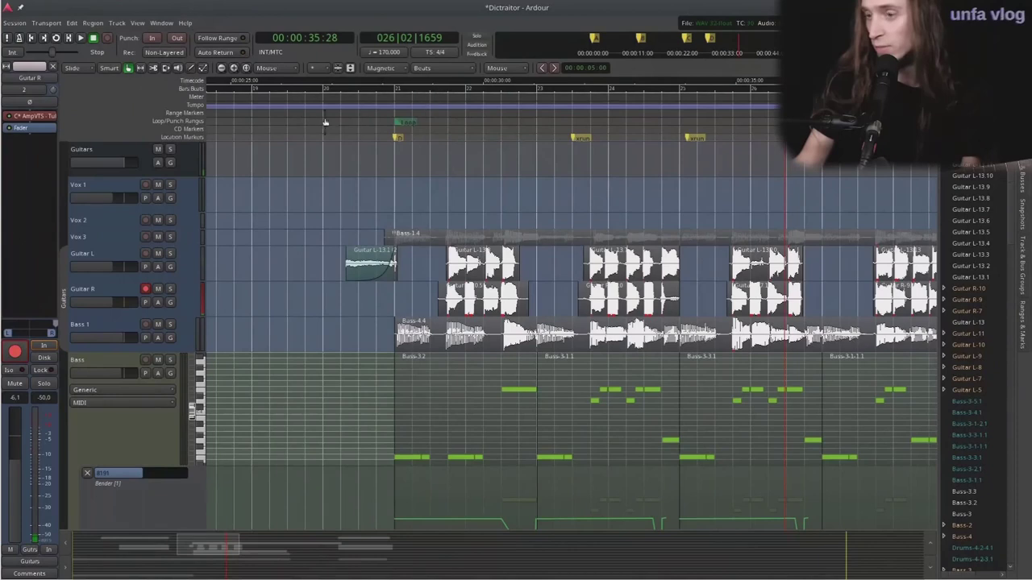
# Play the guitar and bass section from an earlier bar, zooming the timeline in and out.
pyautogui.click(325, 121)
pyautogui.press('space')
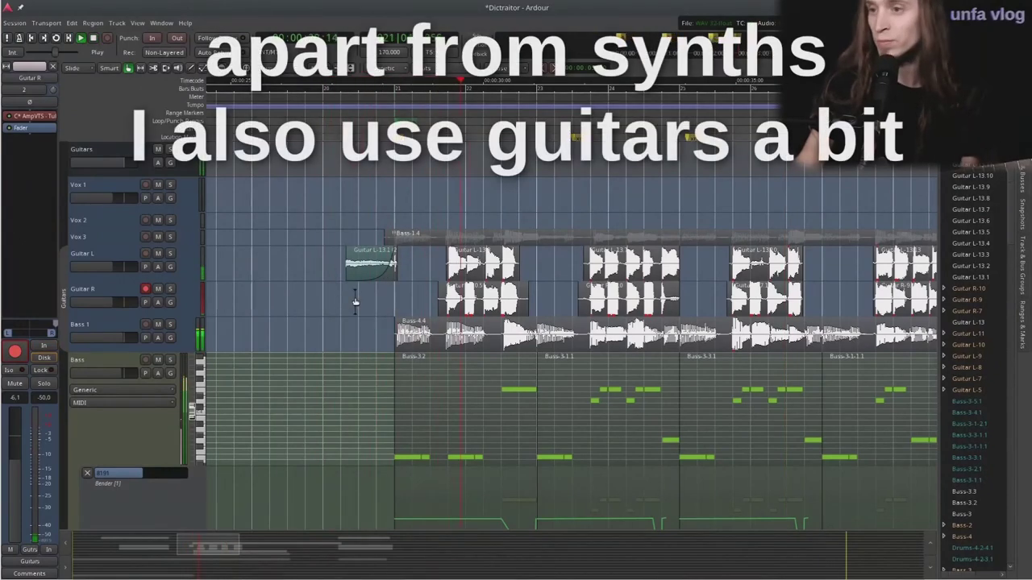
pyautogui.scroll(-1, 330, 300)
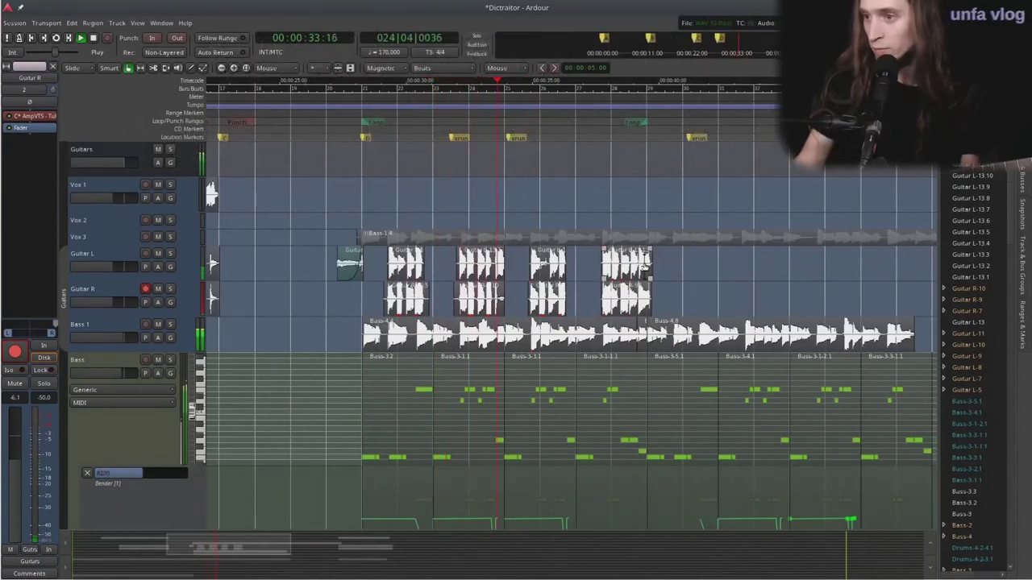
pyautogui.scroll(1, 504, 323)
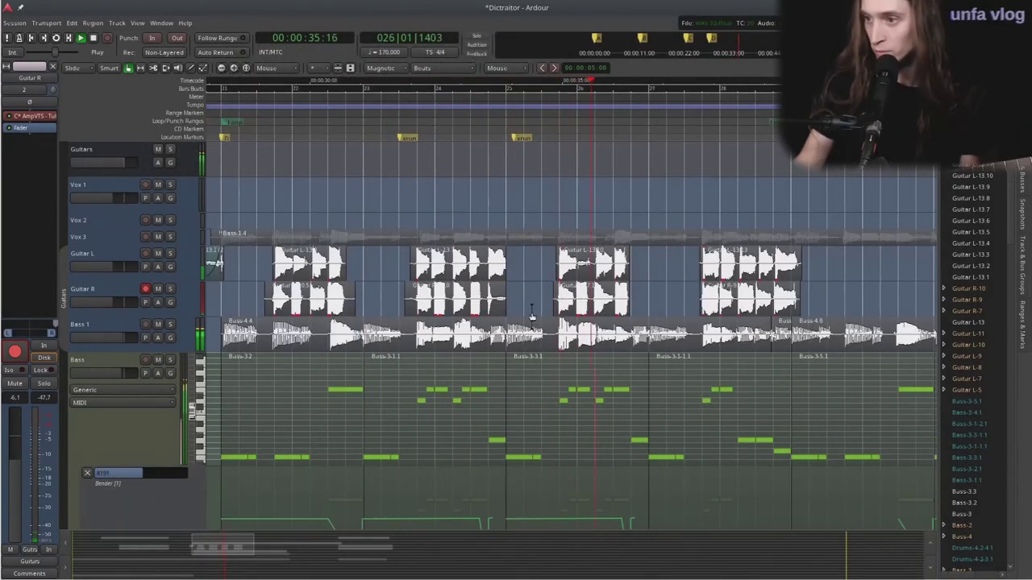
pyautogui.scroll(-1, 682, 287)
pyautogui.scroll(1, 779, 269)
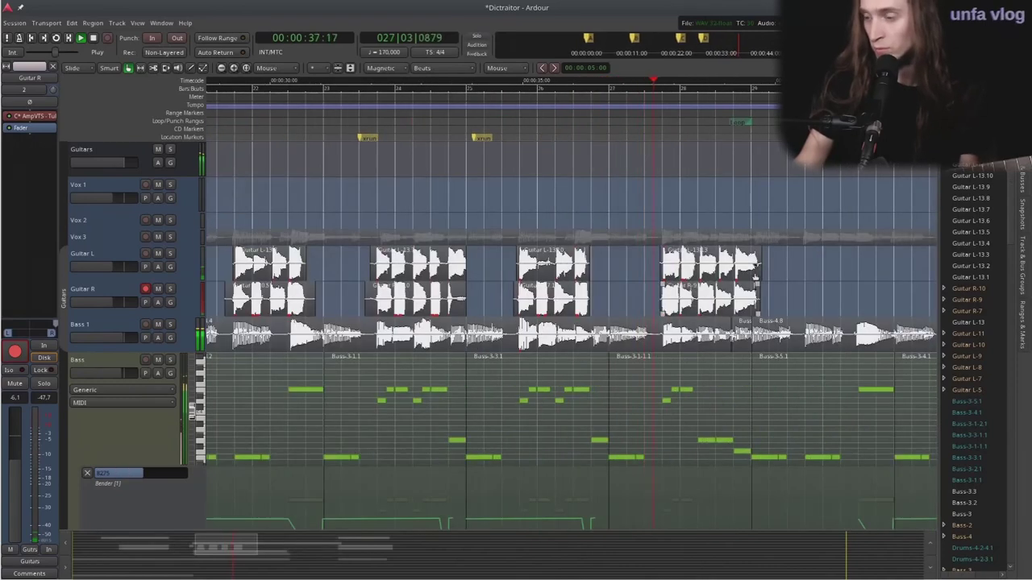
pyautogui.scroll(-1, 778, 268)
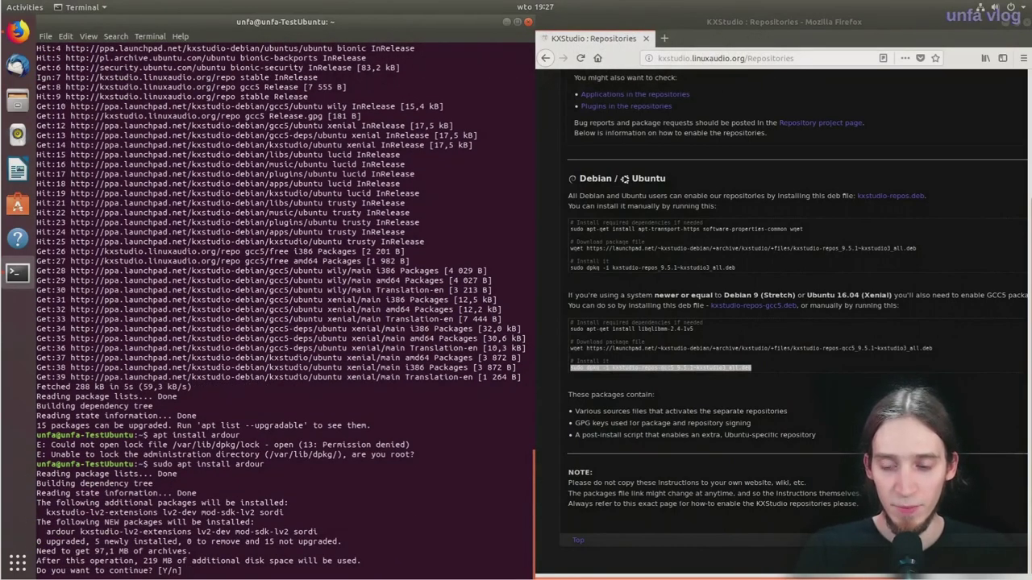
# Confirm the Ardour package install, then add C4 notes on beats 1, 2 and 3 of Zyn 4.
pyautogui.press('Return')
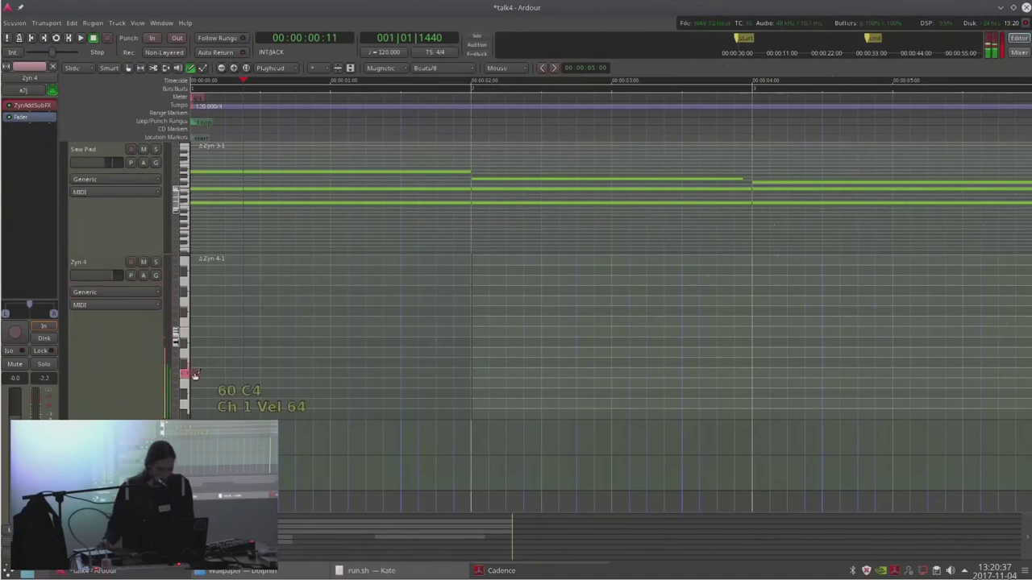
pyautogui.click(194, 372)
pyautogui.click(265, 373)
pyautogui.click(326, 373)
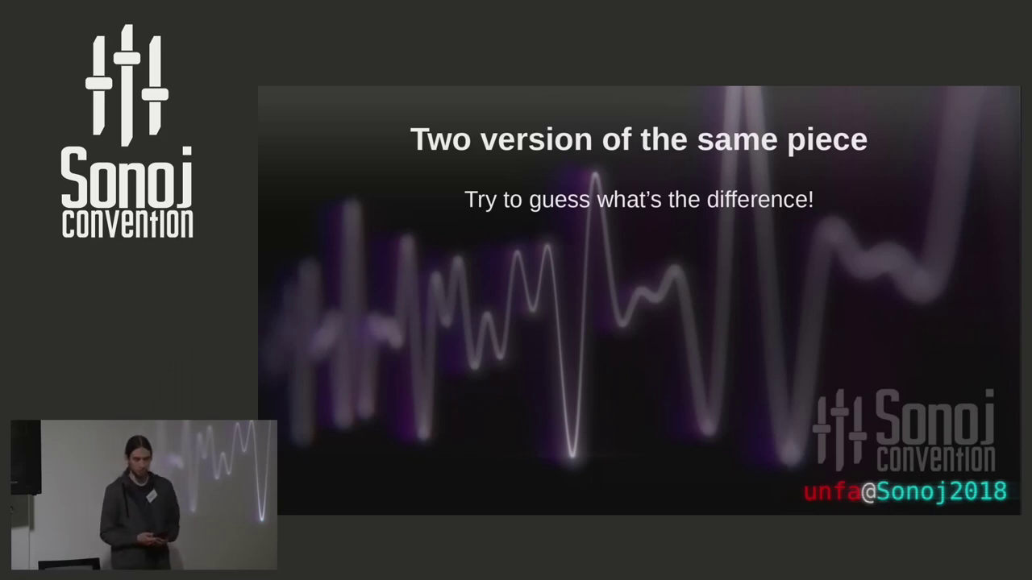
# Start the video comparing two versions of the same piece.
pyautogui.press('Right')
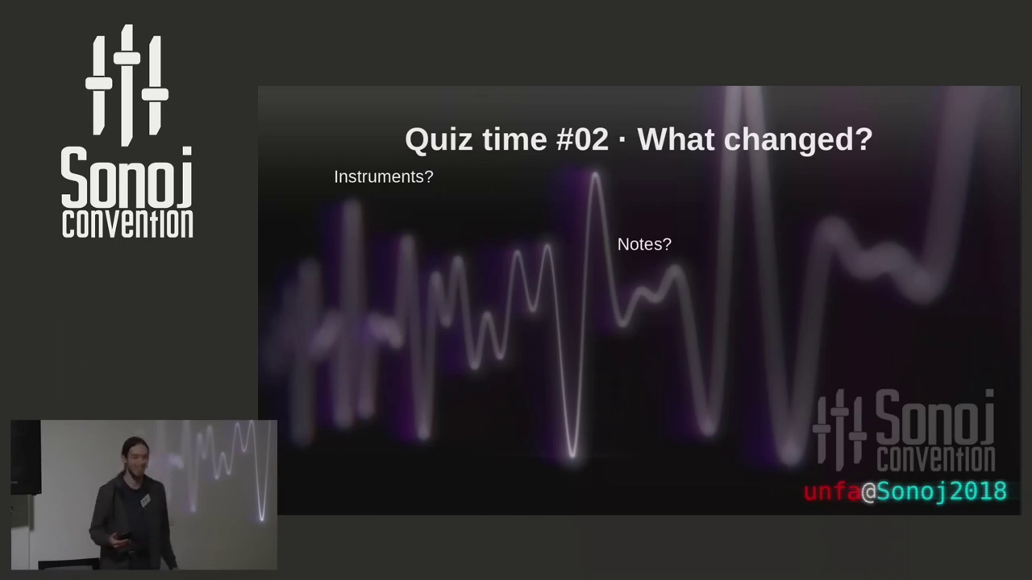
# Reveal the 'Effects?' answer option on the quiz #02 slide.
pyautogui.press('pagedown')
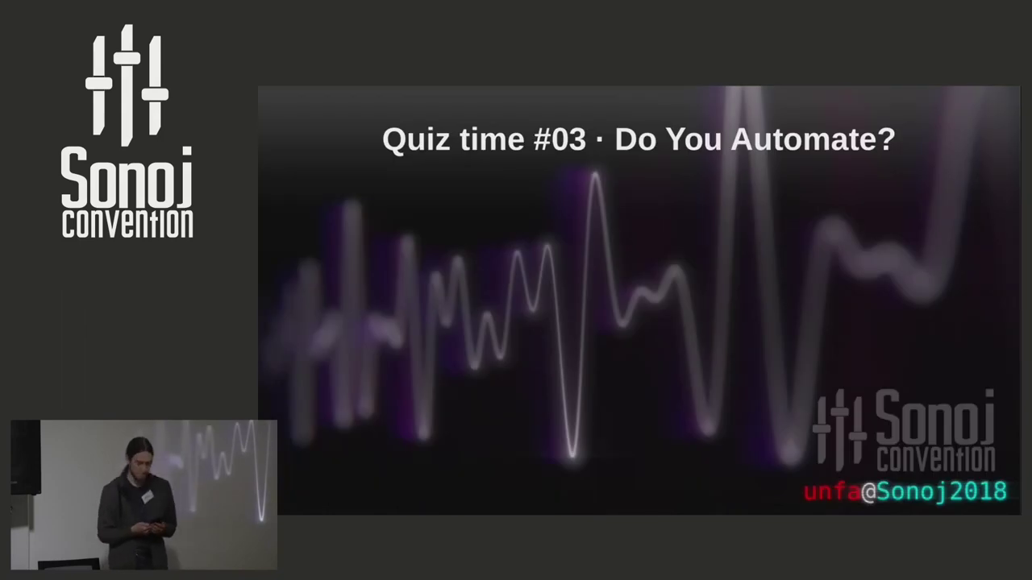
# Reveal the first question on the Quiz time #03 slide.
pyautogui.press('pagedown')
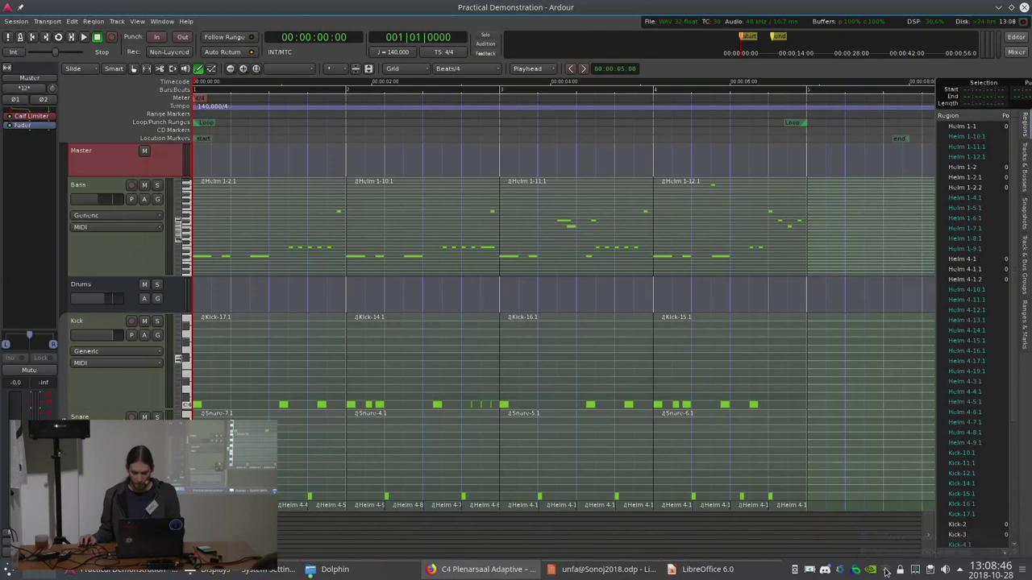
# Switch off the wired c4 connection from the system tray and close the Networks panel.
pyautogui.click(886, 570)
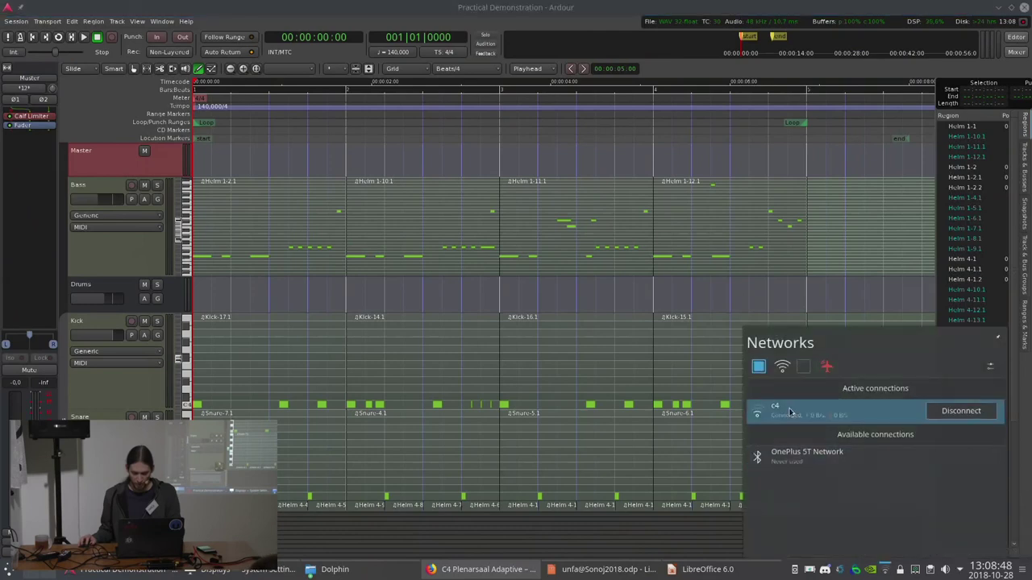
pyautogui.click(758, 368)
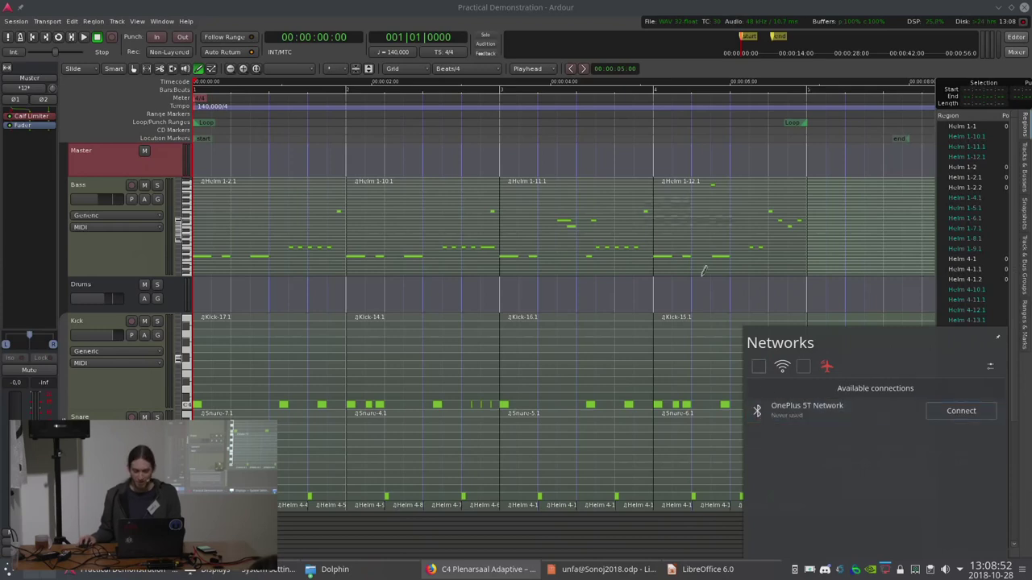
pyautogui.click(375, 89)
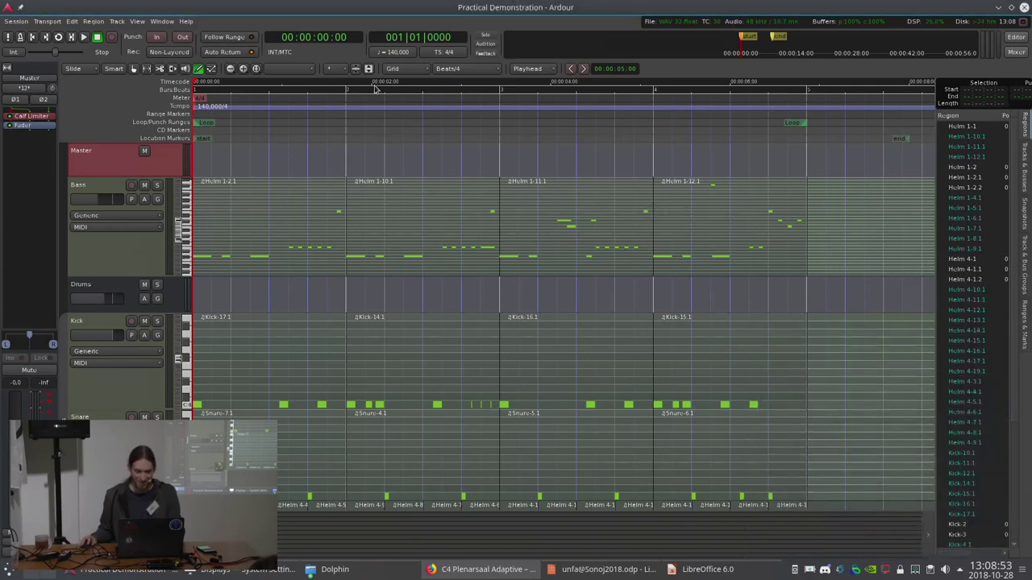
# Solo the Bass track, play it back briefly, stop, and select the Bass track.
pyautogui.click(158, 187)
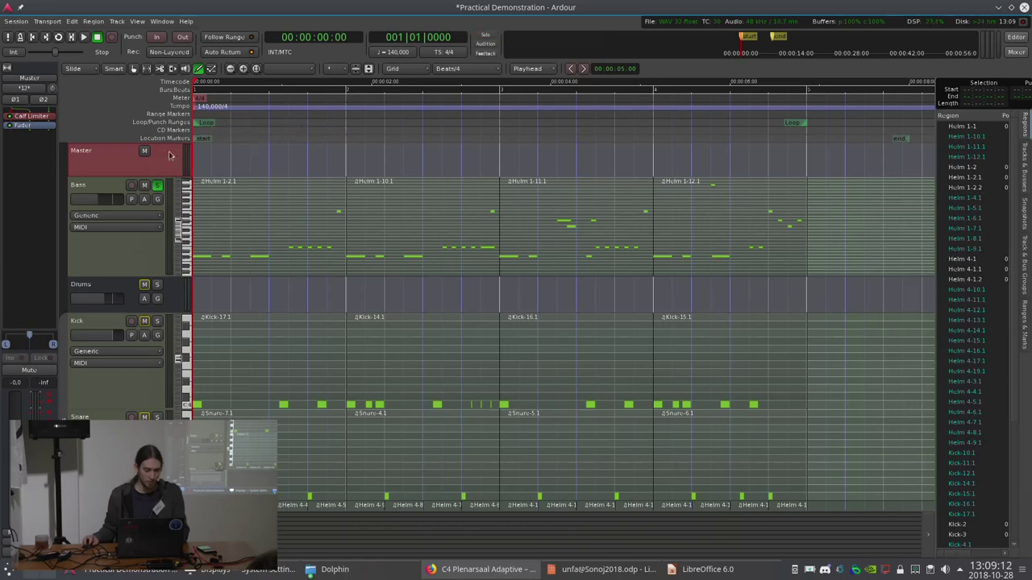
pyautogui.press('space')
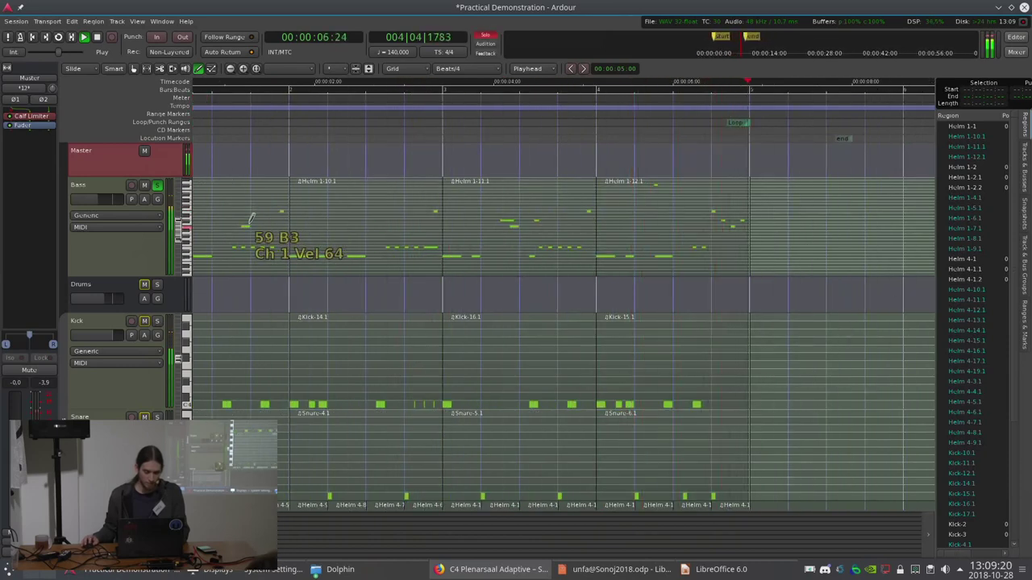
pyautogui.press('space')
pyautogui.scroll(-5, 217, 214)
pyautogui.scroll(5, 218, 214)
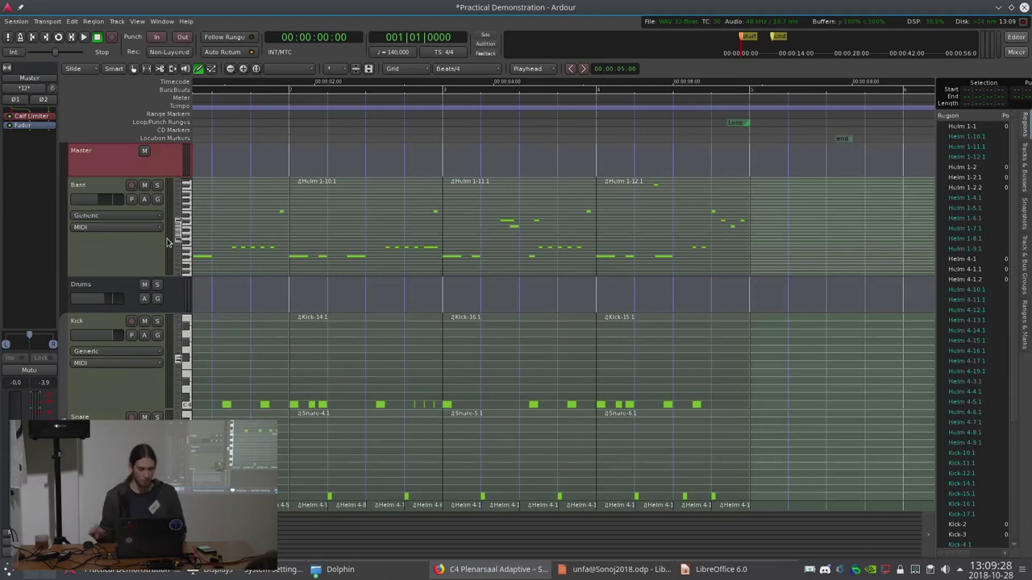
pyautogui.click(103, 187)
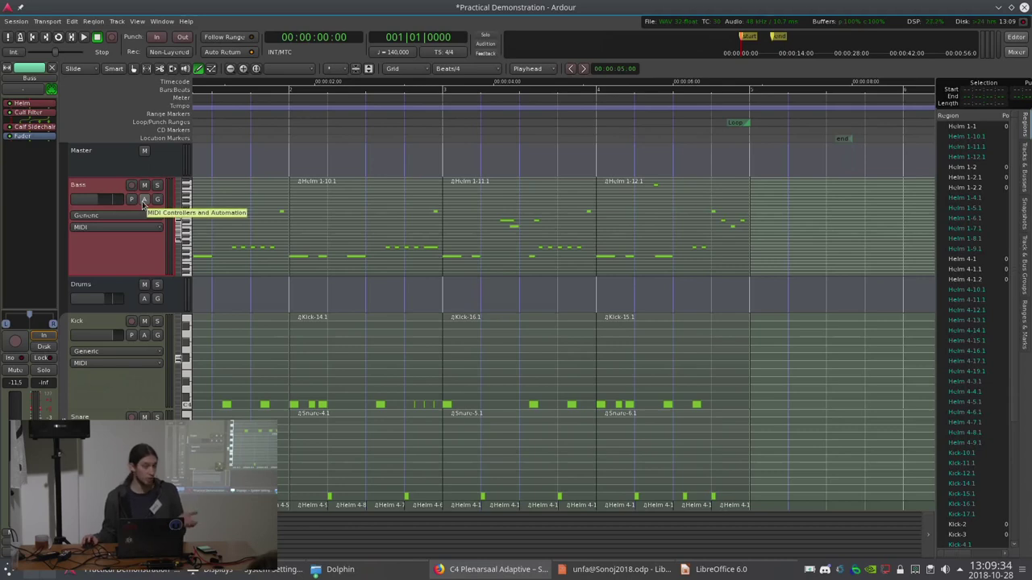
# Add a Fader automation lane to Bass and raise its volume to -7.2 dB.
pyautogui.click(143, 200)
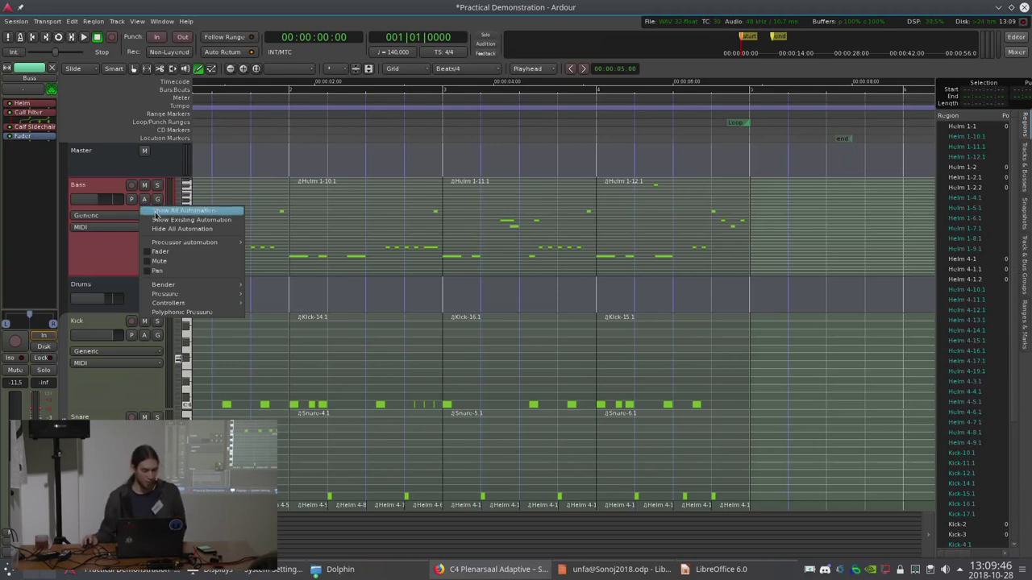
pyautogui.click(153, 251)
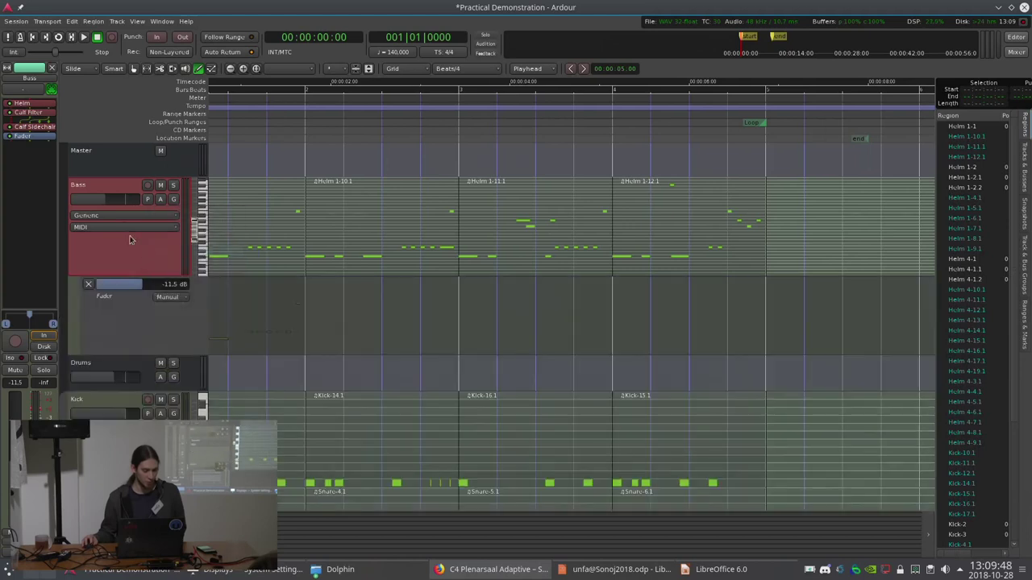
pyautogui.moveTo(96, 203); pyautogui.dragTo(153, 204)
# Add a Mute automation lane to Bass and toggle mute on and back off.
pyautogui.click(159, 200)
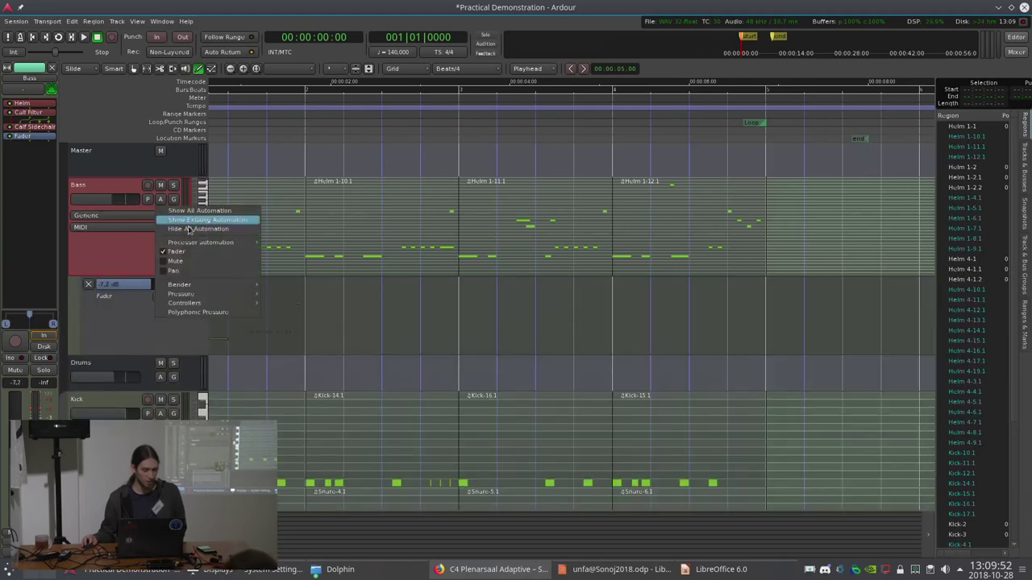
pyautogui.click(182, 262)
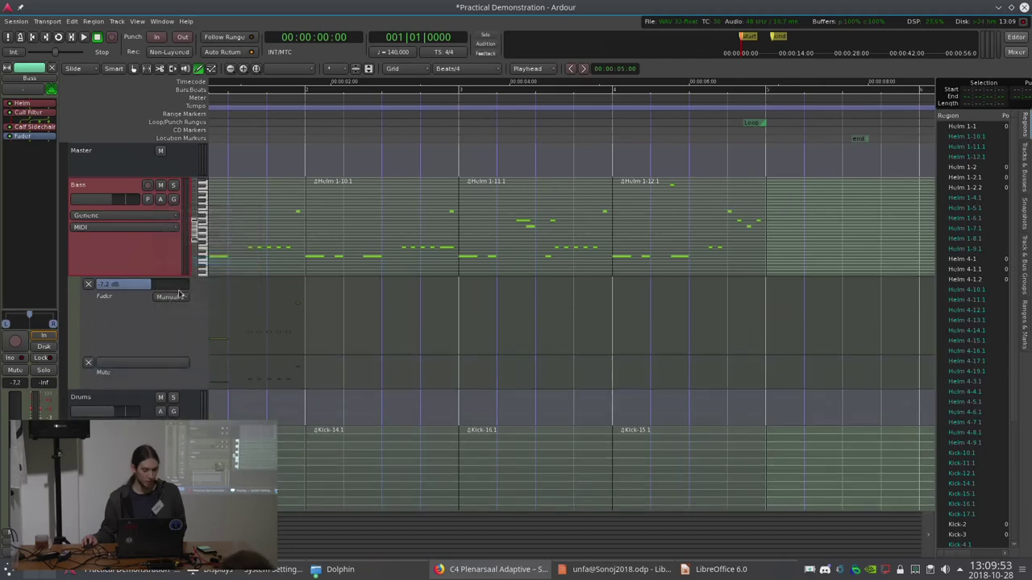
pyautogui.click(152, 365)
pyautogui.click(151, 365)
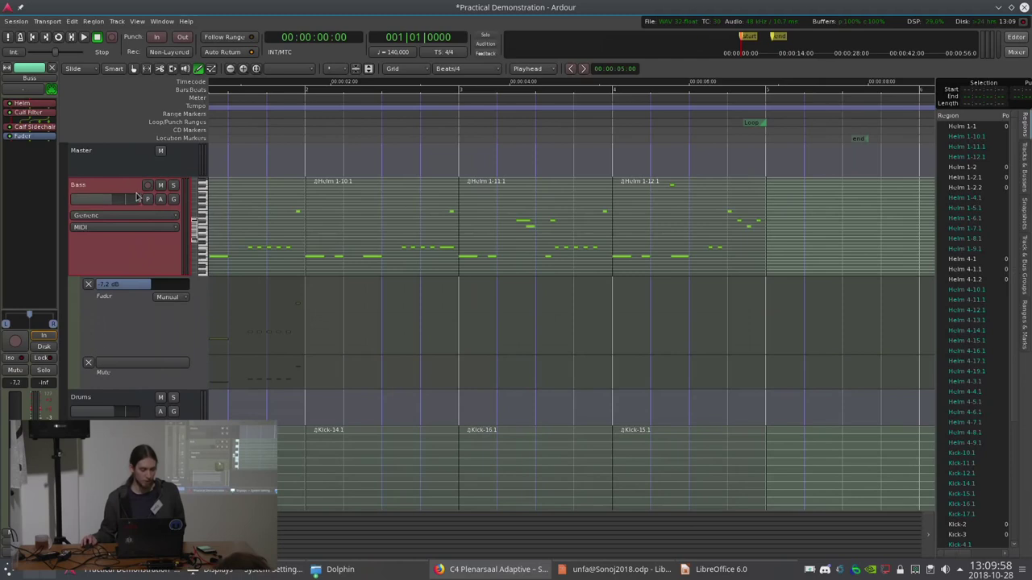
# Add Bass pan lanes, adjust width and position, and switch the panner to Stereo Balance.
pyautogui.click(160, 200)
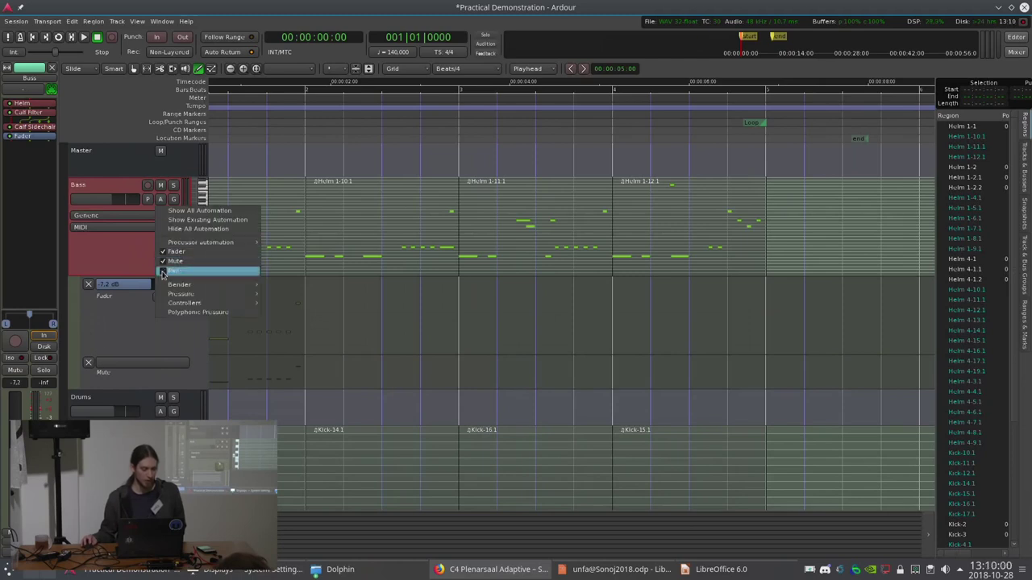
pyautogui.click(165, 272)
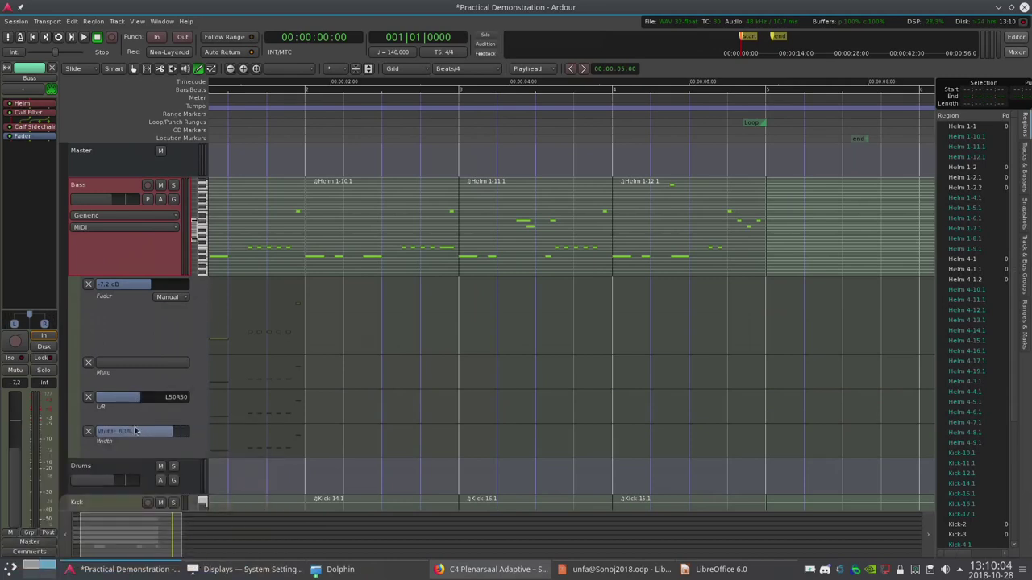
pyautogui.moveTo(116, 425); pyautogui.dragTo(101, 399)
pyautogui.scroll(-20, 24, 320)
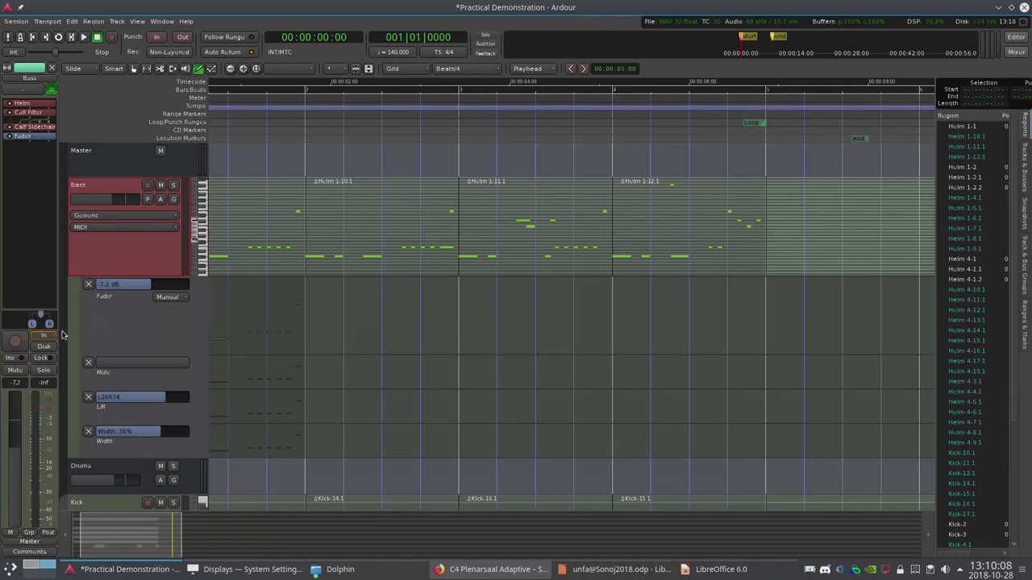
pyautogui.rightClick(24, 320)
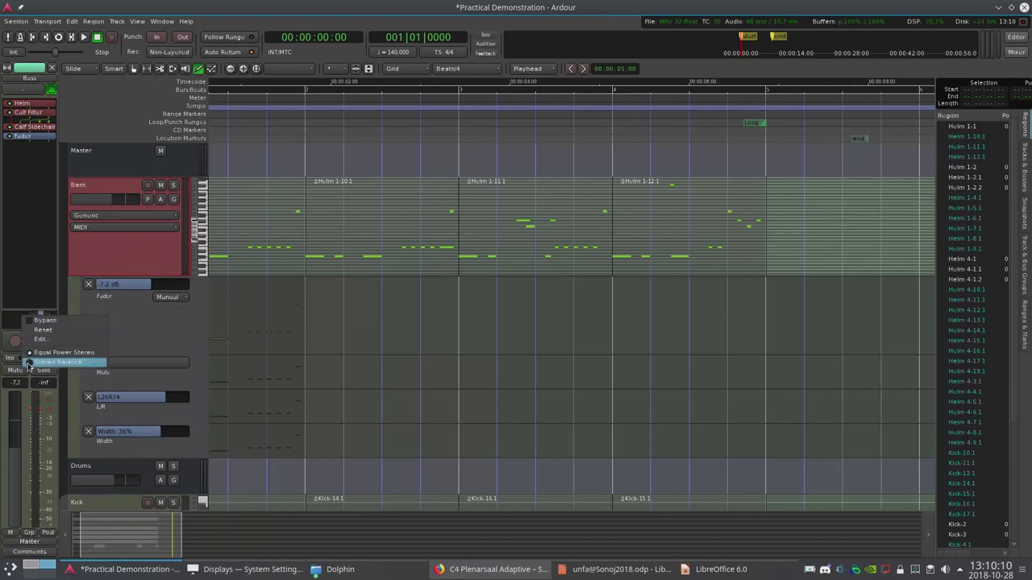
pyautogui.click(29, 367)
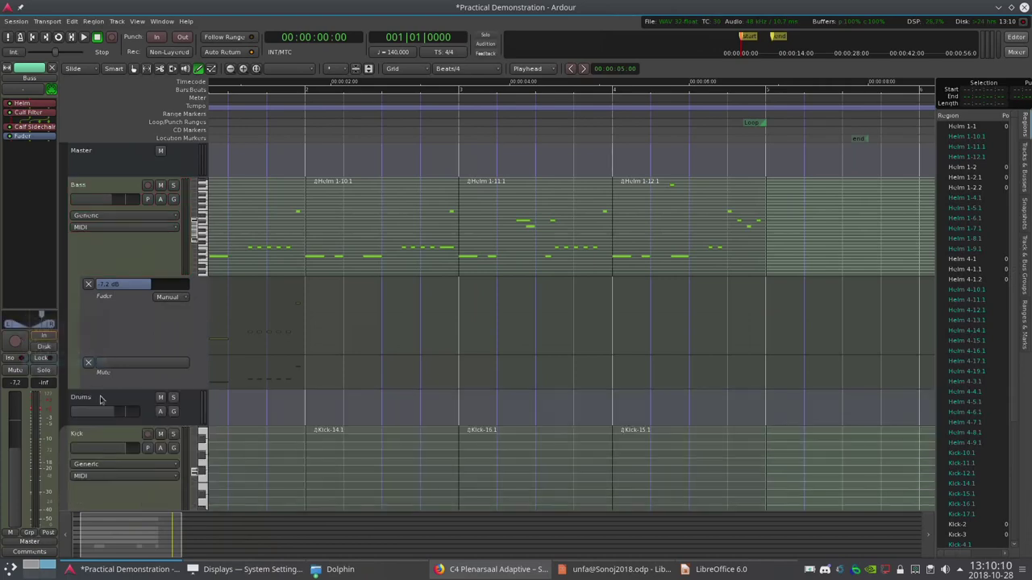
# Add a Bass pan lane, set pan to about L36R64, then hide that lane.
pyautogui.click(159, 199)
pyautogui.click(167, 271)
pyautogui.moveTo(136, 399); pyautogui.dragTo(127, 401)
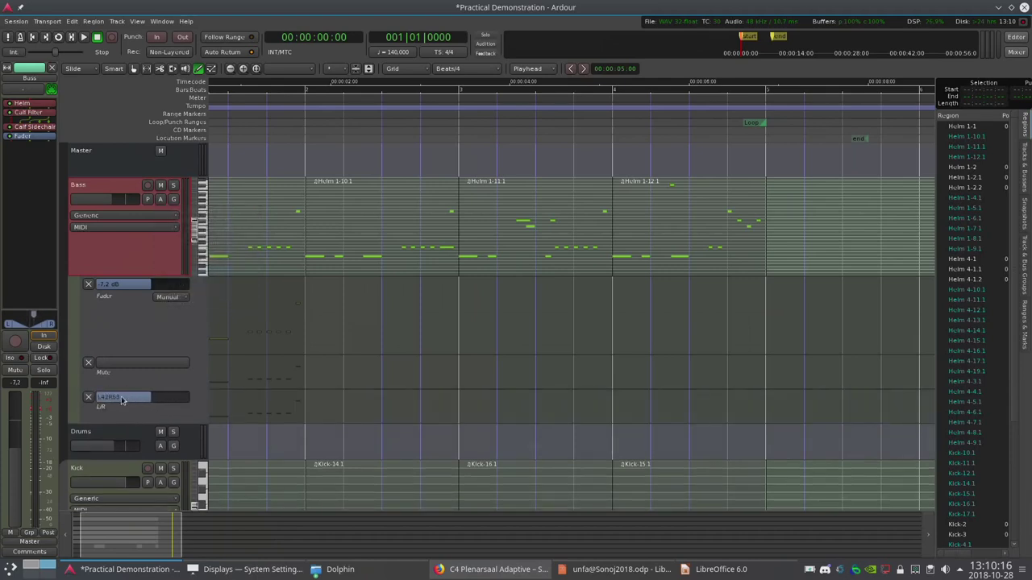
pyautogui.click(89, 398)
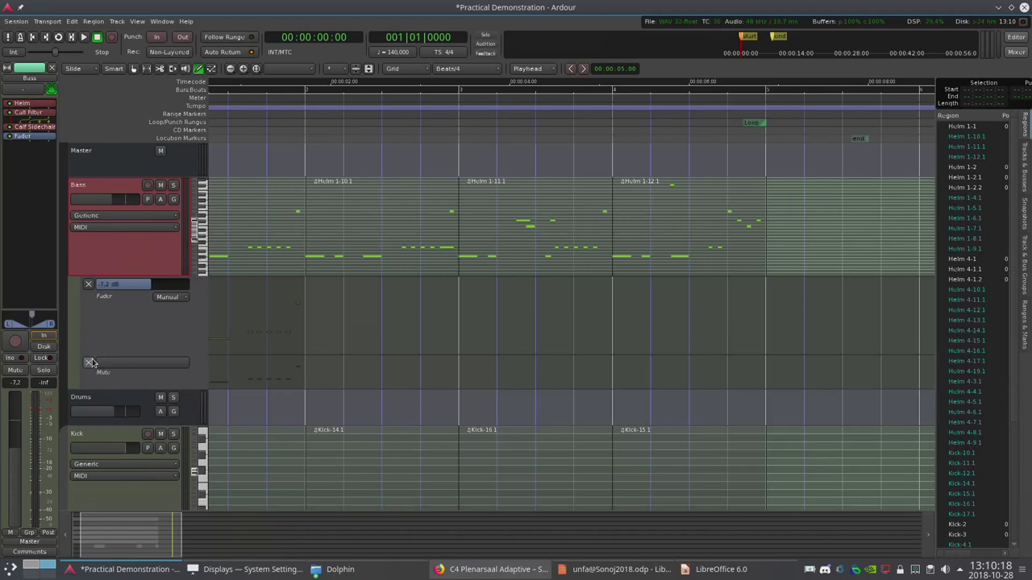
# Hide the Mute lane, reset the Bass panner to equal-power full width, and select the Fader lane.
pyautogui.click(89, 362)
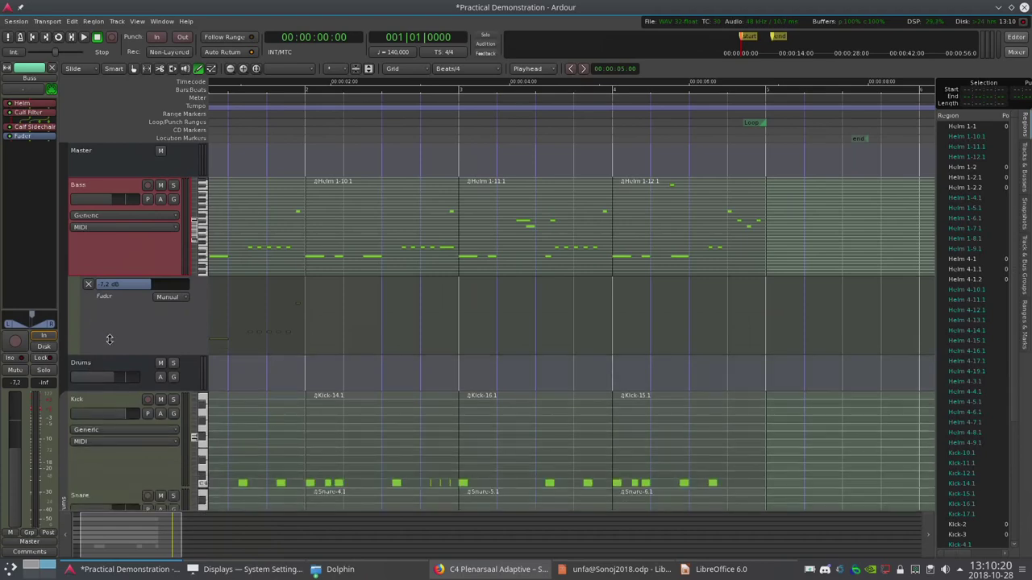
pyautogui.scroll(2, 108, 335)
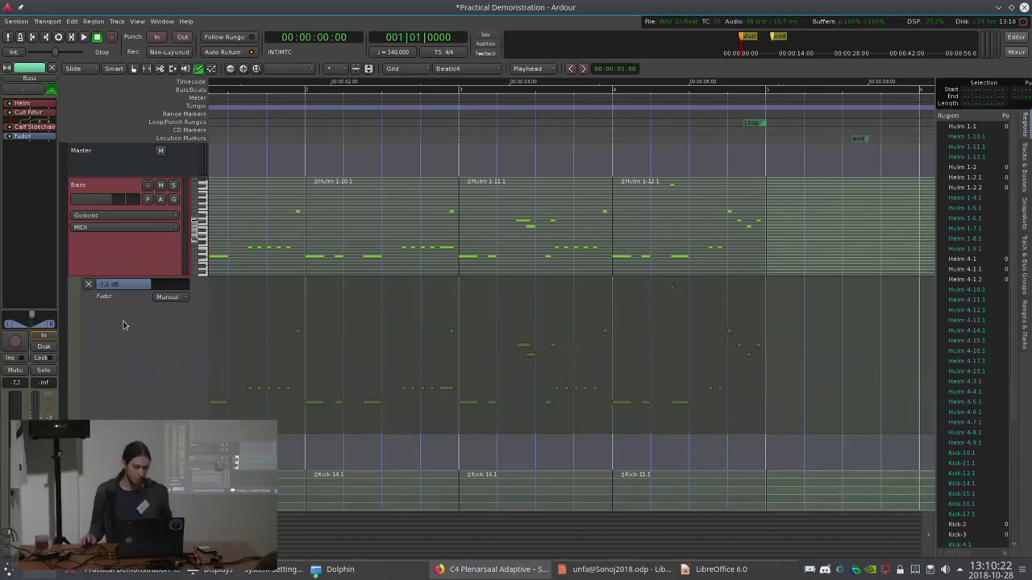
pyautogui.rightClick(40, 320)
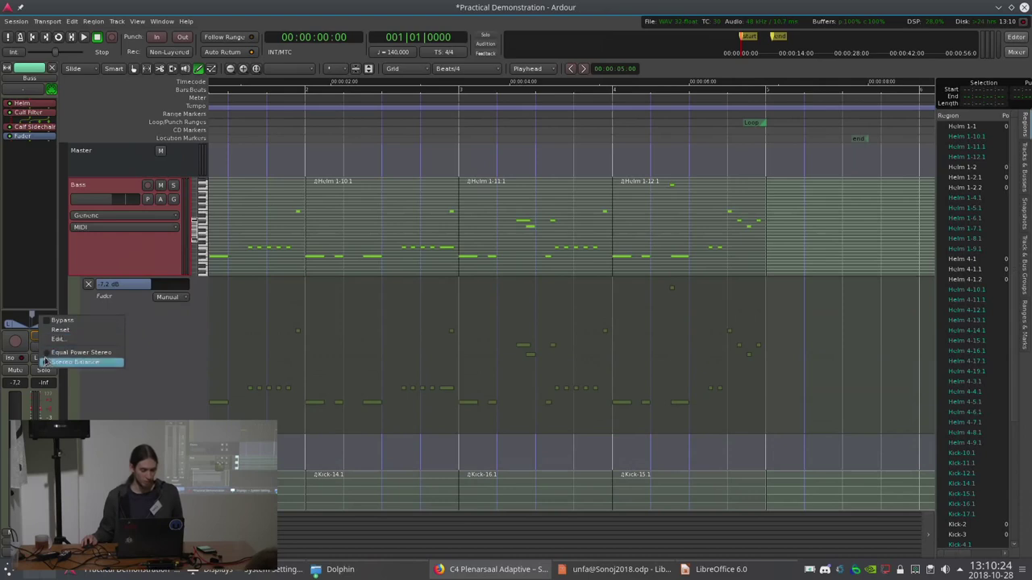
pyautogui.click(46, 355)
pyautogui.rightClick(51, 322)
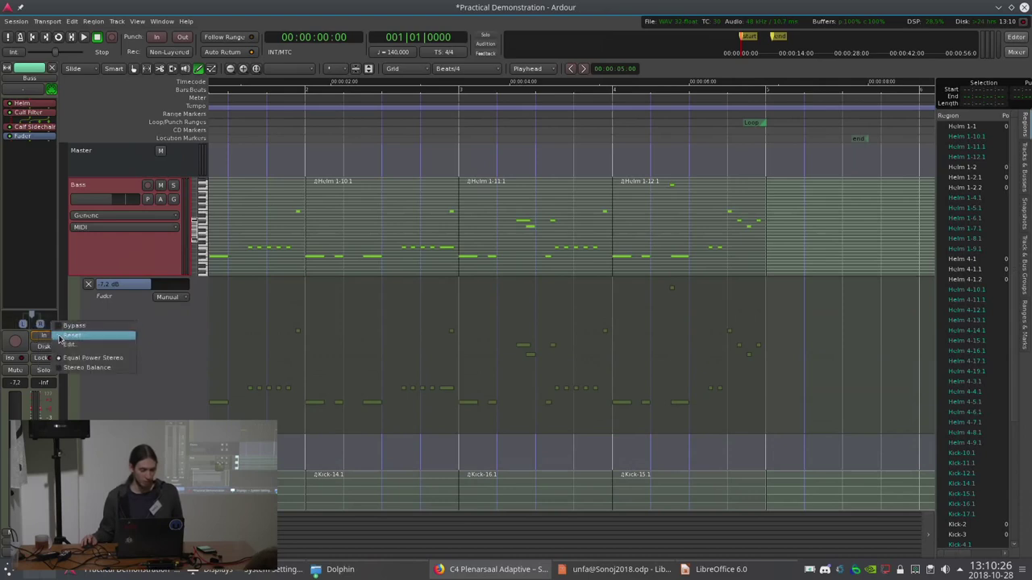
pyautogui.click(59, 335)
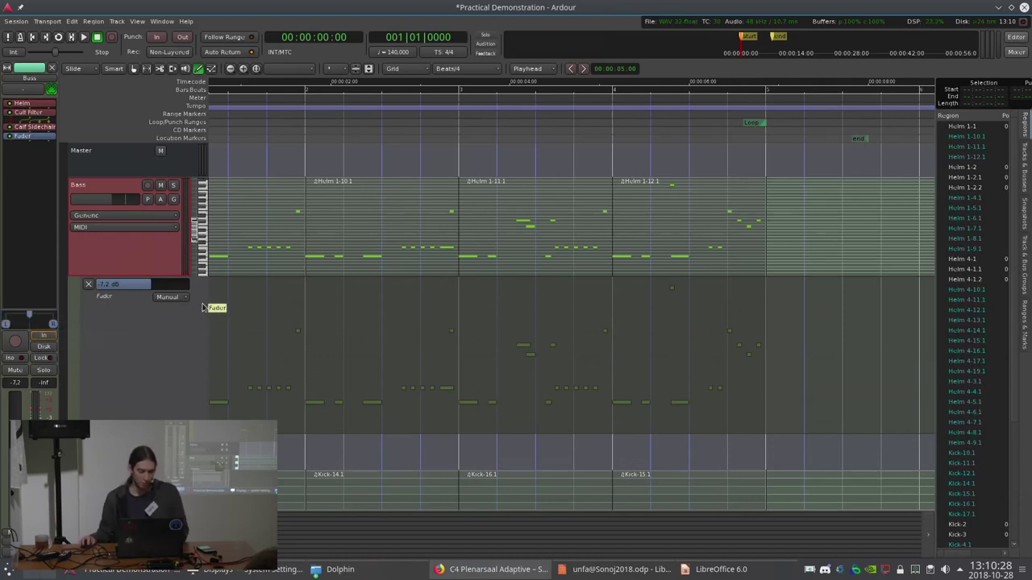
pyautogui.click(106, 340)
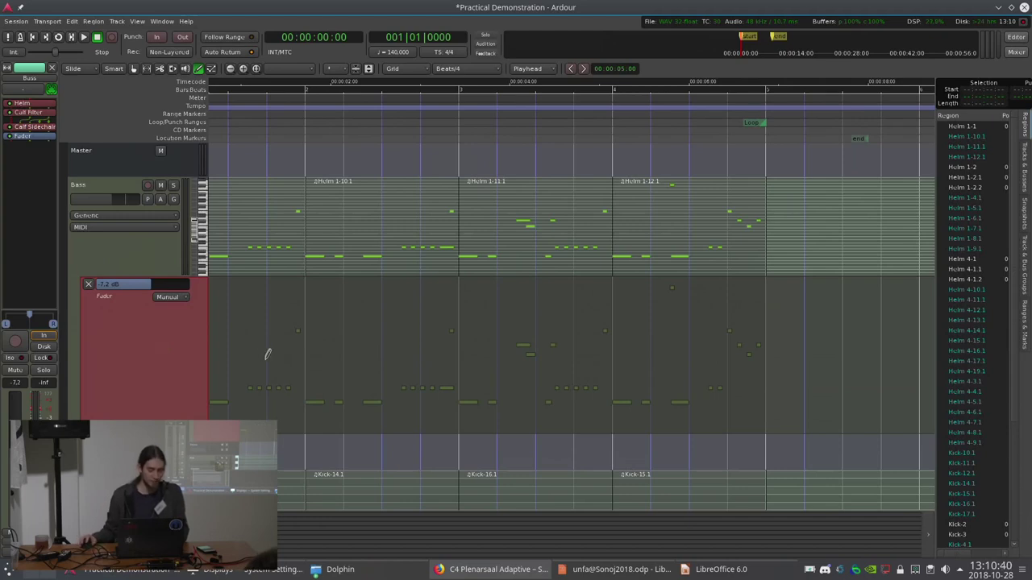
# Draw four Fader automation points on Bass: low, high, dip, then high again.
pyautogui.click(267, 388)
pyautogui.click(352, 338)
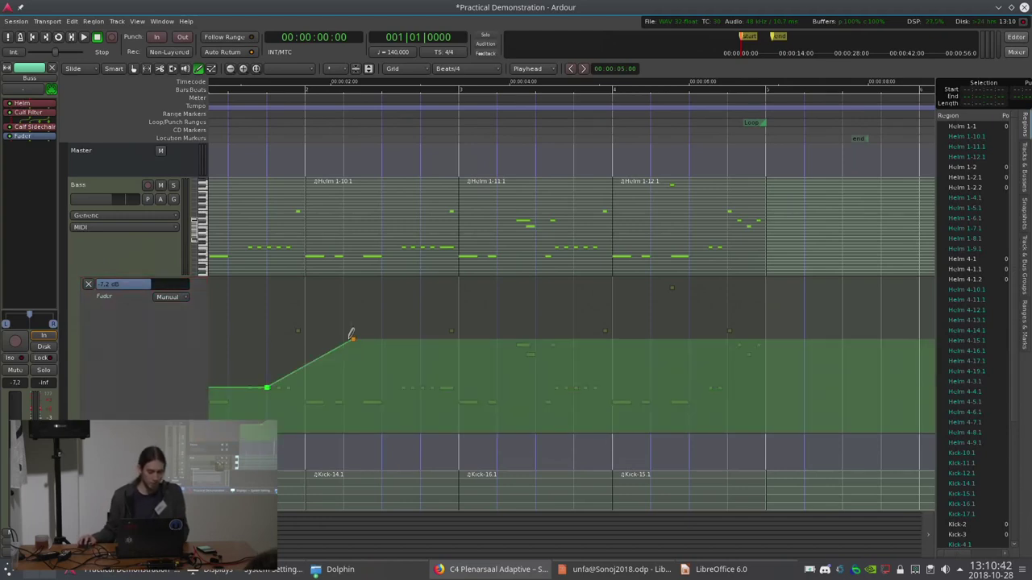
pyautogui.click(430, 402)
pyautogui.click(516, 339)
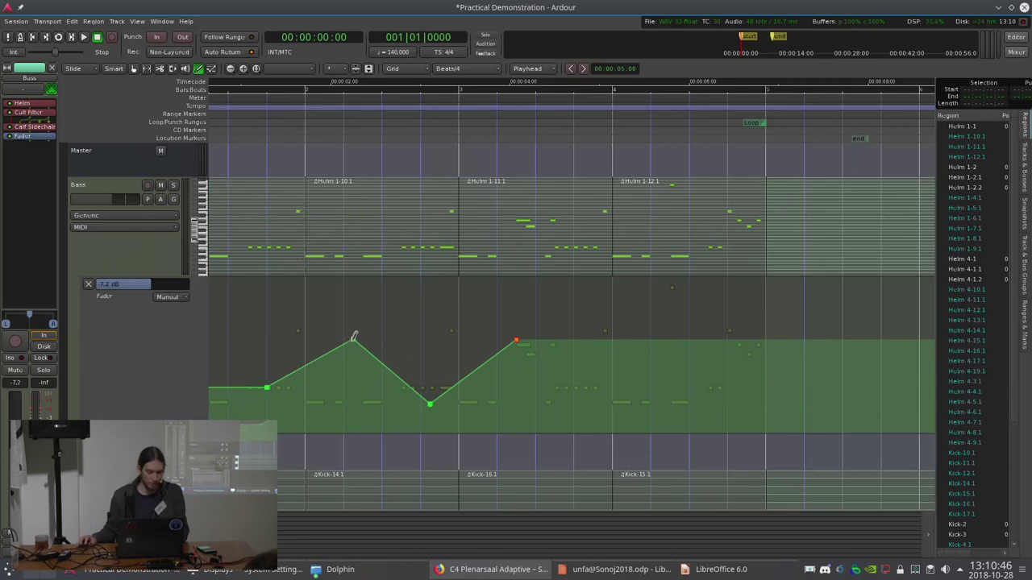
# Play the curve from near the start, solo Bass, and leave automation mode on Manual.
pyautogui.click(246, 136)
pyautogui.press('space')
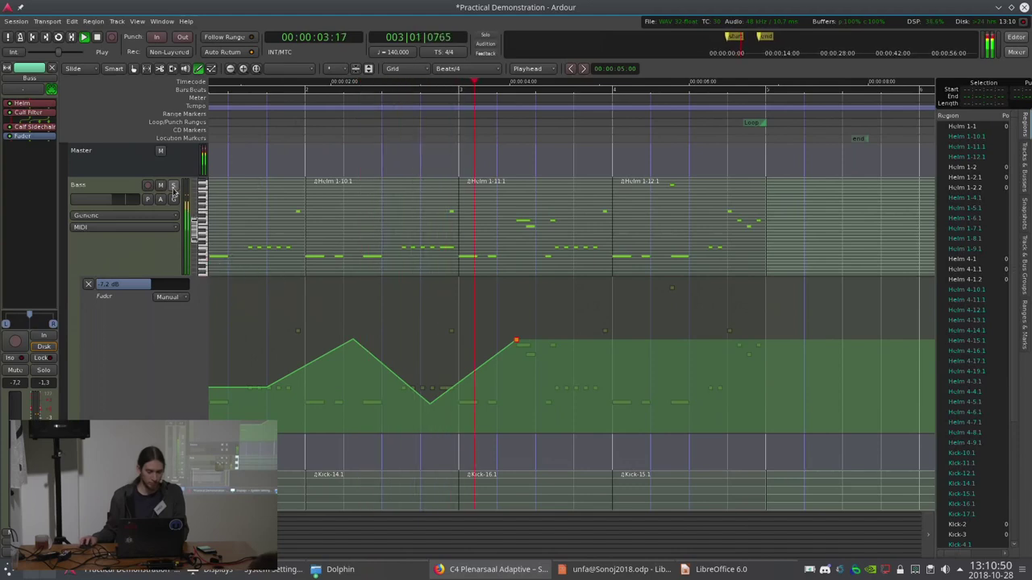
pyautogui.press('space')
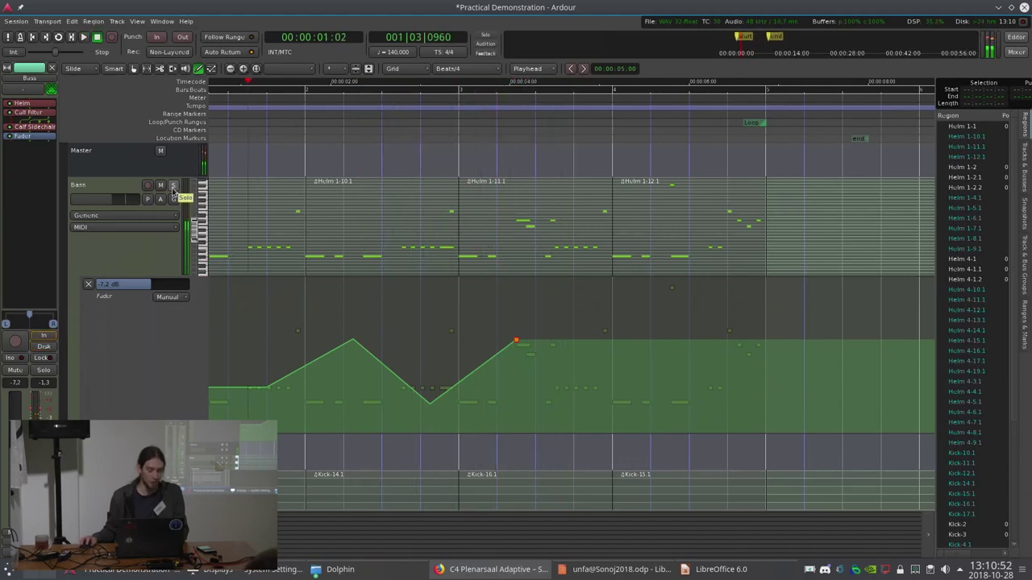
pyautogui.click(172, 186)
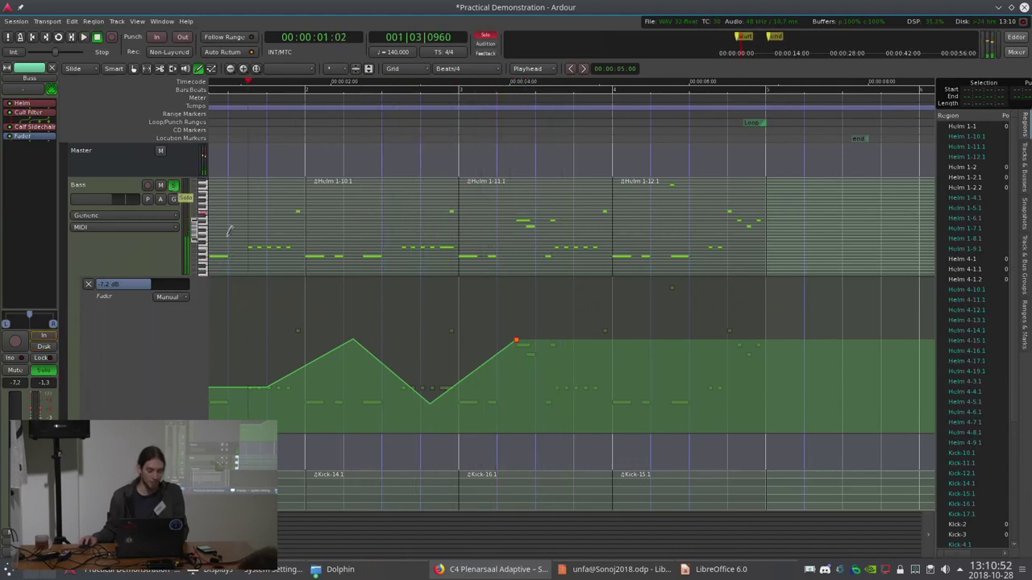
pyautogui.click(179, 298)
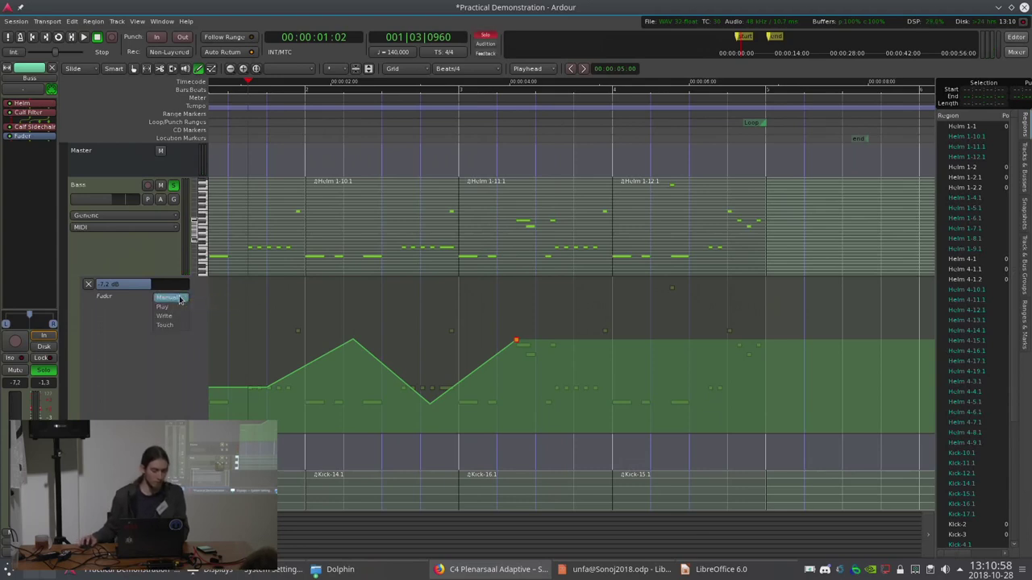
pyautogui.click(181, 300)
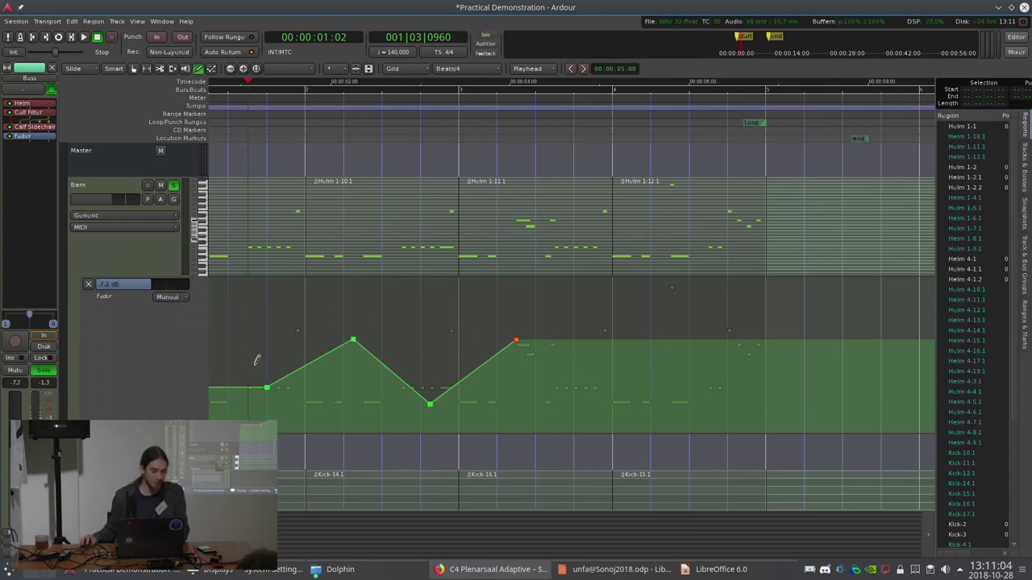
# Nudge the Bass fader to about -0.5 dB and set its Fader automation lane to Play.
pyautogui.scroll(-2, 148, 288)
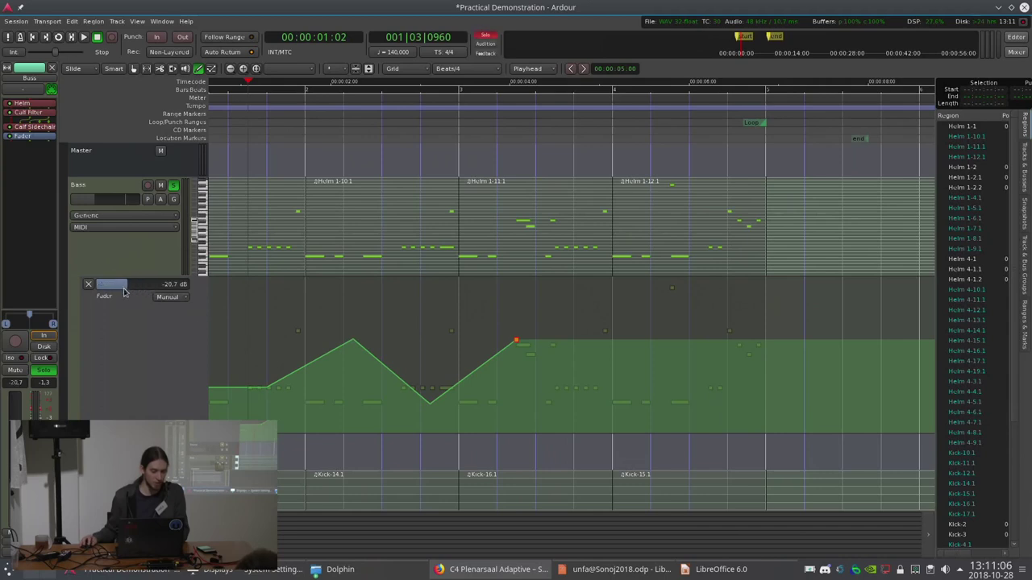
pyautogui.moveTo(148, 301)
pyautogui.mouseDown()
pyautogui.moveTo(165, 303)
pyautogui.moveTo(151, 302)
pyautogui.mouseUp()
pyautogui.moveTo(273, 381)
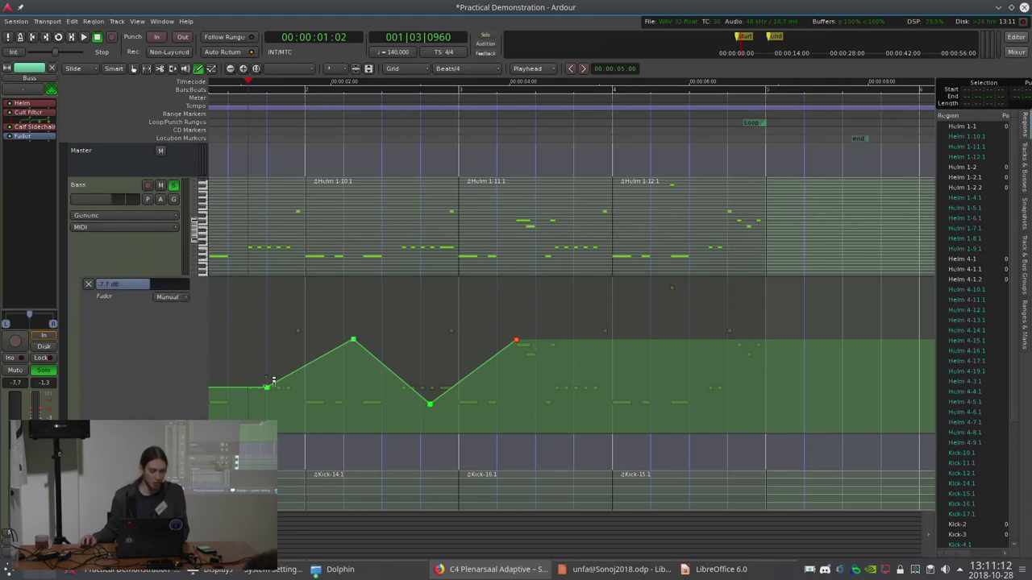
pyautogui.click(166, 297)
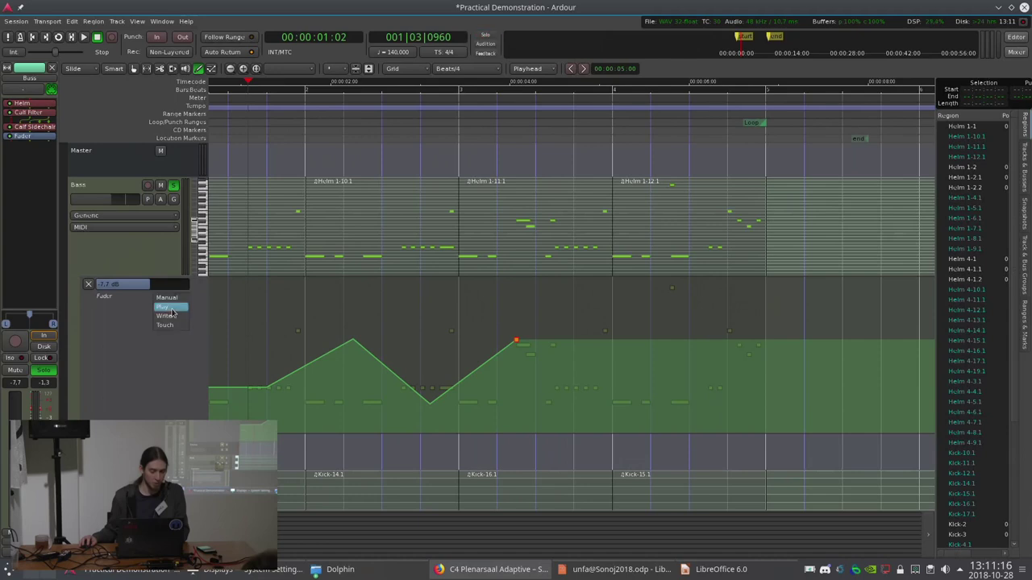
pyautogui.click(171, 309)
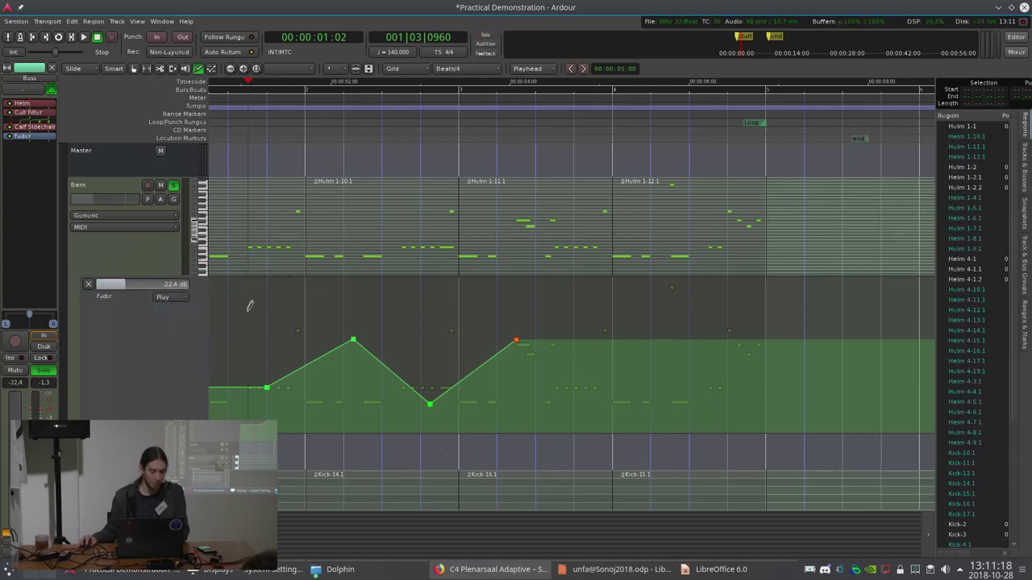
# Play the section twice to hear the fader follow the drawn curve.
pyautogui.press('space')
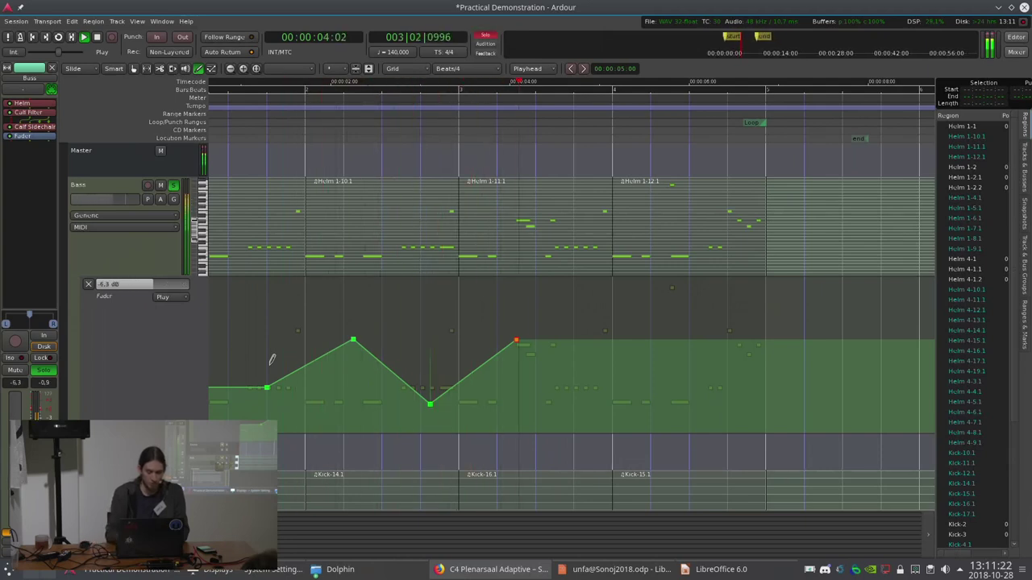
pyautogui.press('space')
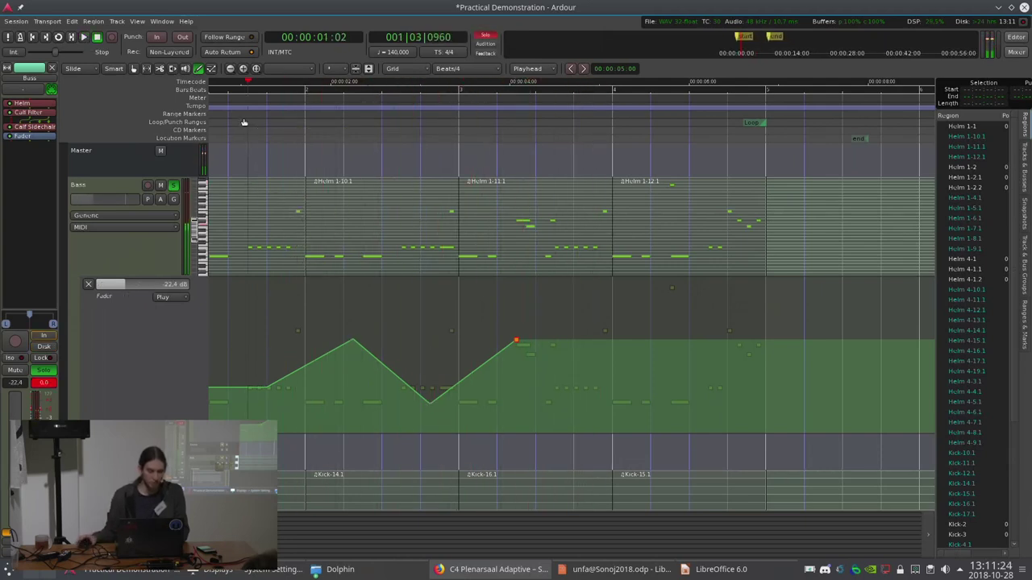
pyautogui.press('space')
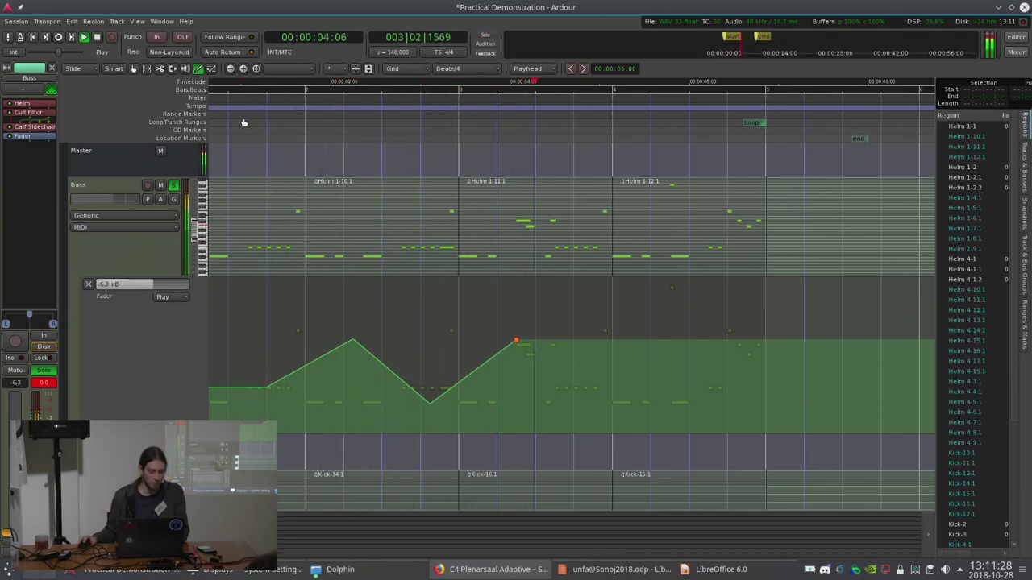
pyautogui.press('space')
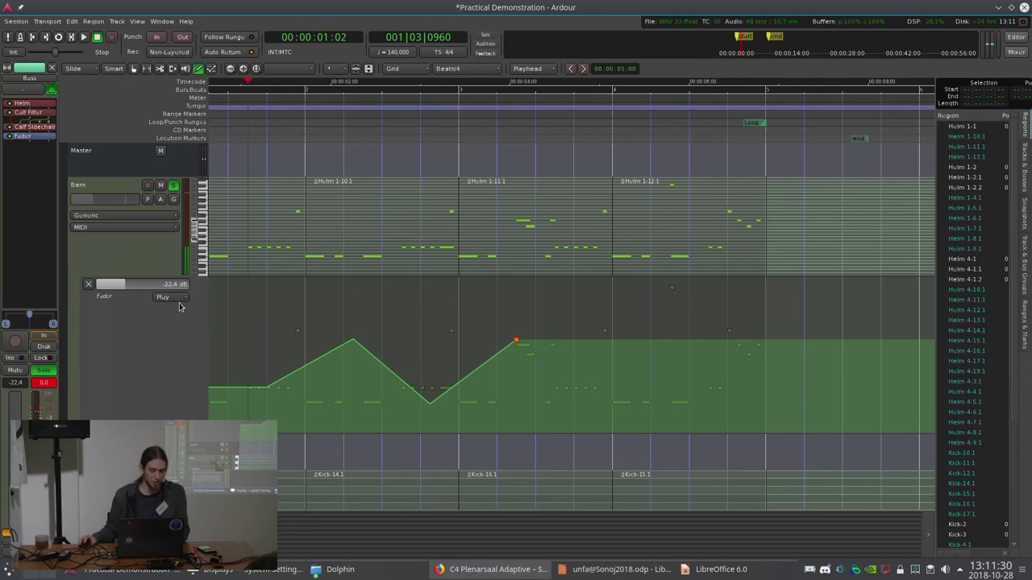
pyautogui.moveTo(351, 346)
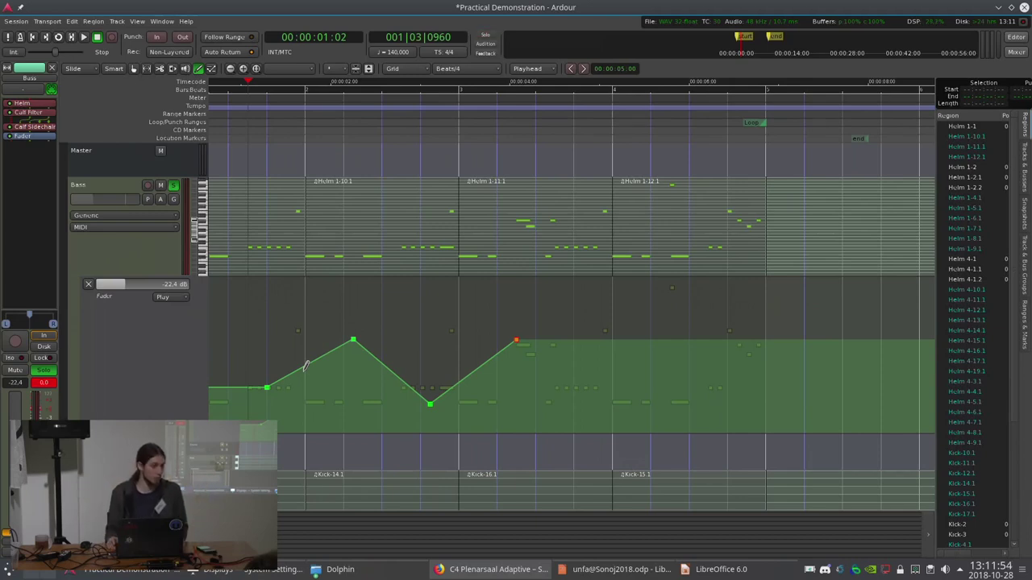
# Switch the Bass Fader automation to Write and ride the fader live during playback.
pyautogui.click(171, 297)
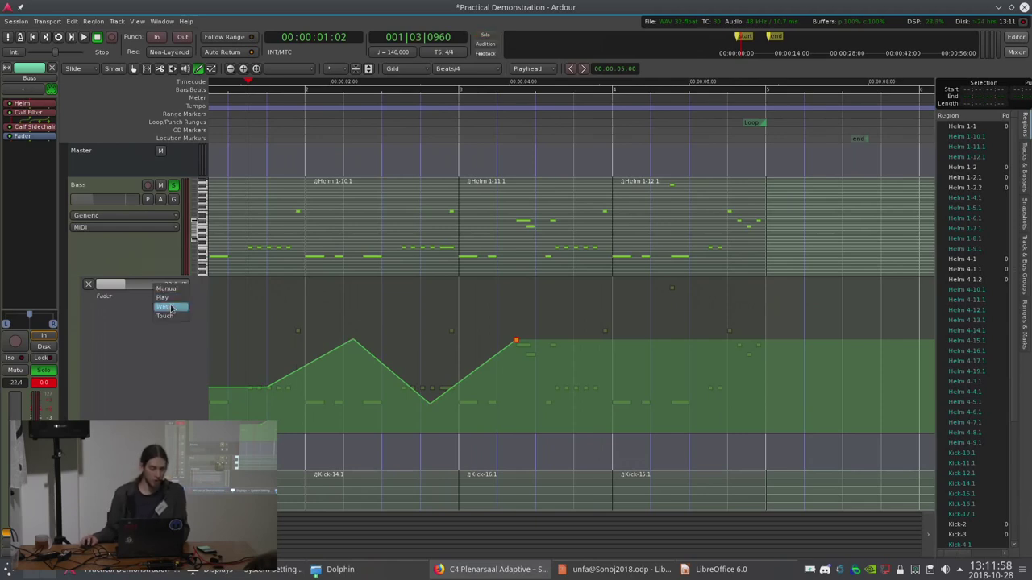
pyautogui.click(171, 308)
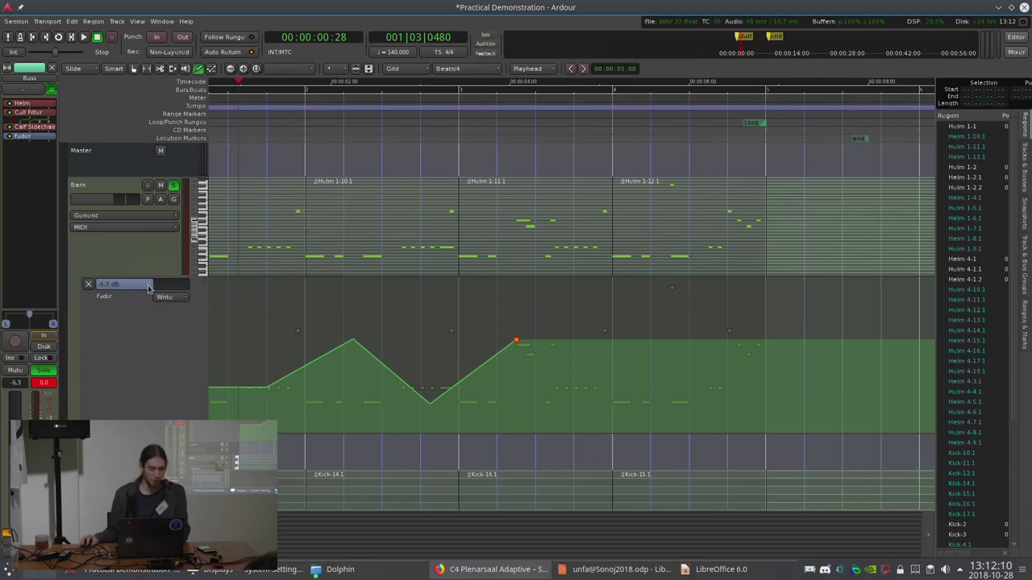
pyautogui.press('space')
pyautogui.moveTo(149, 289)
pyautogui.mouseDown()
pyautogui.moveTo(105, 294)
pyautogui.moveTo(150, 288)
pyautogui.moveTo(125, 289)
pyautogui.mouseUp()
pyautogui.press('space')
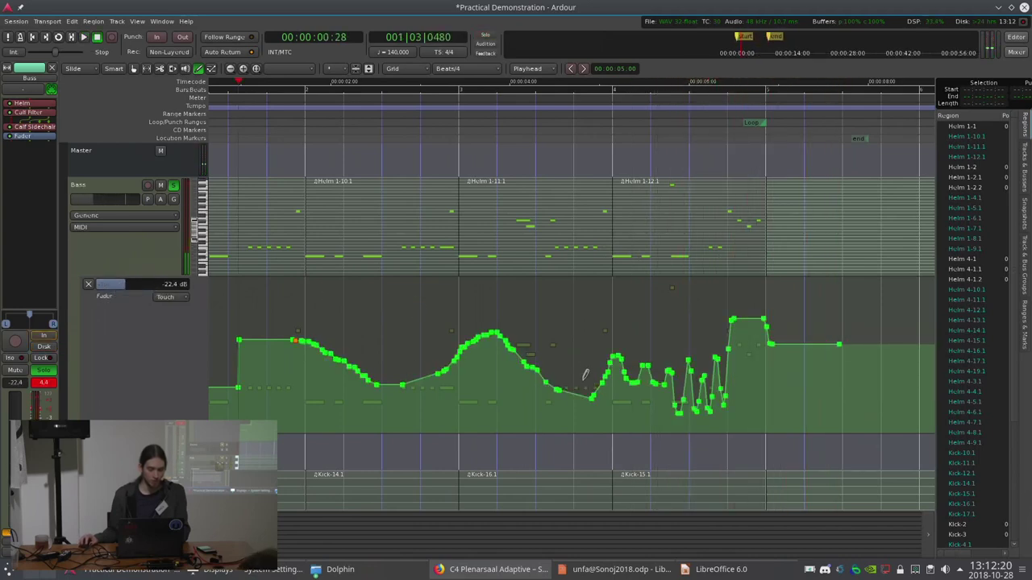
# Add an early point near the start of the recorded curve and lower it.
pyautogui.scroll(2, 337, 360)
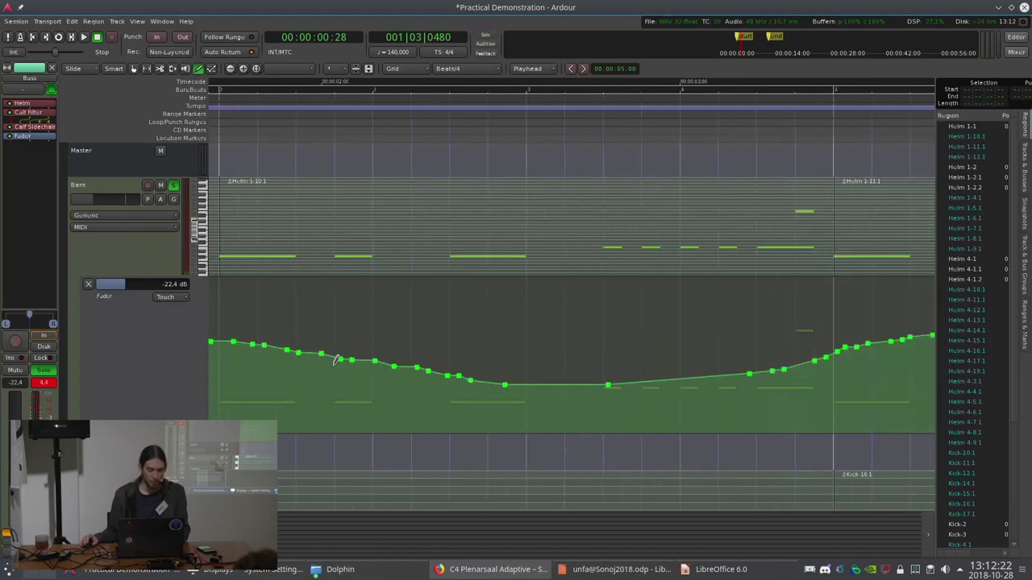
pyautogui.scroll(-1, 337, 359)
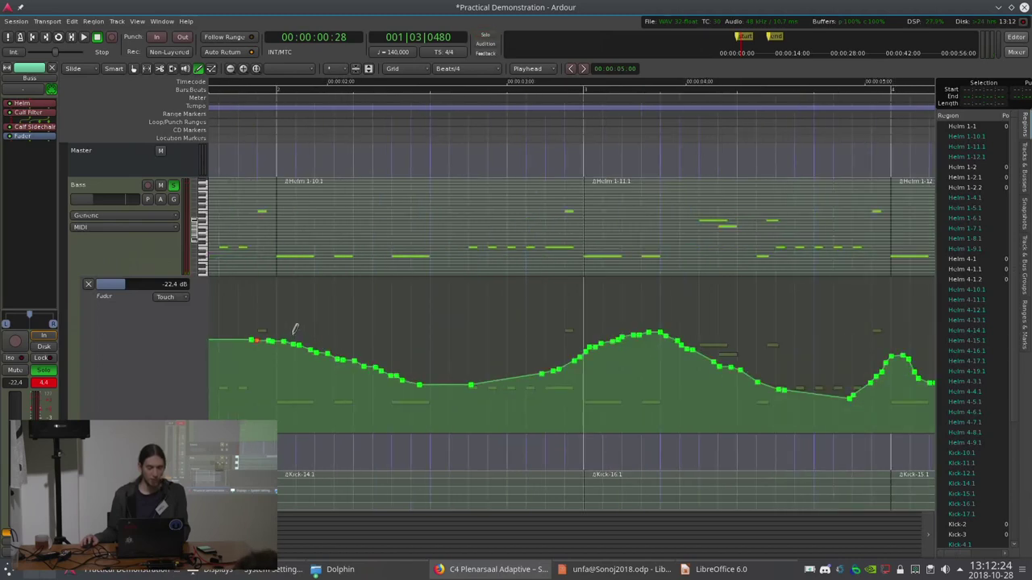
pyautogui.scroll(-1, 299, 318)
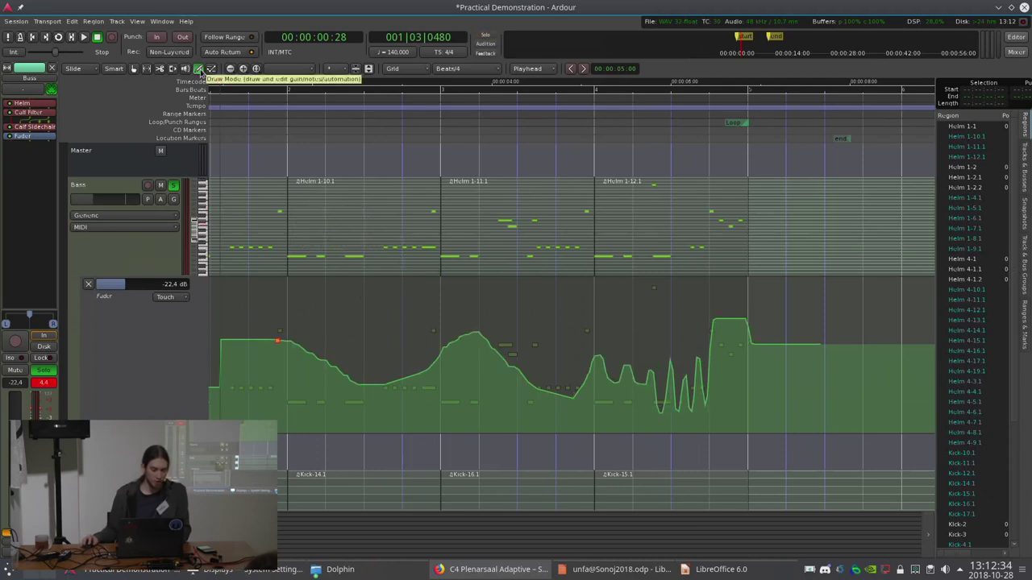
pyautogui.click(258, 322)
pyautogui.moveTo(237, 300); pyautogui.dragTo(240, 340)
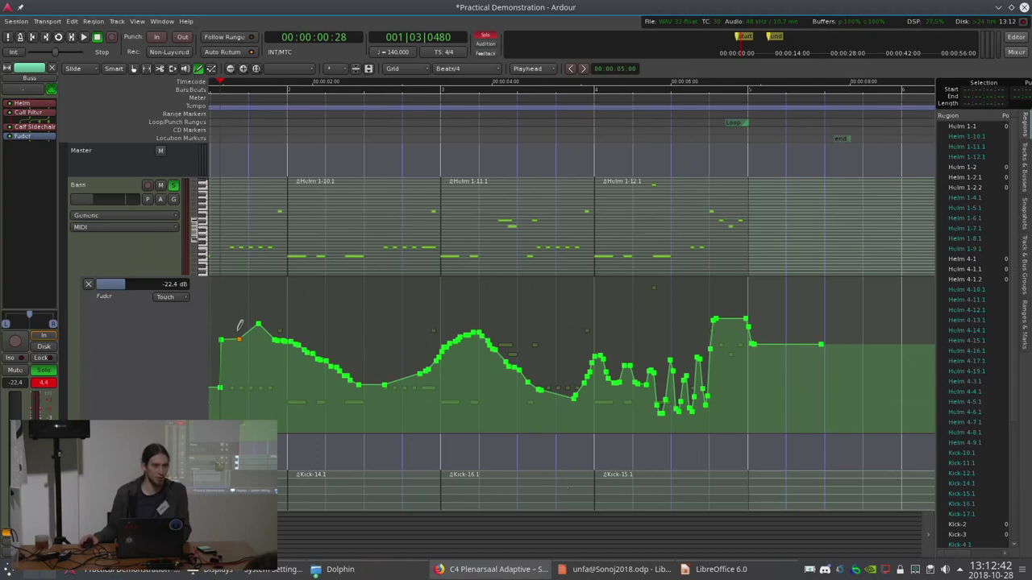
# Write a volume bump in a live Write-mode fader pass, then return the lane to Touch.
pyautogui.click(185, 298)
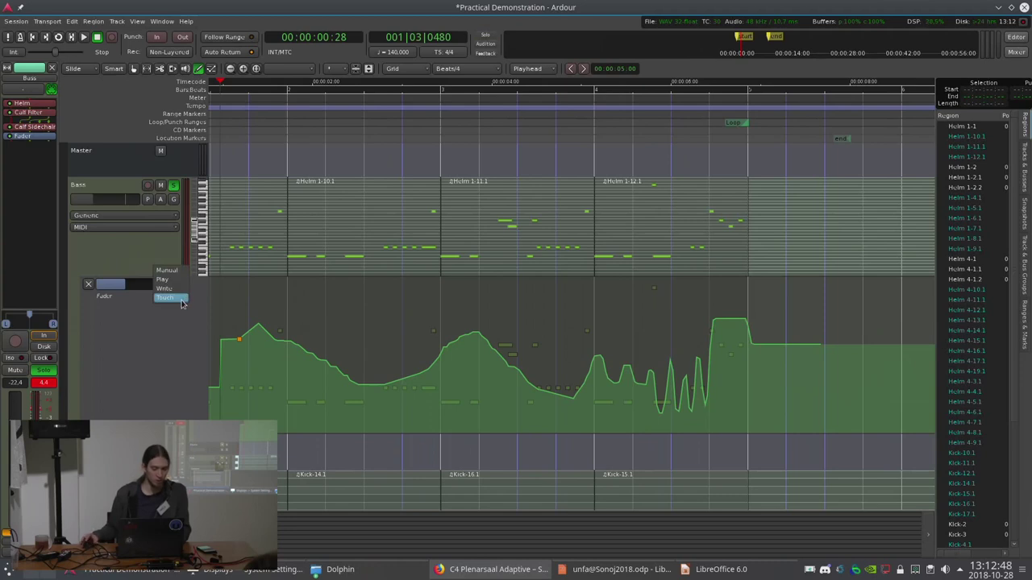
pyautogui.click(185, 289)
pyautogui.press('space')
pyautogui.moveTo(129, 287)
pyautogui.mouseDown()
pyautogui.moveTo(145, 288)
pyautogui.moveTo(135, 293)
pyautogui.mouseUp()
pyautogui.press('space')
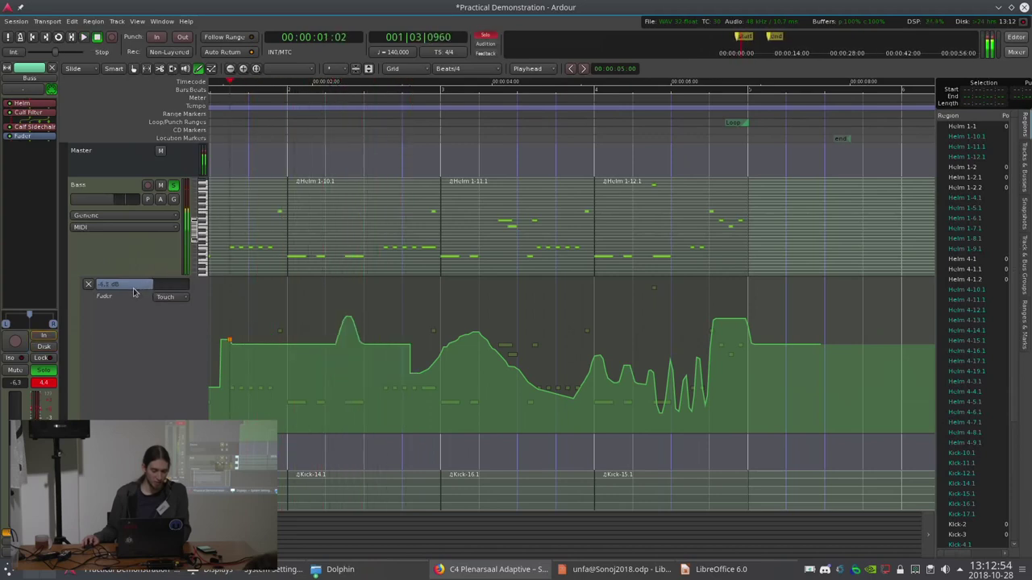
pyautogui.click(184, 300)
pyautogui.click(176, 300)
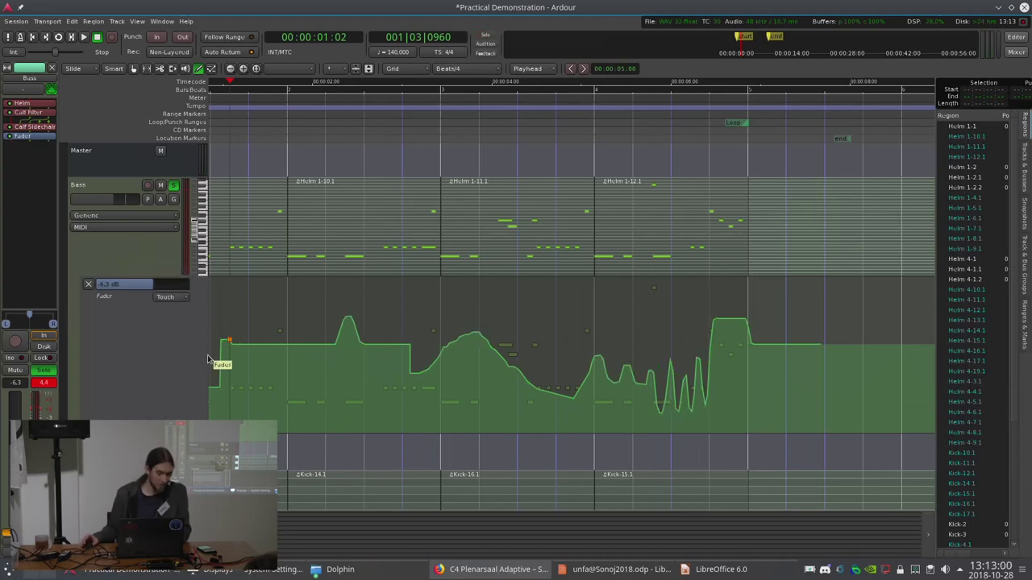
# Overwrite the automation from bar 3 with a second Write pass, ending in Touch mode.
pyautogui.click(182, 302)
pyautogui.click(183, 291)
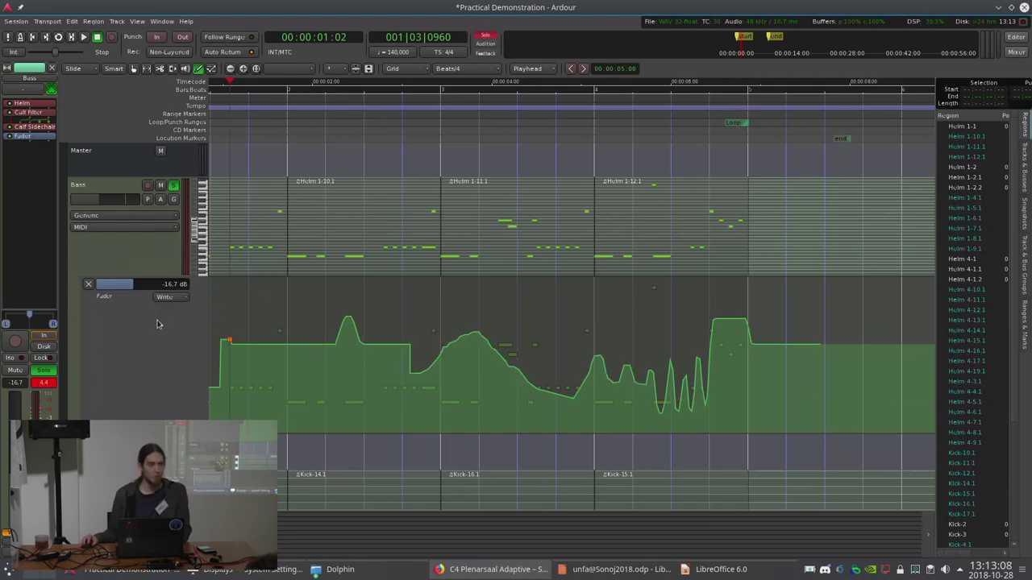
pyautogui.click(436, 133)
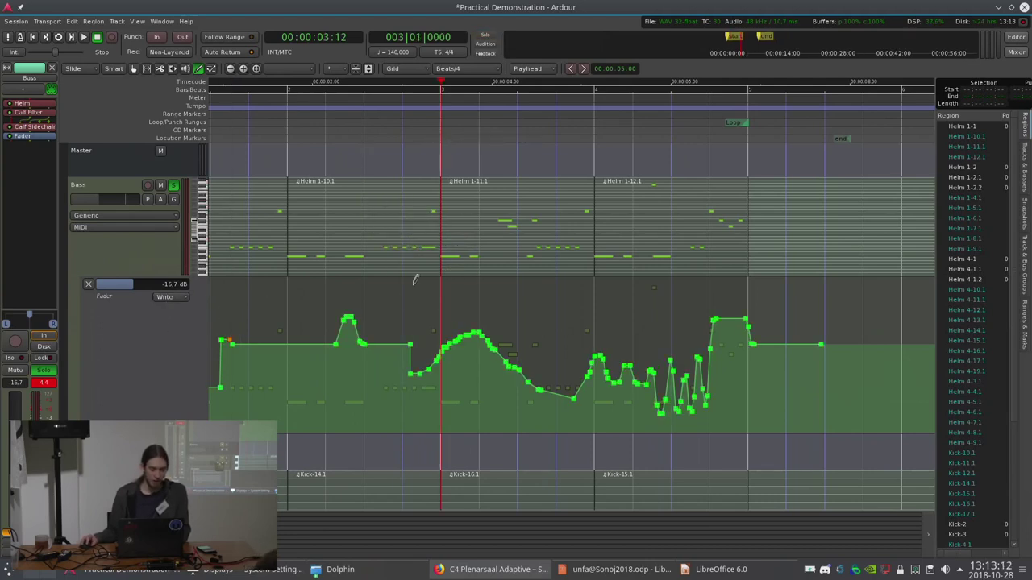
pyautogui.press('space')
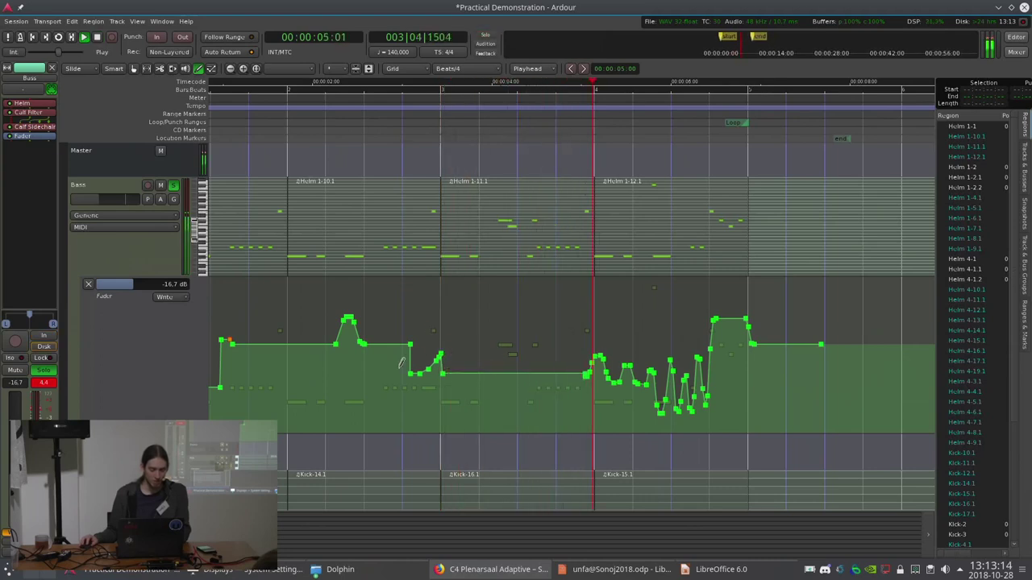
pyautogui.press('space')
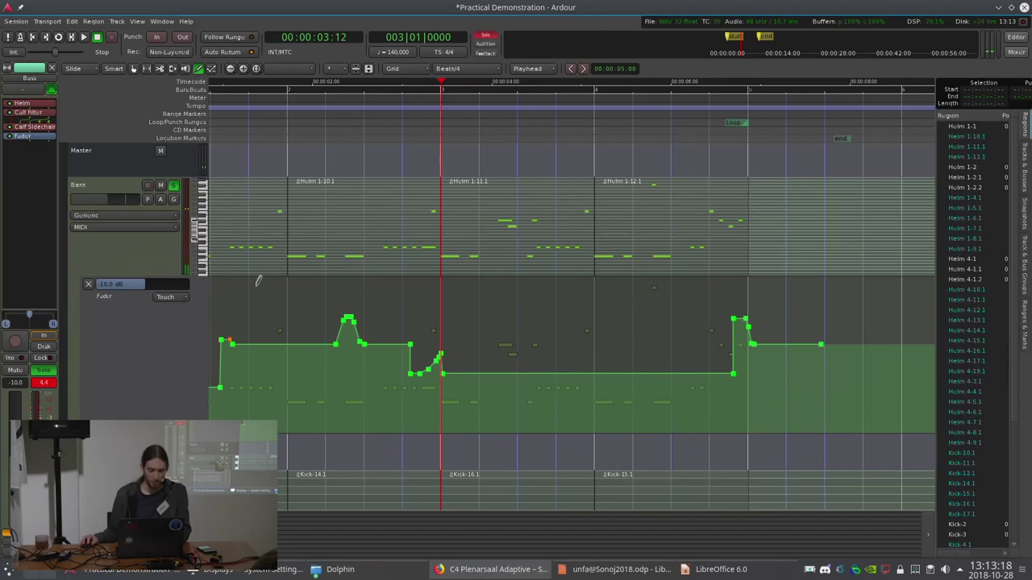
pyautogui.click(175, 299)
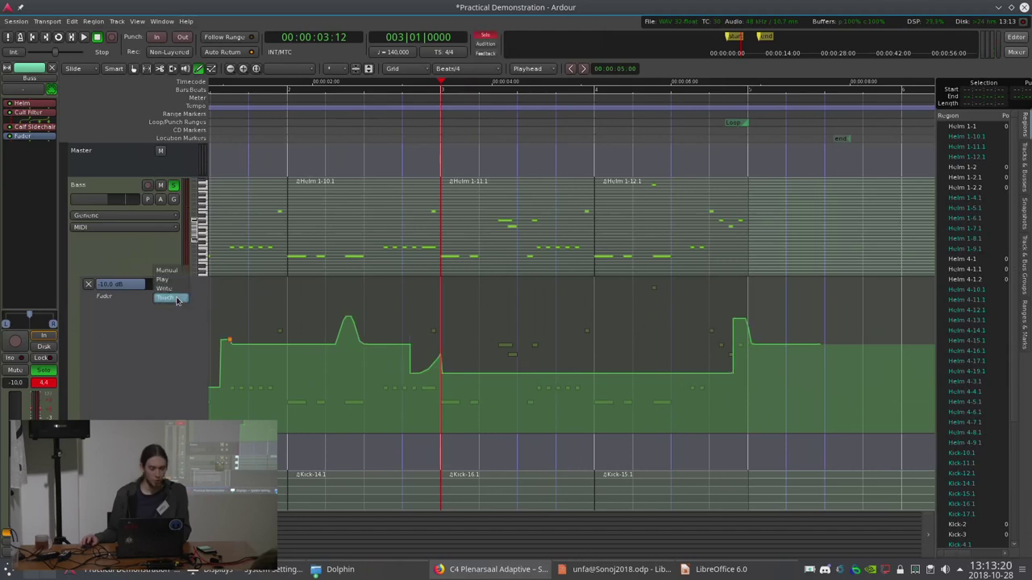
pyautogui.click(176, 299)
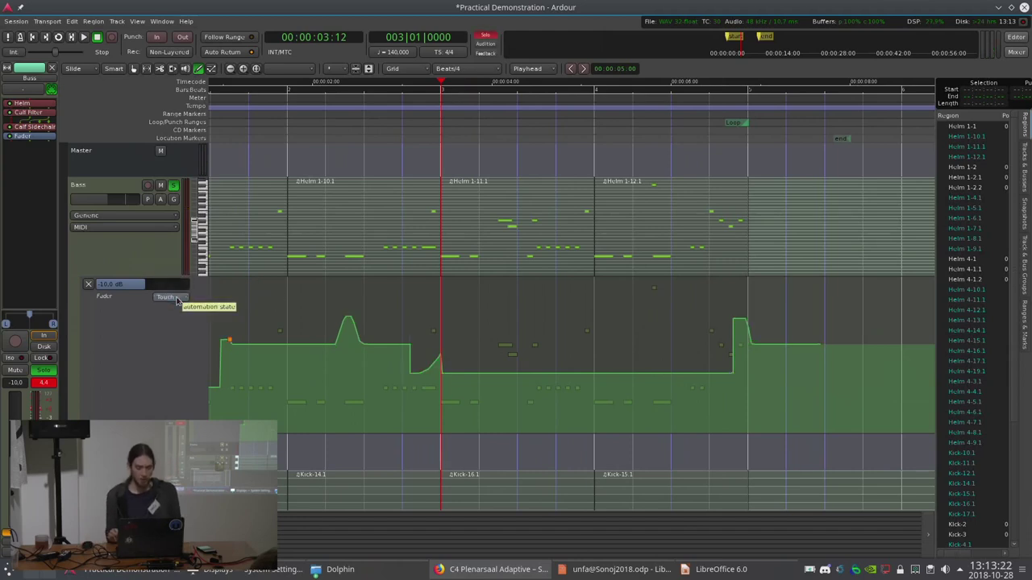
# From the start, ride the Bass fader in Touch mode to record a rise and dip, then switch it to Play.
pyautogui.click(177, 299)
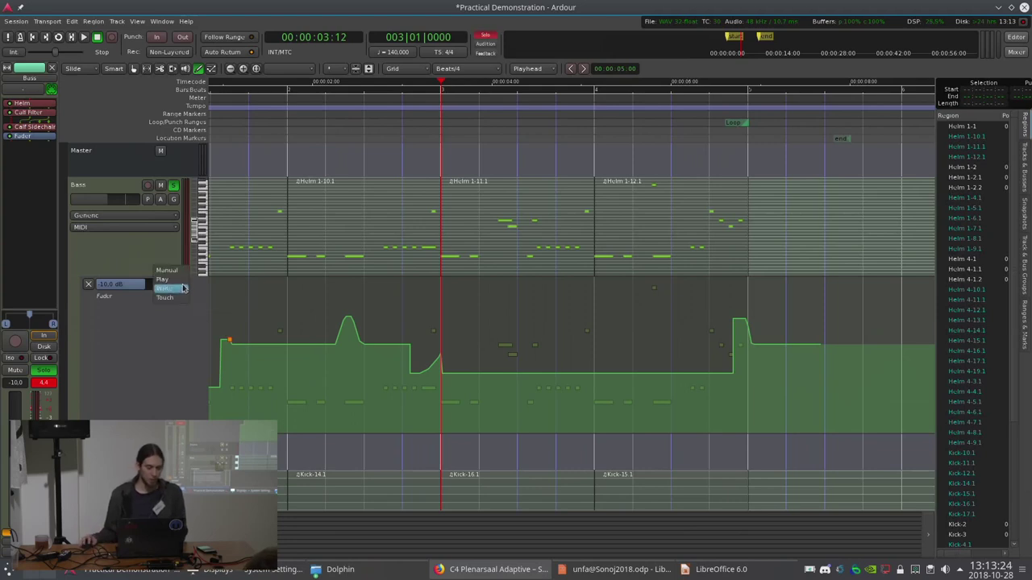
pyautogui.press('Escape')
pyautogui.click(234, 121)
pyautogui.moveTo(236, 294)
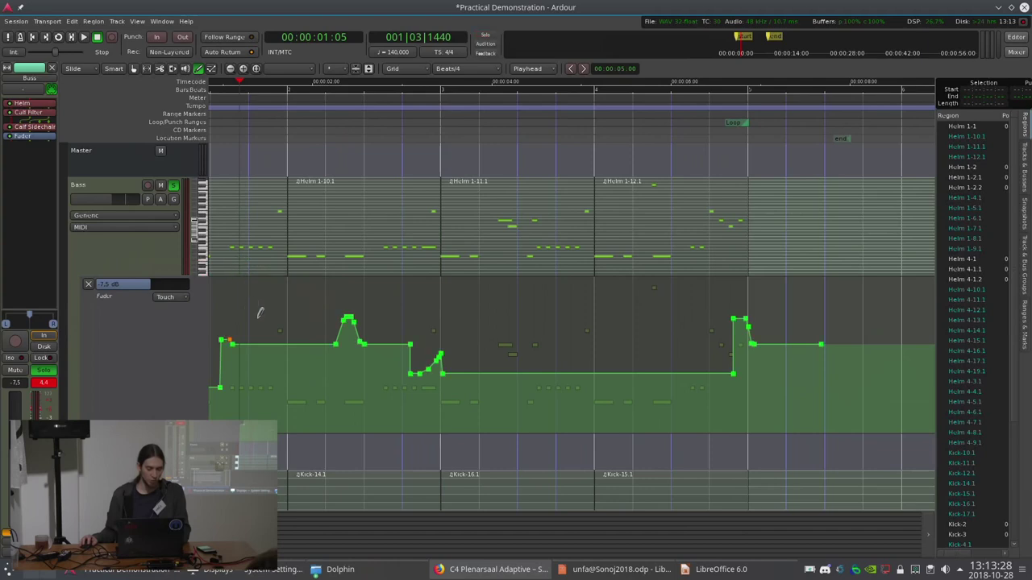
pyautogui.press('space')
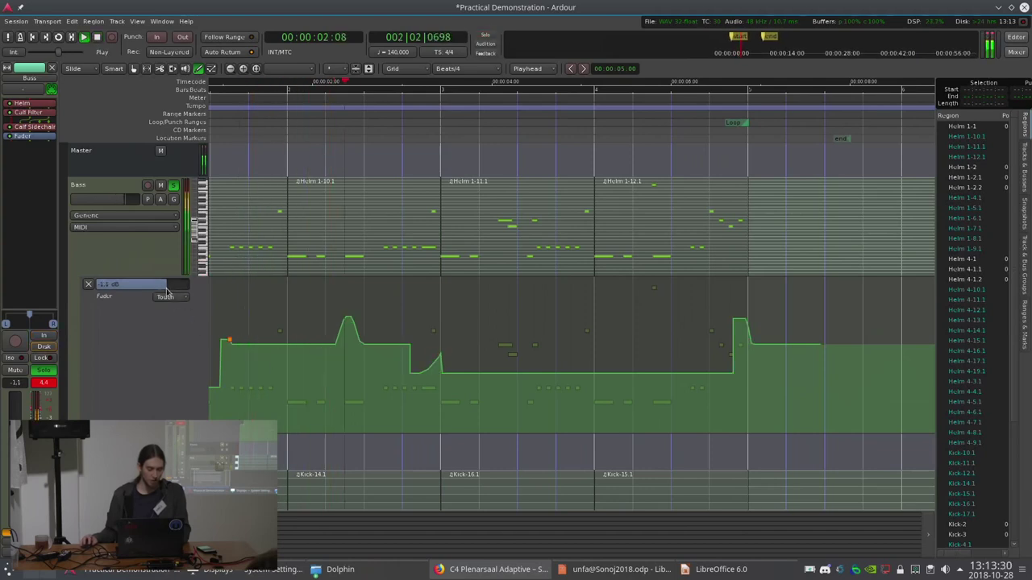
pyautogui.moveTo(145, 288)
pyautogui.mouseDown()
pyautogui.moveTo(157, 288)
pyautogui.moveTo(122, 288)
pyautogui.moveTo(145, 284)
pyautogui.mouseUp()
pyautogui.press('space')
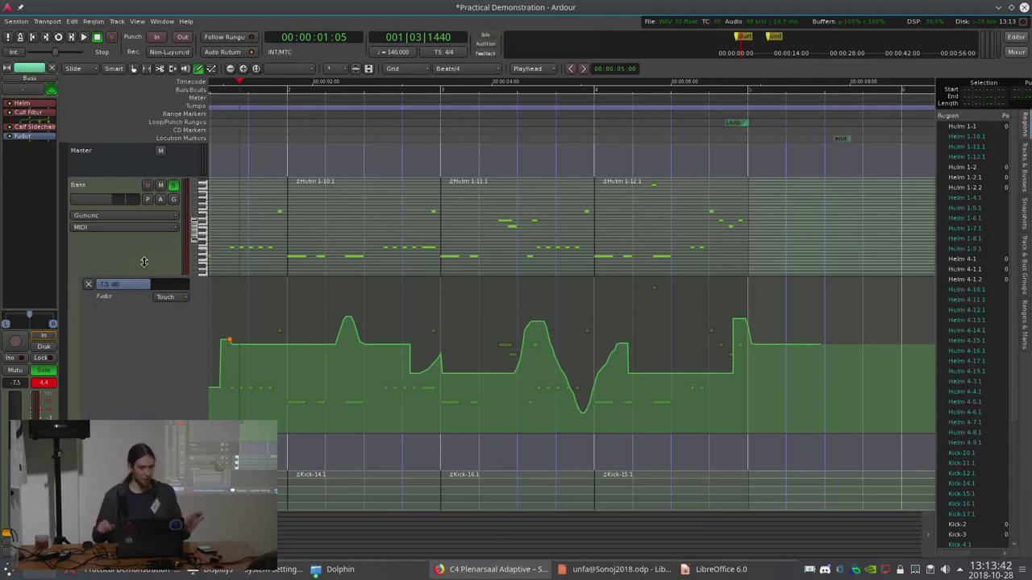
pyautogui.click(181, 302)
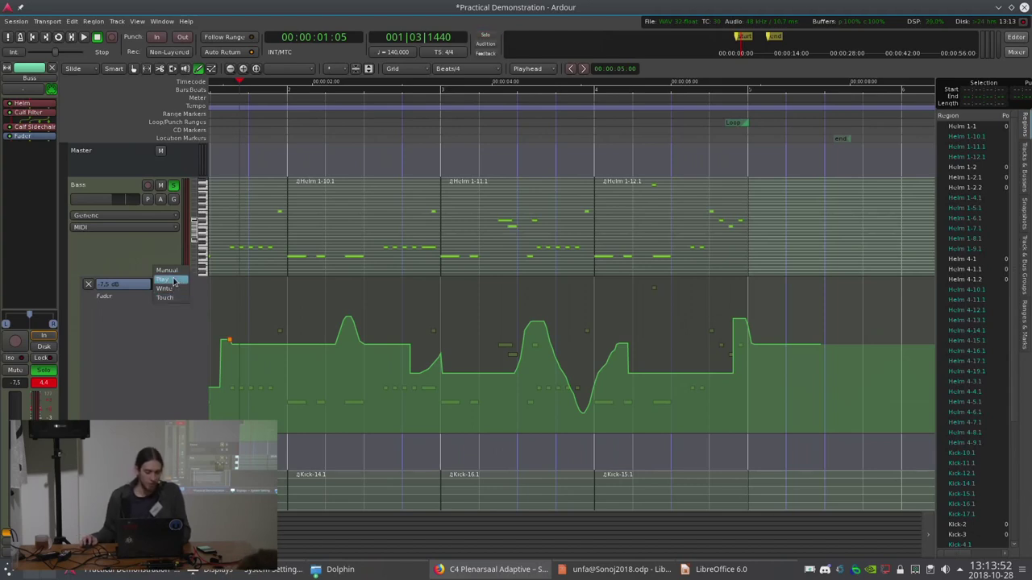
pyautogui.click(174, 280)
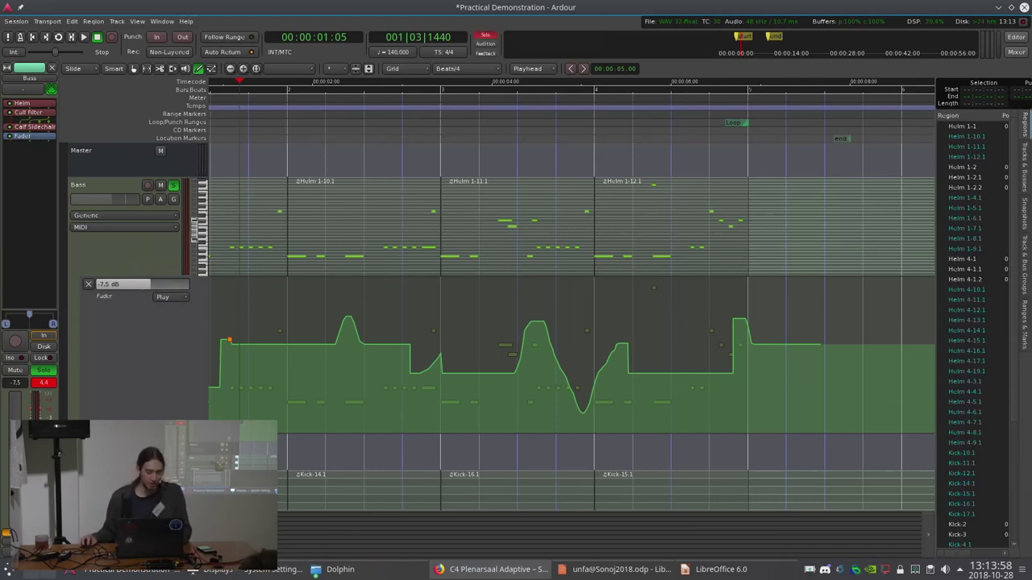
# Shorten the Fader lane, clear its automation, then re-show it from the Bass A menu.
pyautogui.moveTo(185, 434); pyautogui.dragTo(184, 402)
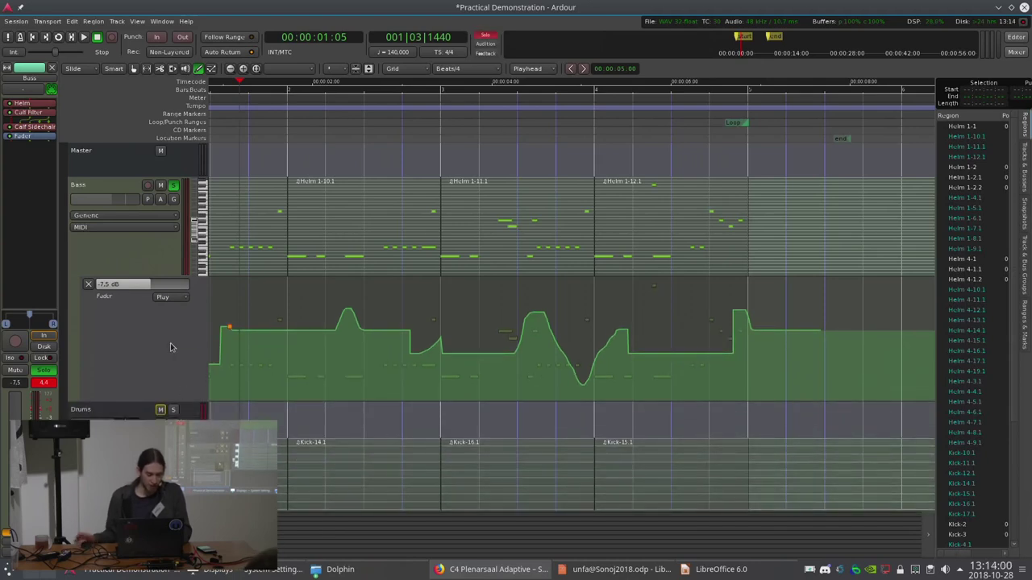
pyautogui.rightClick(133, 314)
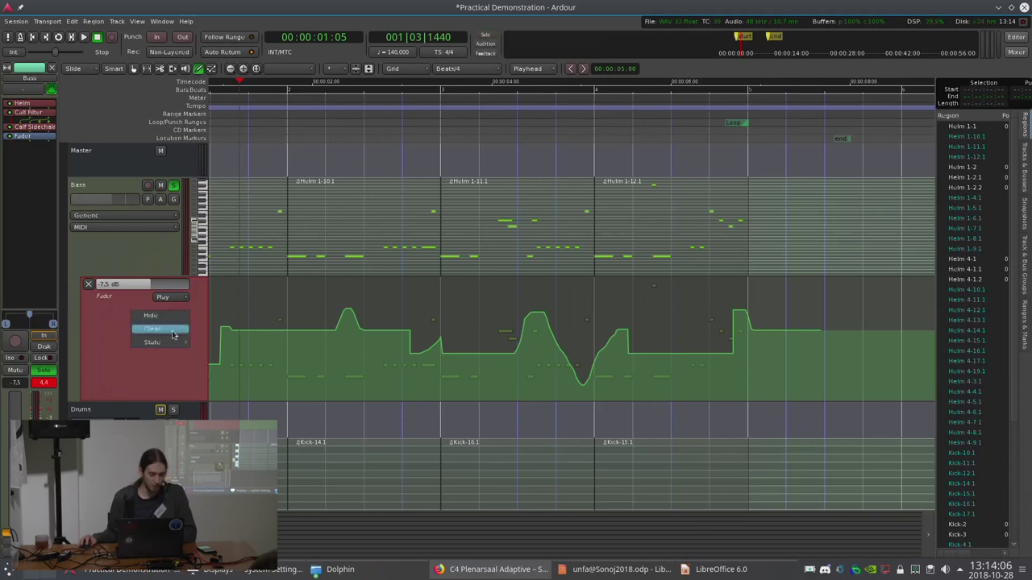
pyautogui.moveTo(175, 345)
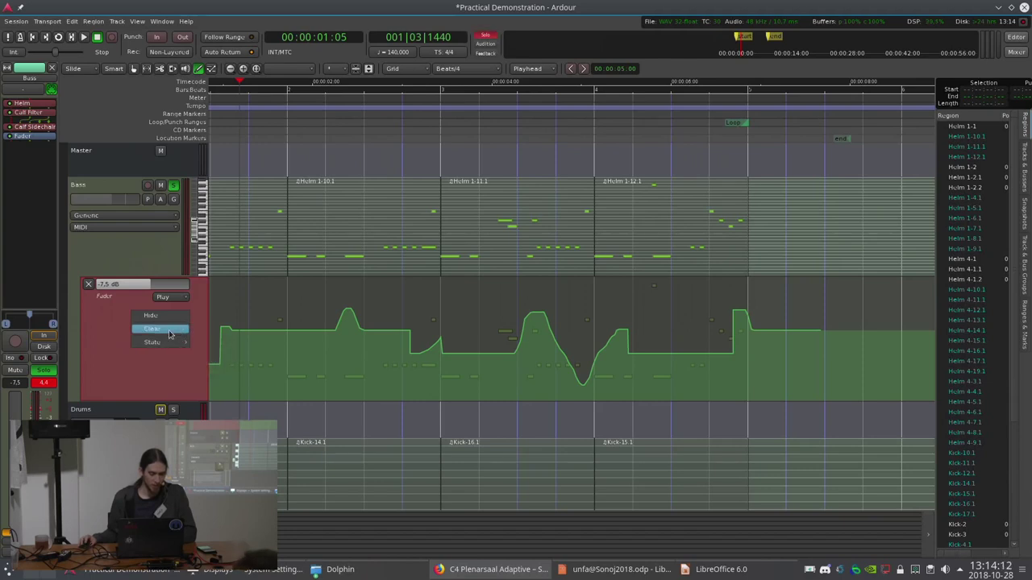
pyautogui.click(169, 329)
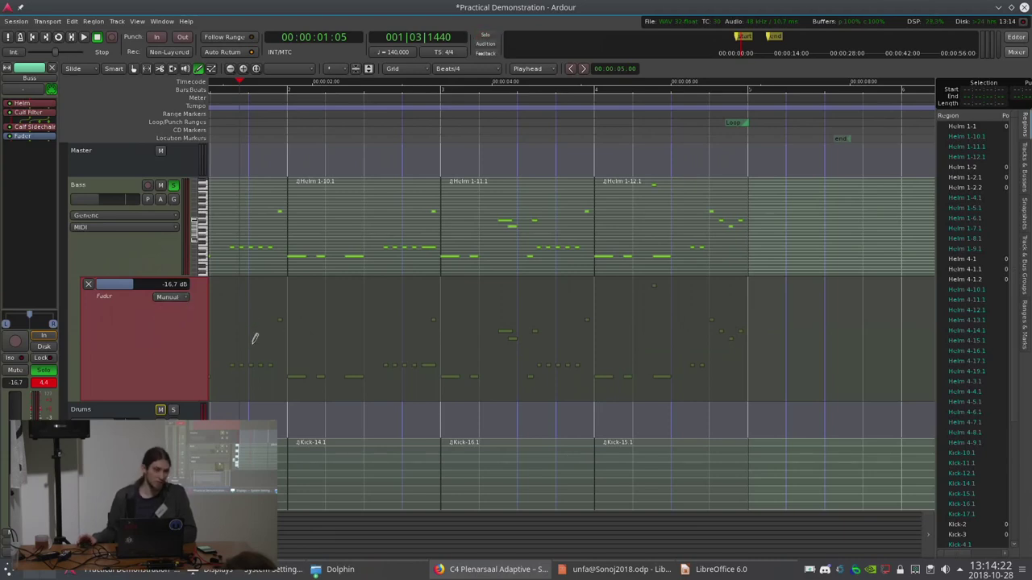
pyautogui.rightClick(168, 340)
pyautogui.click(182, 355)
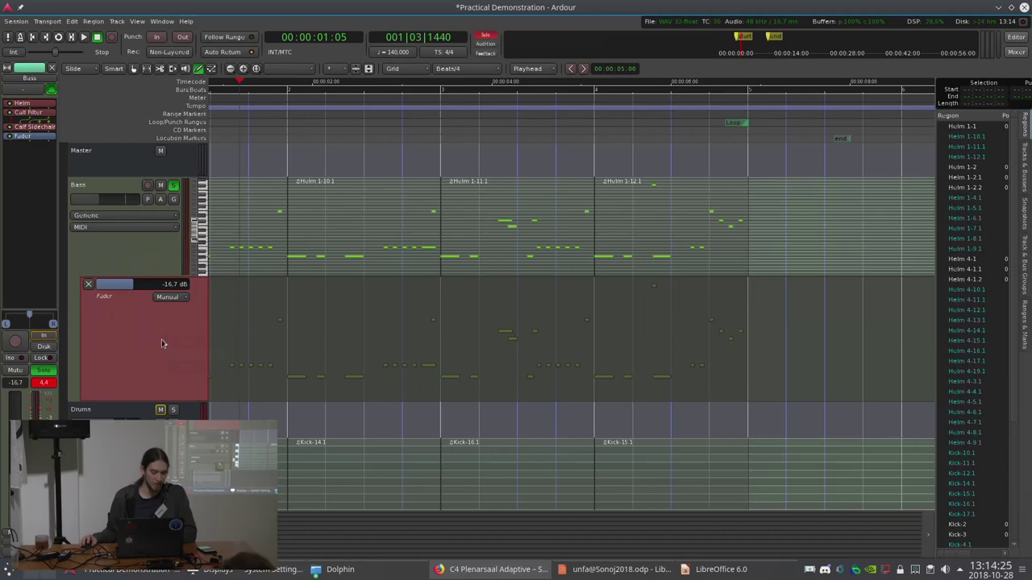
pyautogui.click(88, 284)
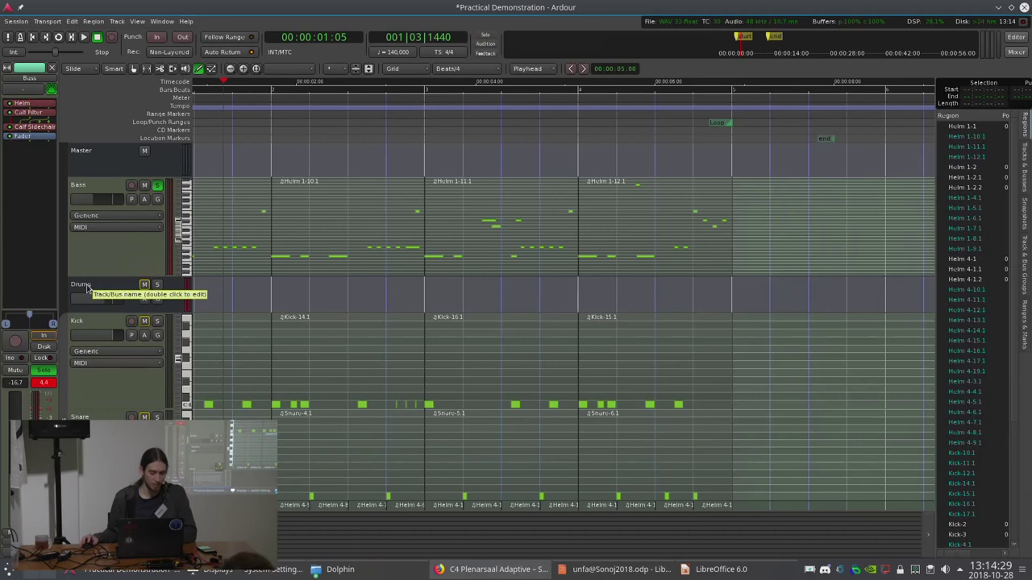
pyautogui.click(145, 199)
pyautogui.click(158, 252)
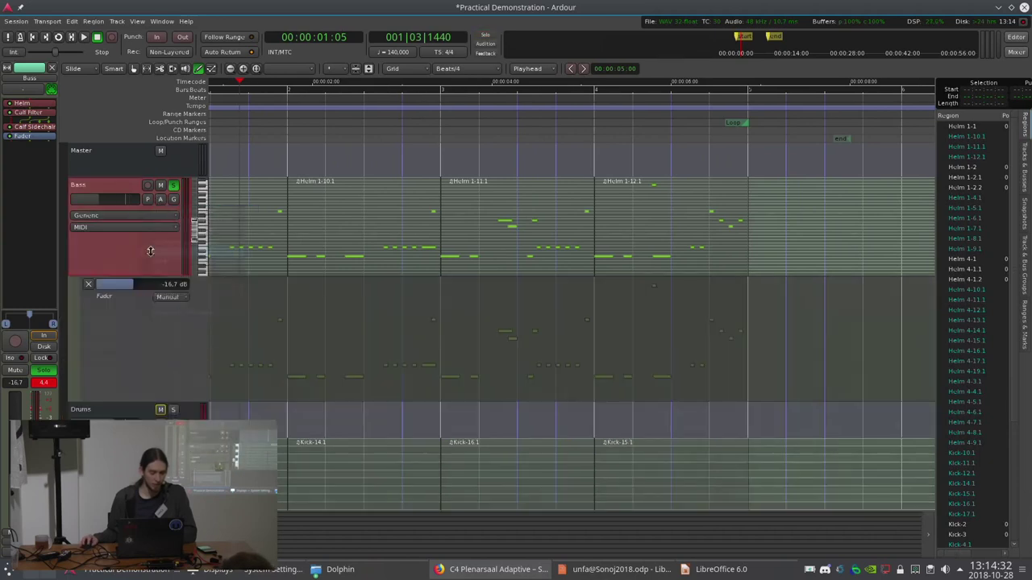
# Draw a ramp: a point before bar 2, a peak after bar 2 lowered slightly, and back down at bar 3.
pyautogui.click(267, 360)
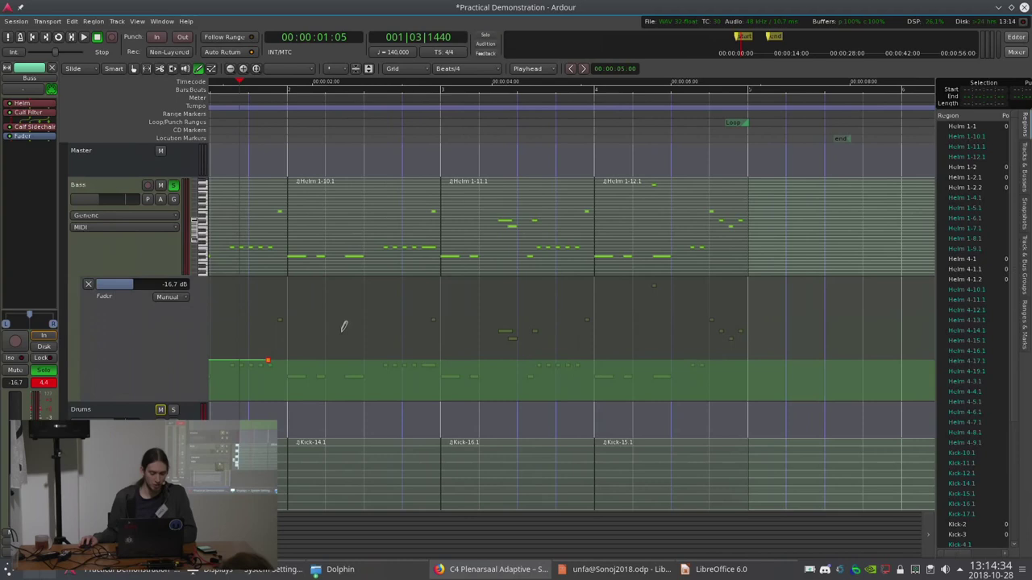
pyautogui.click(383, 298)
pyautogui.click(441, 376)
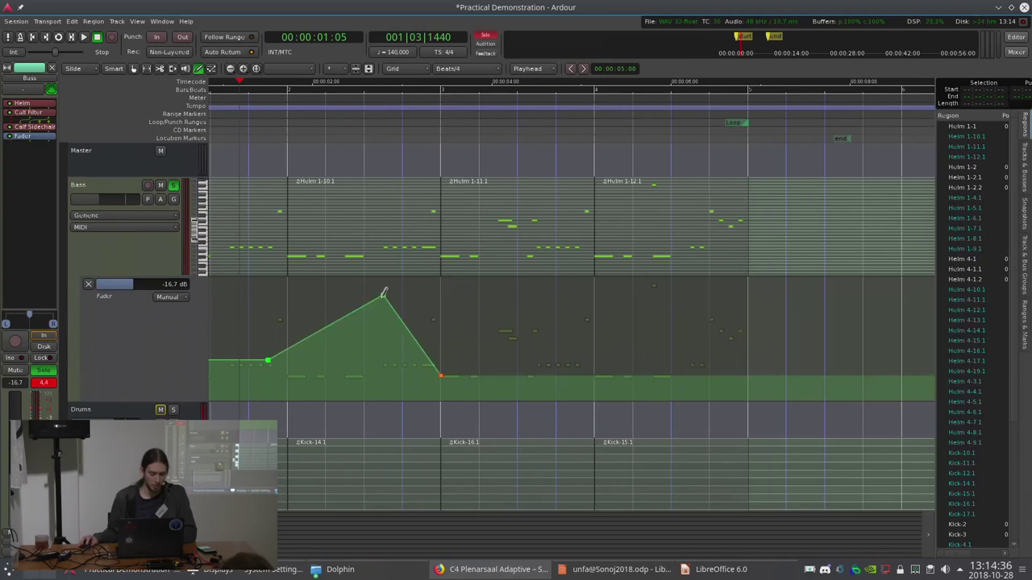
pyautogui.moveTo(383, 294); pyautogui.dragTo(373, 313)
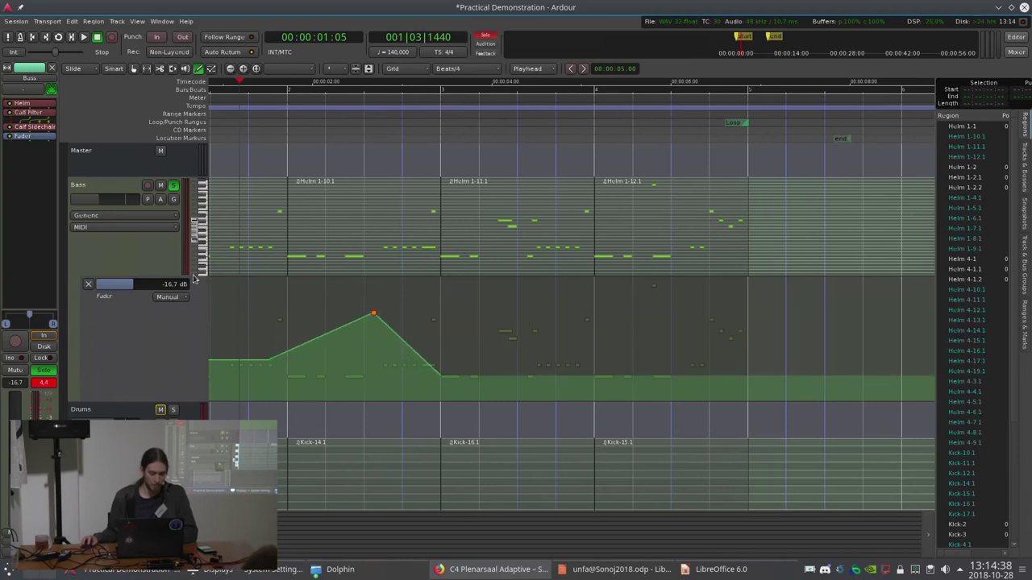
# Set the drawn Fader automation to Play and audition the ramp.
pyautogui.press('space')
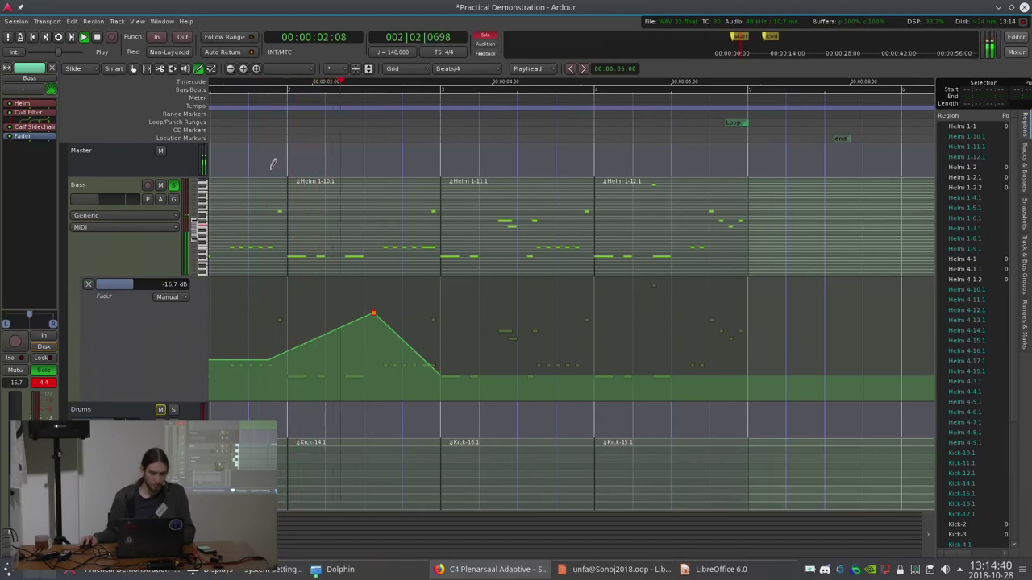
pyautogui.press('space')
pyautogui.click(168, 297)
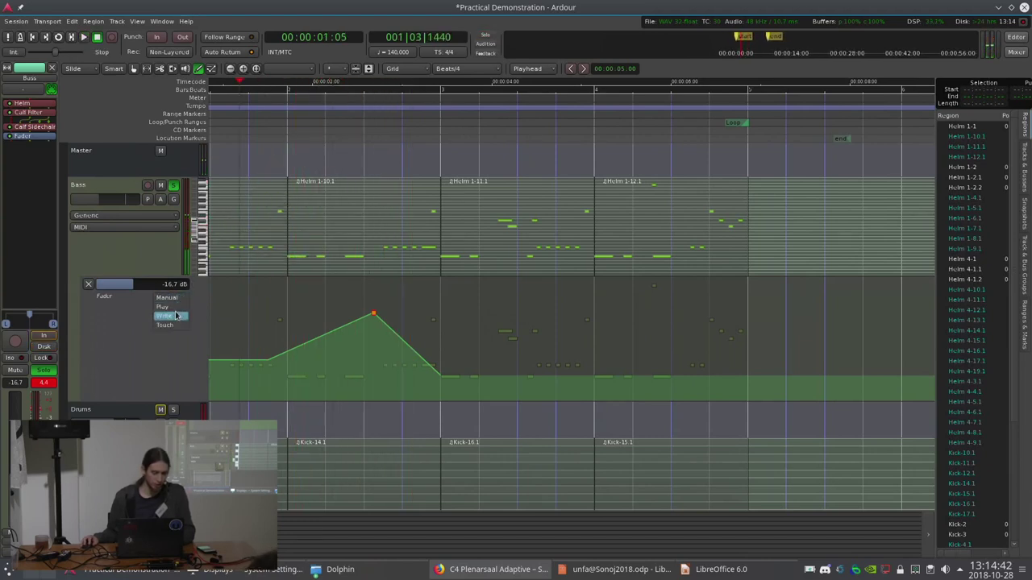
pyautogui.click(165, 306)
pyautogui.press('space')
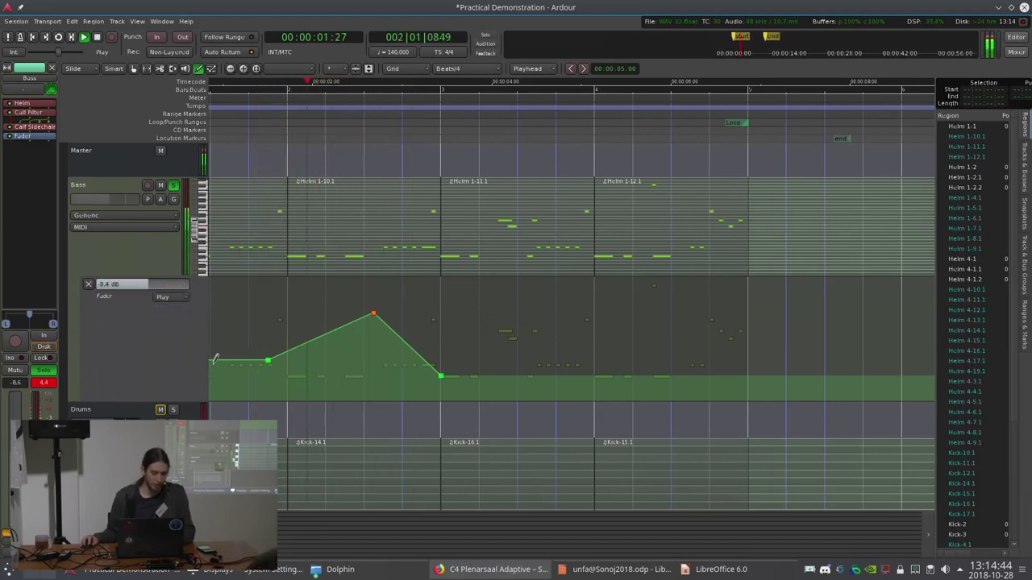
pyautogui.press('space')
# Hide the Bass Fader lane and play the arrangement briefly.
pyautogui.click(89, 284)
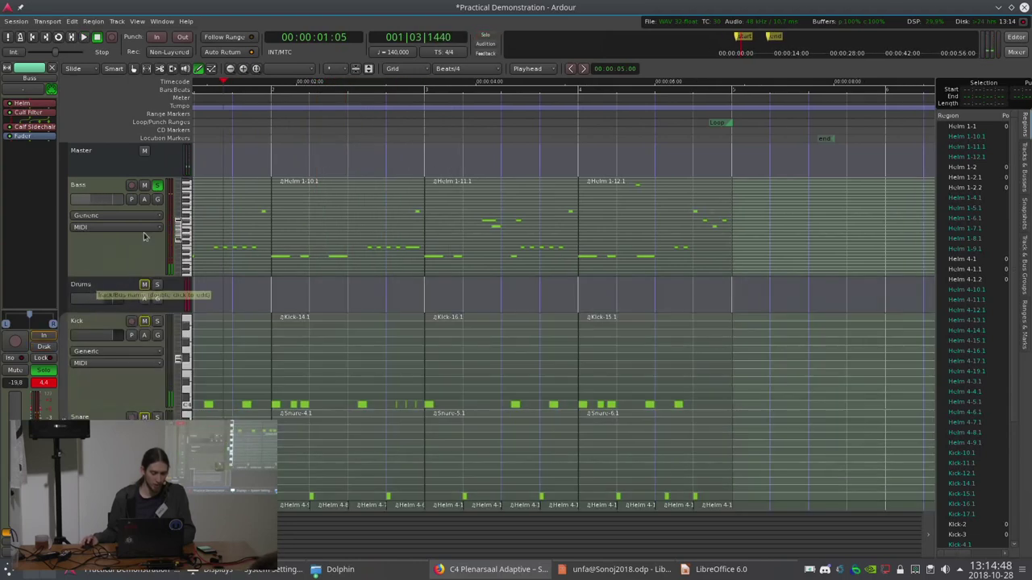
pyautogui.press('space')
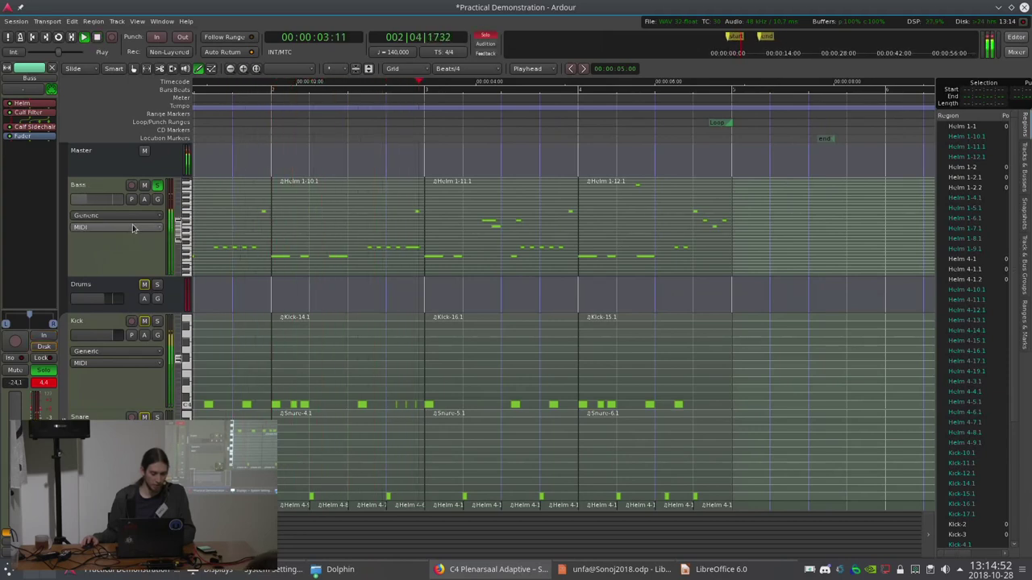
pyautogui.press('space')
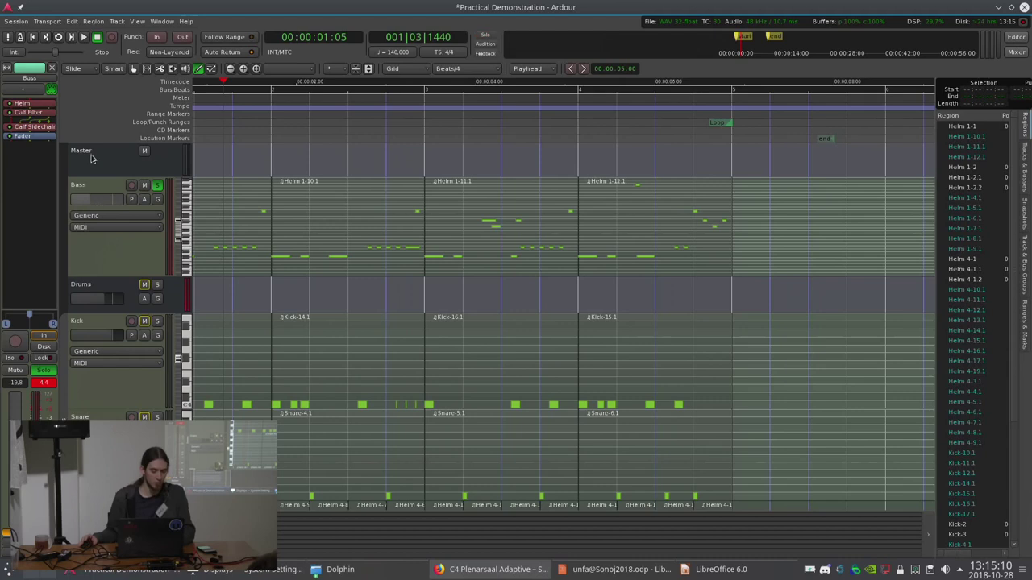
# Re-show the Bass Fader lane via the A menu, keep it in Play mode, and drag the lane shorter.
pyautogui.click(144, 200)
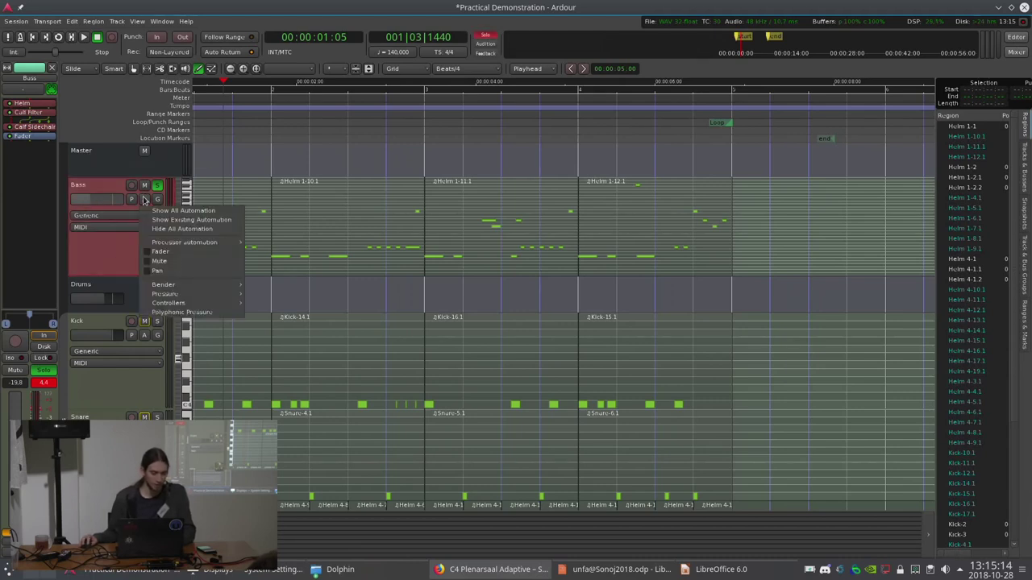
pyautogui.click(153, 252)
pyautogui.click(168, 297)
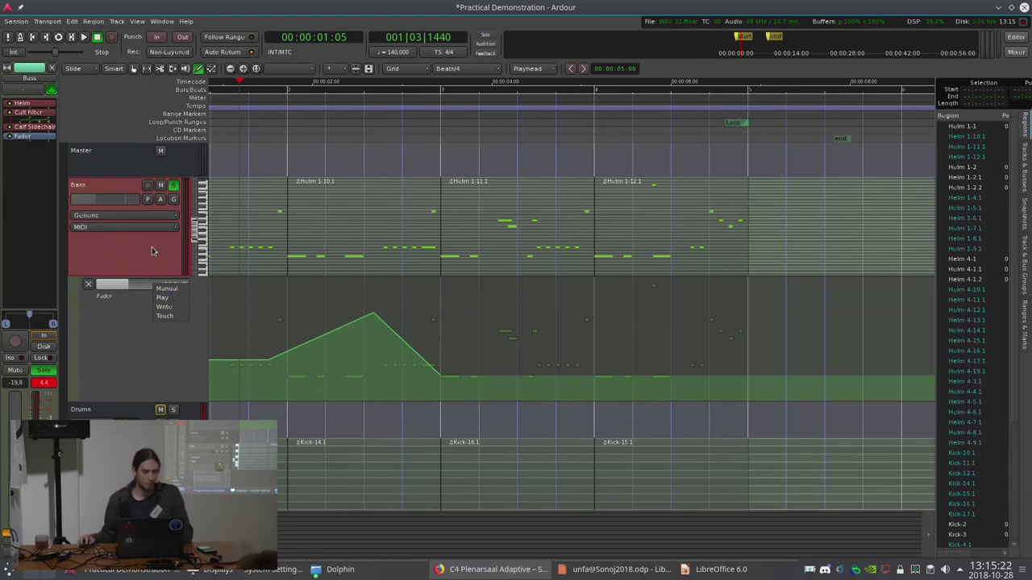
pyautogui.click(144, 267)
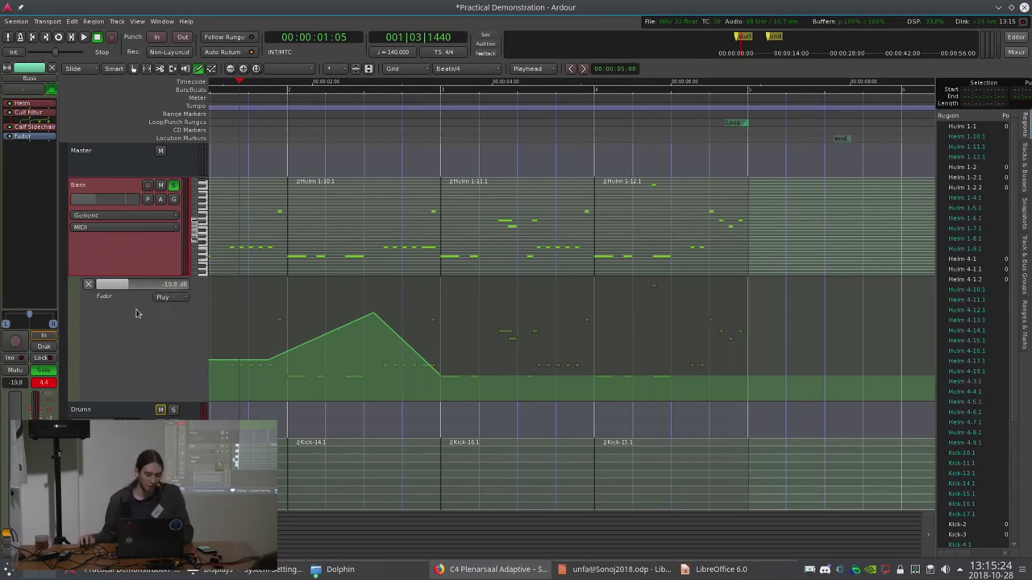
pyautogui.moveTo(135, 390); pyautogui.dragTo(115, 318)
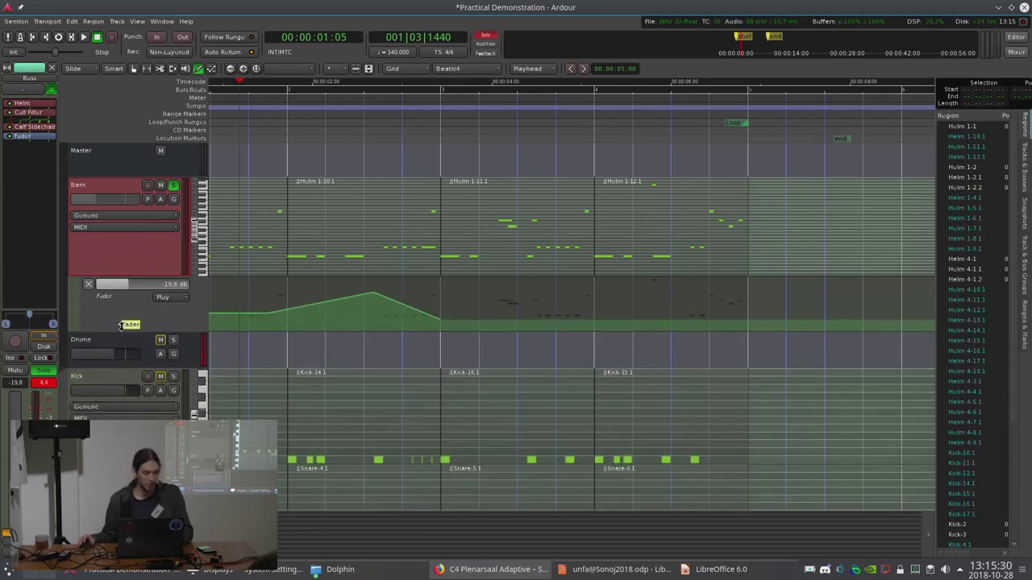
pyautogui.scroll(-6, 584, 271)
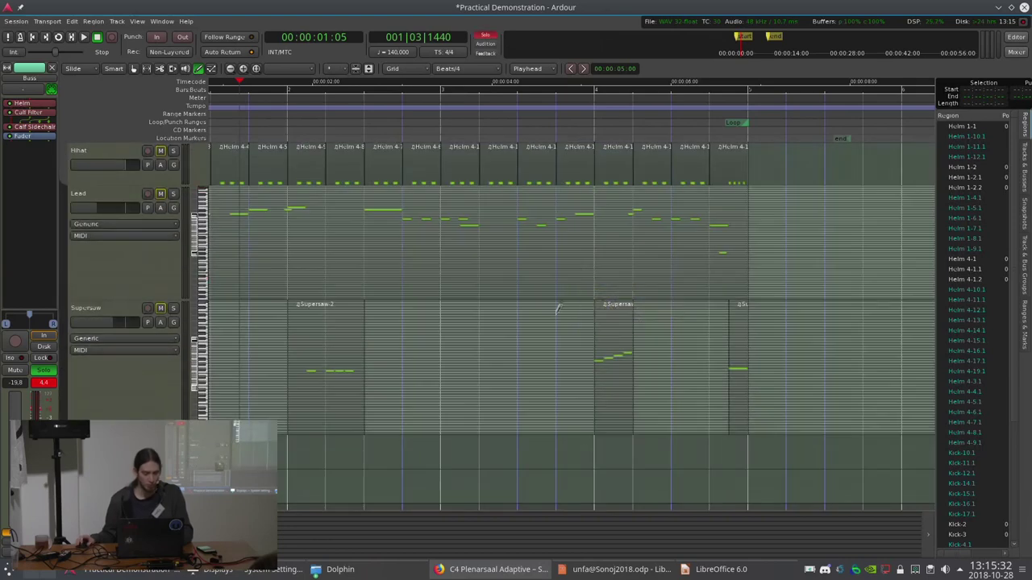
pyautogui.scroll(5, 556, 309)
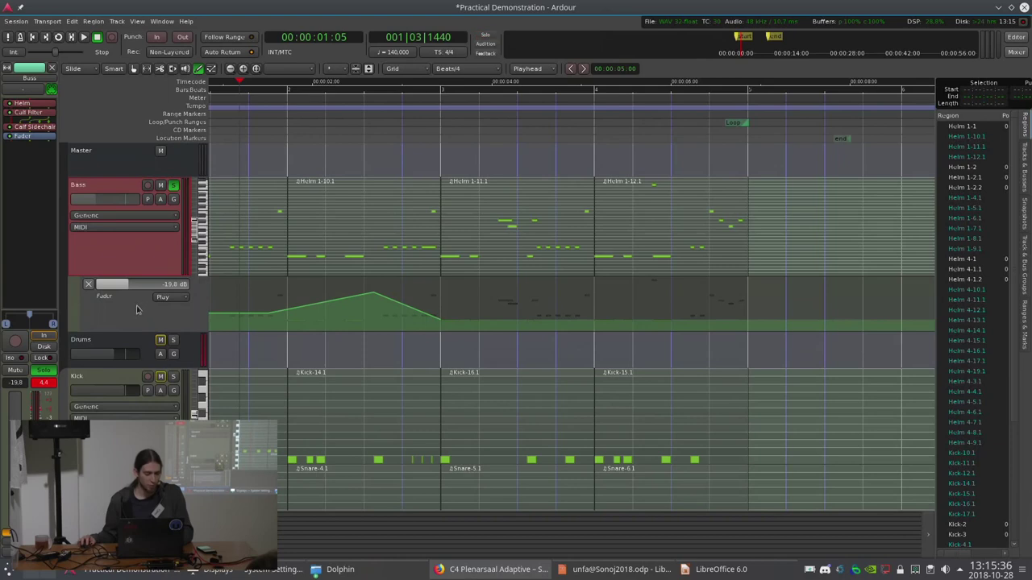
pyautogui.click(160, 201)
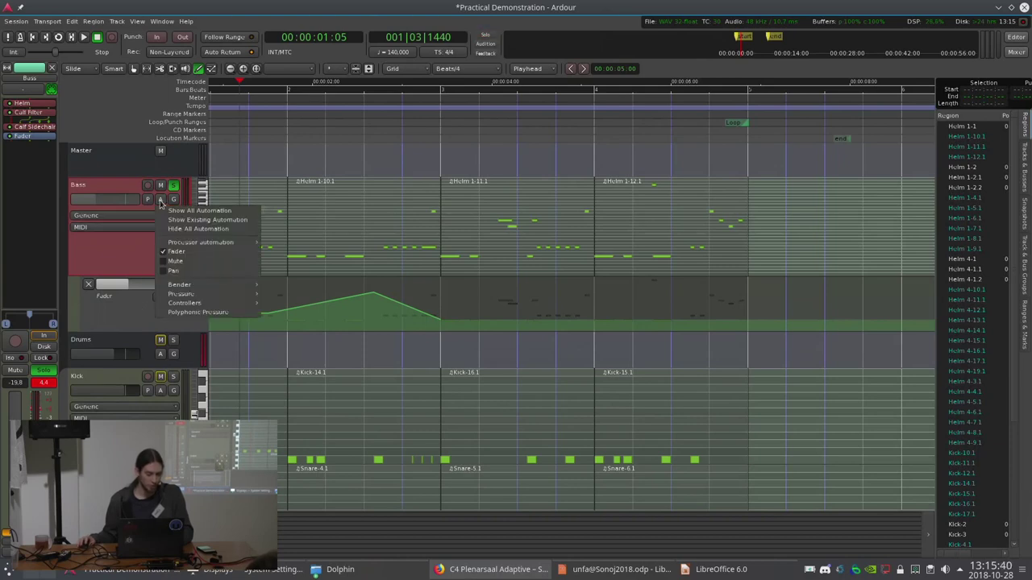
# Show all Bass automation lanes and scroll through the Helm and Calf Filter parameters.
pyautogui.click(244, 214)
pyautogui.scroll(-5, 261, 304)
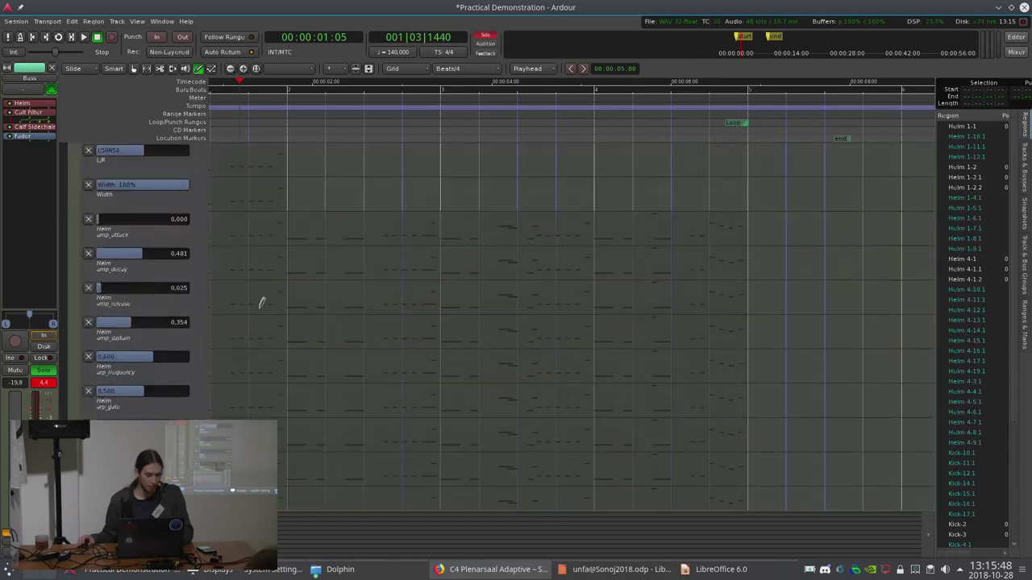
pyautogui.scroll(-5, 262, 300)
pyautogui.scroll(-6, 260, 300)
pyautogui.scroll(-10, 265, 304)
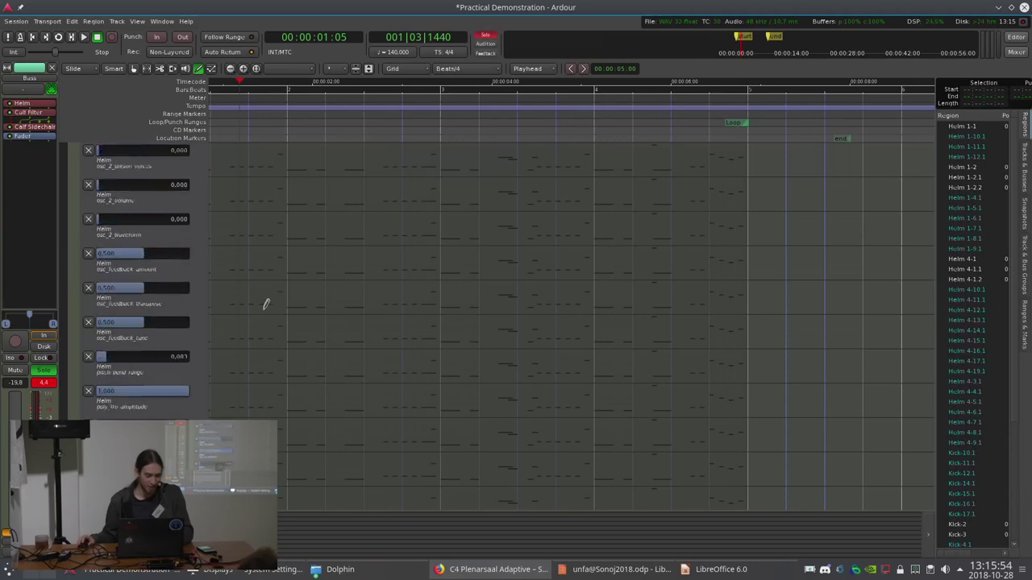
pyautogui.scroll(-10, 265, 304)
pyautogui.scroll(5, 265, 315)
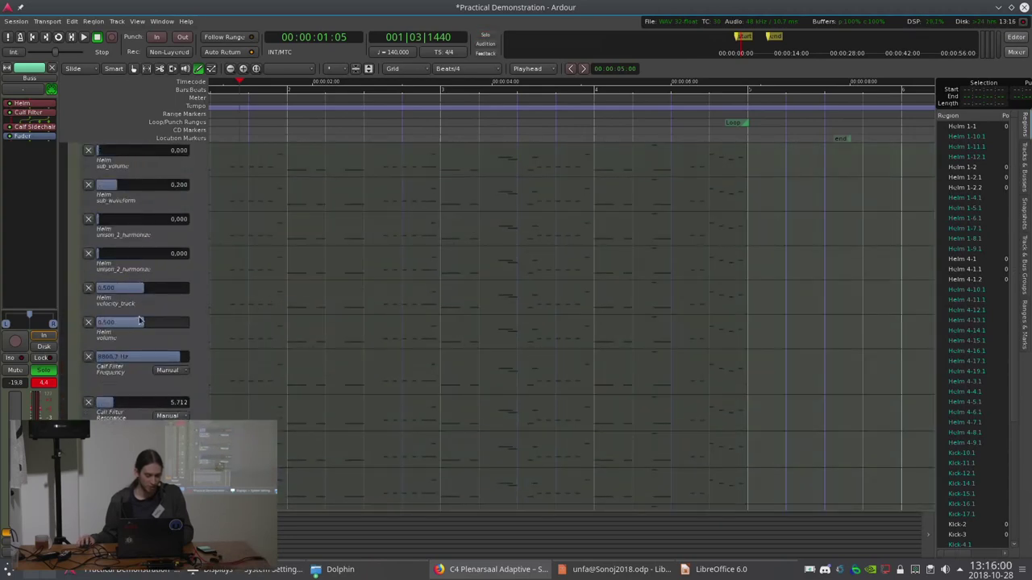
# Make the unison_1_harmonize lane taller and set its automation mode to Play.
pyautogui.moveTo(146, 241); pyautogui.dragTo(146, 268)
pyautogui.click(169, 232)
pyautogui.click(193, 241)
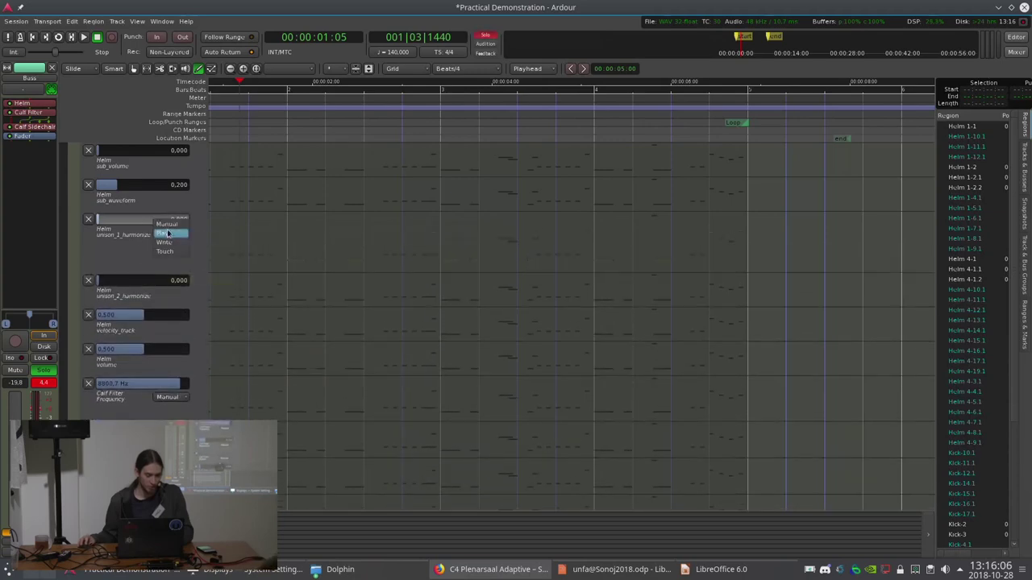
pyautogui.scroll(5, 237, 269)
pyautogui.scroll(10, 228, 282)
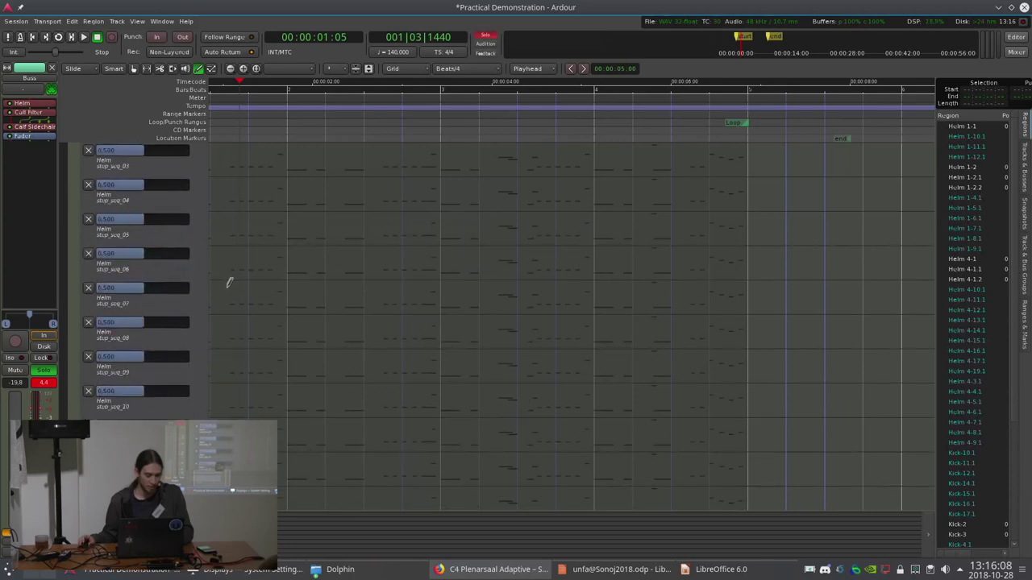
pyautogui.scroll(10, 228, 281)
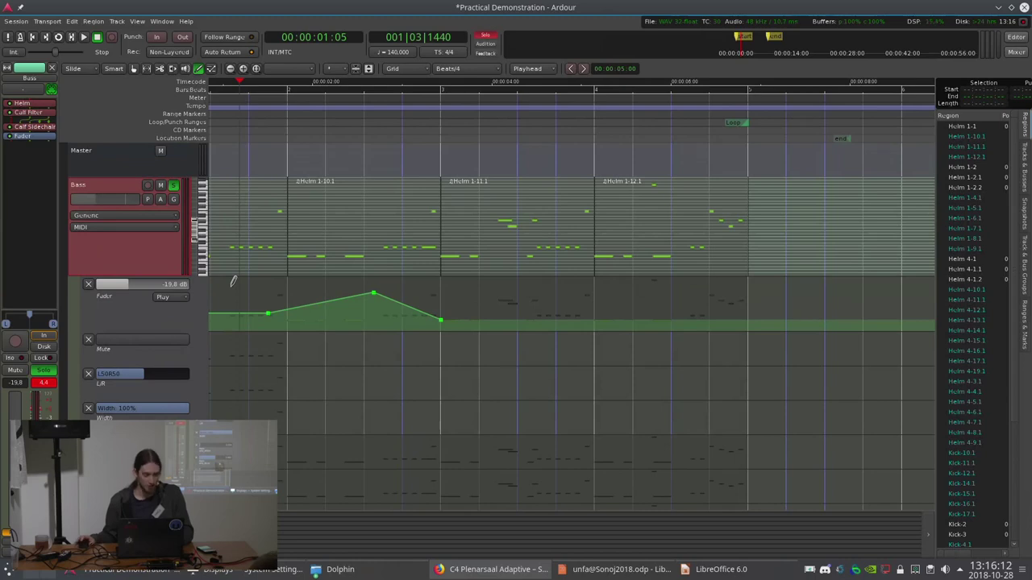
# Hide All Automation on Bass, then Show Existing Automation, and make the Fader lane slightly taller.
pyautogui.click(160, 199)
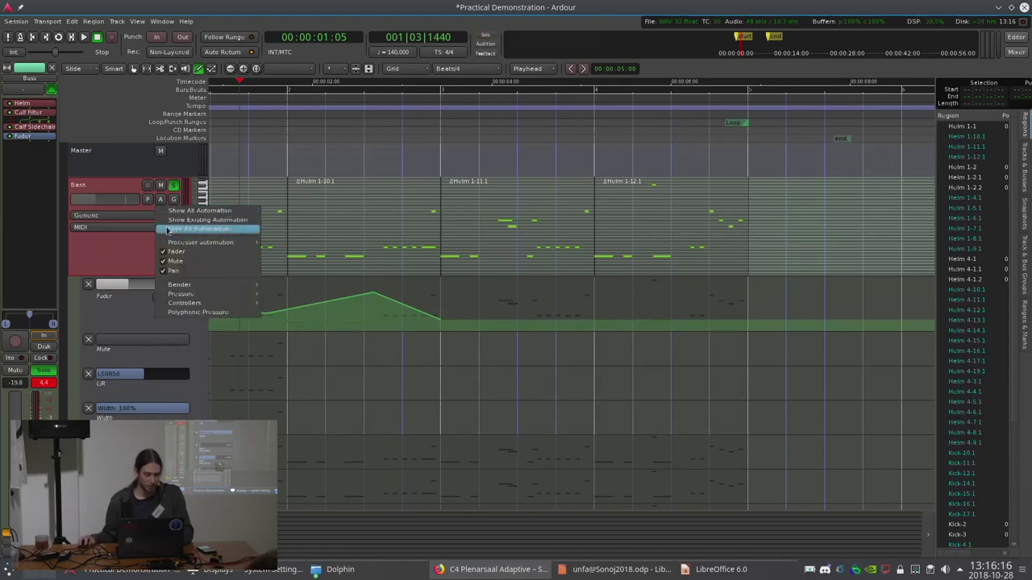
pyautogui.click(185, 229)
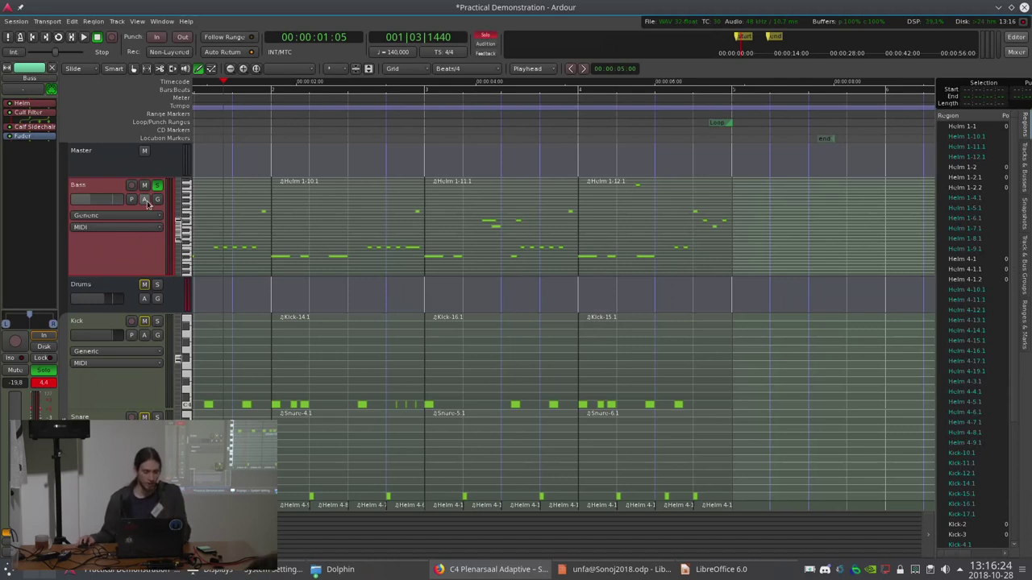
pyautogui.click(145, 200)
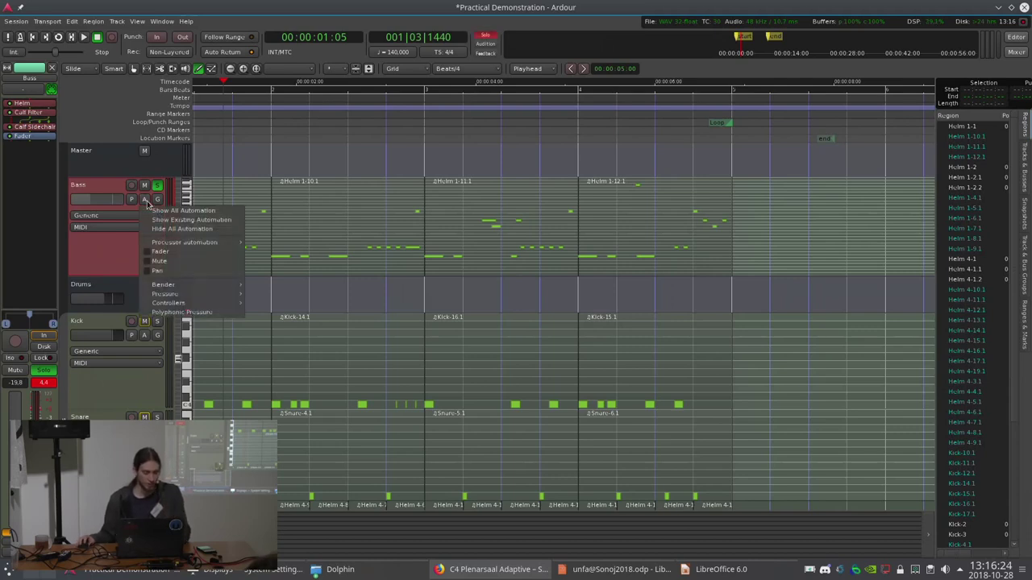
pyautogui.click(191, 220)
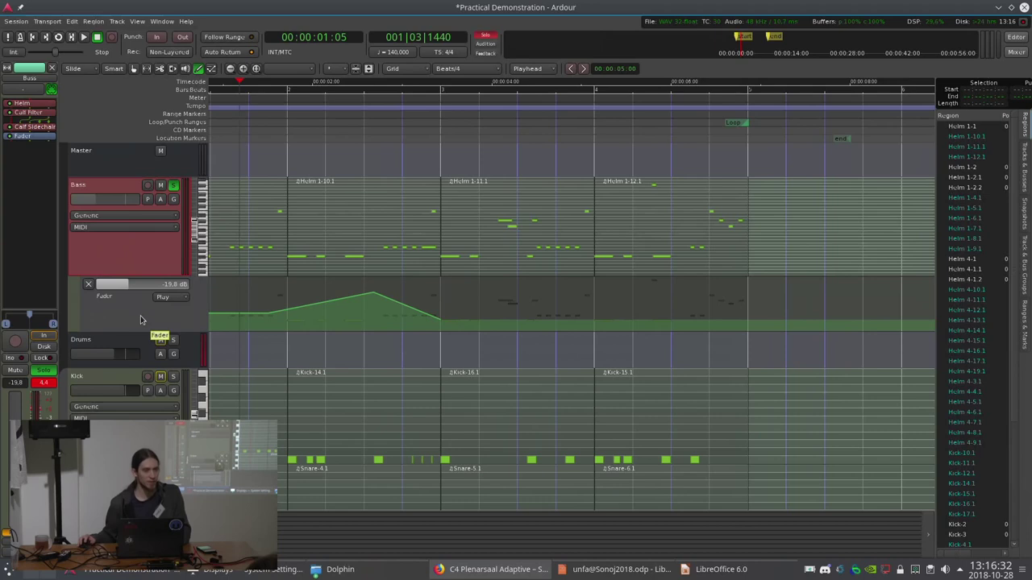
pyautogui.moveTo(134, 324); pyautogui.dragTo(134, 327)
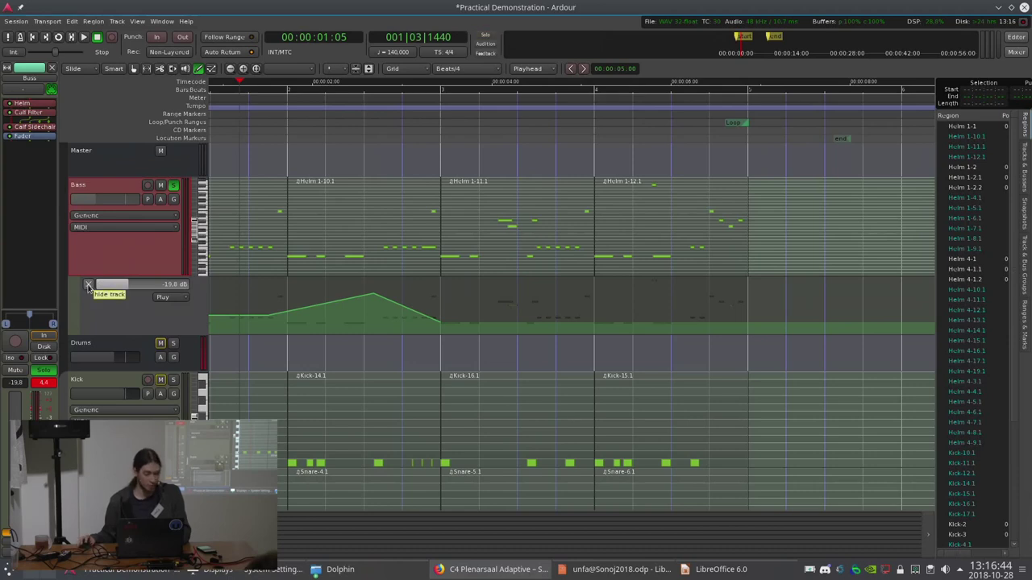
# Clear the Bass Fader automation and hide its lane.
pyautogui.rightClick(129, 311)
pyautogui.click(140, 328)
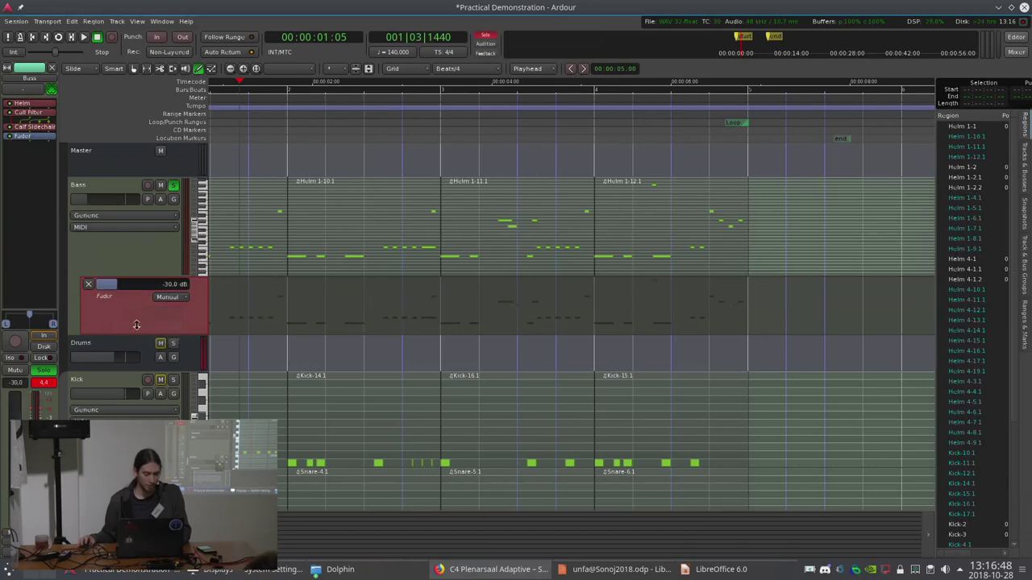
pyautogui.click(89, 286)
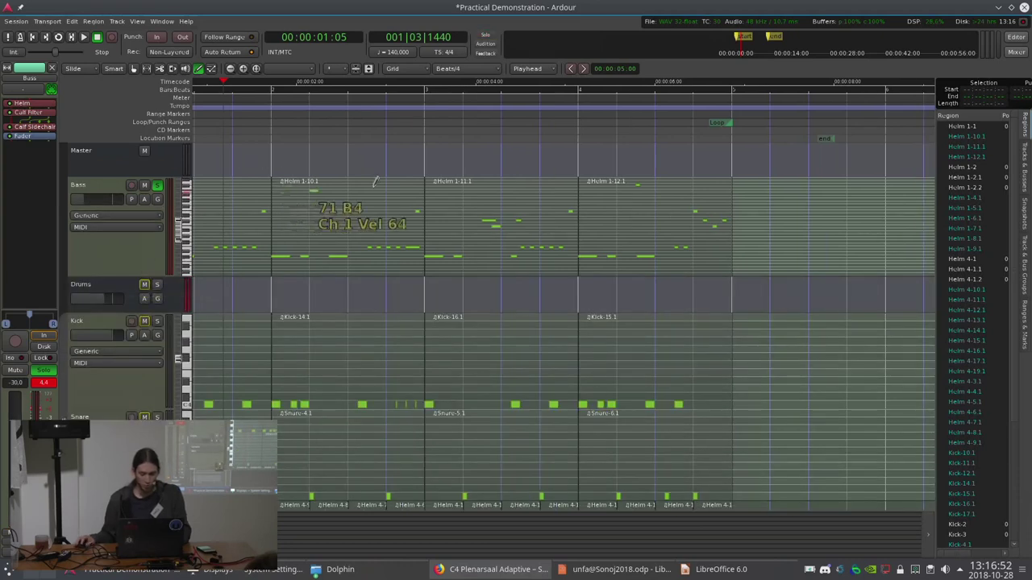
# Switch to Grab mode, rubber-band select the Bass regions, and loop-play the arrangement.
pyautogui.press('g')
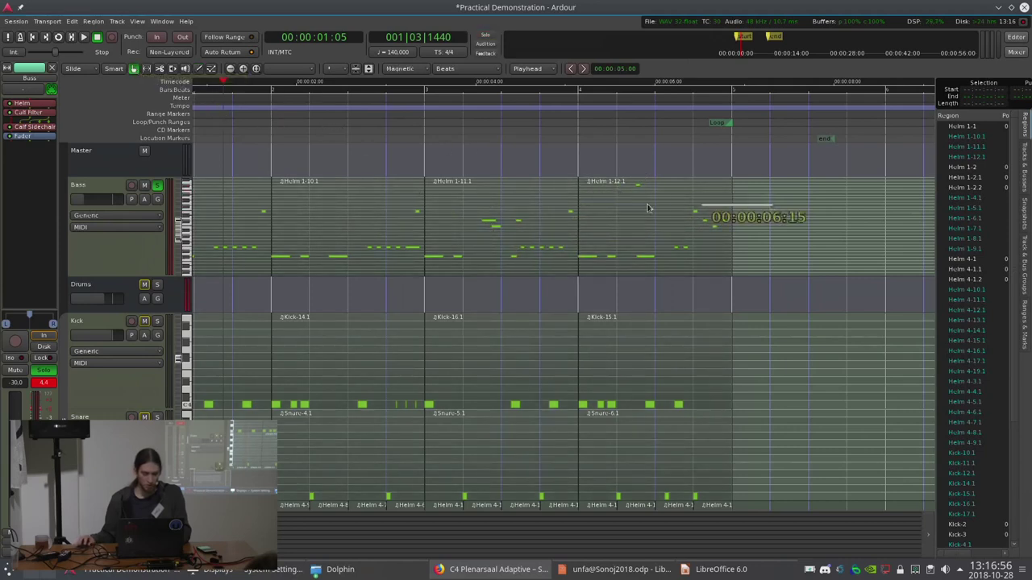
pyautogui.moveTo(773, 204); pyautogui.dragTo(121, 239)
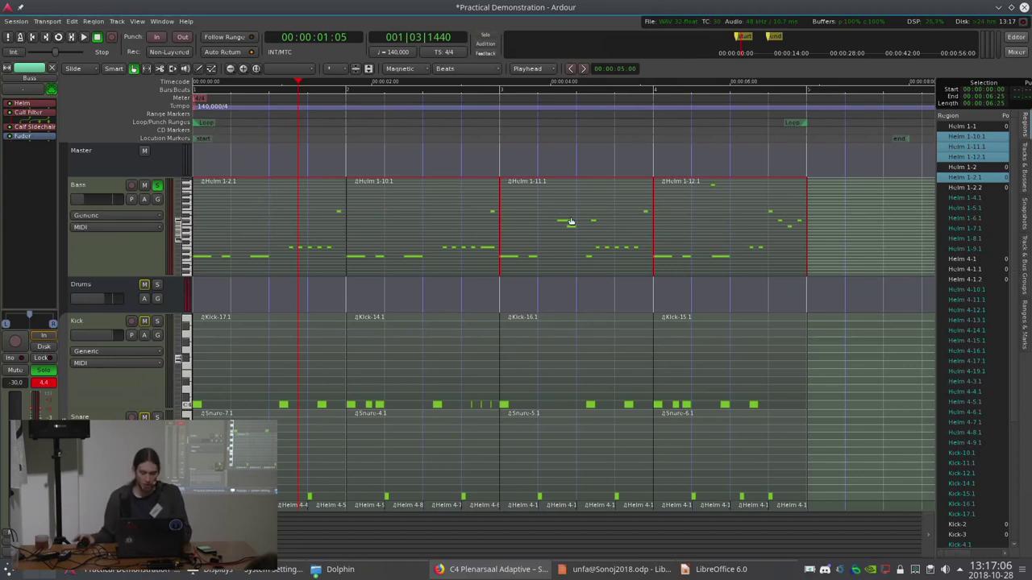
pyautogui.press('l')
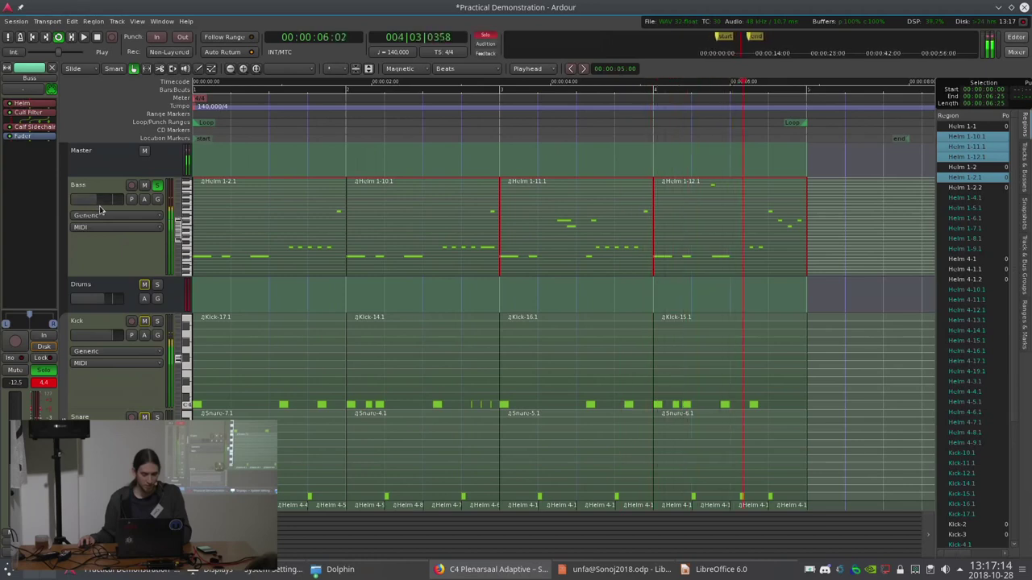
pyautogui.press('space')
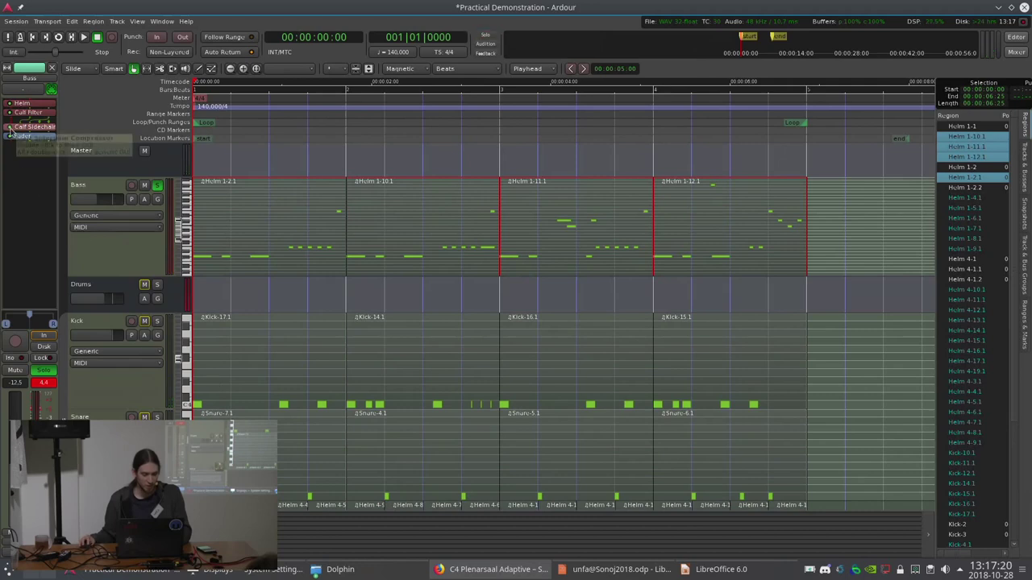
# Restart loop playback, open the Bass track's Calf Filter and lower its cutoff to about 773 Hz.
pyautogui.press('l')
pyautogui.moveTo(11, 133); pyautogui.dragTo(29, 115)
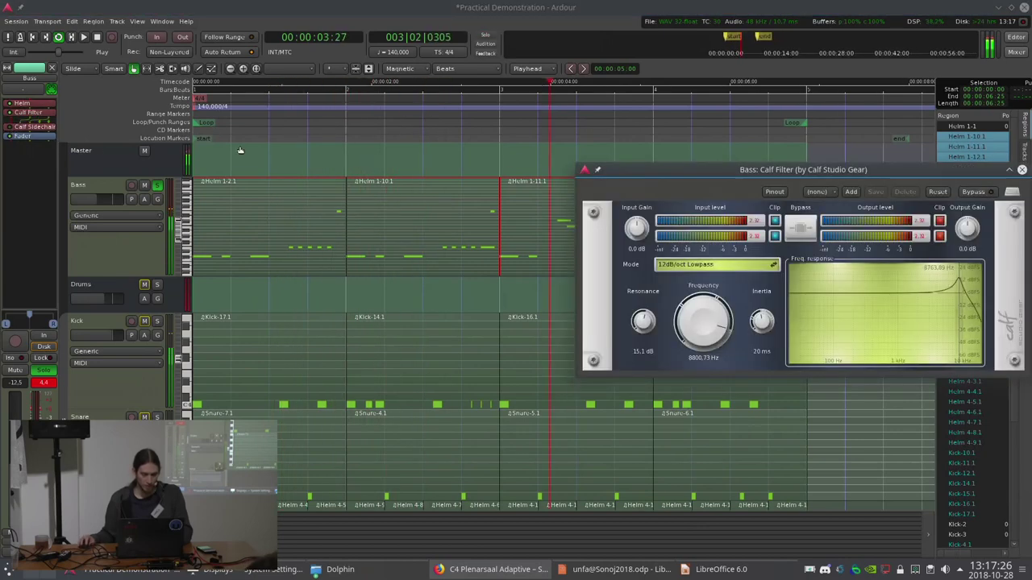
pyautogui.moveTo(662, 165); pyautogui.dragTo(457, 177)
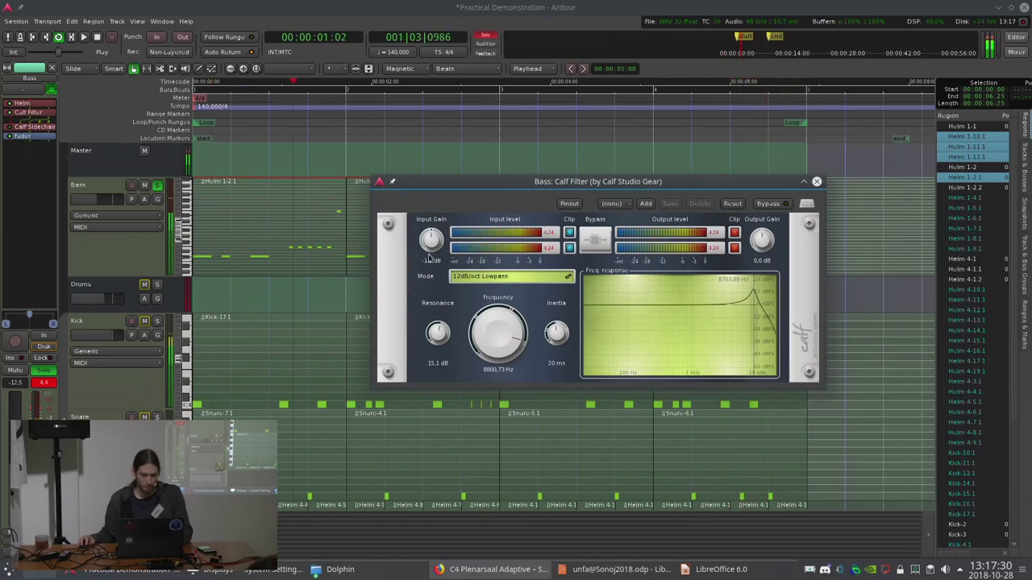
pyautogui.click(86, 206)
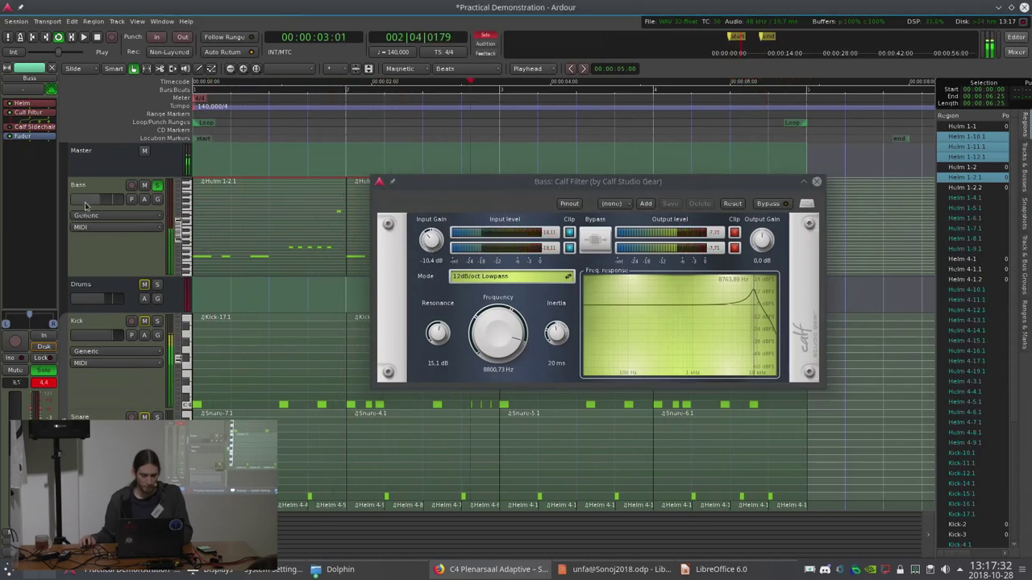
pyautogui.moveTo(430, 181); pyautogui.dragTo(394, 171)
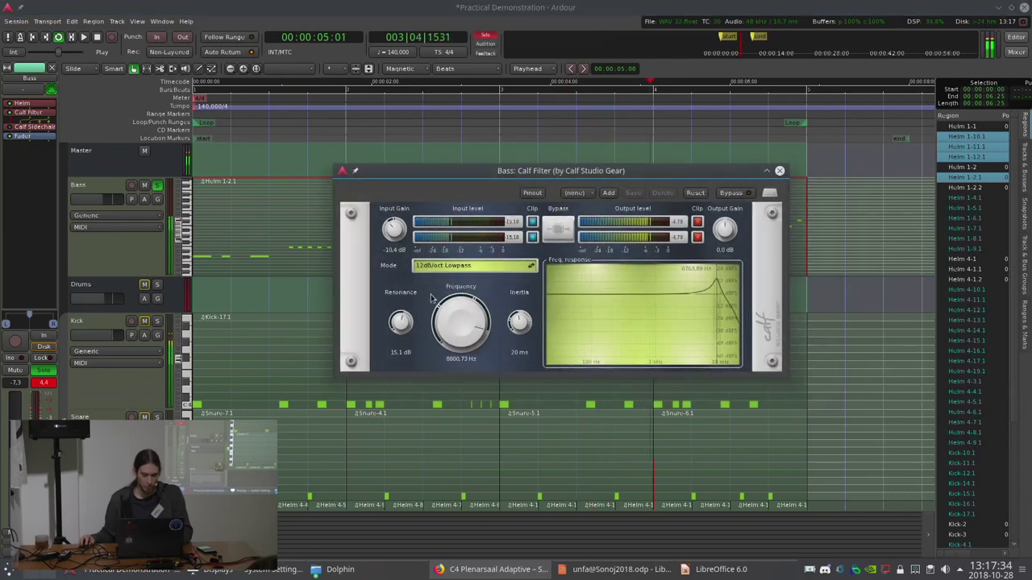
pyautogui.moveTo(458, 319)
pyautogui.mouseDown()
pyautogui.moveTo(454, 392)
pyautogui.moveTo(442, 338)
pyautogui.moveTo(441, 377)
pyautogui.moveTo(465, 306)
pyautogui.mouseUp()
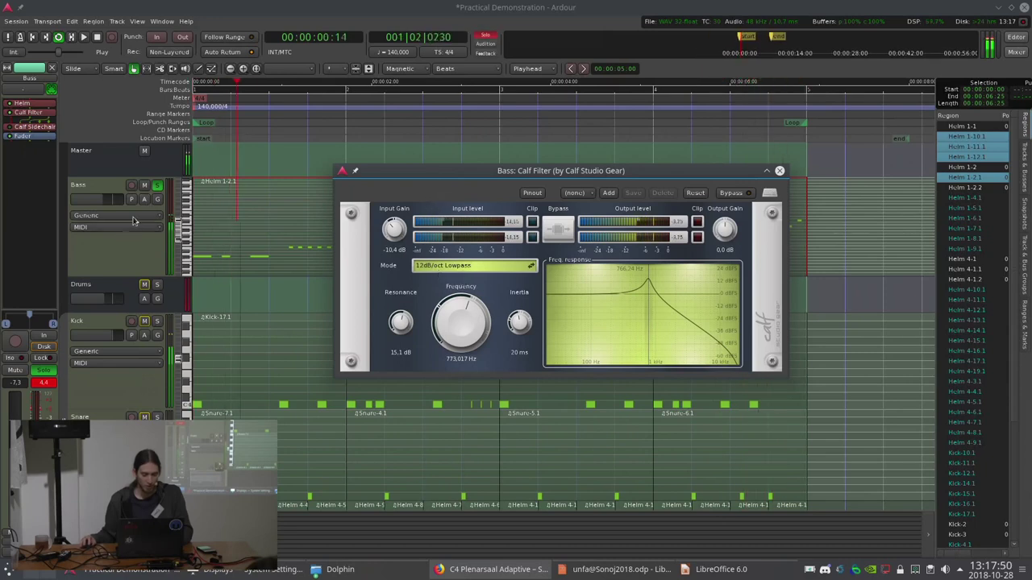
# Add a Calf Filter Frequency automation lane to the Bass track and raise the cutoff to about 1147 Hz.
pyautogui.click(143, 199)
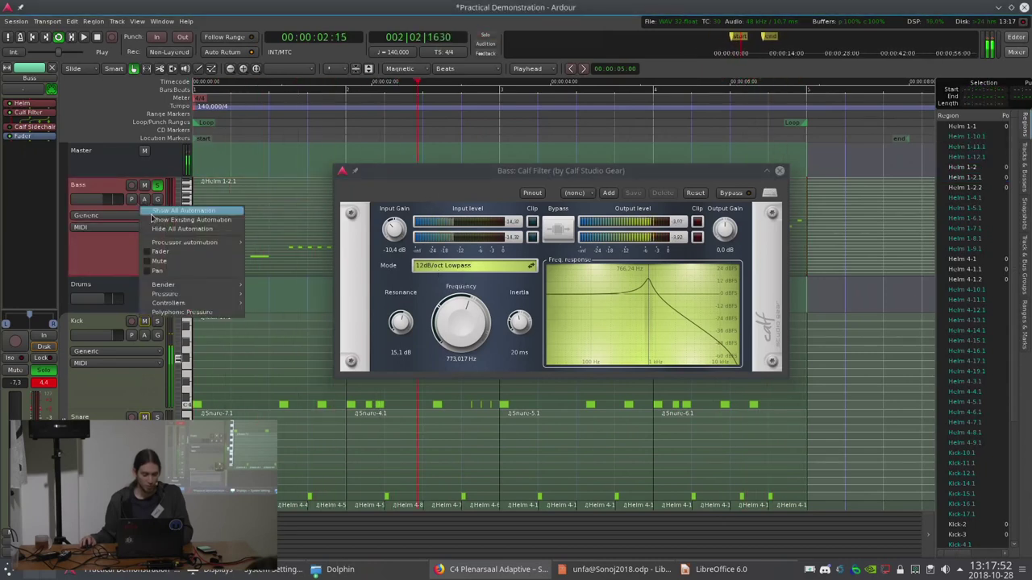
pyautogui.moveTo(189, 245)
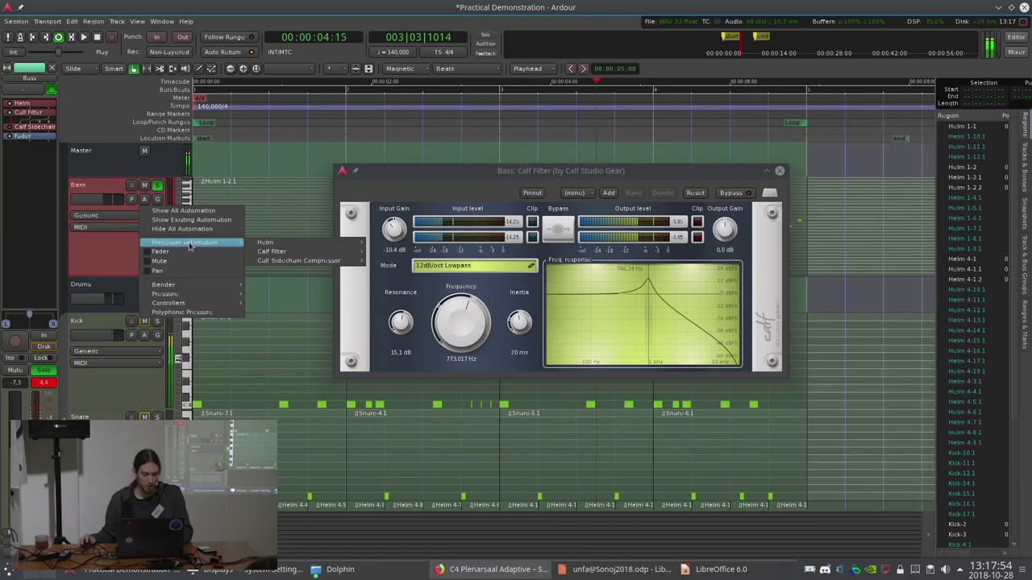
pyautogui.moveTo(277, 243)
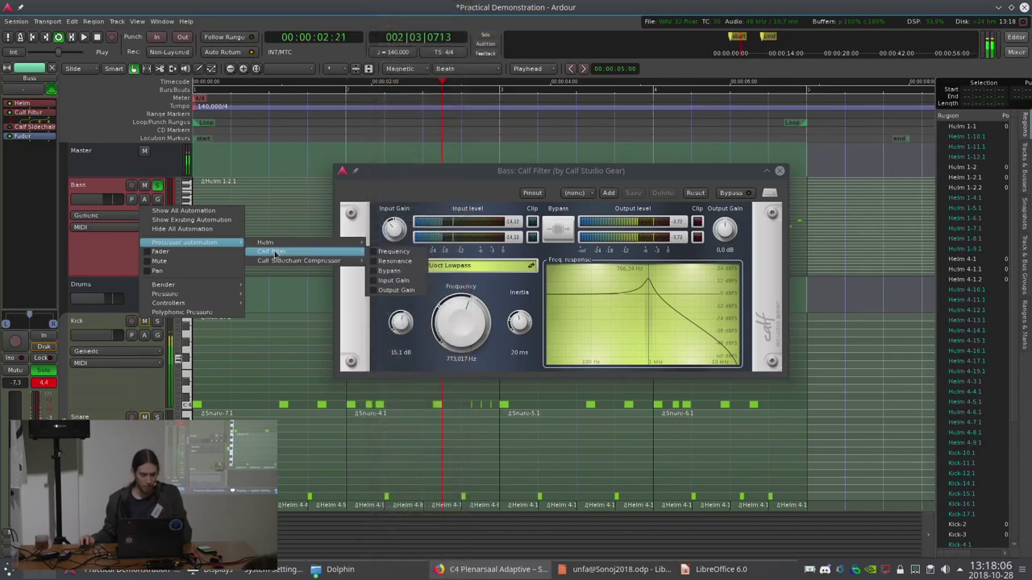
pyautogui.click(394, 253)
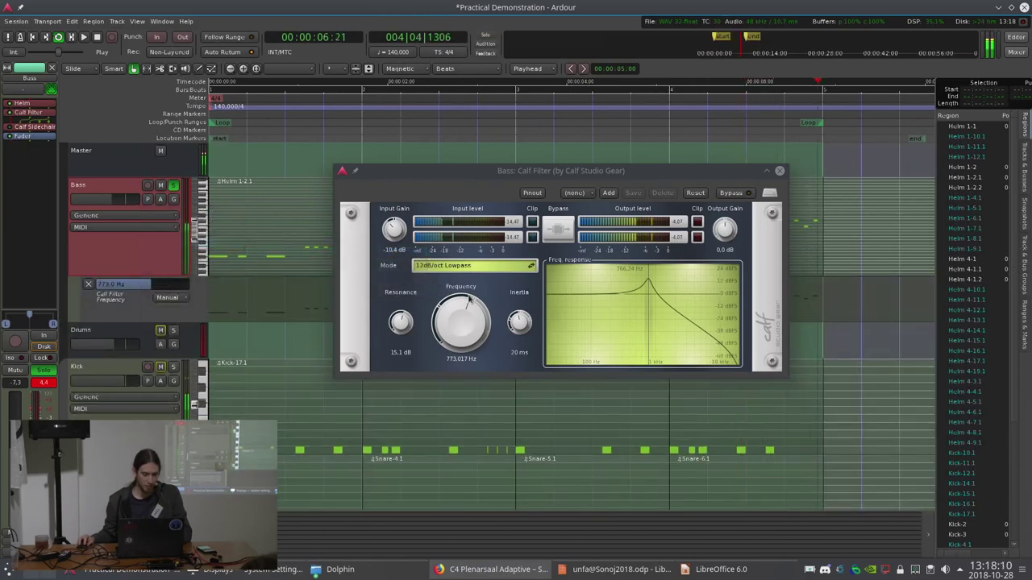
pyautogui.moveTo(466, 310); pyautogui.dragTo(401, 314)
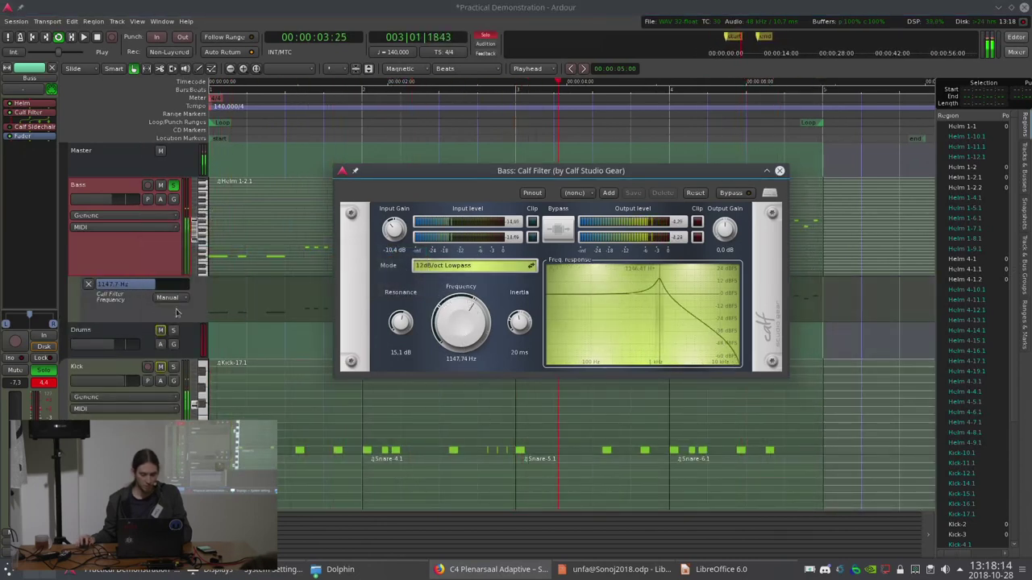
# Put the frequency lane in Touch mode and record a downward cutoff sweep.
pyautogui.click(178, 299)
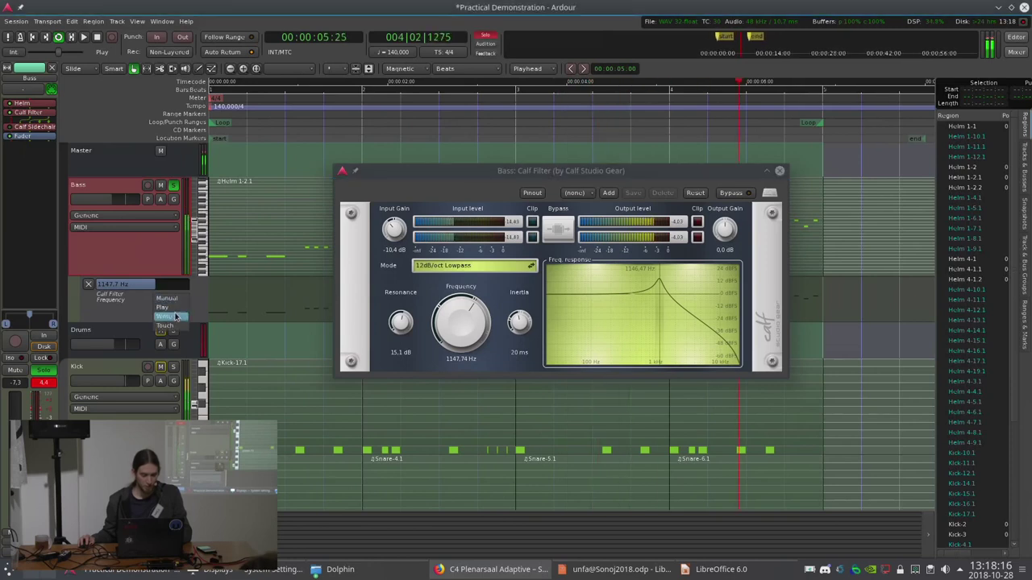
pyautogui.click(167, 324)
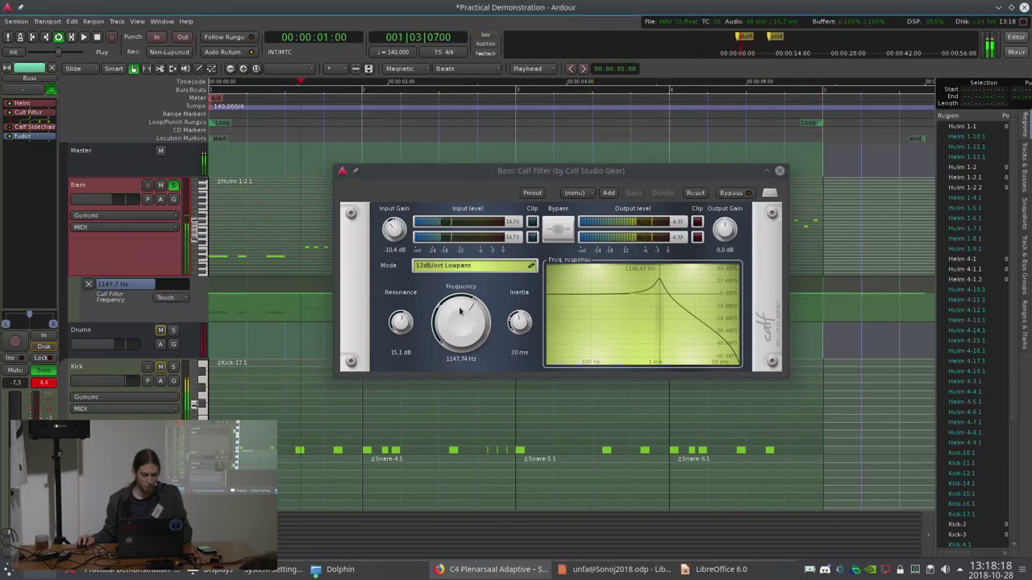
pyautogui.moveTo(456, 320); pyautogui.dragTo(437, 323)
pyautogui.moveTo(448, 162); pyautogui.dragTo(444, 232)
# Switch the frequency lane to Play, stop playback and make the lane taller.
pyautogui.click(165, 297)
pyautogui.click(170, 281)
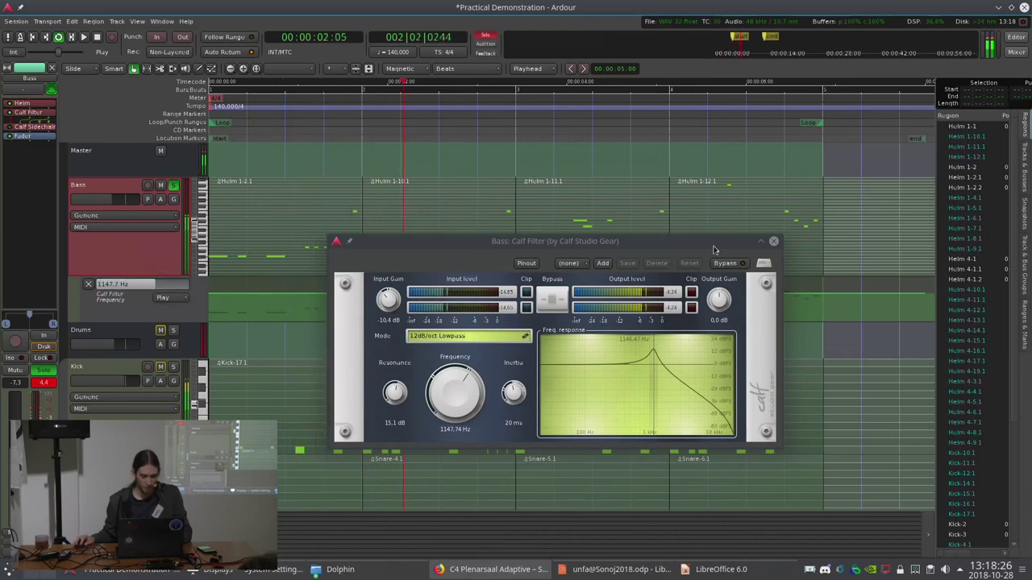
pyautogui.moveTo(690, 241); pyautogui.dragTo(812, 331)
pyautogui.press('space')
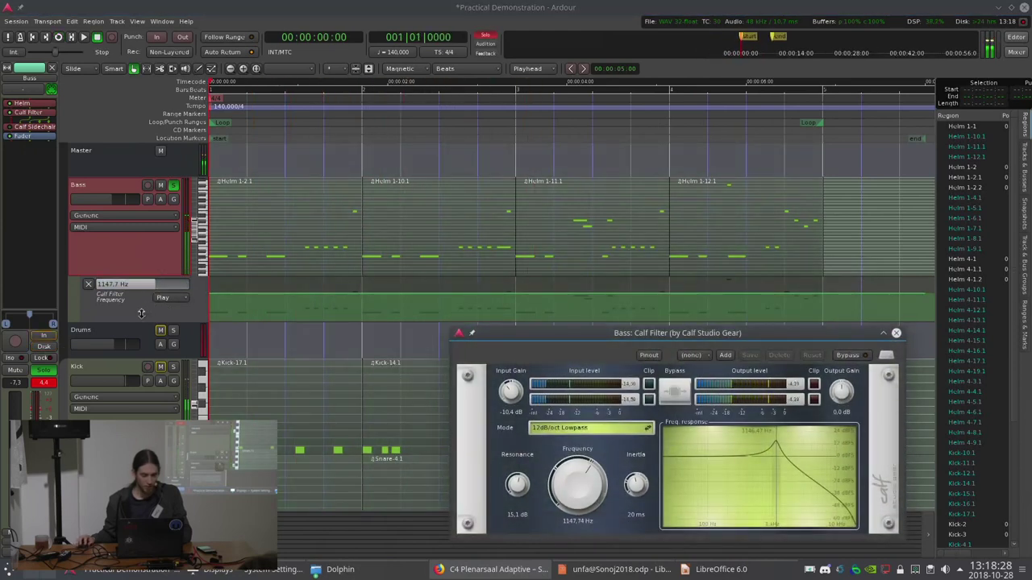
pyautogui.moveTo(145, 325); pyautogui.dragTo(174, 384)
pyautogui.moveTo(510, 344); pyautogui.dragTo(503, 442)
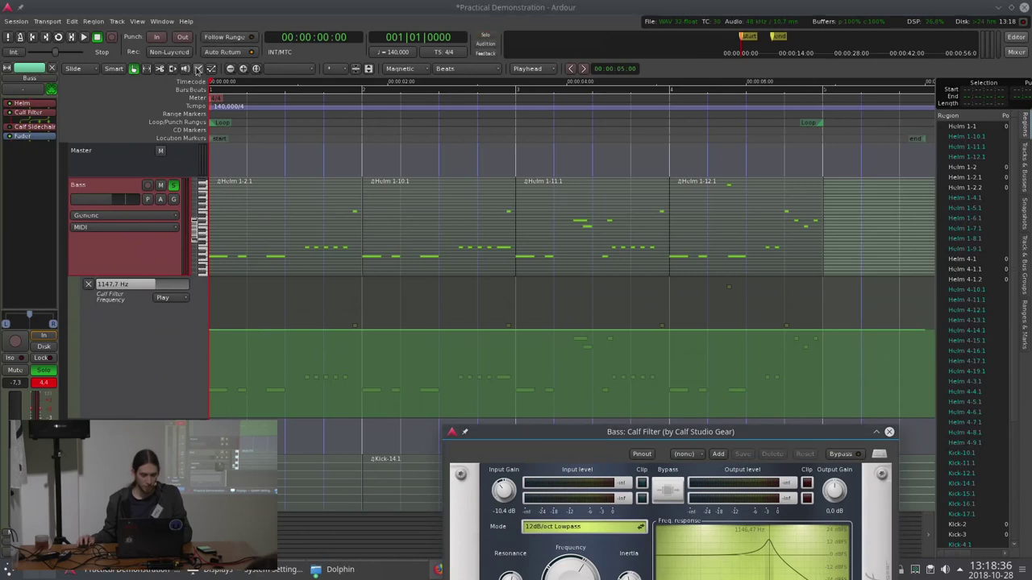
# In Draw mode, add frequency points dipping at bars 2 and 4, peaking at bar 3, rising to bar 5.
pyautogui.click(197, 69)
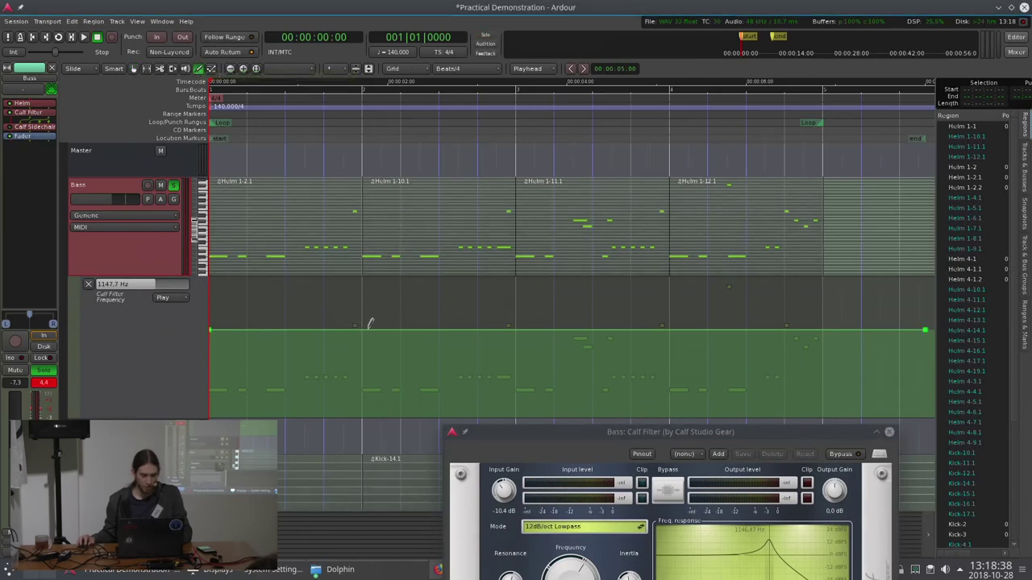
pyautogui.moveTo(369, 329); pyautogui.dragTo(386, 367)
pyautogui.moveTo(924, 330); pyautogui.dragTo(822, 299)
pyautogui.moveTo(600, 337); pyautogui.dragTo(523, 293)
pyautogui.moveTo(662, 295); pyautogui.dragTo(669, 379)
pyautogui.press('space')
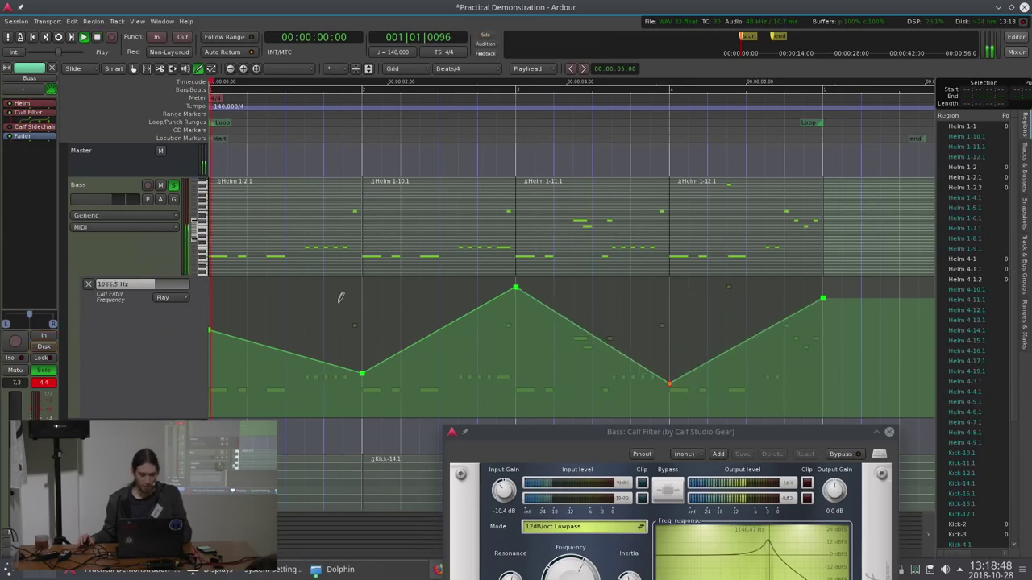
pyautogui.moveTo(587, 438); pyautogui.dragTo(594, 355)
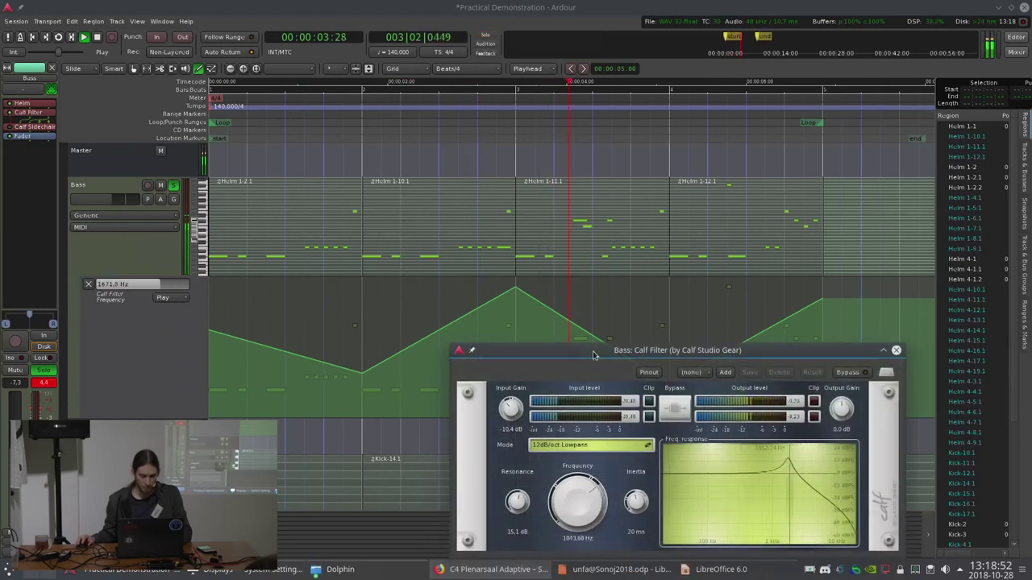
pyautogui.moveTo(594, 356); pyautogui.dragTo(596, 398)
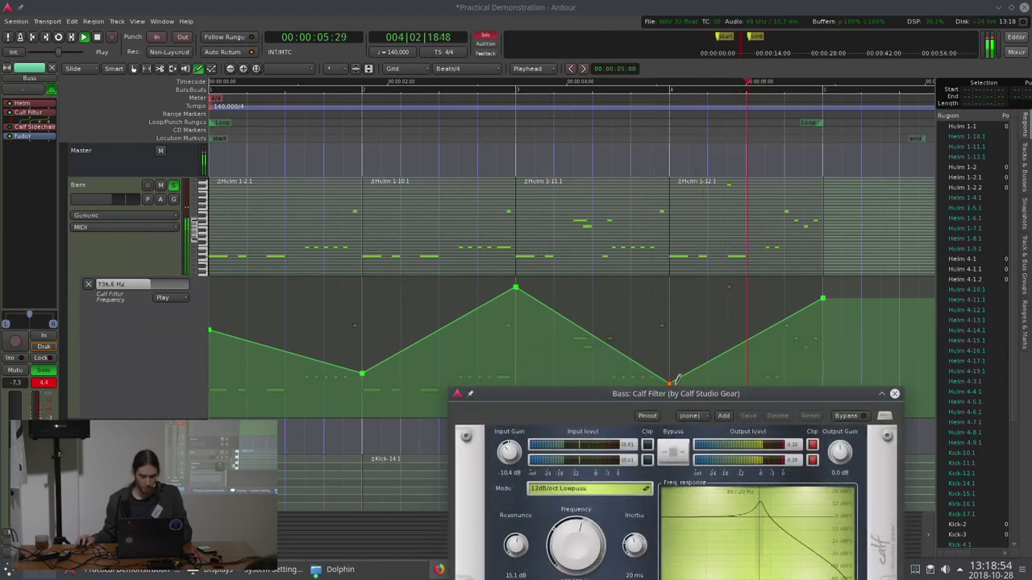
pyautogui.press('space')
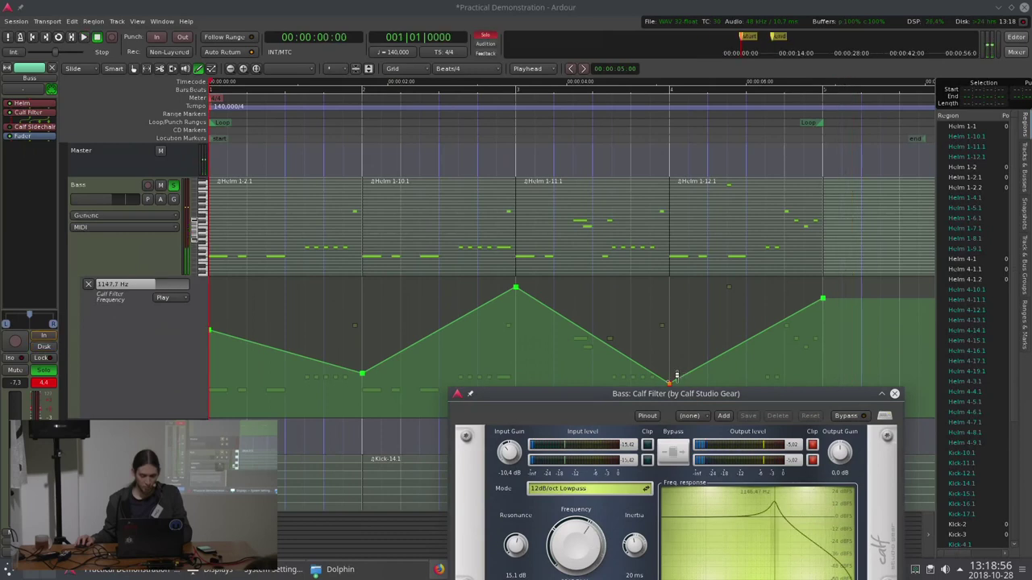
# Raise the bar 4 dip slightly, lift the start to about 9 kHz, deepen the bar 2 dip, and loop-check.
pyautogui.moveTo(675, 376); pyautogui.dragTo(675, 360)
pyautogui.moveTo(648, 394); pyautogui.dragTo(647, 508)
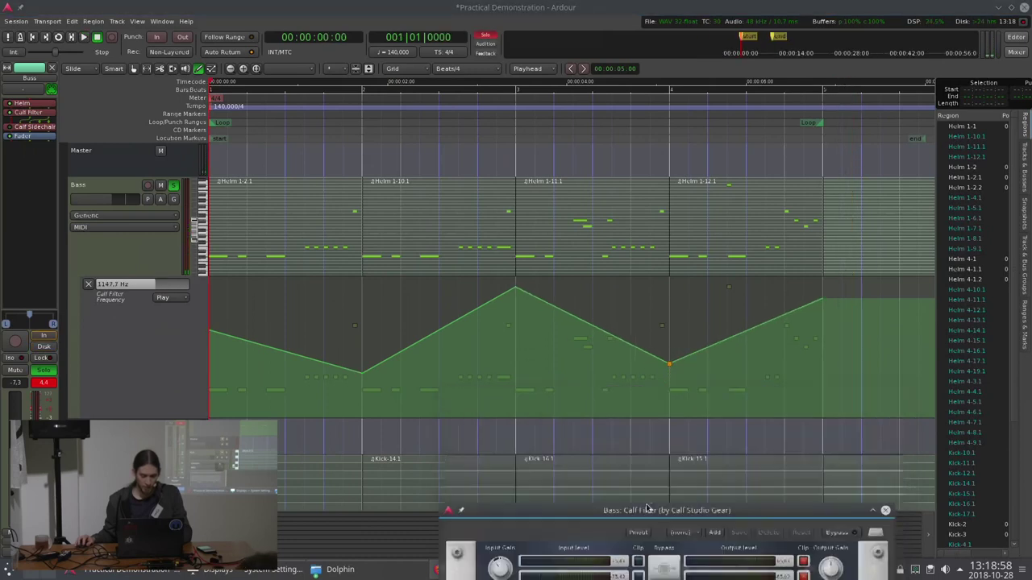
pyautogui.moveTo(679, 360)
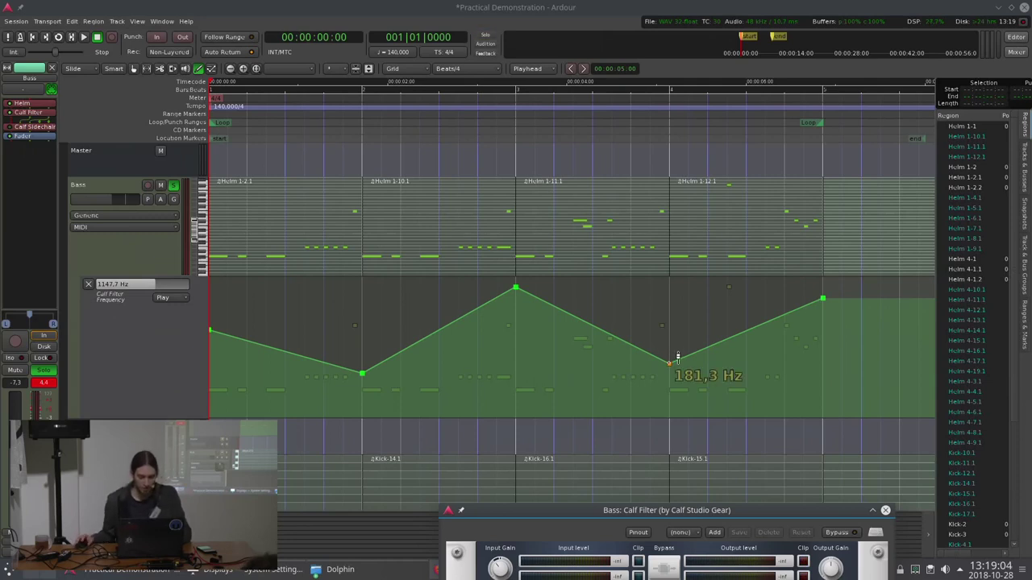
pyautogui.moveTo(677, 358); pyautogui.dragTo(677, 353)
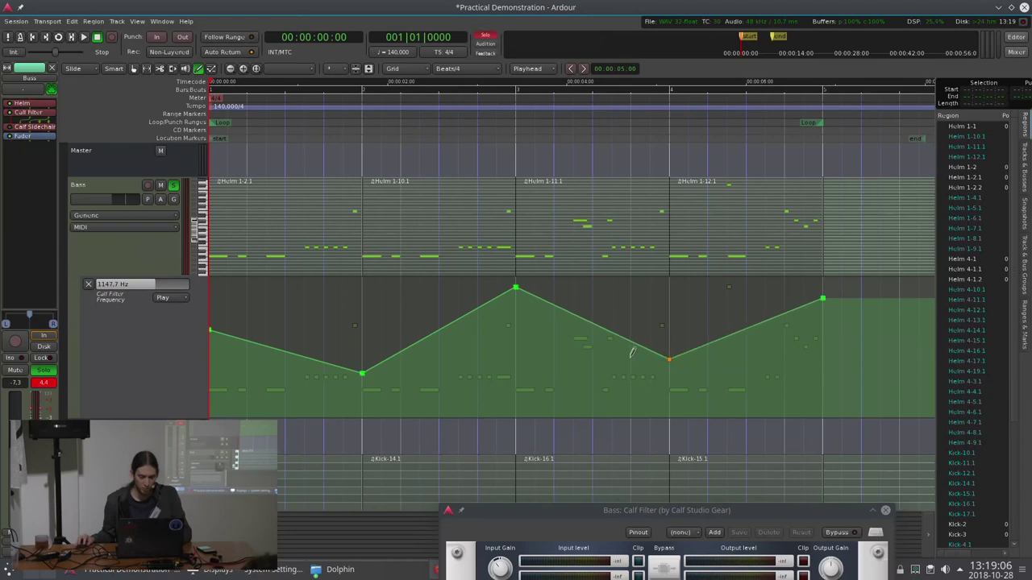
pyautogui.click(362, 373)
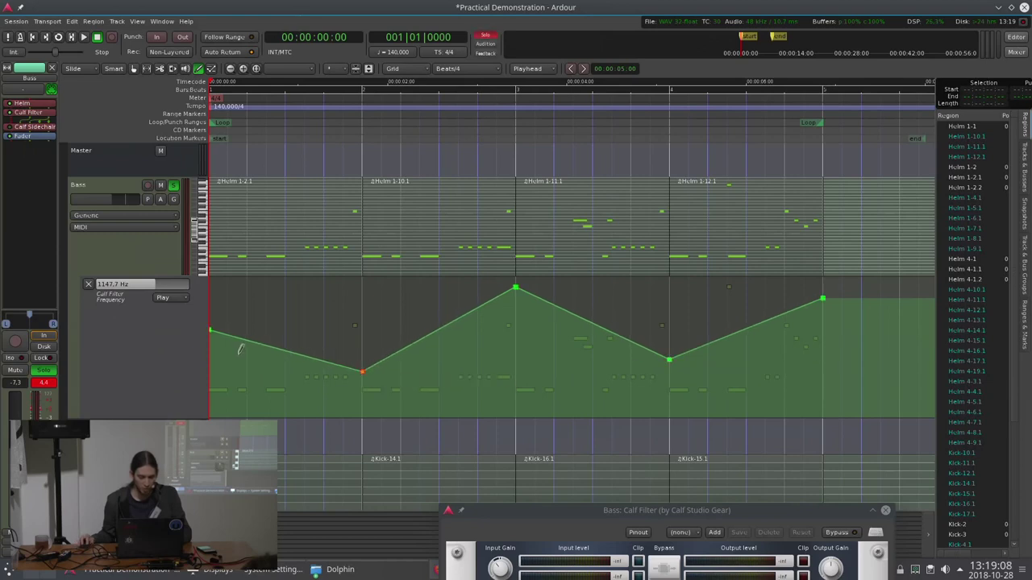
pyautogui.moveTo(212, 328); pyautogui.dragTo(210, 292)
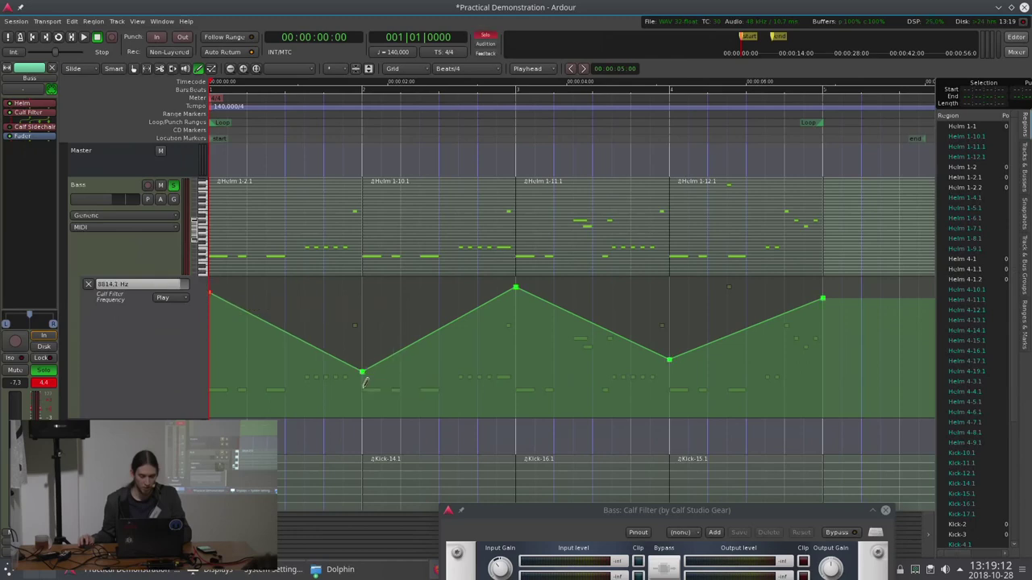
pyautogui.moveTo(362, 382)
pyautogui.mouseDown()
pyautogui.moveTo(369, 410)
pyautogui.moveTo(375, 295)
pyautogui.moveTo(371, 394)
pyautogui.moveTo(365, 365)
pyautogui.mouseUp()
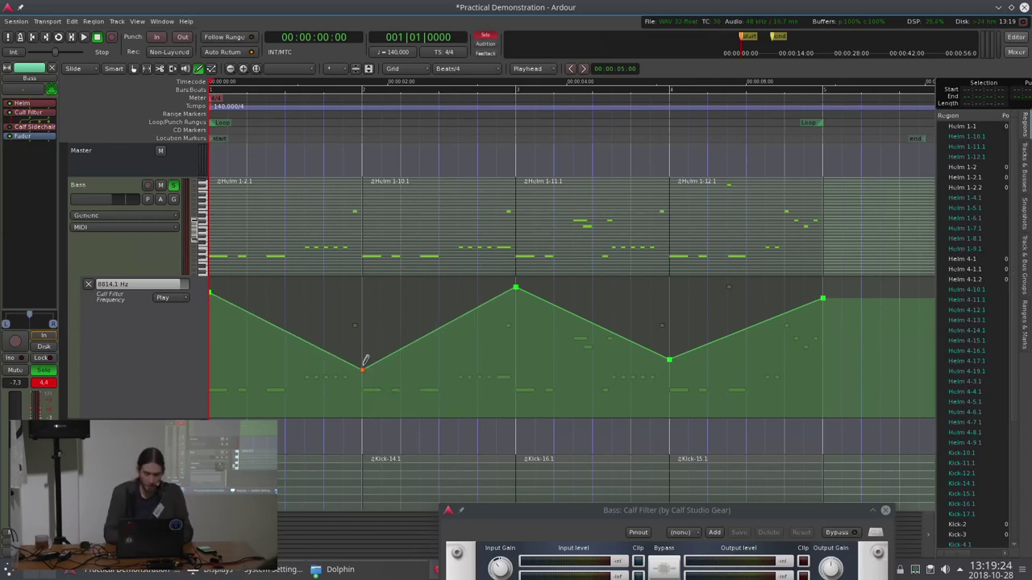
pyautogui.press('l')
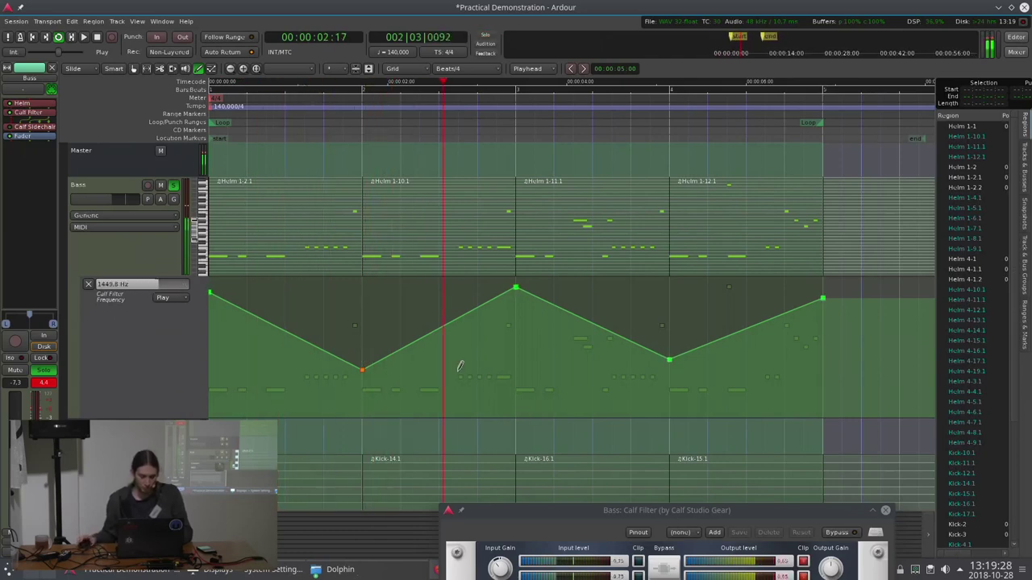
pyautogui.press('space')
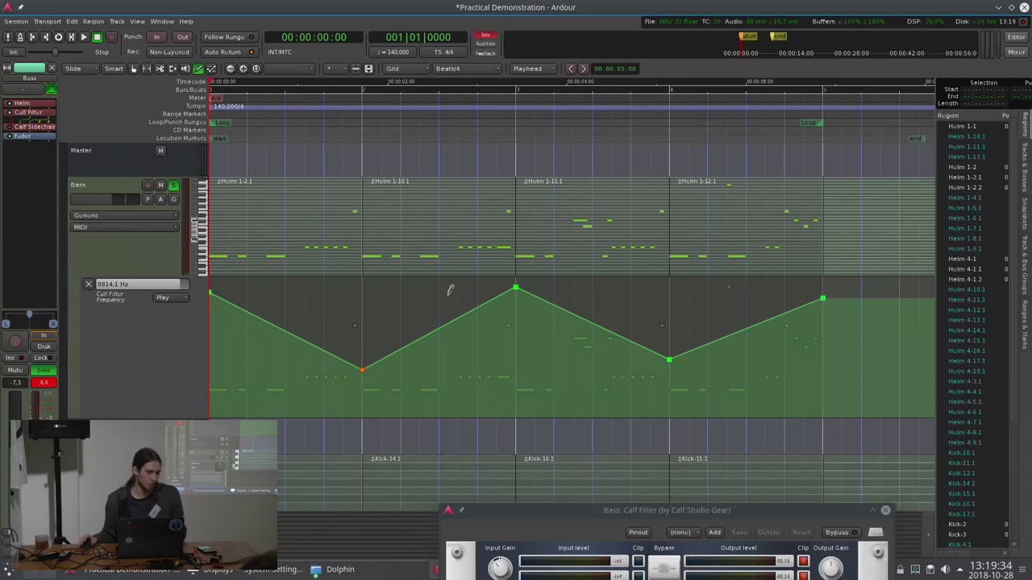
# Delete the bar 2 point, drop the start to about 64 Hz, and add points before bar 3.
pyautogui.keyDown('shift'); pyautogui.rightClick(363, 368); pyautogui.keyUp('shift')
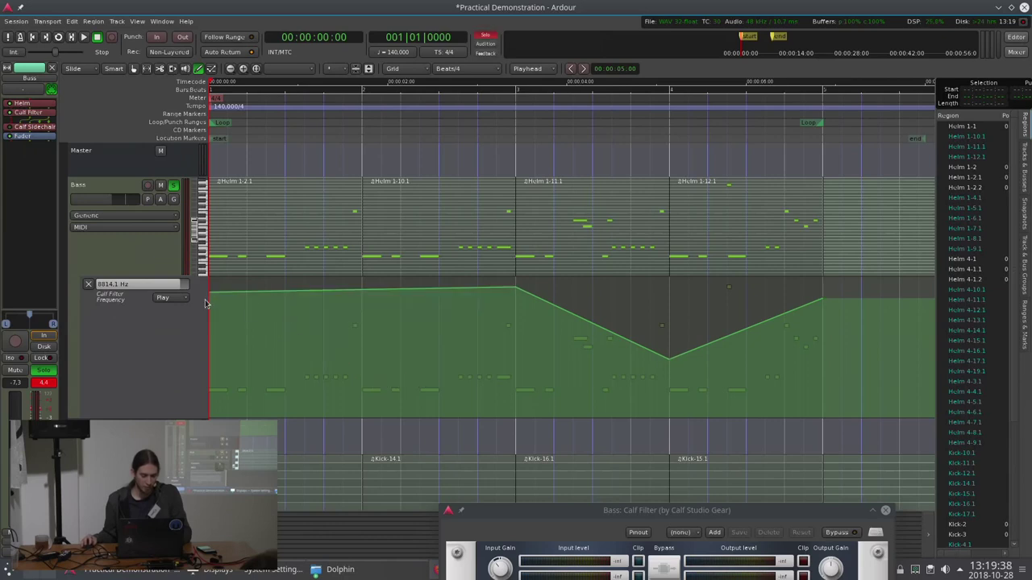
pyautogui.moveTo(211, 291); pyautogui.dragTo(211, 383)
pyautogui.click(488, 299)
pyautogui.moveTo(488, 297); pyautogui.dragTo(505, 344)
pyautogui.click(478, 365)
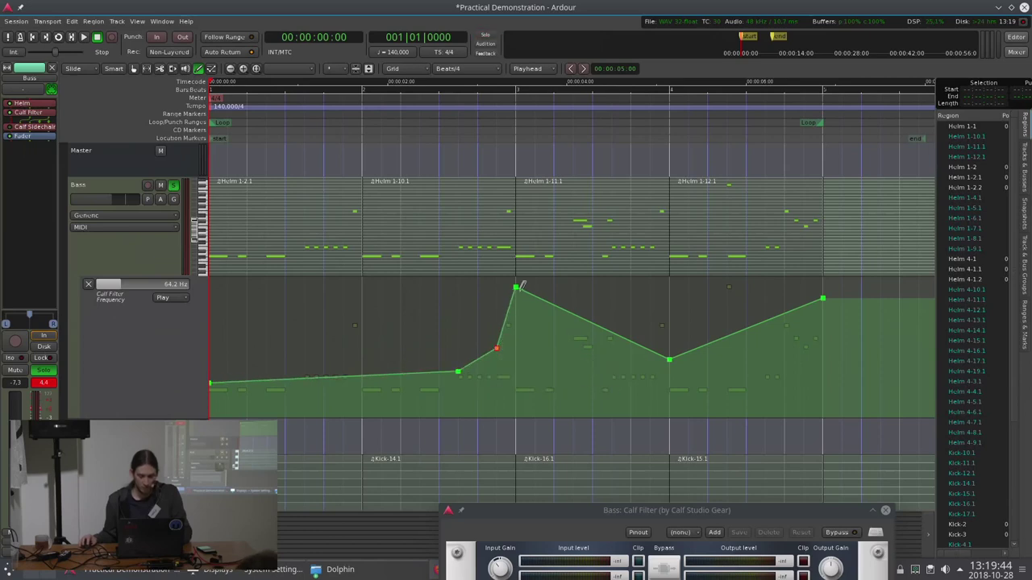
pyautogui.press('space')
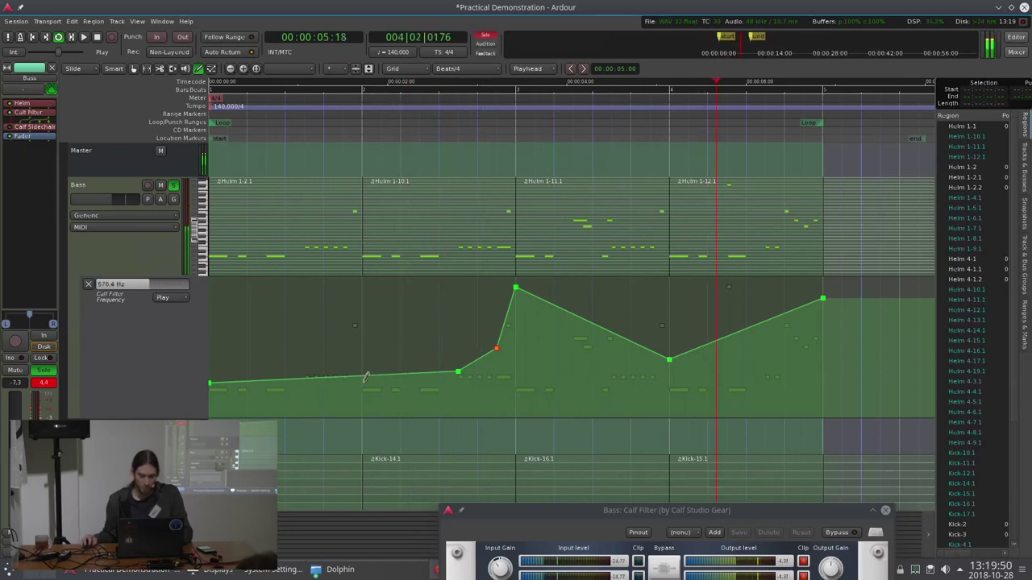
pyautogui.press('space')
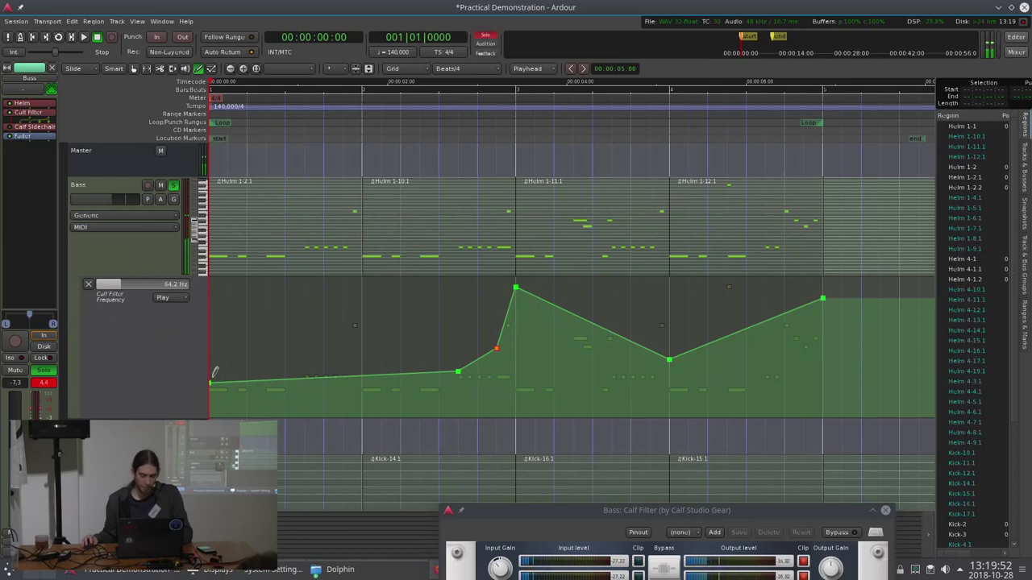
# Raise the first stretch of the filter automation to about 108.5 Hz.
pyautogui.moveTo(217, 375); pyautogui.dragTo(500, 327)
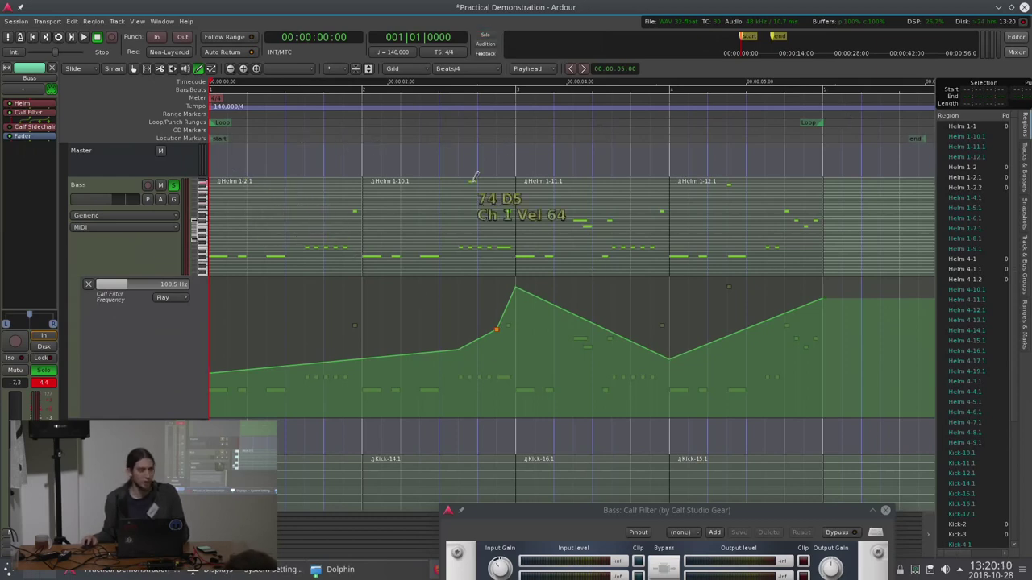
pyautogui.scroll(-2, 432, 345)
pyautogui.scroll(1, 432, 345)
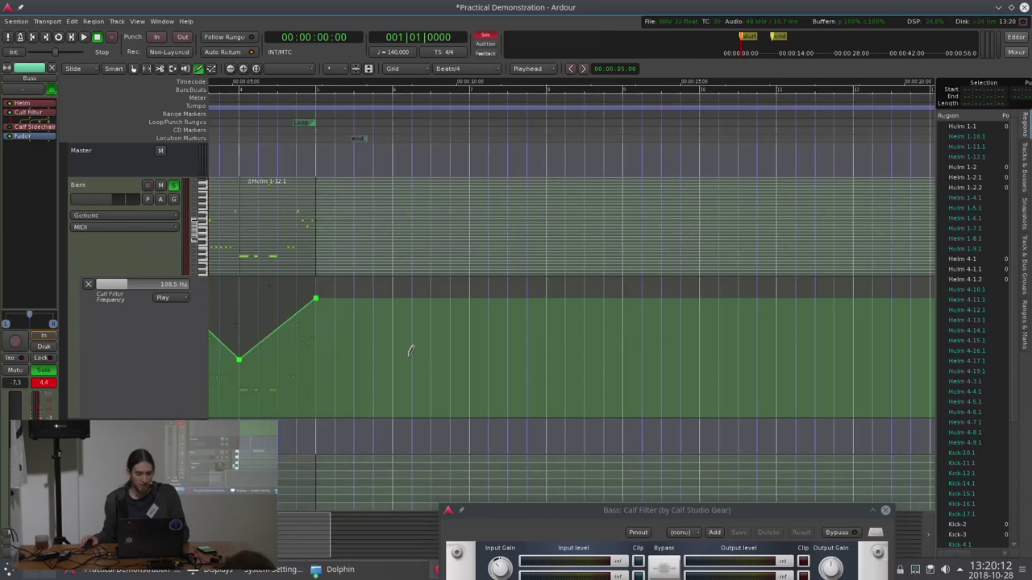
pyautogui.hscroll(-5, 412, 349)
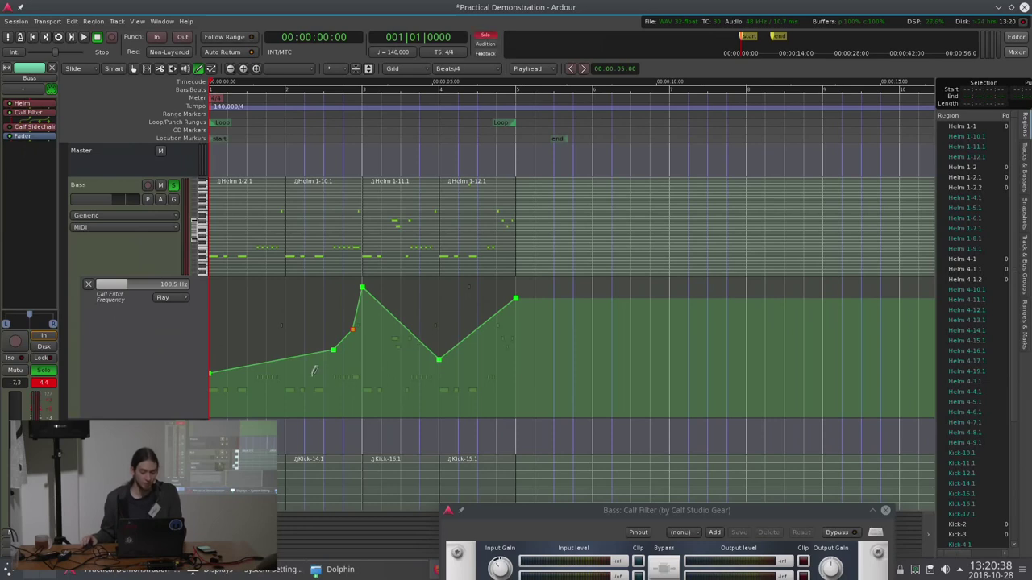
# Re-solo the Bass track and turn up its fader during playback.
pyautogui.click(172, 186)
pyautogui.scroll(-1, 169, 379)
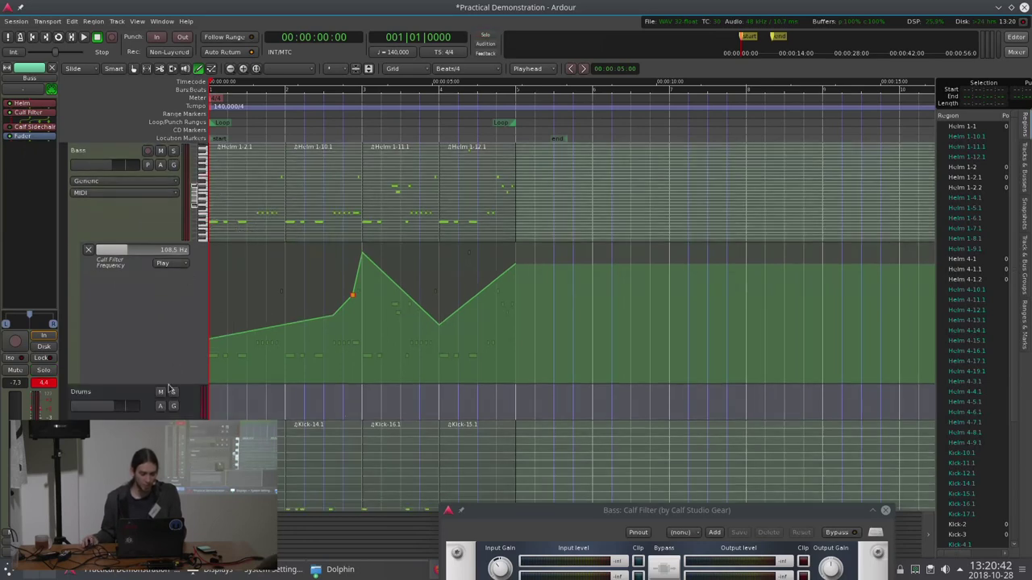
pyautogui.click(106, 215)
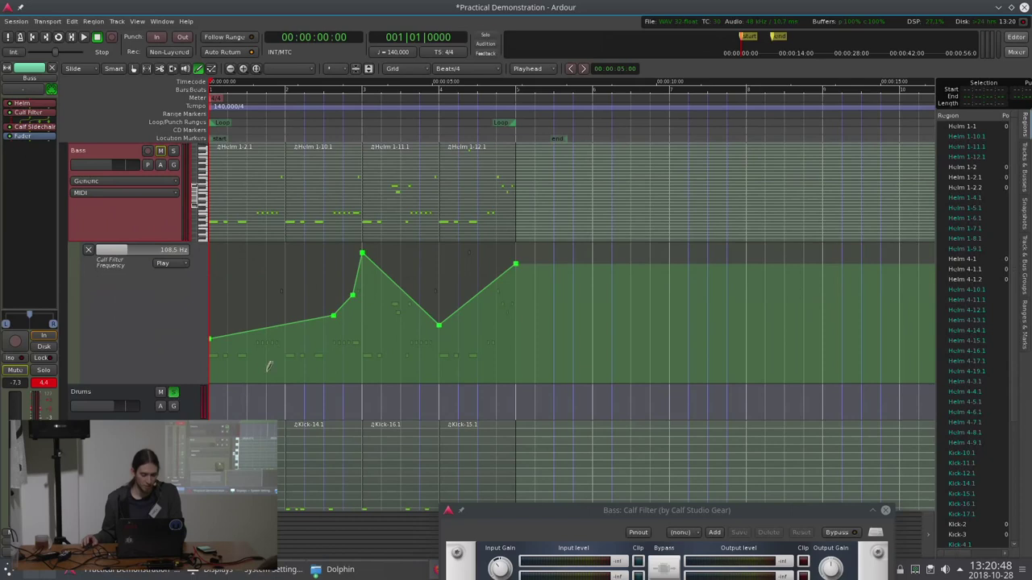
pyautogui.scroll(1, 202, 195)
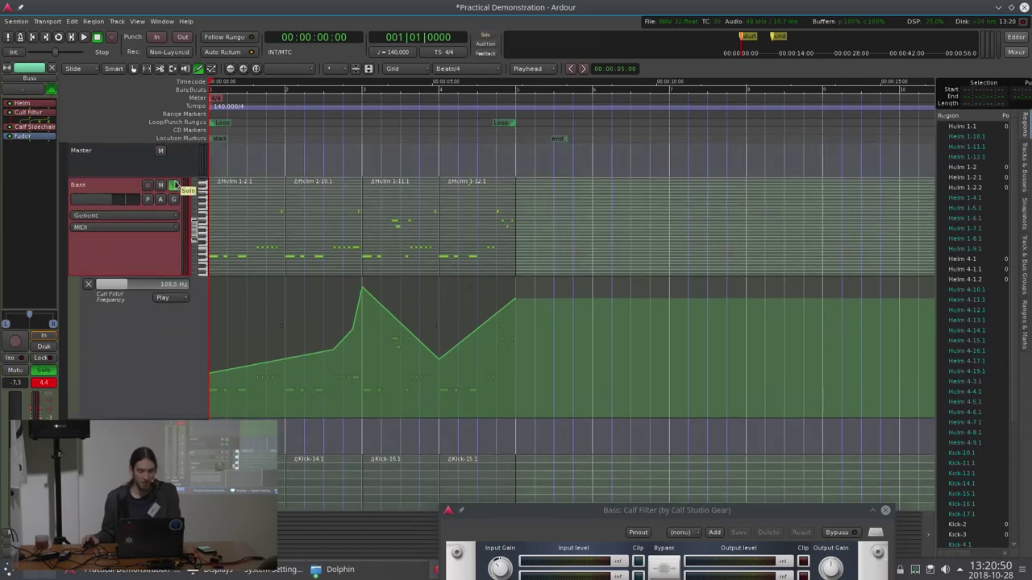
pyautogui.click(173, 185)
pyautogui.press('space')
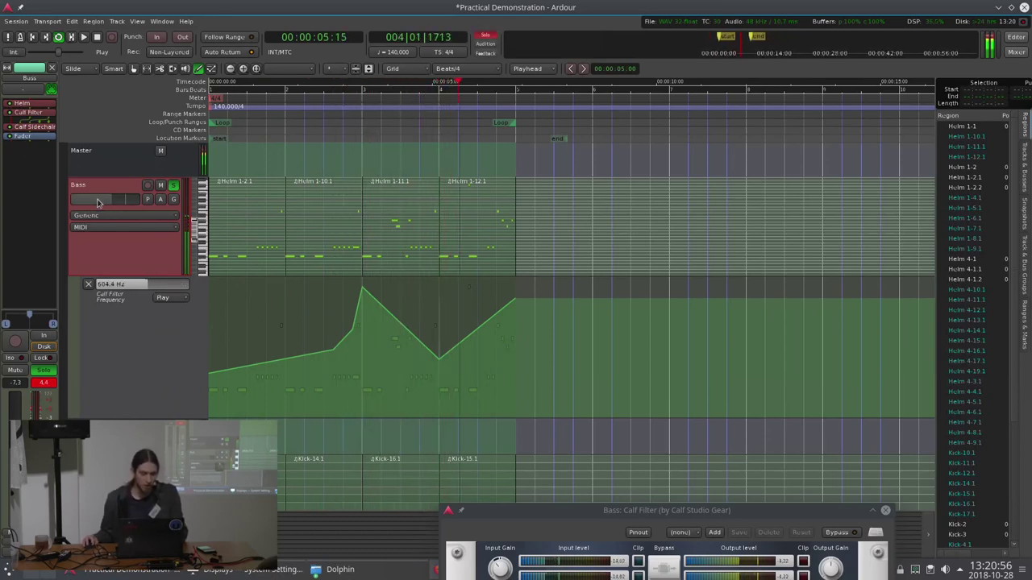
pyautogui.moveTo(98, 203); pyautogui.dragTo(113, 209)
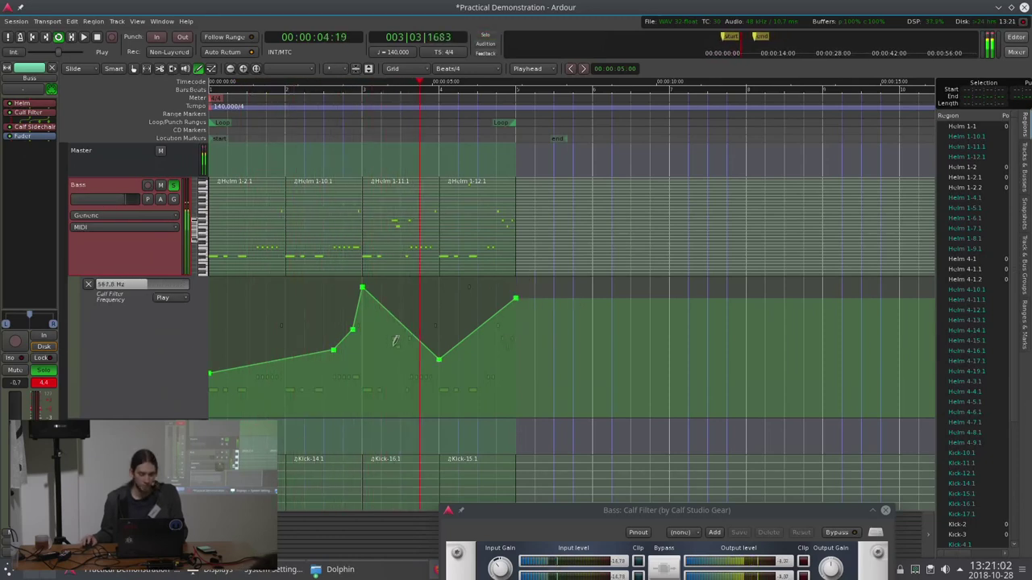
pyautogui.press('space')
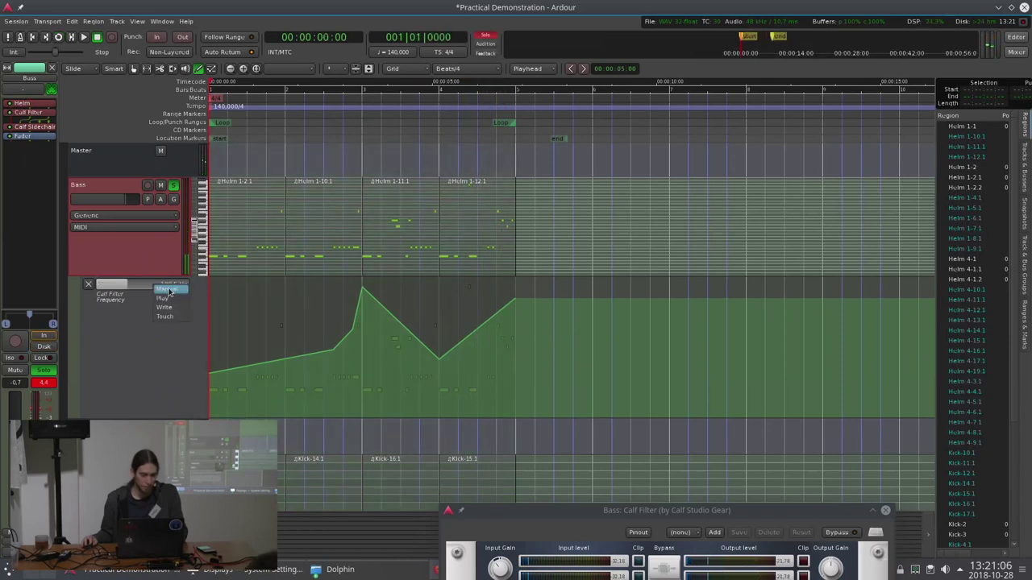
# Compare the filter lane in Manual mode during playback, then return it to Play.
pyautogui.click(169, 291)
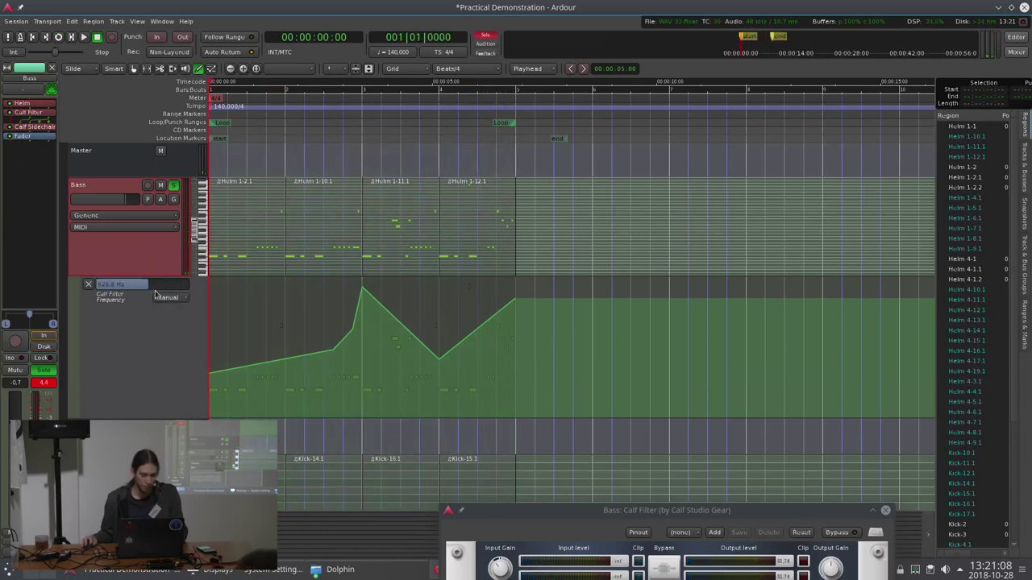
pyautogui.press('space')
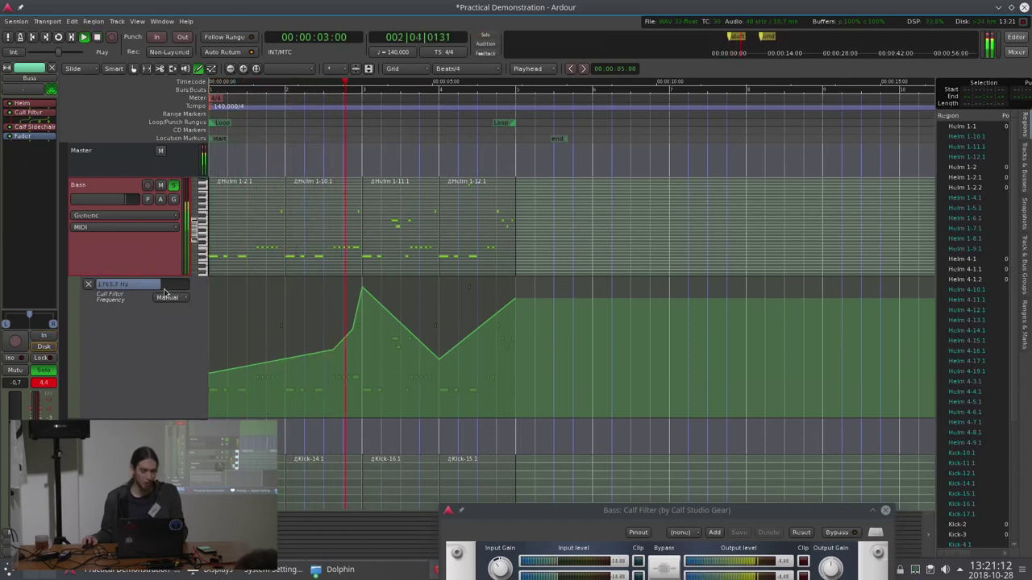
pyautogui.press('space')
pyautogui.click(167, 307)
pyautogui.scroll(-5, 307, 301)
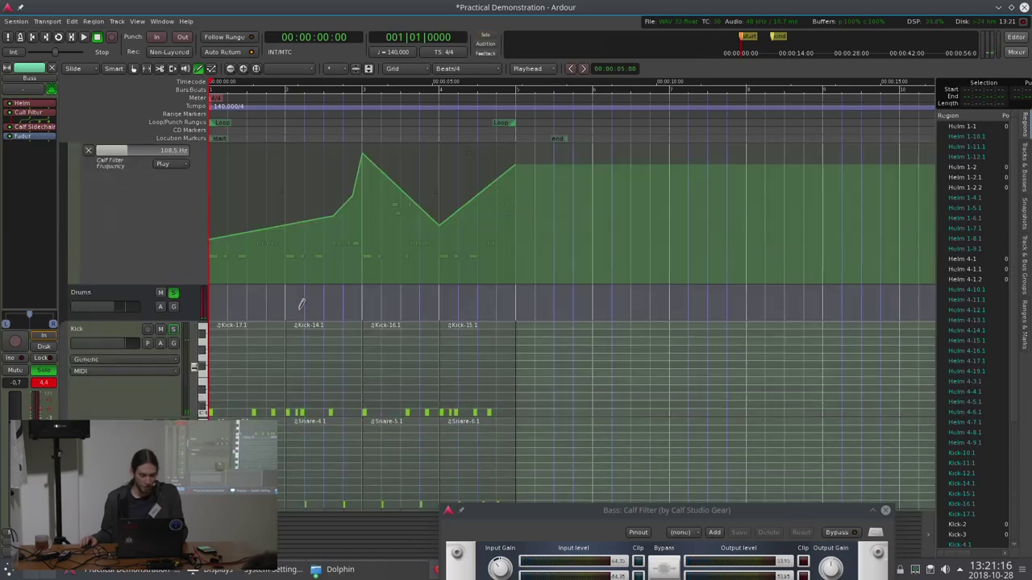
# Unsolo the Drums bus, solo the Hihat track and make it taller during playback.
pyautogui.scroll(5, 165, 297)
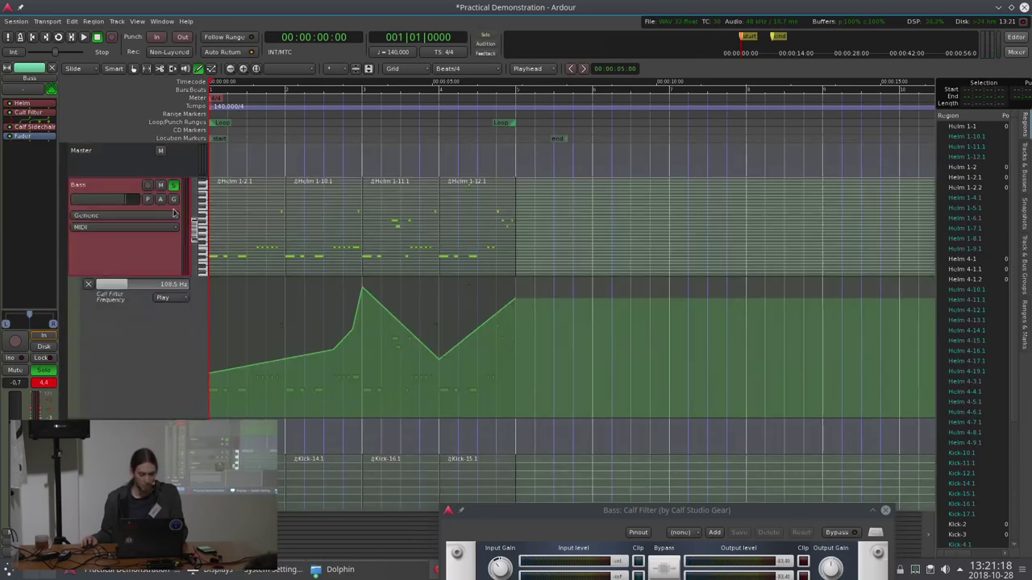
pyautogui.scroll(-10, 235, 401)
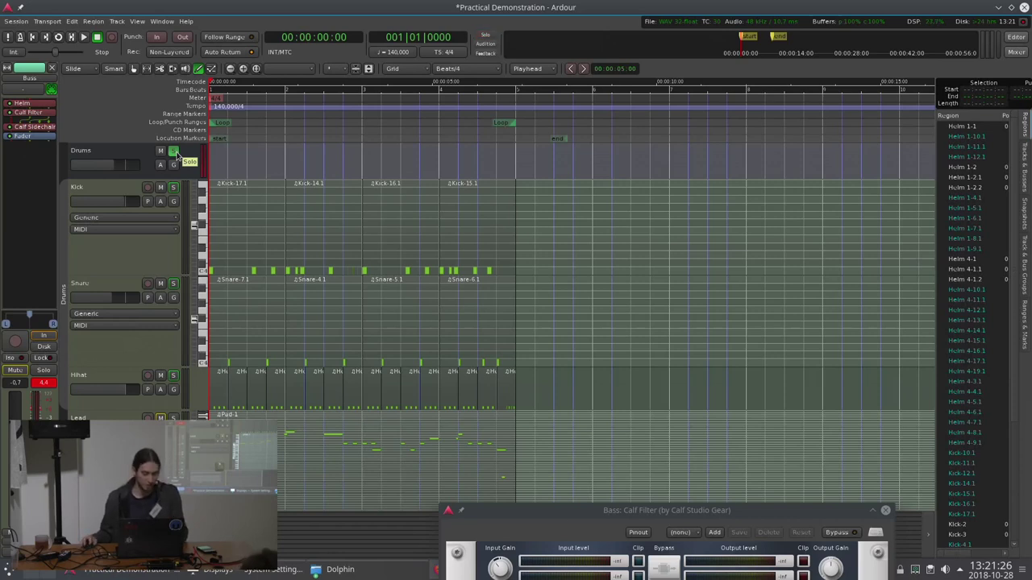
pyautogui.click(174, 152)
pyautogui.click(127, 289)
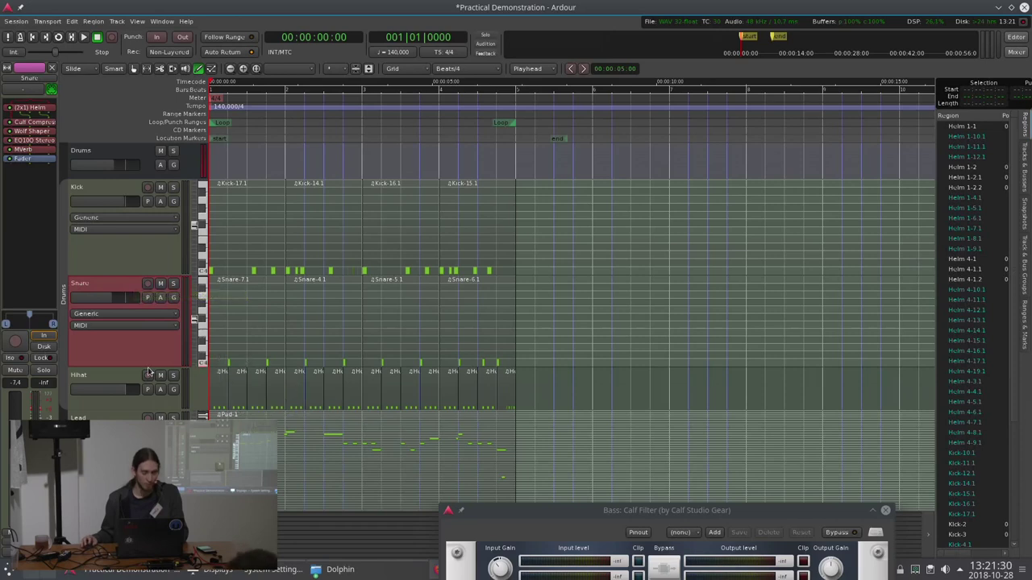
pyautogui.scroll(-1, 131, 402)
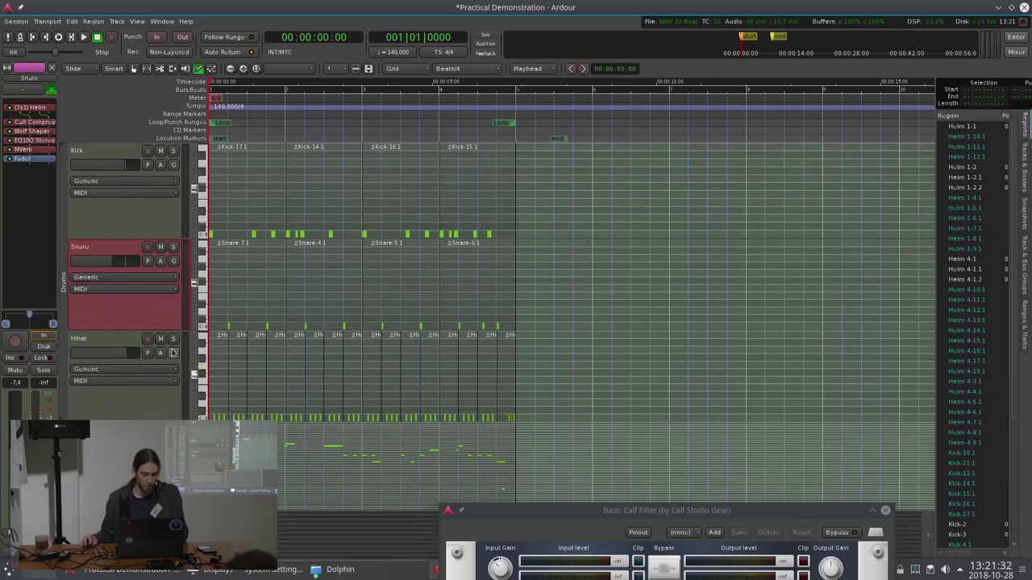
pyautogui.click(173, 341)
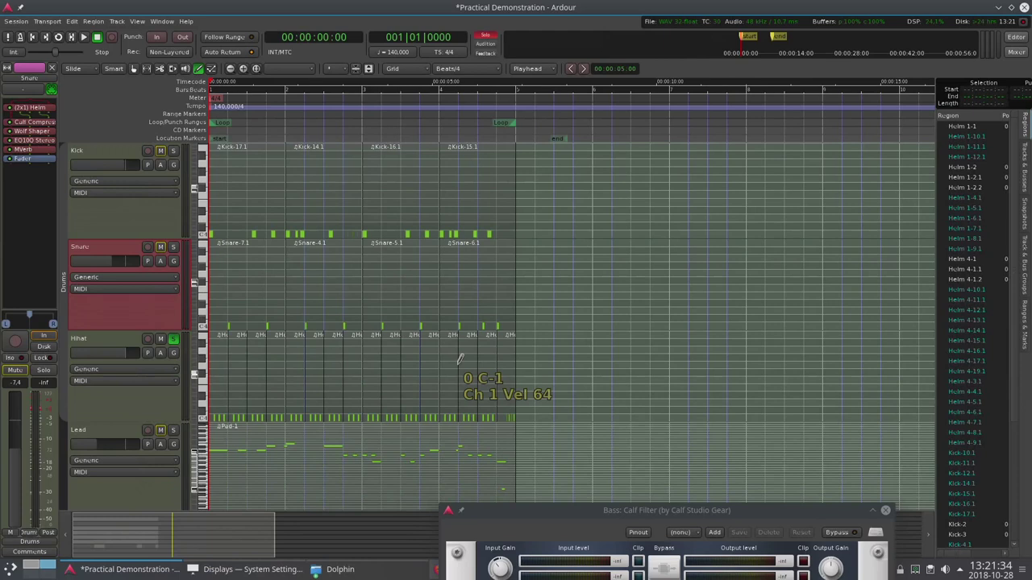
pyautogui.press('space')
pyautogui.moveTo(138, 425); pyautogui.dragTo(135, 452)
pyautogui.click(119, 403)
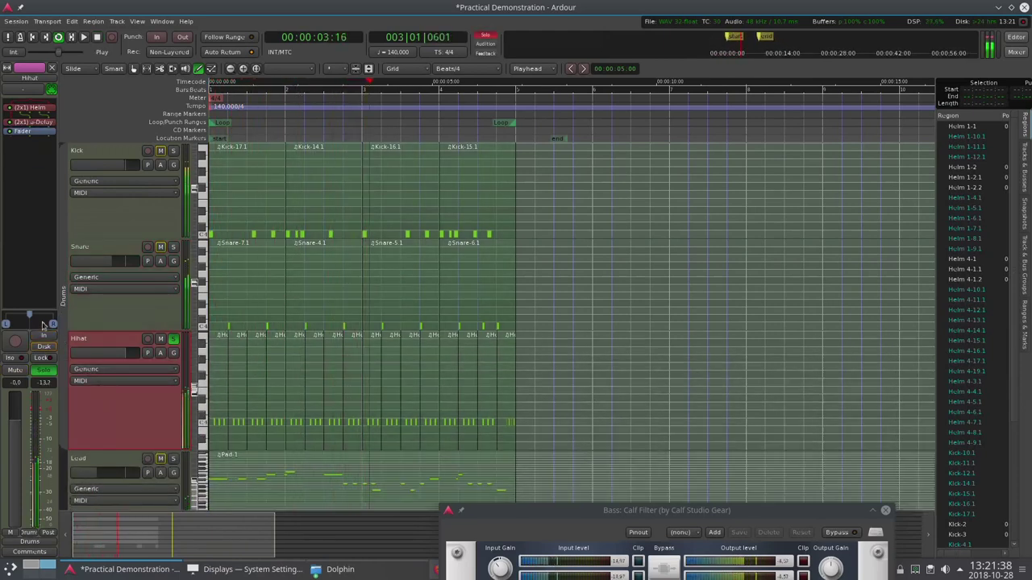
# Switch the Hihat panner to Stereo Balance and pan it mostly to the right.
pyautogui.rightClick(38, 324)
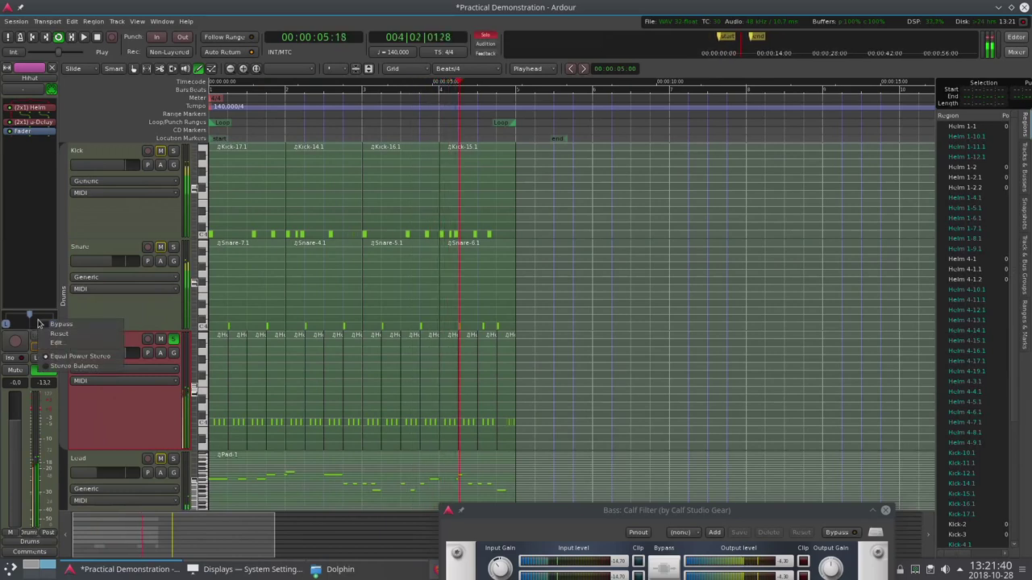
pyautogui.click(49, 366)
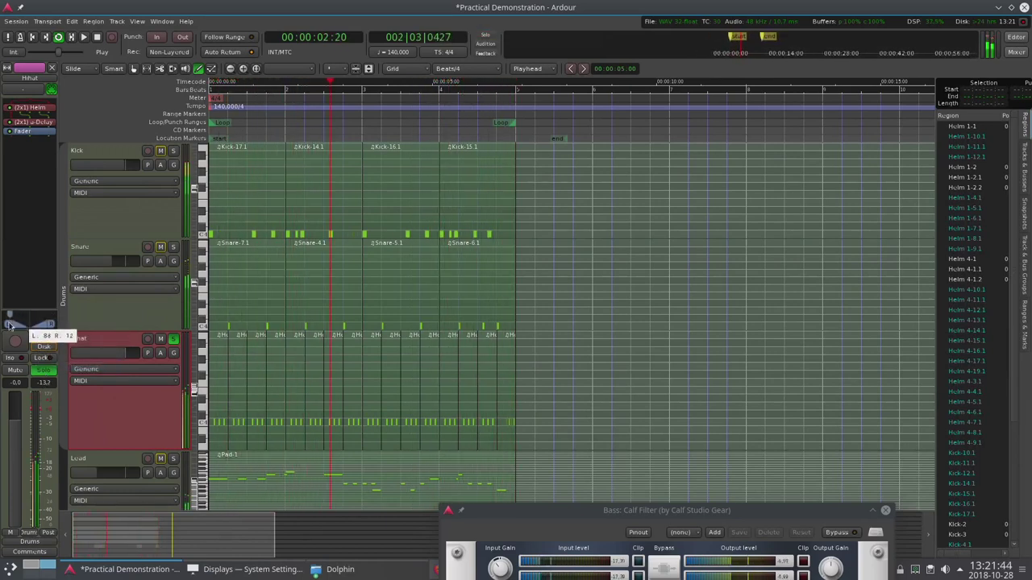
pyautogui.moveTo(9, 325); pyautogui.dragTo(36, 326)
pyautogui.press('space')
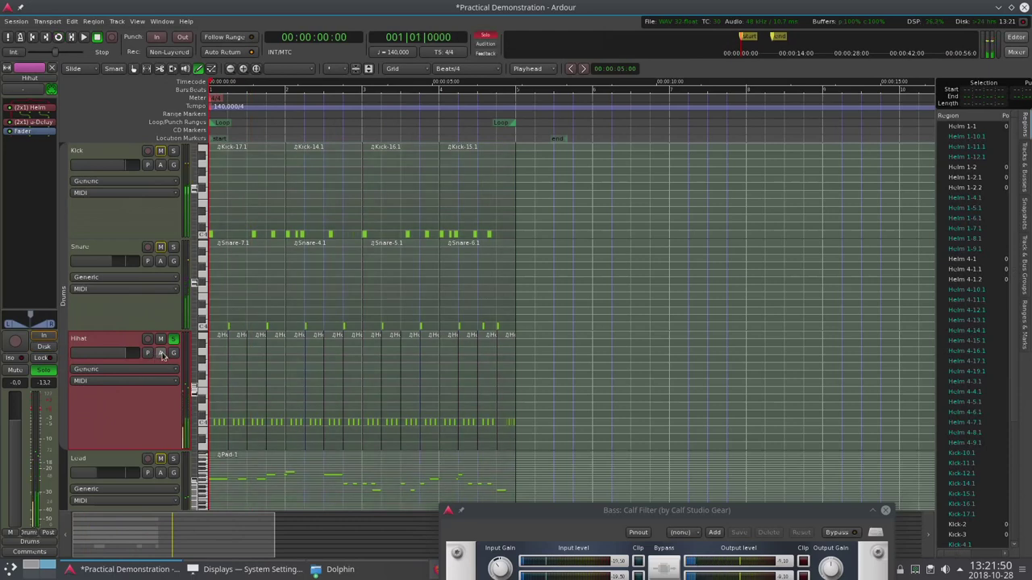
pyautogui.click(161, 353)
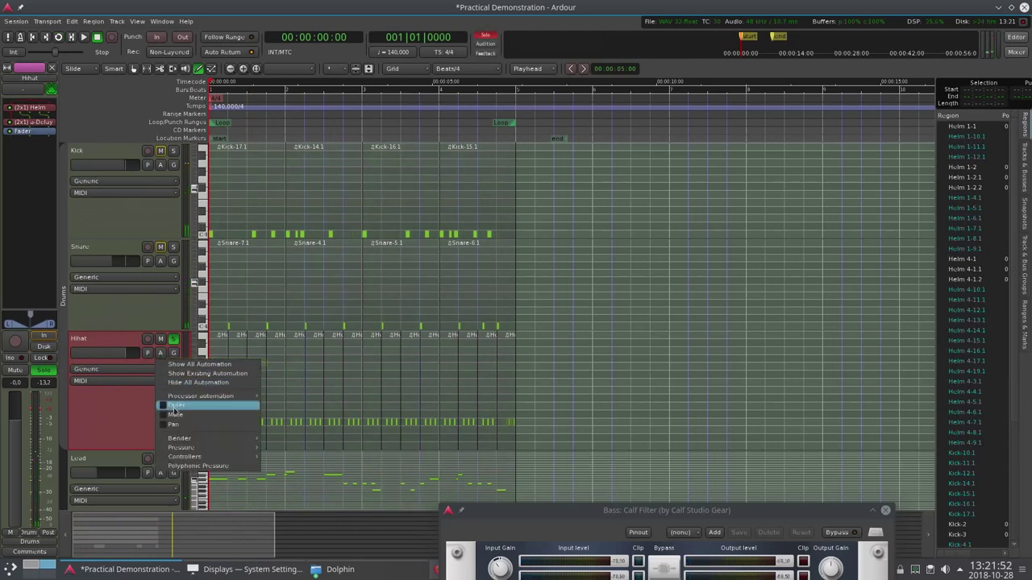
# Show a Hihat pan automation lane, enlarge it, and set a starting pan point at maximum.
pyautogui.click(174, 424)
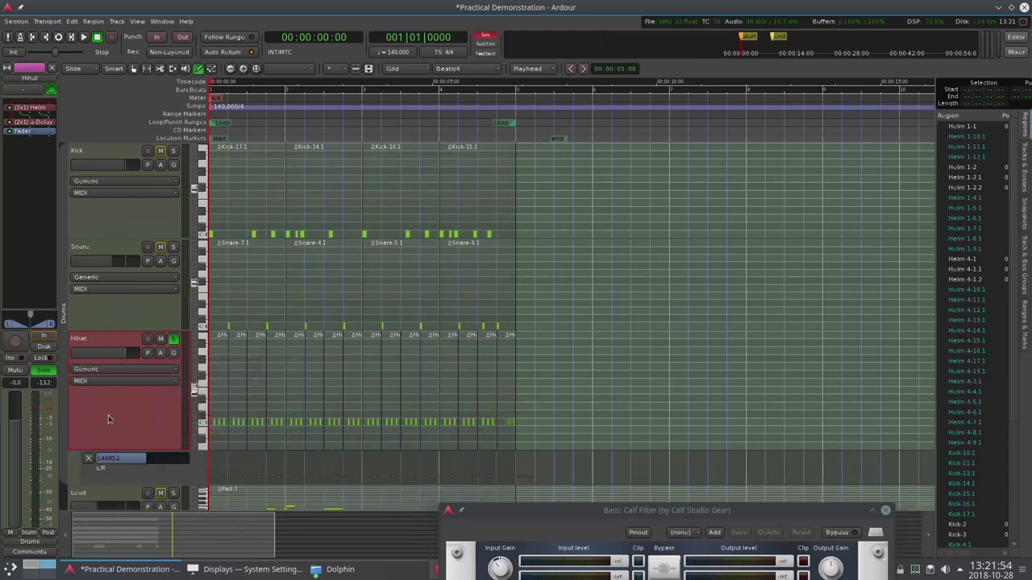
pyautogui.scroll(-1, 484, 416)
pyautogui.moveTo(97, 389); pyautogui.dragTo(94, 474)
pyautogui.click(224, 368)
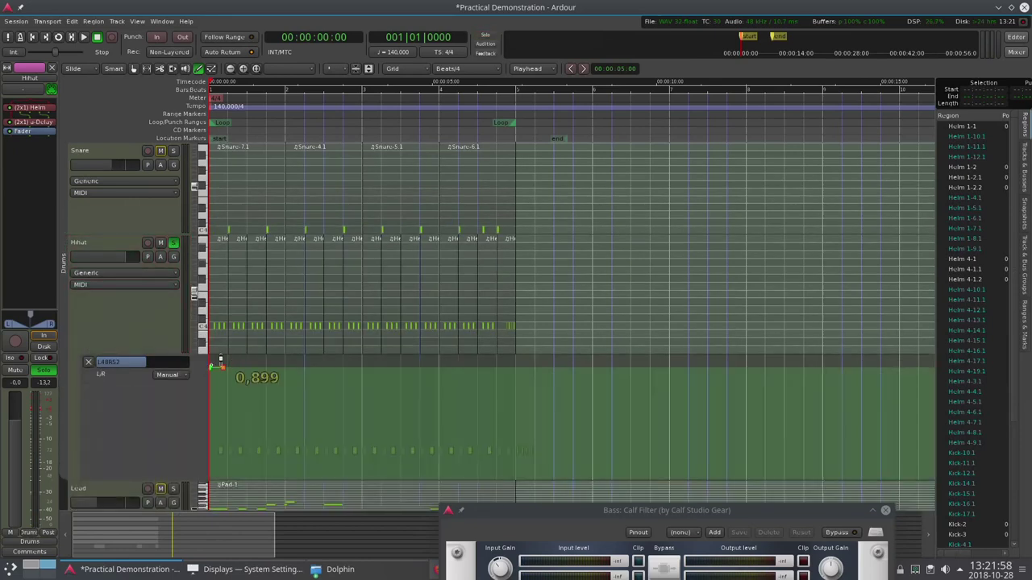
pyautogui.moveTo(220, 361); pyautogui.dragTo(222, 358)
# Add a pan dip near bar 3 rising to the top by bar 5, then play it in Play mode.
pyautogui.click(341, 452)
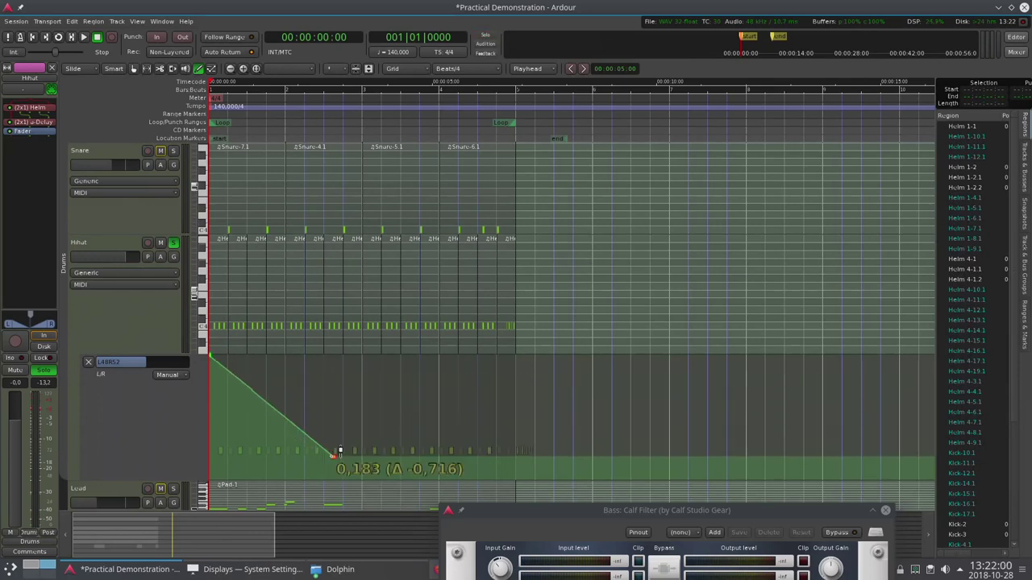
pyautogui.moveTo(341, 451); pyautogui.dragTo(362, 481)
pyautogui.click(435, 457)
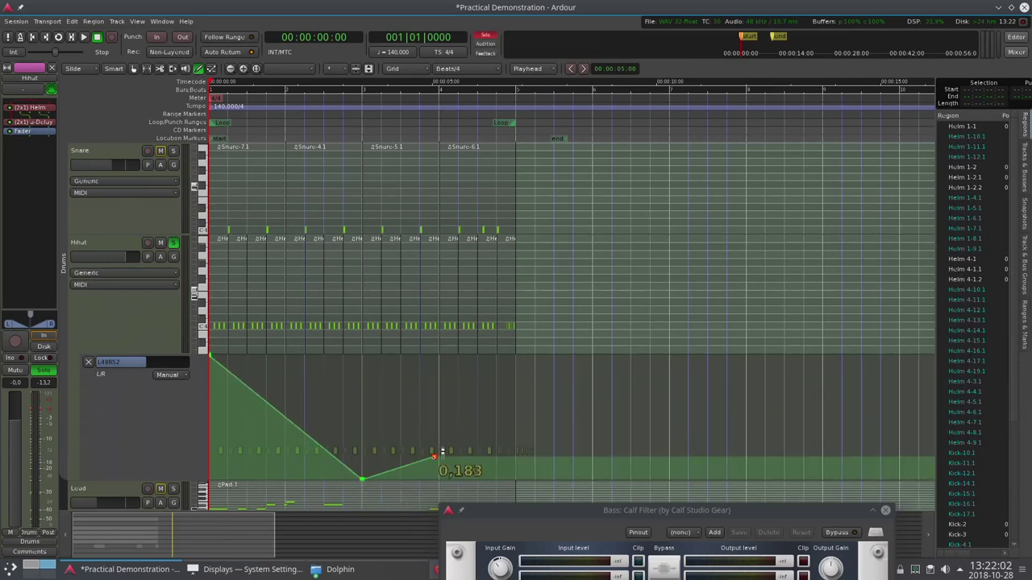
pyautogui.moveTo(440, 452); pyautogui.dragTo(516, 355)
pyautogui.click(169, 387)
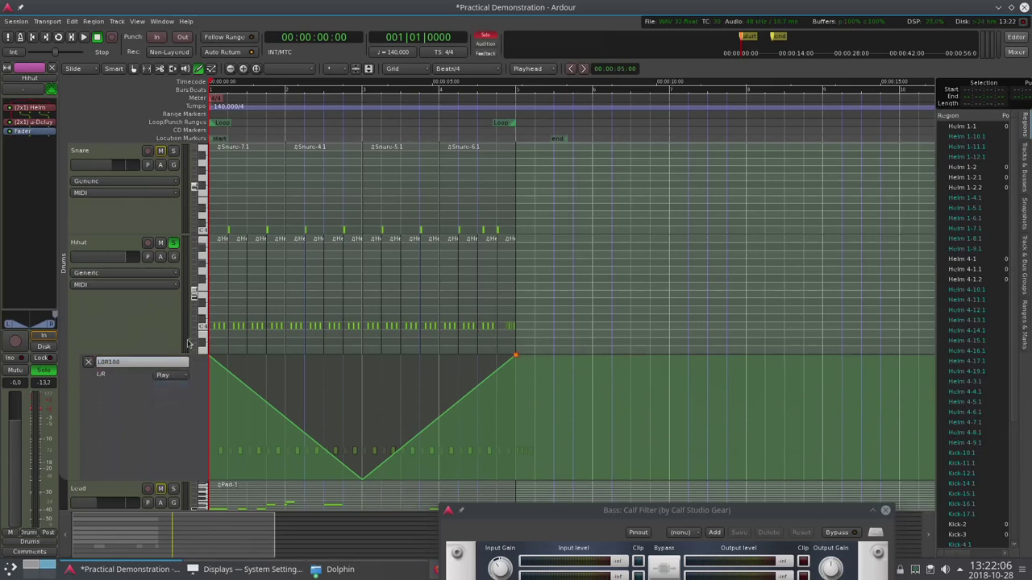
pyautogui.press('space')
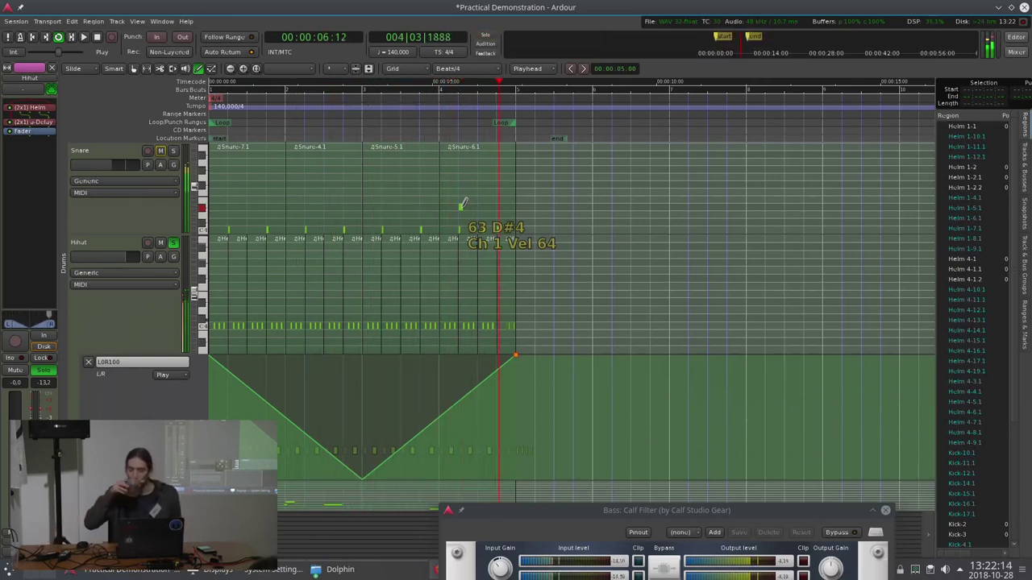
# Stop playback and add a short note to the Snare region.
pyautogui.press('space')
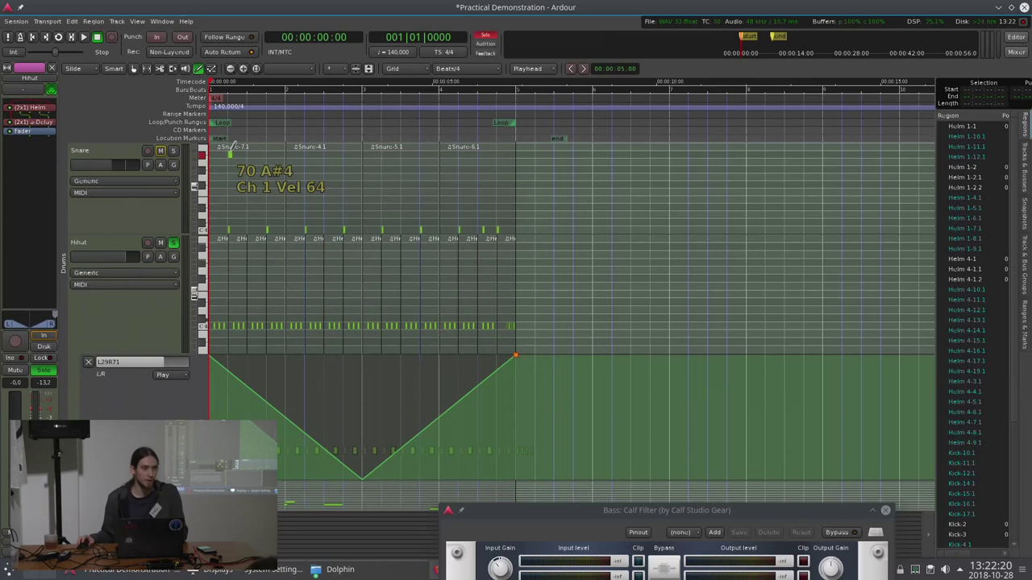
pyautogui.click(235, 162)
pyautogui.scroll(-1, 294, 315)
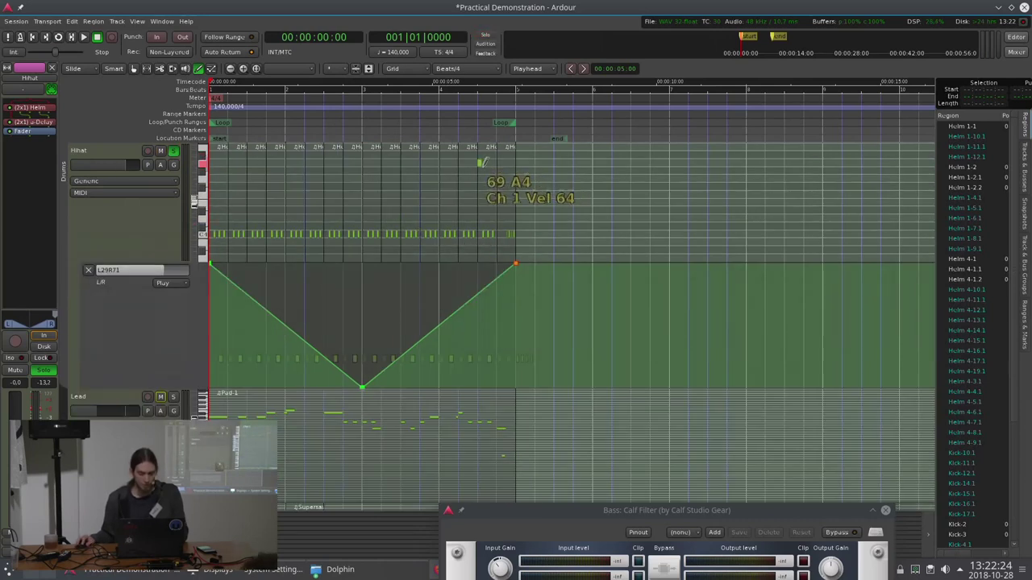
# Select the last Hihat region, Helm 4-14.1, and draw a C4 note in it.
pyautogui.press('g')
pyautogui.scroll(3, 506, 235)
pyautogui.click(476, 240)
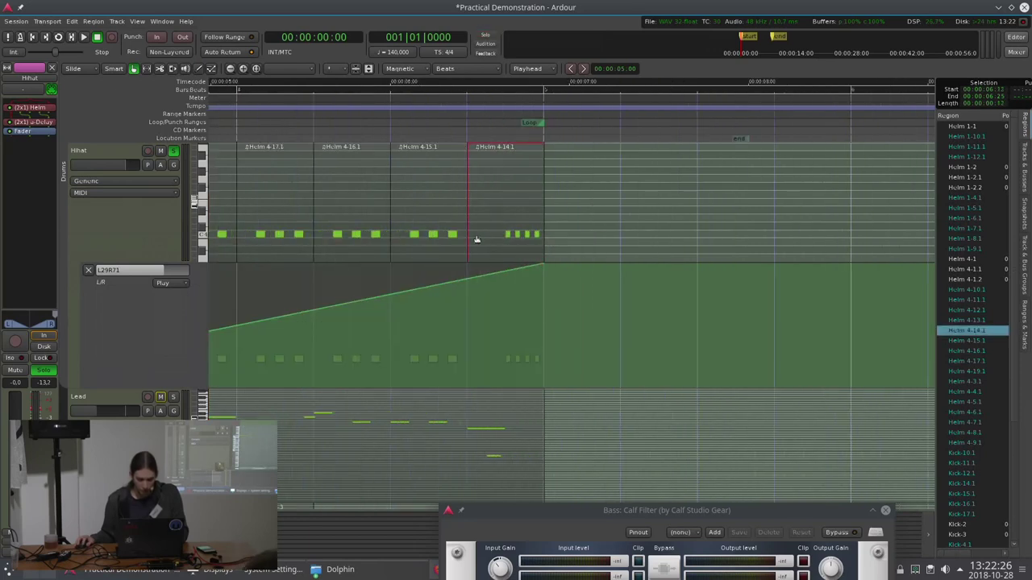
pyautogui.click(499, 228)
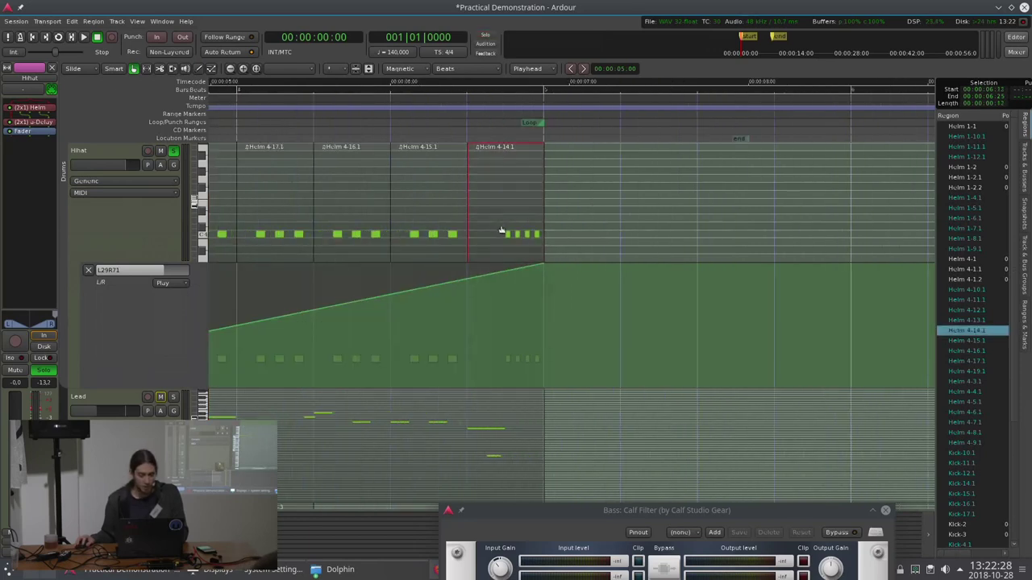
pyautogui.scroll(1, 497, 234)
pyautogui.scroll(-1, 489, 237)
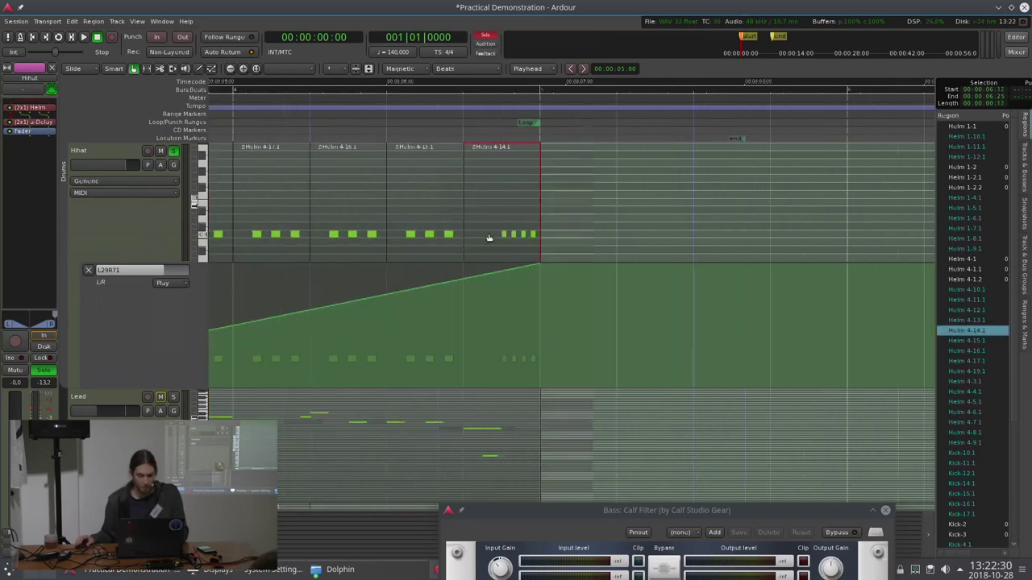
pyautogui.press('d')
pyautogui.click(487, 234)
pyautogui.press('g')
pyautogui.scroll(-4, 498, 236)
pyautogui.scroll(2, 263, 276)
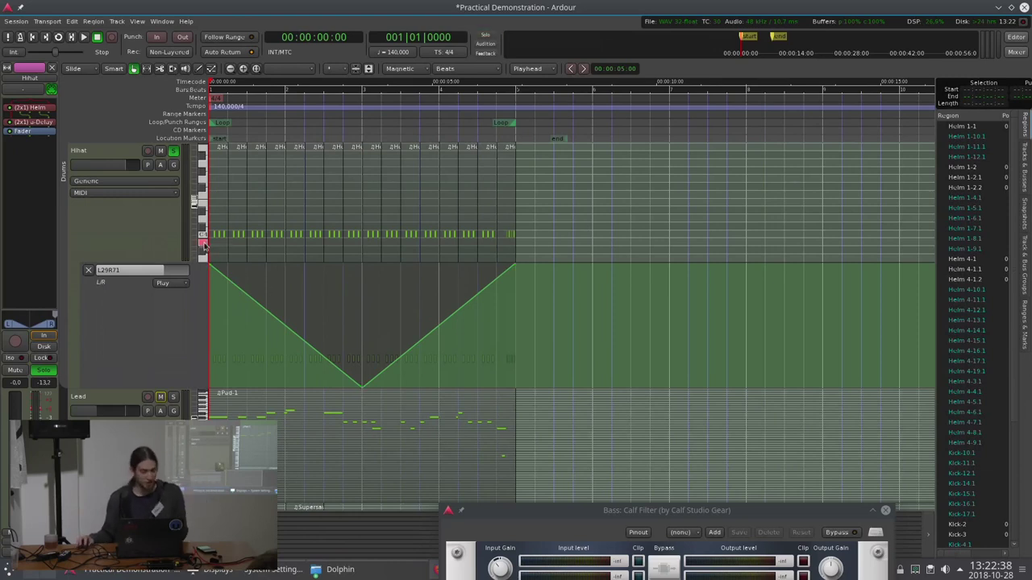
# Open the Hihat's a-Delay, set Time to 32.3 ms while listening, and set its automation to Write.
pyautogui.doubleClick(31, 123)
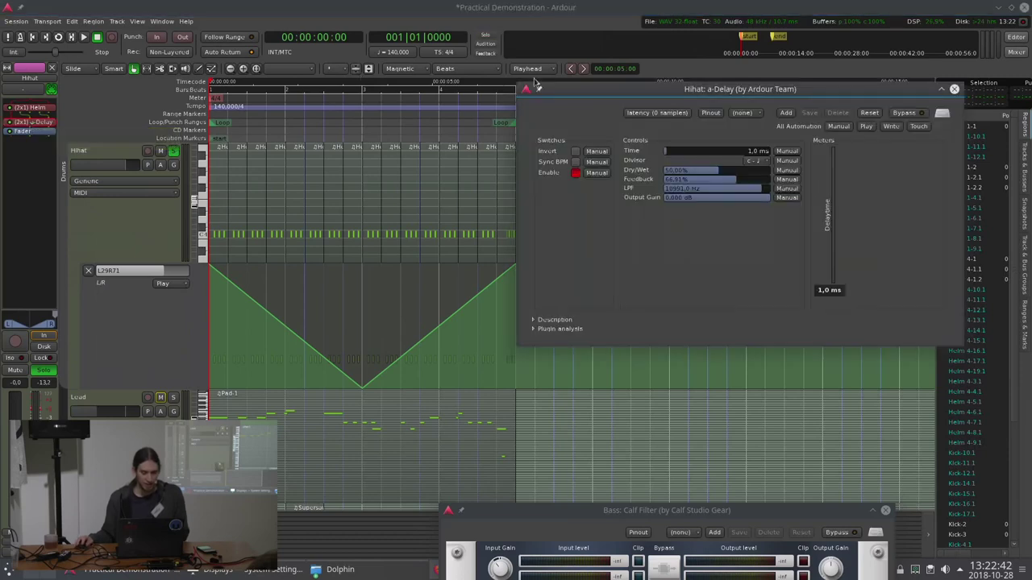
pyautogui.moveTo(633, 88); pyautogui.dragTo(609, 124)
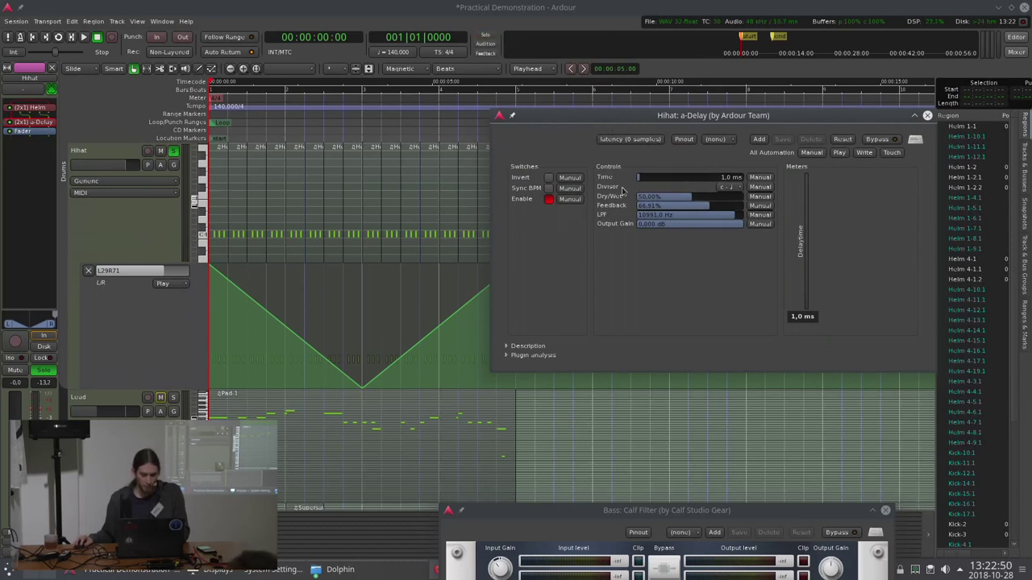
pyautogui.press('space')
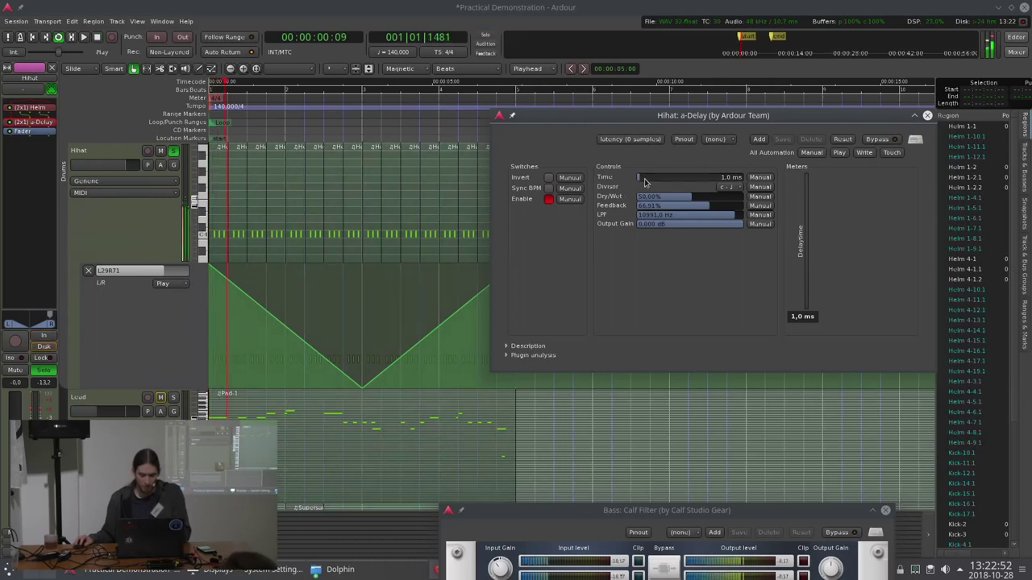
pyautogui.moveTo(639, 187); pyautogui.dragTo(675, 203)
pyautogui.press('space')
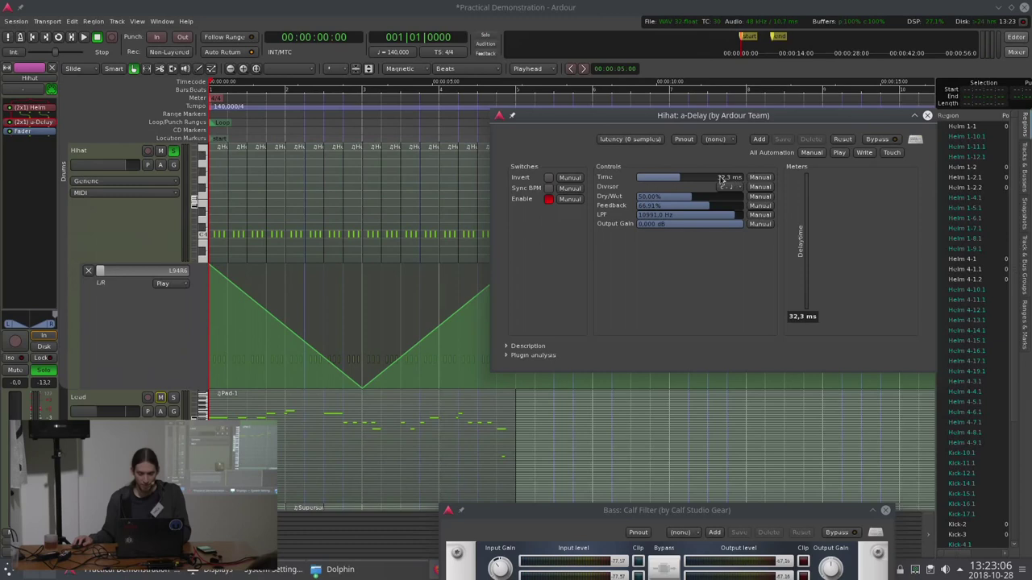
pyautogui.click(760, 177)
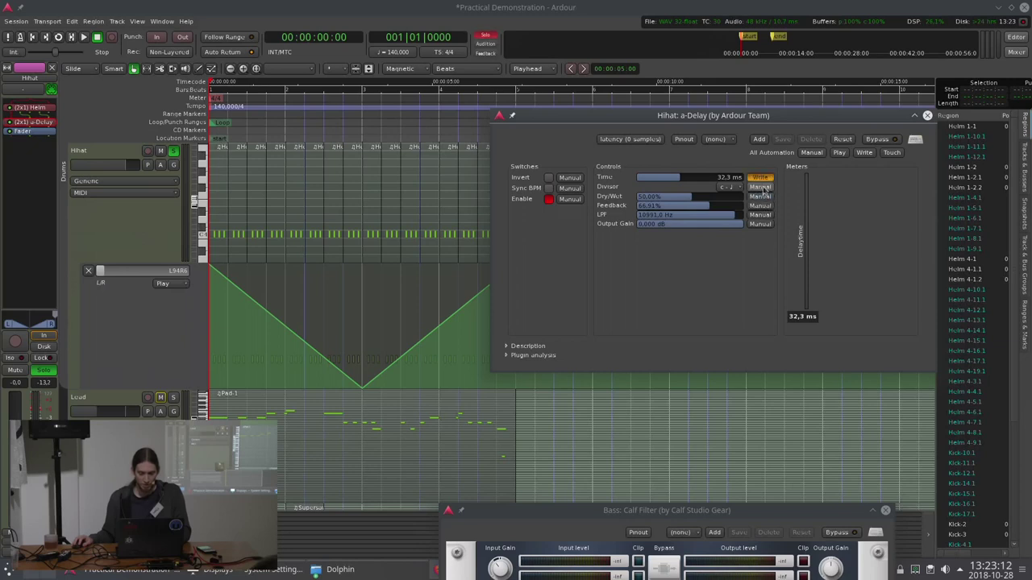
pyautogui.moveTo(750, 120); pyautogui.dragTo(729, 122)
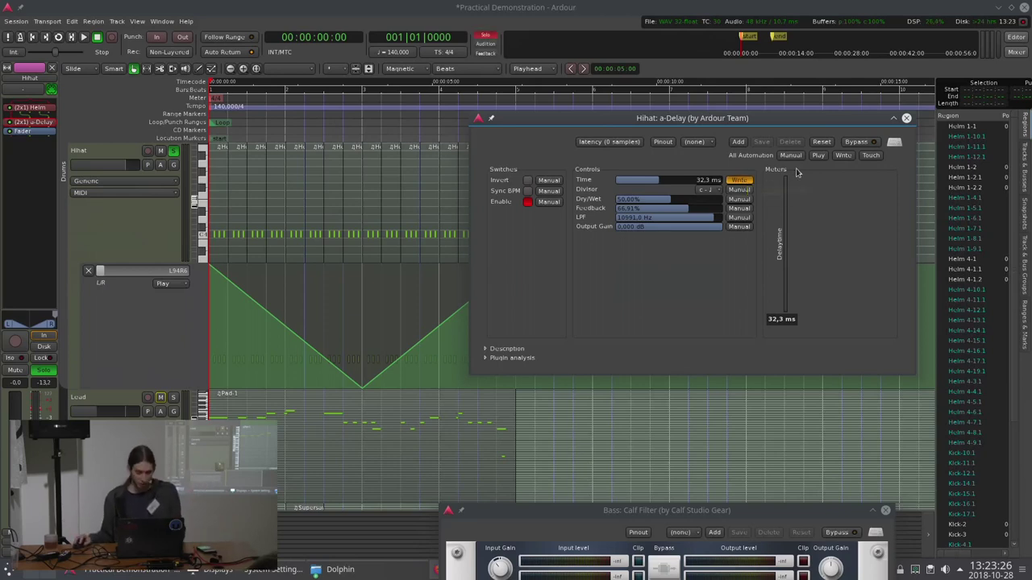
# Record a delay-time sweep down from 32.3 ms, replay it, then close the a-Delay window.
pyautogui.click(254, 150)
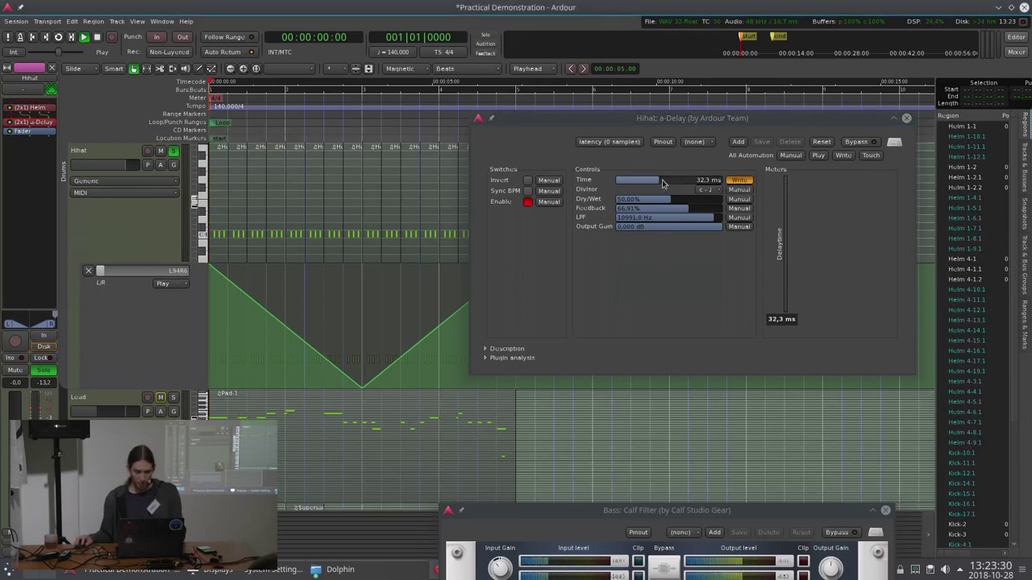
pyautogui.press('space')
pyautogui.moveTo(692, 180); pyautogui.dragTo(621, 189)
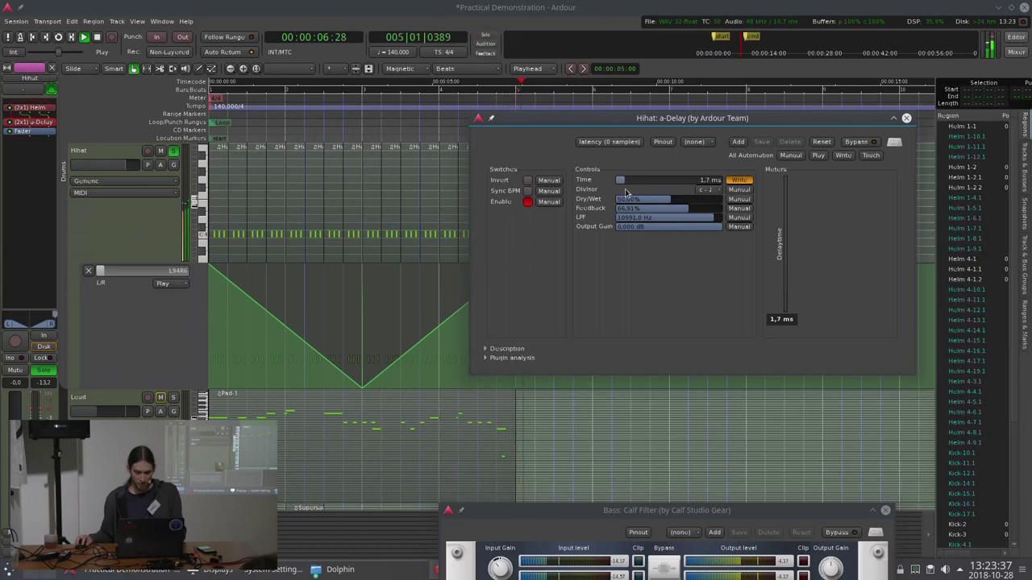
pyautogui.press('space')
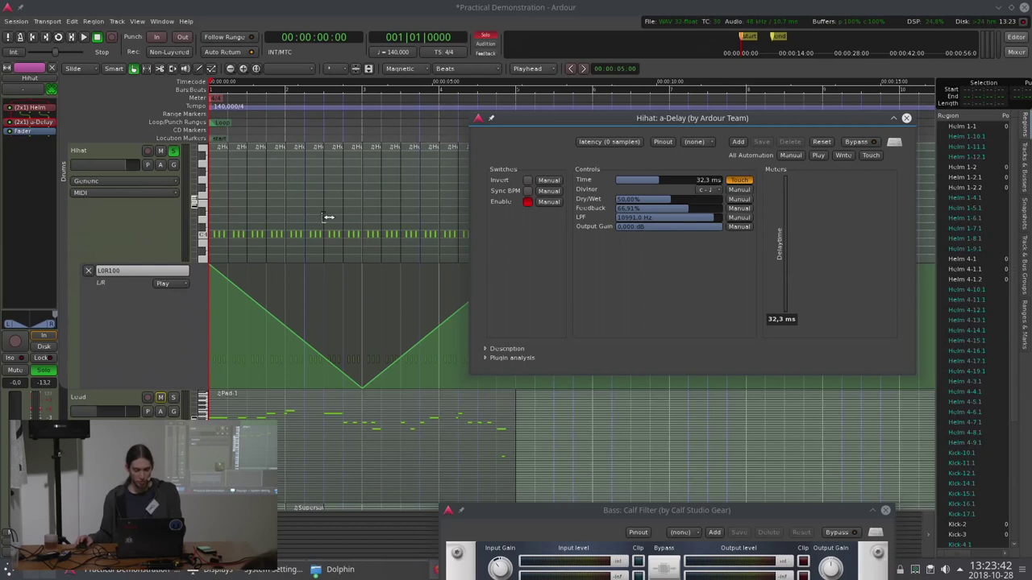
pyautogui.press('space')
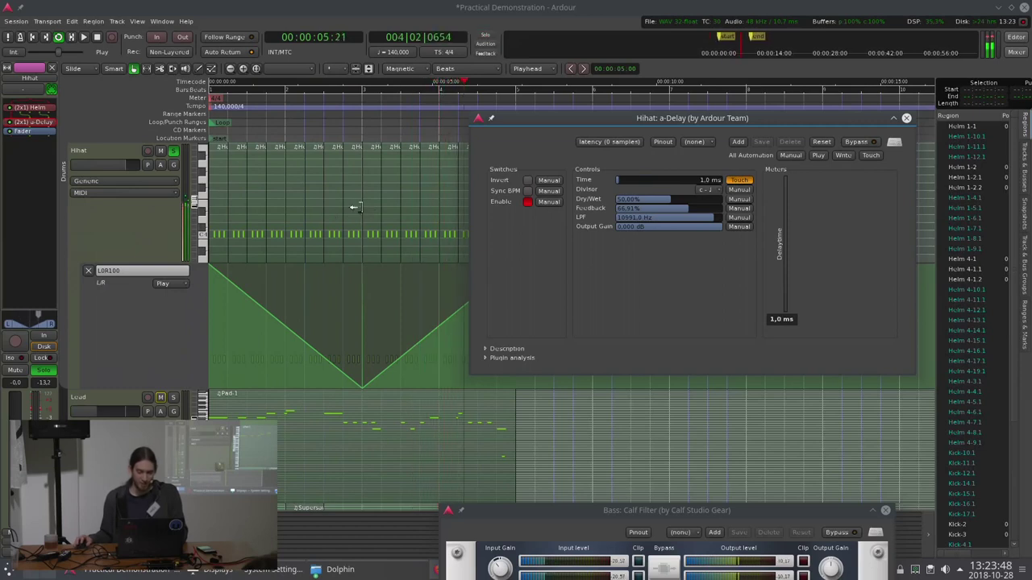
pyautogui.press('space')
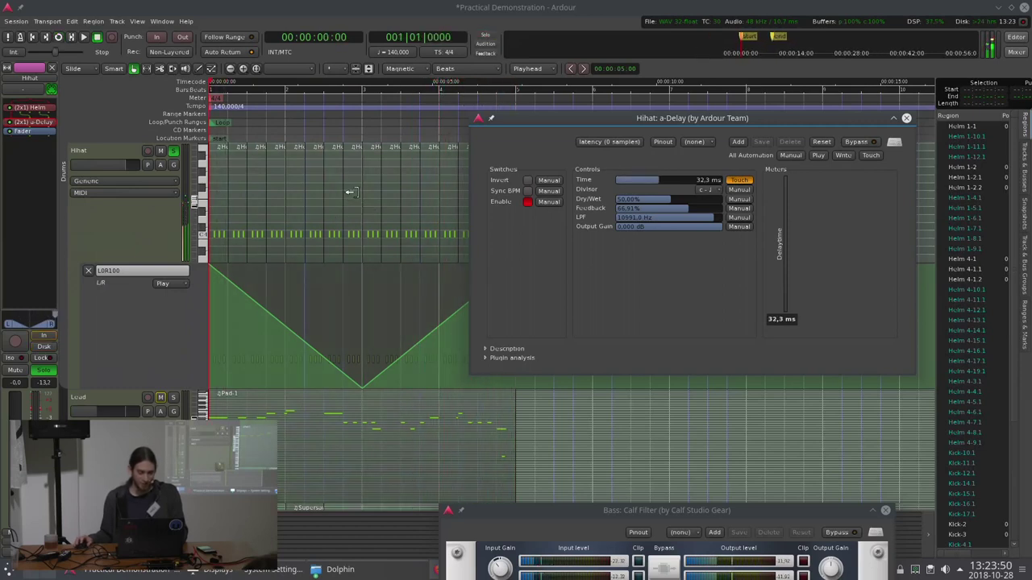
pyautogui.click(907, 119)
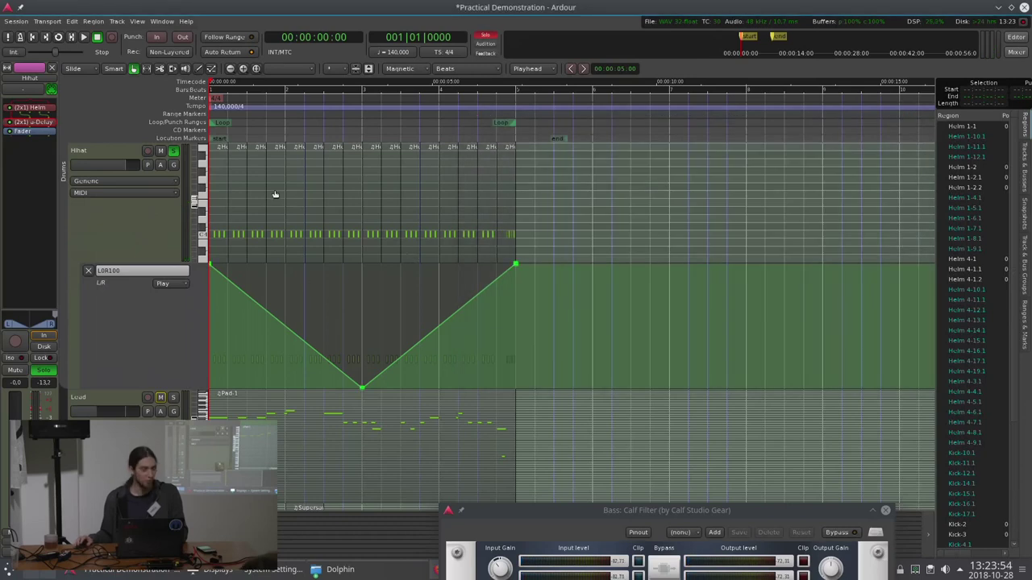
# Unsolo the Hihat track and scroll the editor up to the Kick and Snare tracks.
pyautogui.click(172, 151)
pyautogui.scroll(1, 229, 231)
pyautogui.scroll(1, 229, 230)
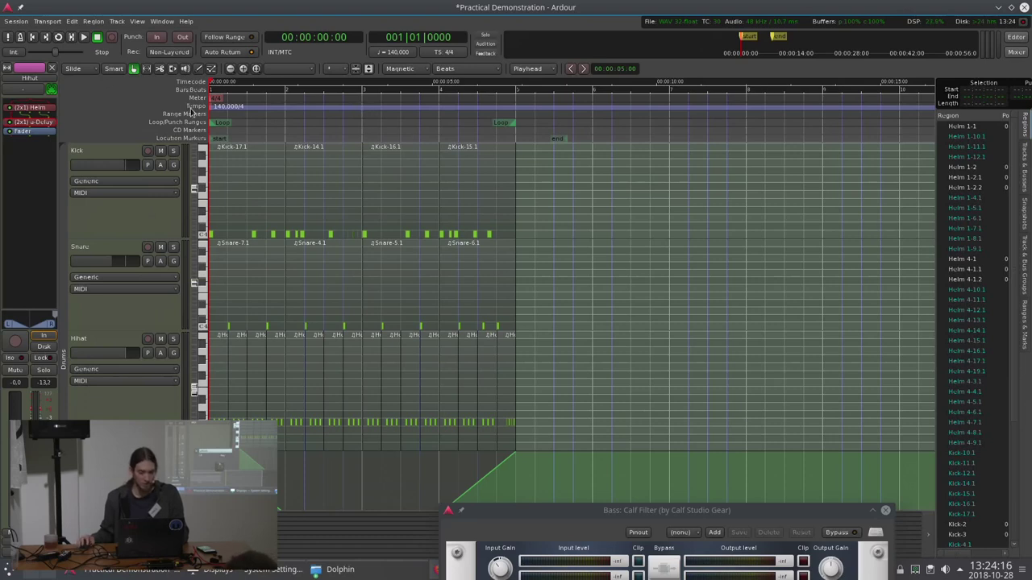
# Add a new tempo marker at bar 3 set to 100 BPM.
pyautogui.click(361, 109)
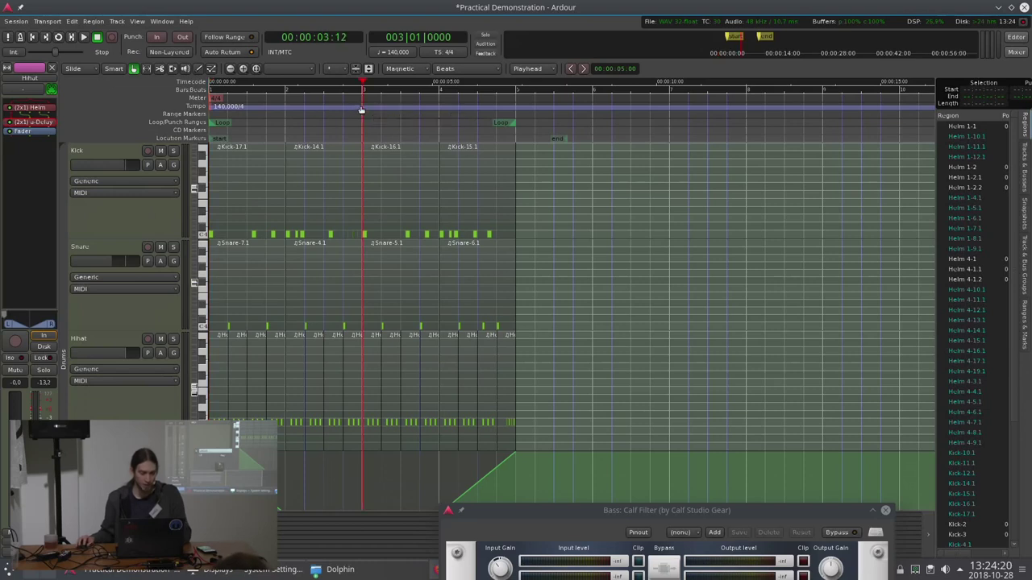
pyautogui.click(361, 108)
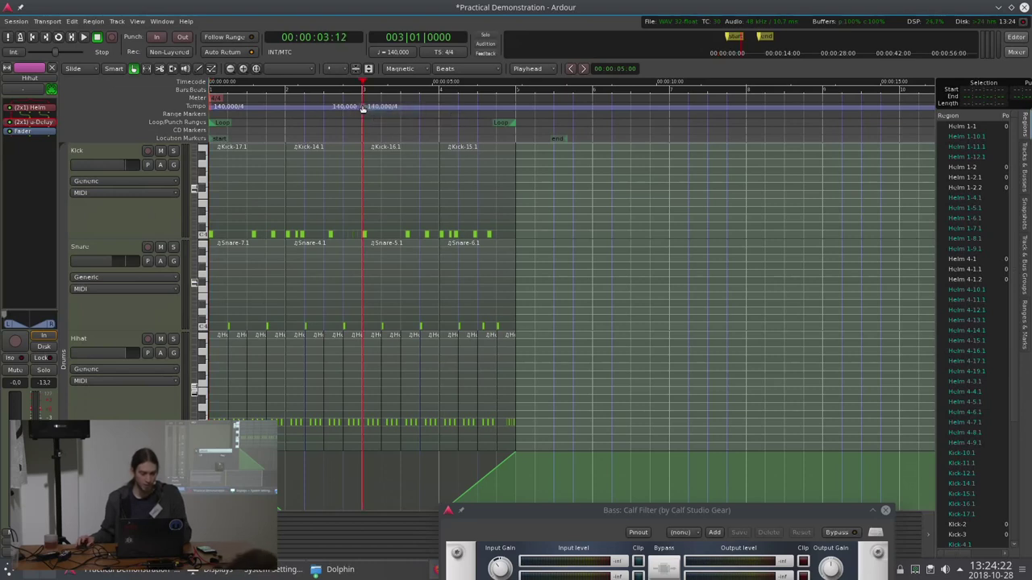
pyautogui.doubleClick(363, 108)
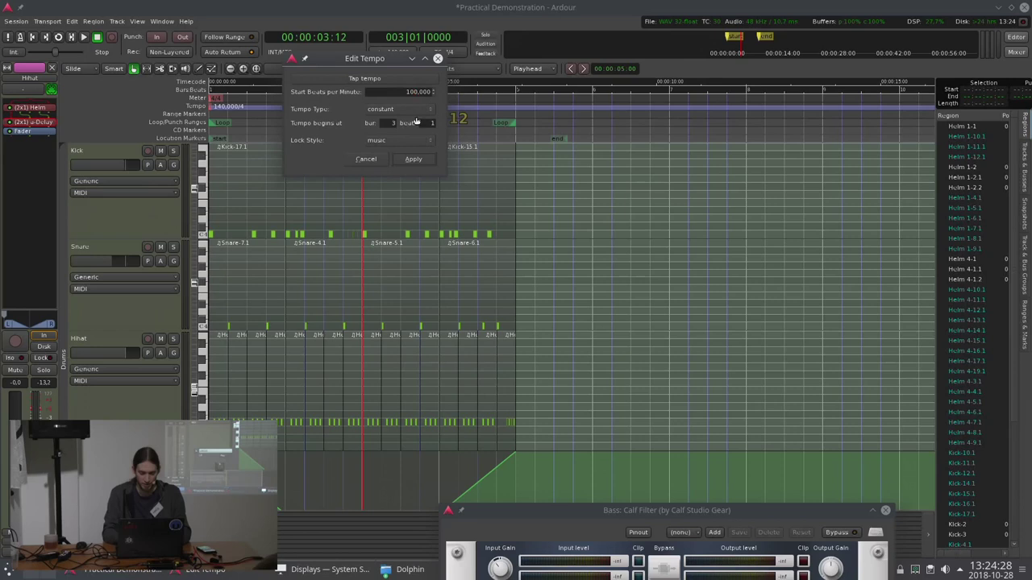
pyautogui.press('Return')
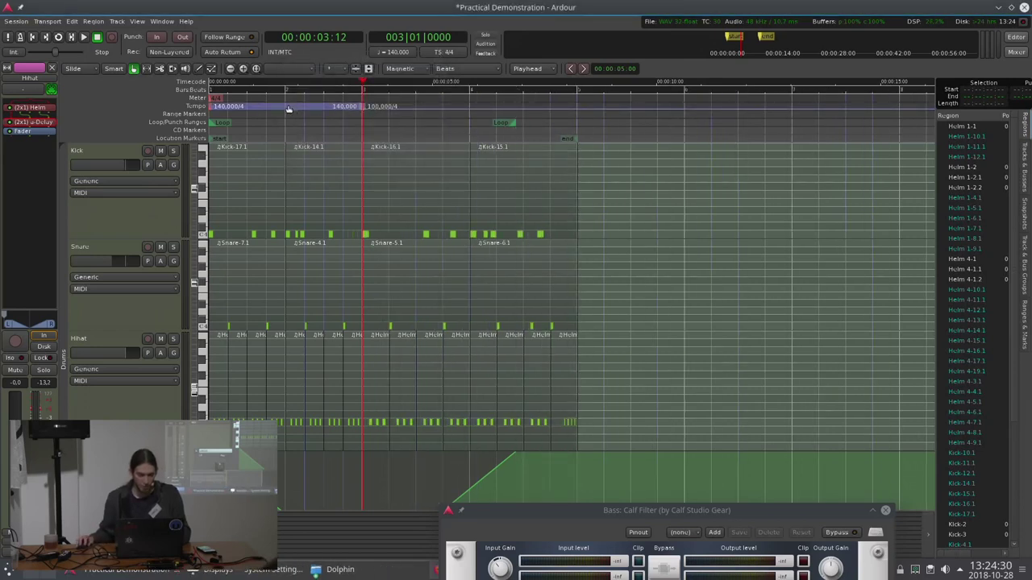
# Ramp the 140 BPM marker to the next one, move the 100 BPM marker later, and extend the loop range.
pyautogui.rightClick(212, 109)
pyautogui.click(233, 111)
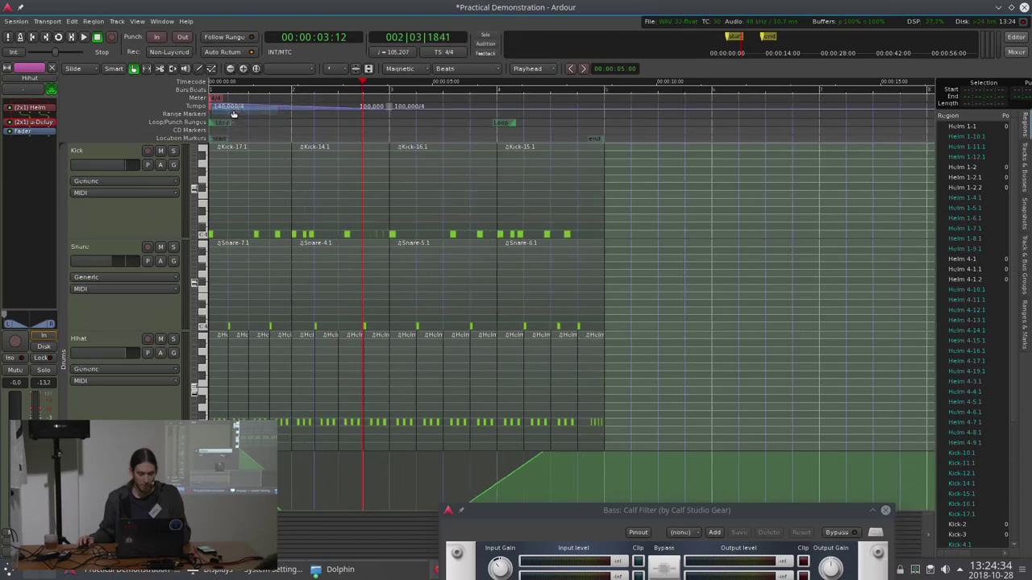
pyautogui.moveTo(394, 107)
pyautogui.mouseDown()
pyautogui.moveTo(575, 115)
pyautogui.moveTo(569, 138)
pyautogui.mouseUp()
pyautogui.moveTo(512, 123); pyautogui.dragTo(557, 132)
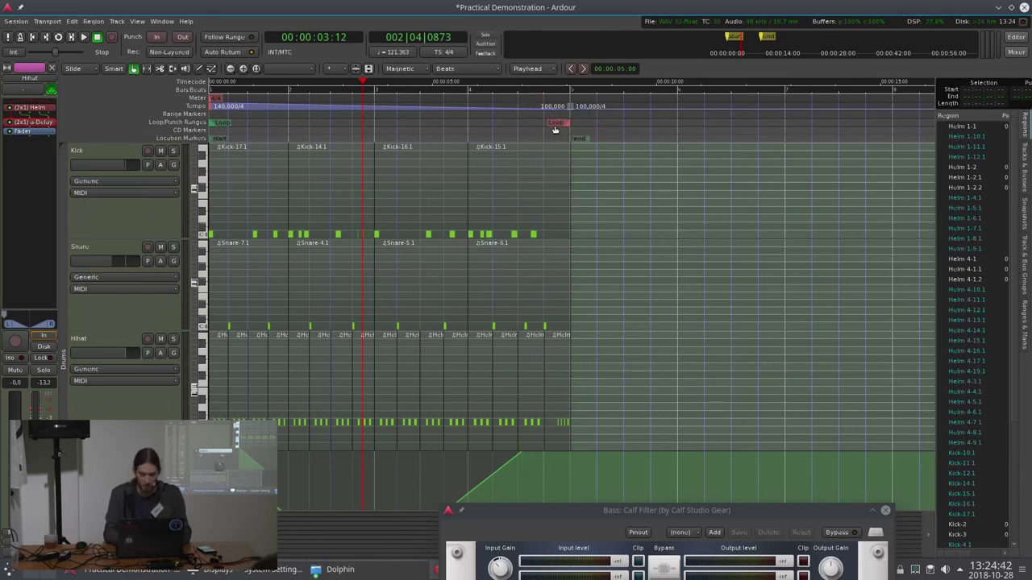
# Loop-play the section to hear the 140-to-100 BPM tempo ramp, then stop.
pyautogui.press('l')
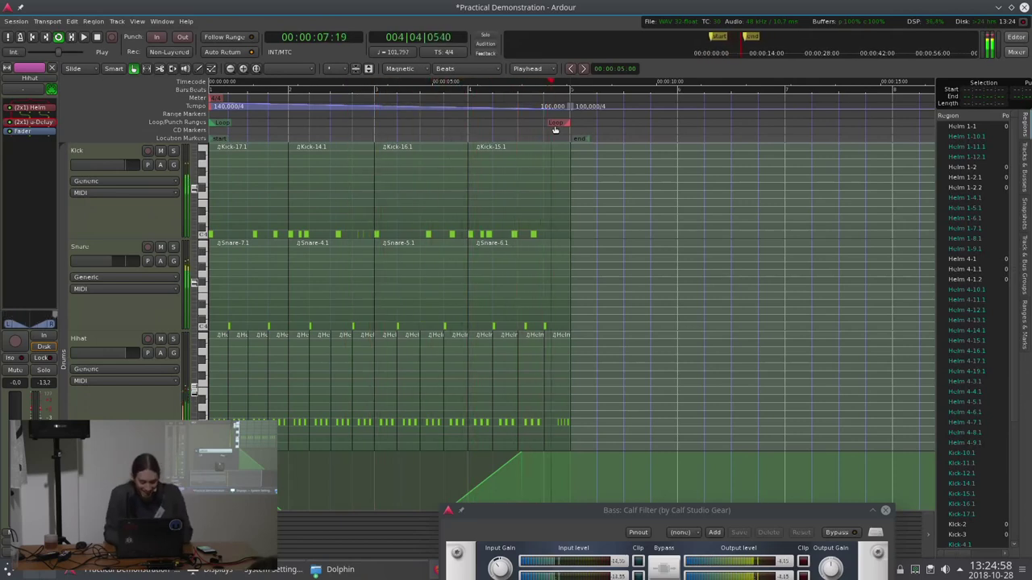
pyautogui.press('space')
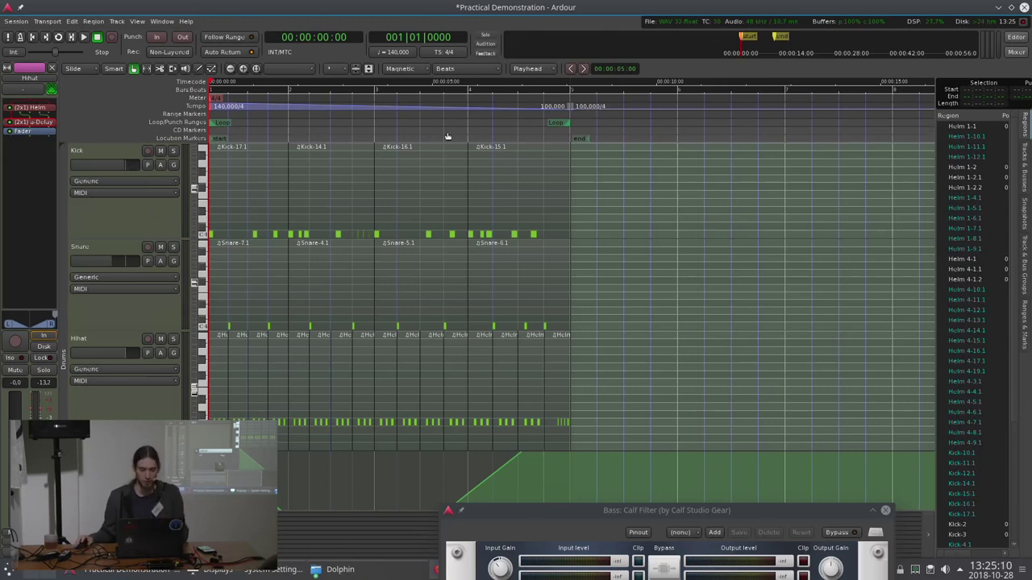
# Remove the 100 BPM tempo marker, leaving only the 140 BPM marker.
pyautogui.rightClick(572, 106)
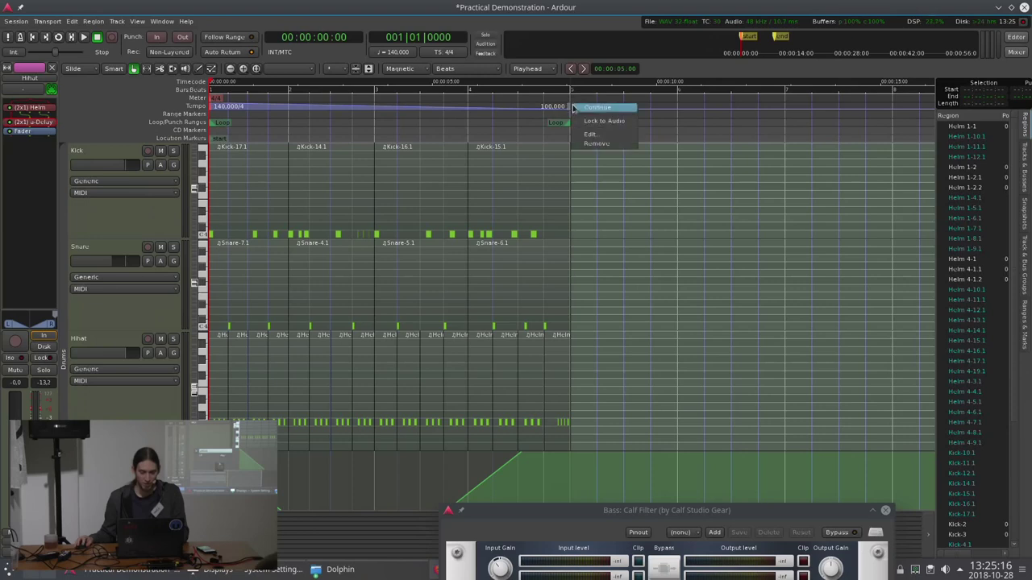
pyautogui.click(587, 144)
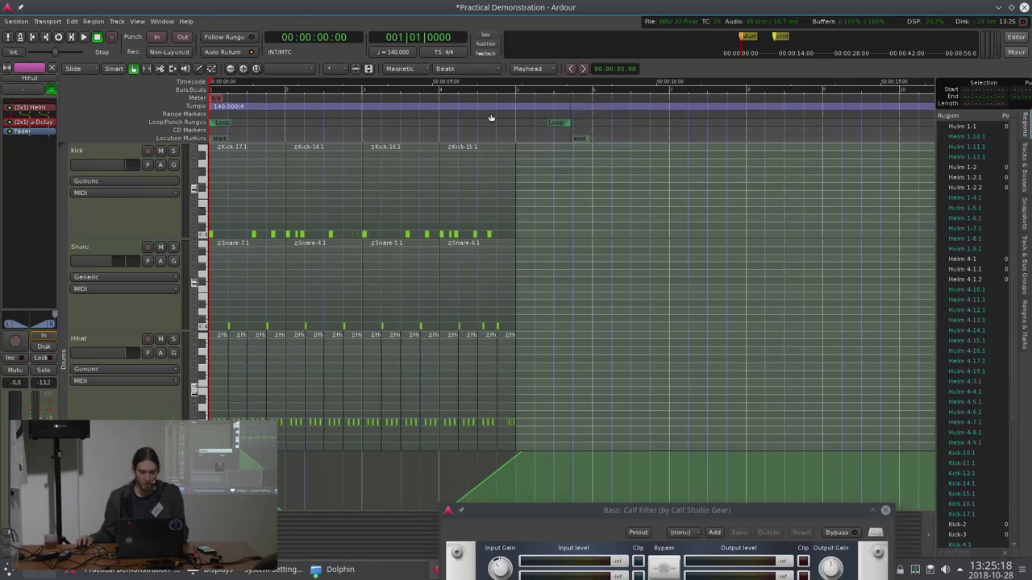
pyautogui.moveTo(548, 125); pyautogui.dragTo(495, 122)
# Snap the Hihat pan curve's last point to the region end at 1.000.
pyautogui.scroll(-5, 537, 256)
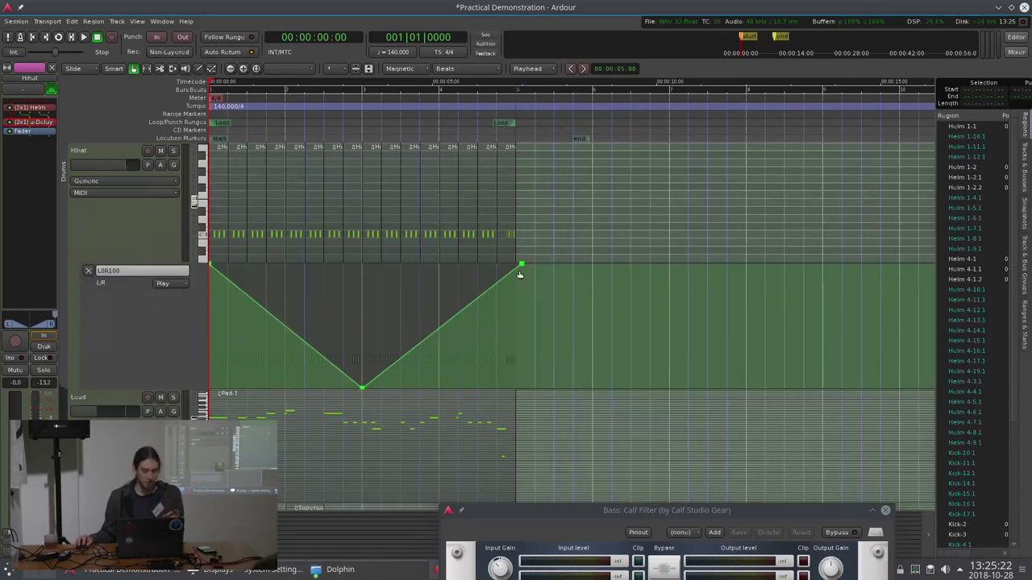
pyautogui.moveTo(531, 258); pyautogui.dragTo(525, 258)
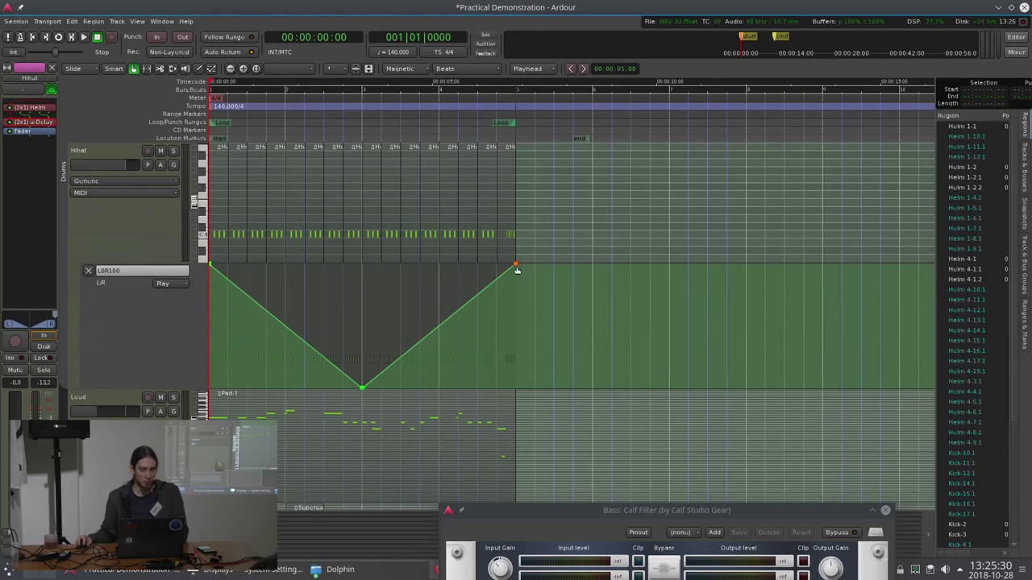
pyautogui.moveTo(517, 267)
pyautogui.mouseDown()
pyautogui.moveTo(515, 257)
pyautogui.moveTo(480, 255)
pyautogui.moveTo(525, 257)
pyautogui.mouseUp()
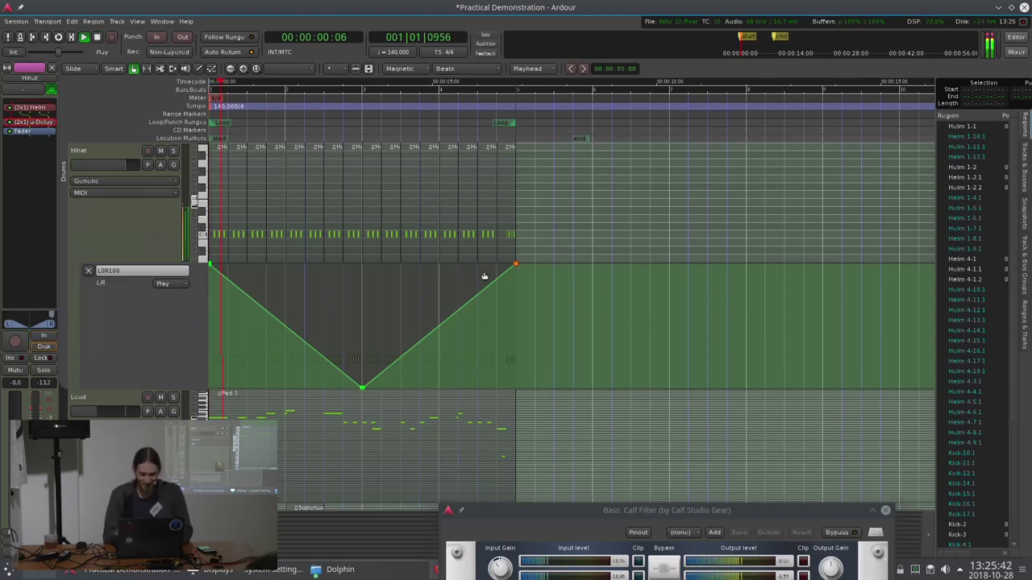
# Solo the Snare track and briefly play it back.
pyautogui.scroll(3, 294, 231)
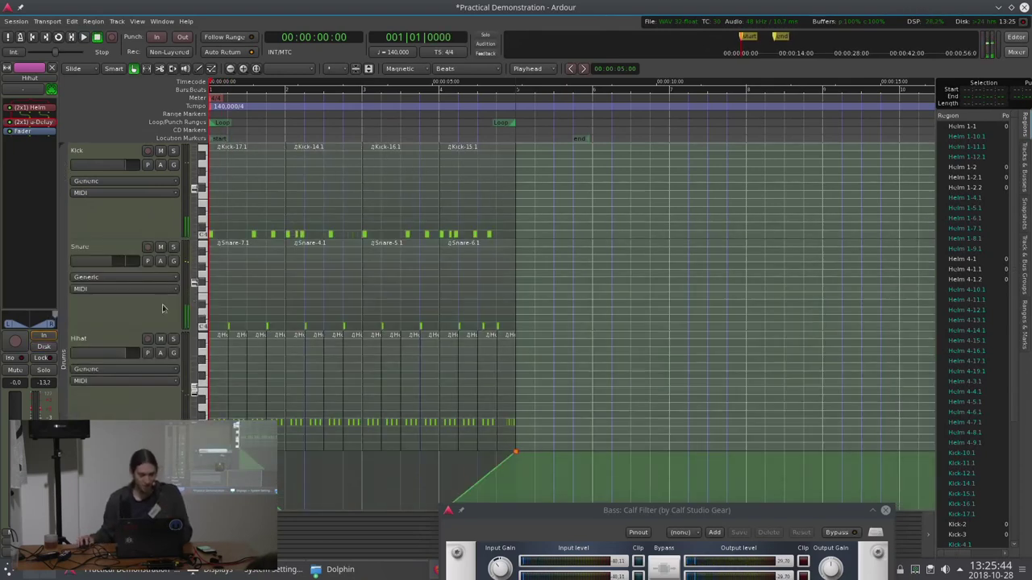
pyautogui.click(174, 248)
pyautogui.press('space')
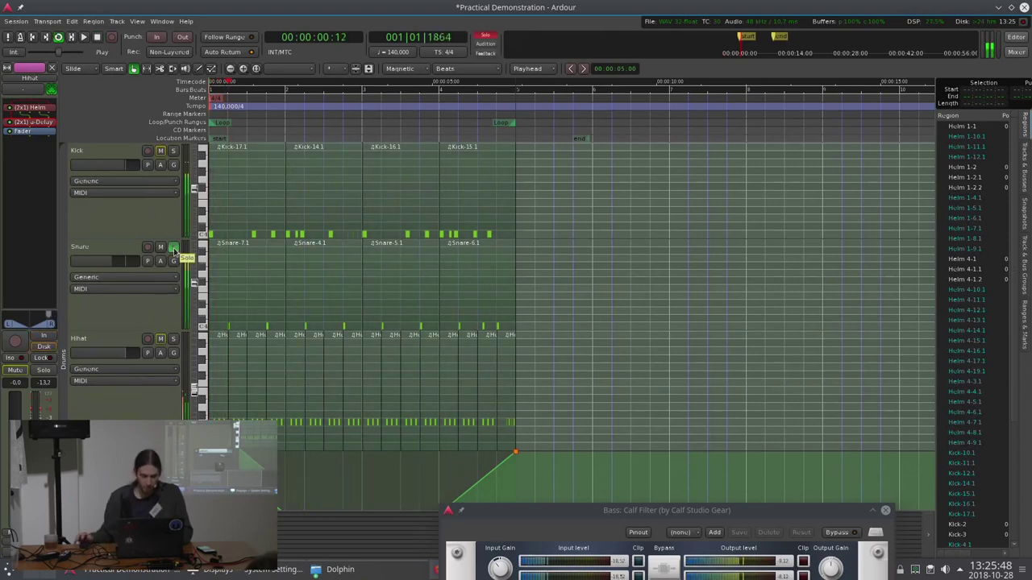
pyautogui.press('space')
# Filter the Plugin Selector for 'crush' and queue Calf Crusher for the Snare track.
pyautogui.click(110, 317)
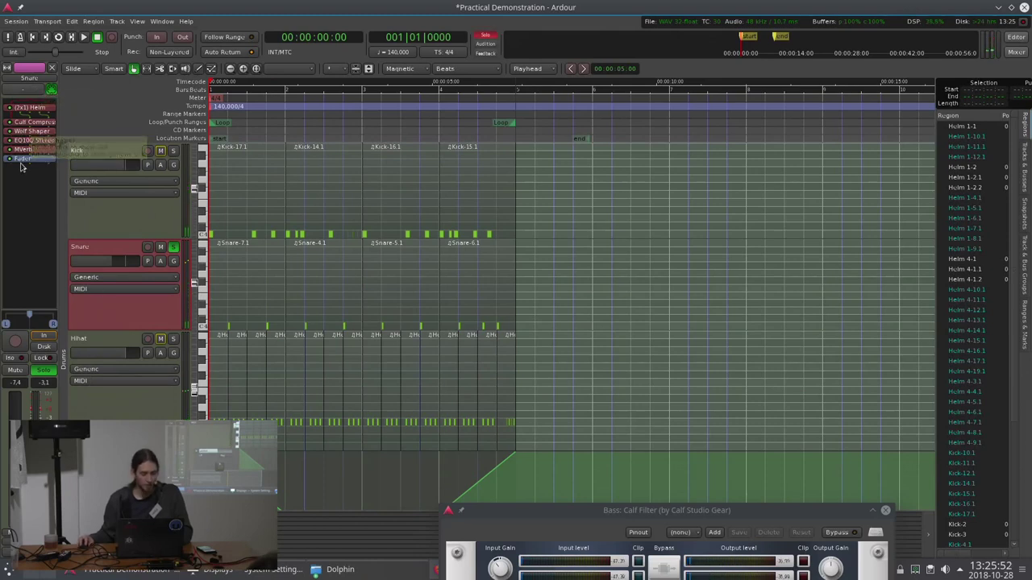
pyautogui.rightClick(36, 162)
pyautogui.moveTo(38, 163)
pyautogui.click(150, 174)
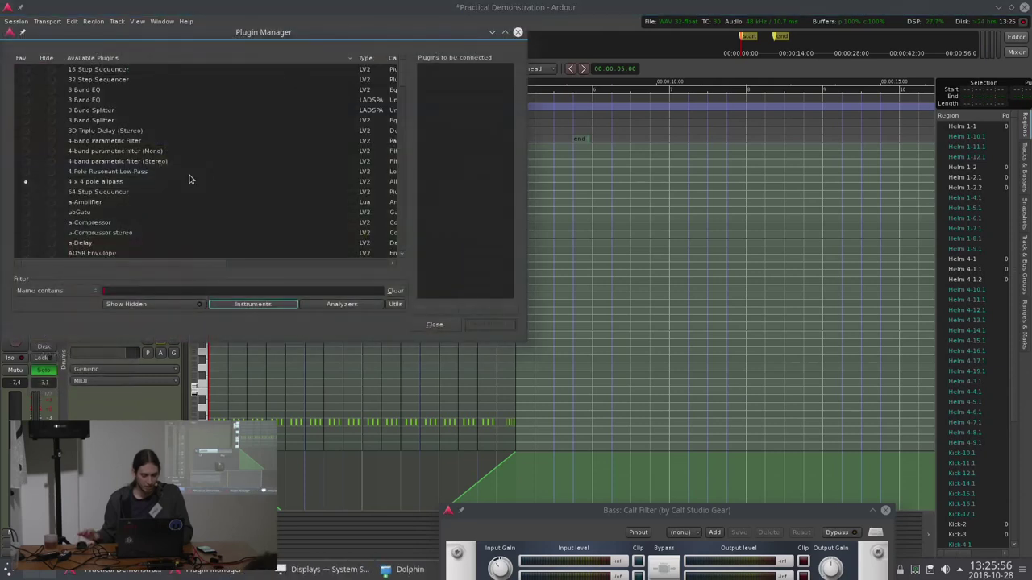
pyautogui.write('crush')
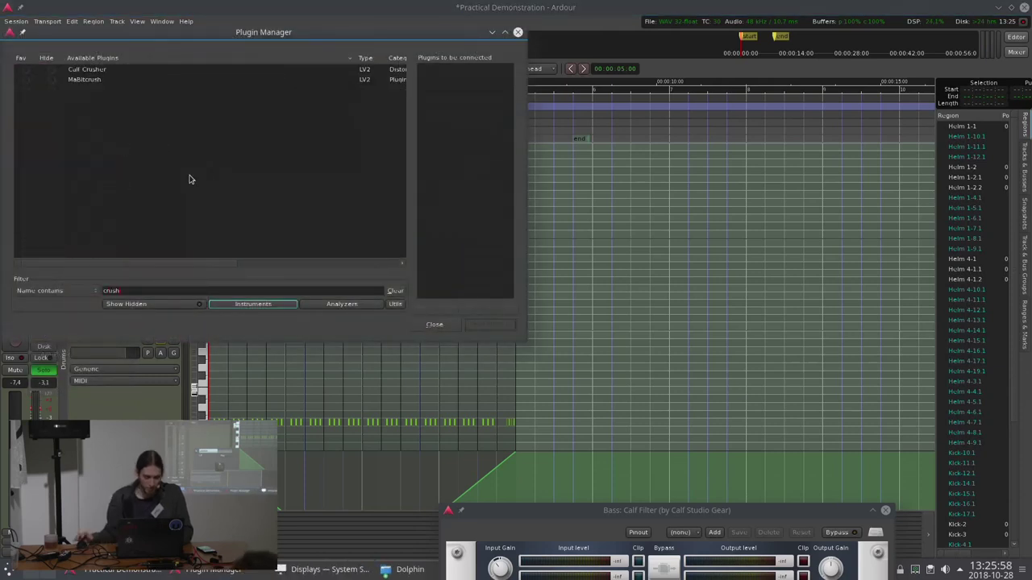
pyautogui.doubleClick(101, 71)
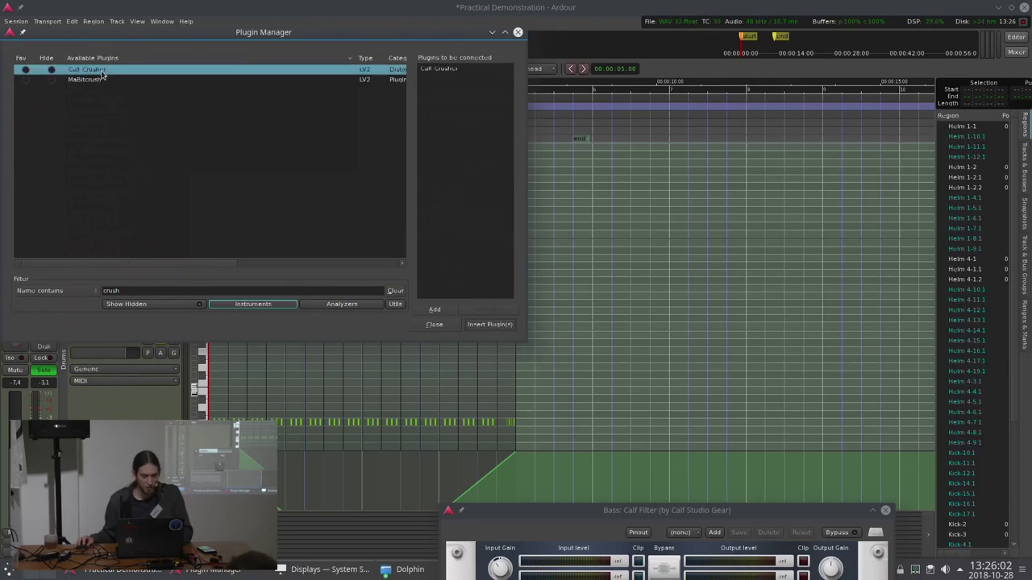
# Insert the Calf Crusher, set its mix to 100% and raise bit reduction to about 3.5 while playing.
pyautogui.click(481, 325)
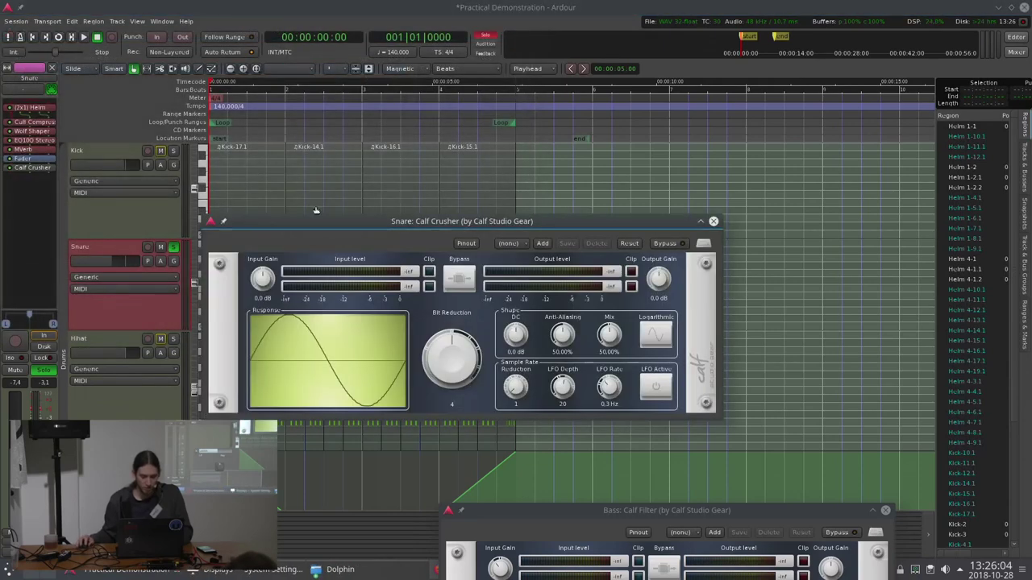
pyautogui.moveTo(319, 228); pyautogui.dragTo(698, 119)
pyautogui.press('space')
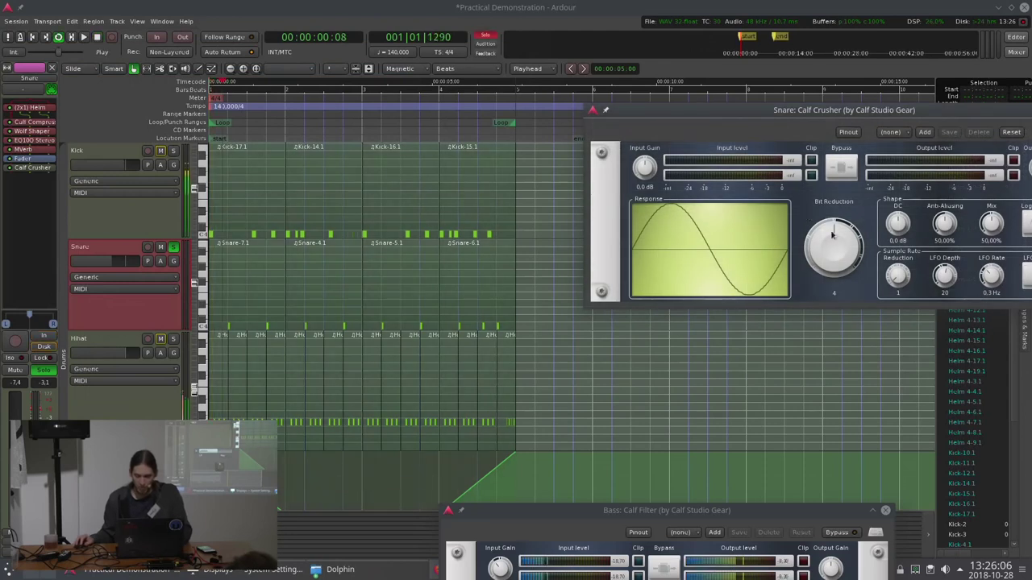
pyautogui.moveTo(833, 242)
pyautogui.mouseDown()
pyautogui.moveTo(839, 208)
pyautogui.moveTo(844, 260)
pyautogui.mouseUp()
pyautogui.moveTo(991, 224); pyautogui.dragTo(993, 202)
pyautogui.moveTo(842, 244); pyautogui.dragTo(847, 179)
pyautogui.press('space')
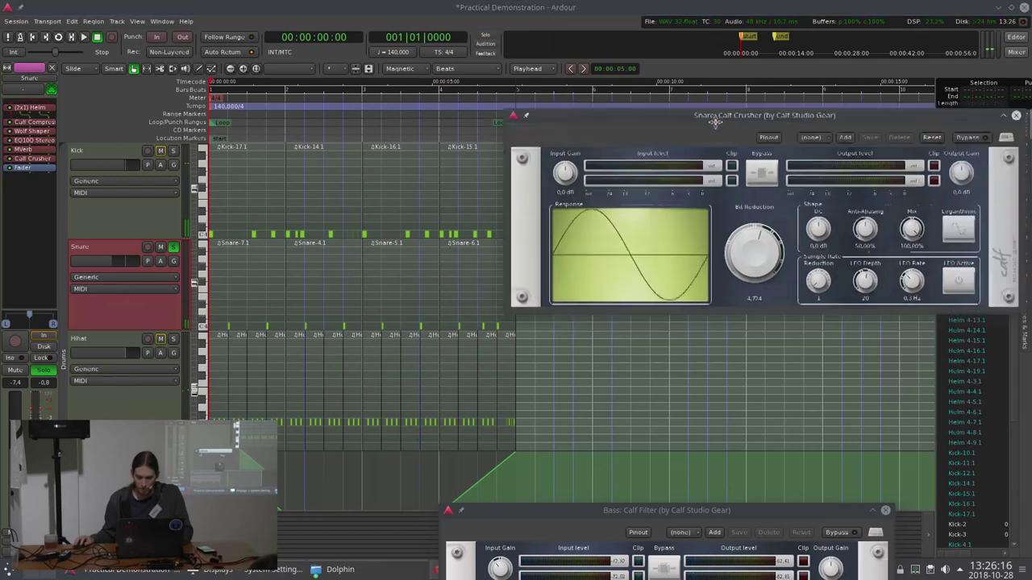
# Lower the Crusher's bit reduction for a coarser sound and toggle logarithmic shaping on and off.
pyautogui.press('space')
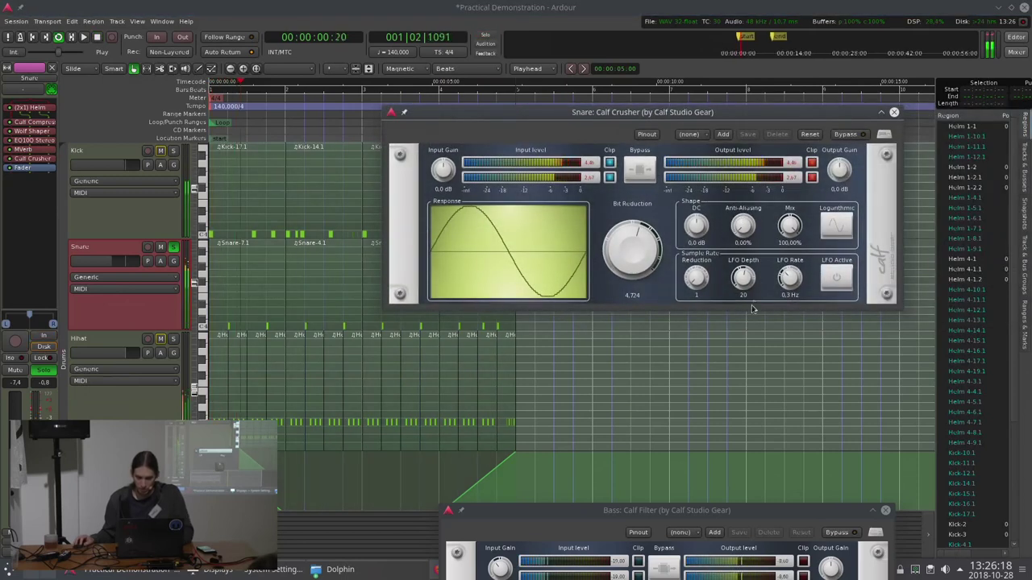
pyautogui.scroll(5, 641, 234)
pyautogui.moveTo(641, 234); pyautogui.dragTo(635, 304)
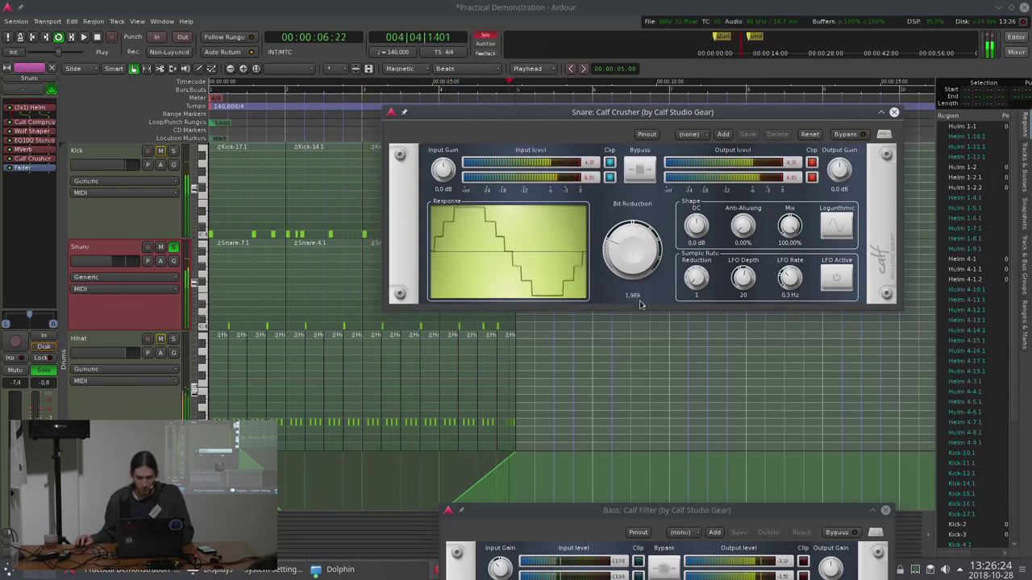
pyautogui.press('space')
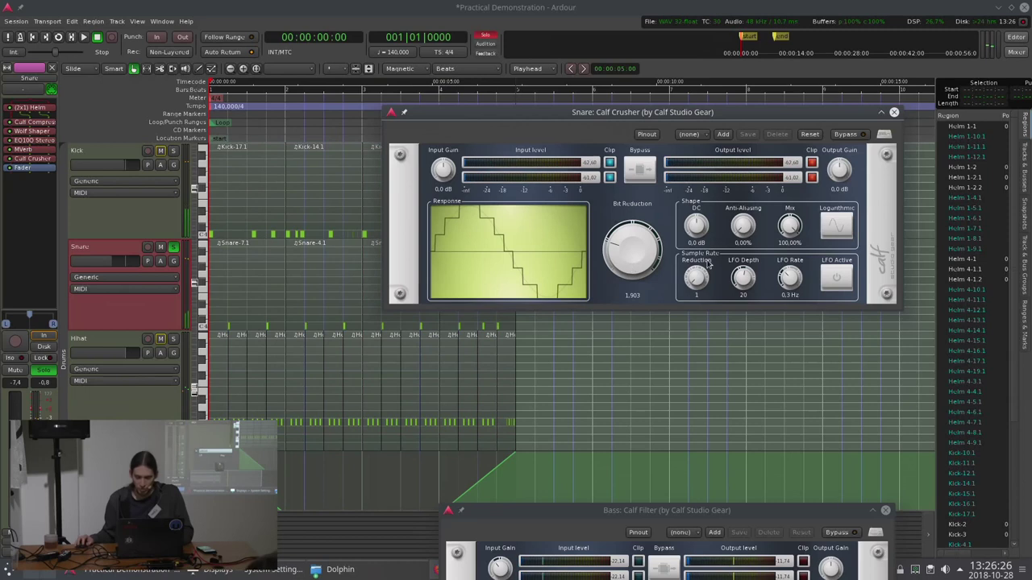
pyautogui.press('space')
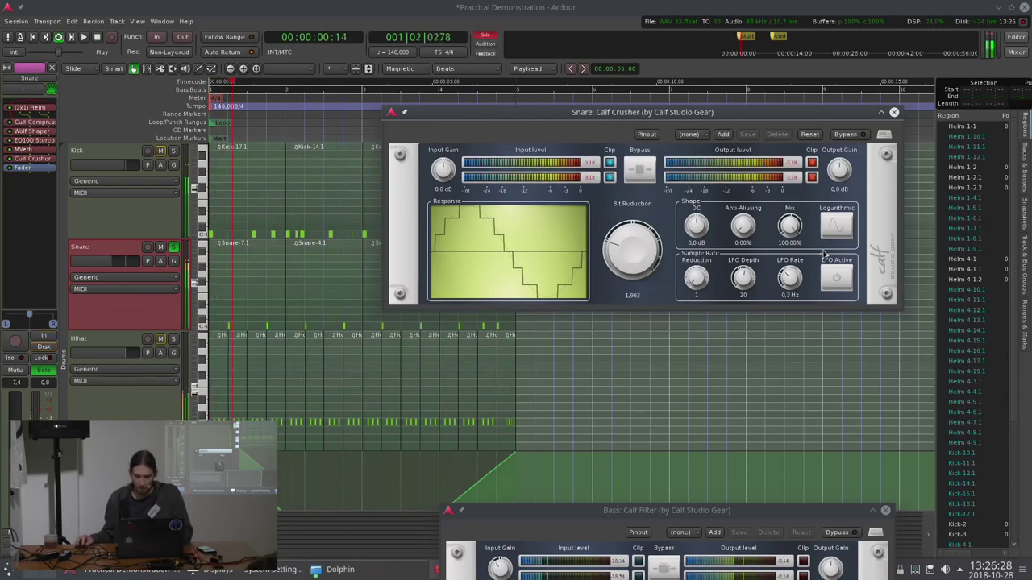
pyautogui.click(835, 228)
pyautogui.moveTo(633, 256)
pyautogui.mouseDown()
pyautogui.moveTo(633, 290)
pyautogui.moveTo(633, 258)
pyautogui.mouseUp()
pyautogui.press('space')
pyautogui.click(835, 229)
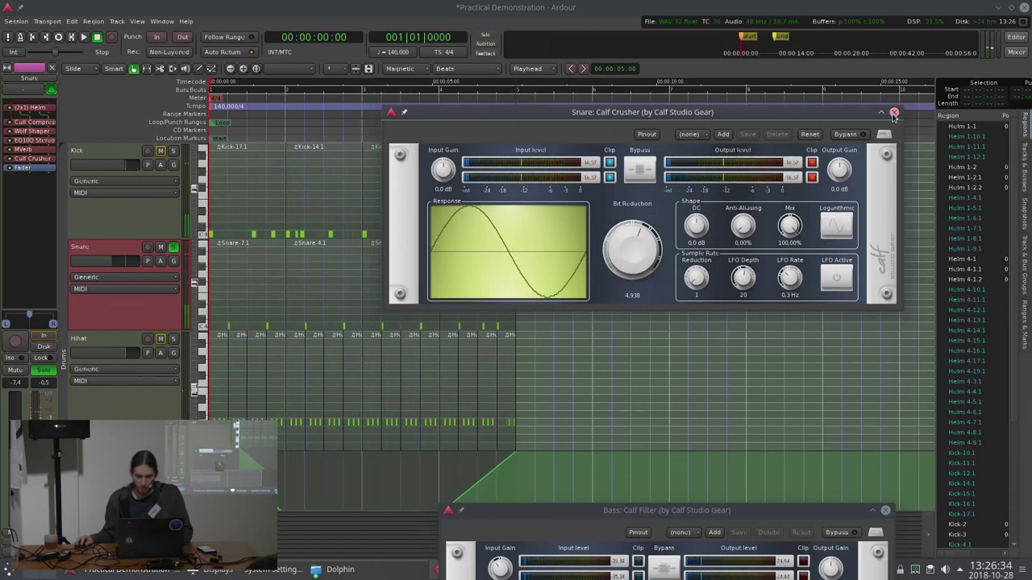
# Raise sample-rate reduction to about 8.7, set bit reduction near 3.5, and audition the crushed snare.
pyautogui.press('space')
pyautogui.moveTo(696, 277); pyautogui.dragTo(704, 223)
pyautogui.press('space')
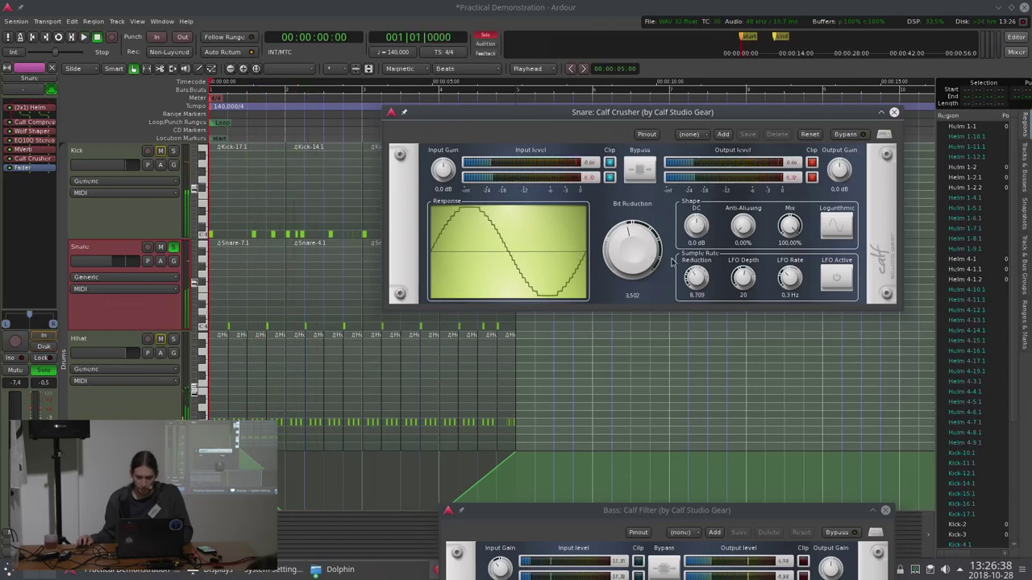
pyautogui.moveTo(631, 258); pyautogui.dragTo(641, 235)
pyautogui.press('space')
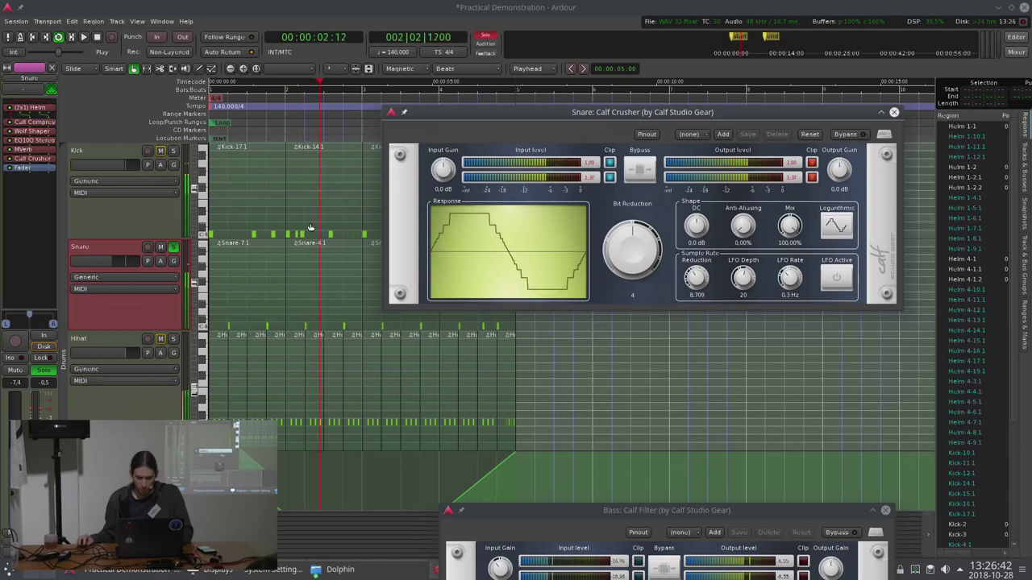
pyautogui.press('space')
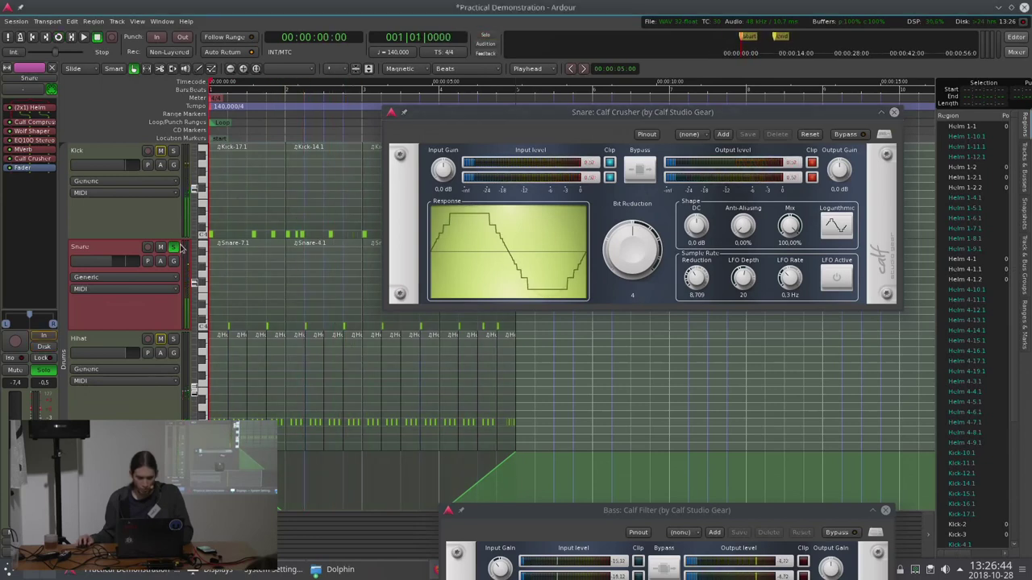
pyautogui.press('space')
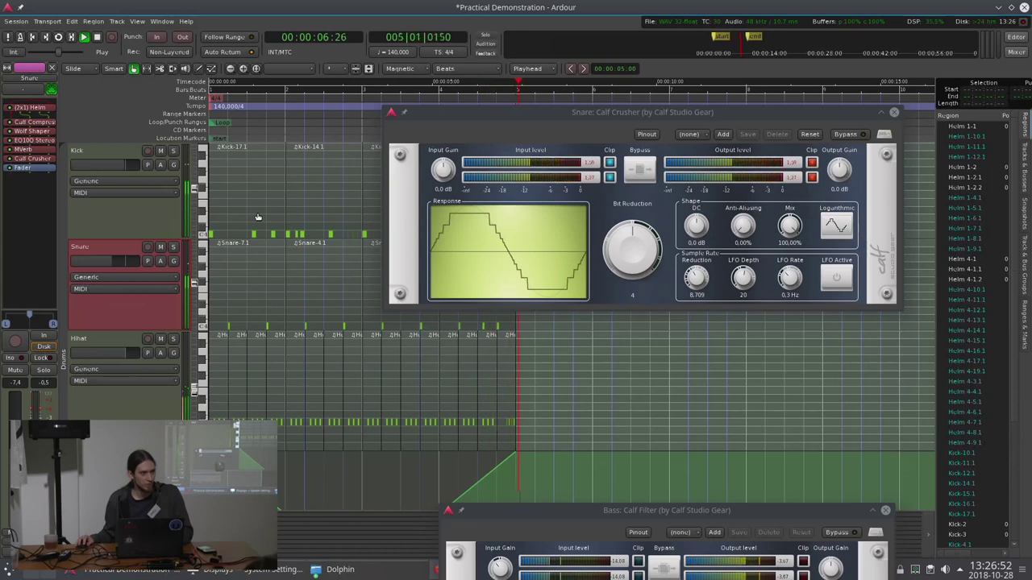
pyautogui.press('space')
# Close the Crusher window, delete the Calf Crusher from the Snare, and audition the dry snare.
pyautogui.click(893, 112)
pyautogui.scroll(5, 323, 242)
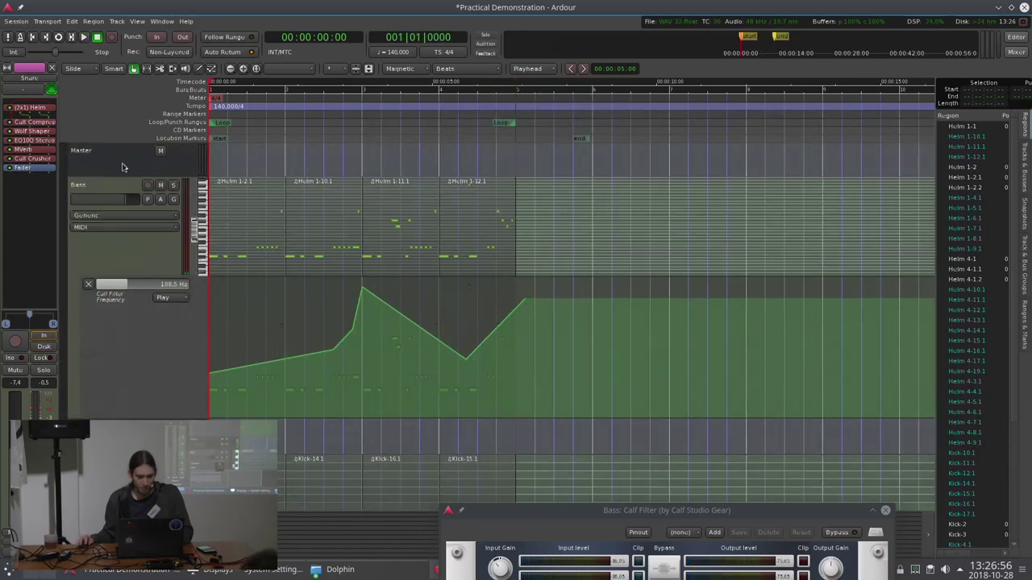
pyautogui.click(229, 150)
pyautogui.press('space')
pyautogui.press('space')
pyautogui.scroll(-5, 270, 198)
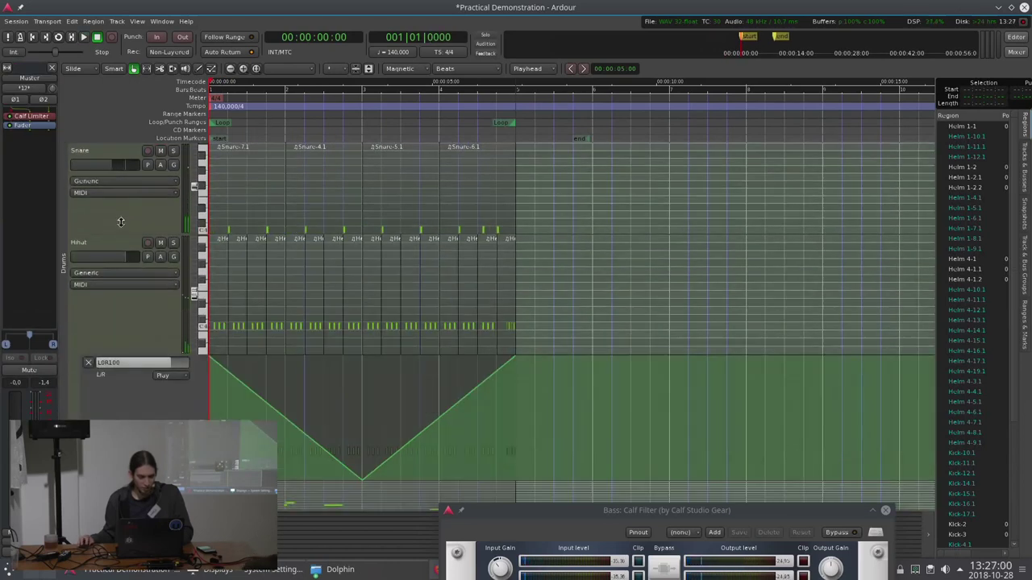
pyautogui.click(121, 222)
pyautogui.rightClick(46, 158)
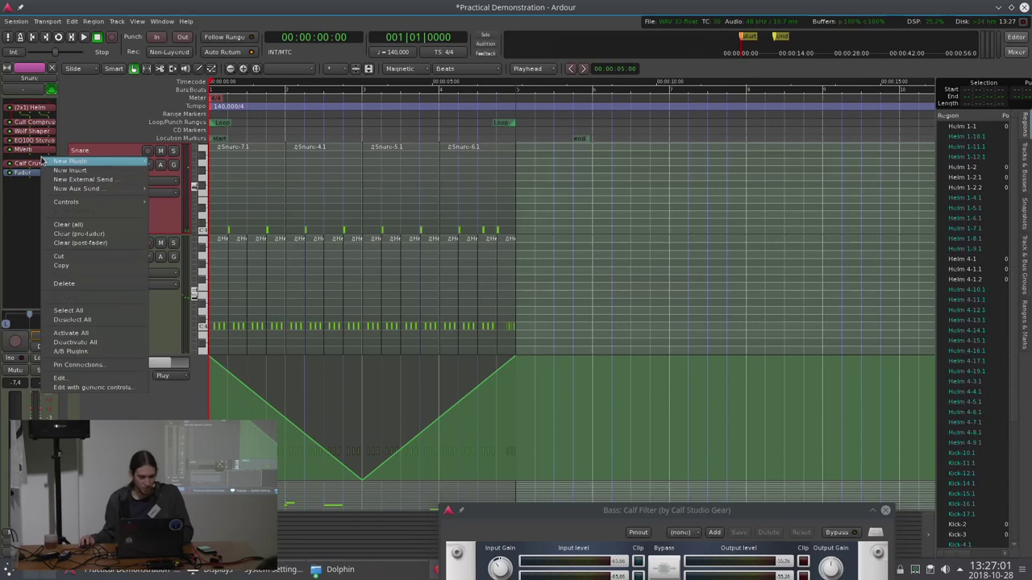
pyautogui.click(64, 283)
pyautogui.press('space')
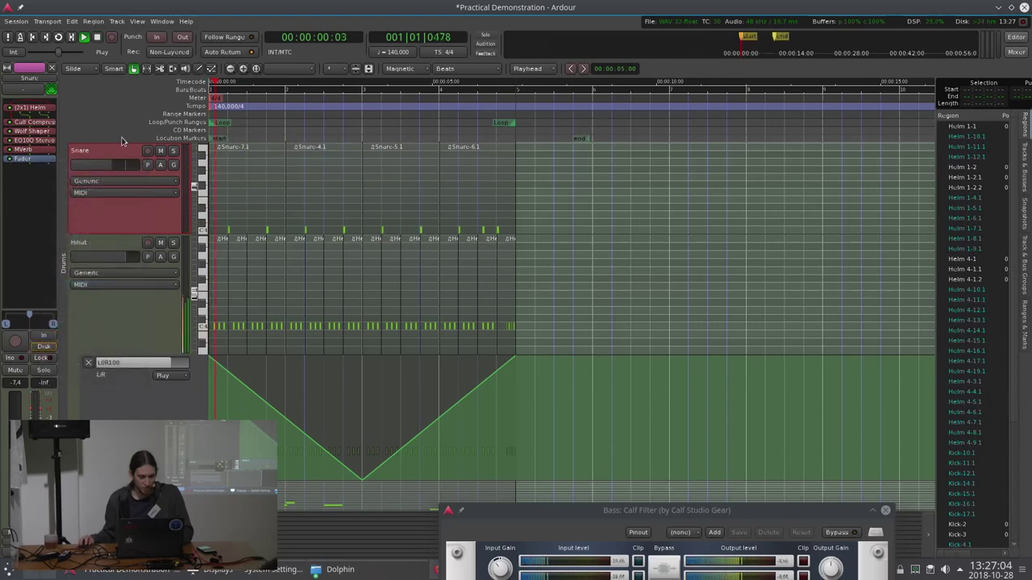
pyautogui.press('space')
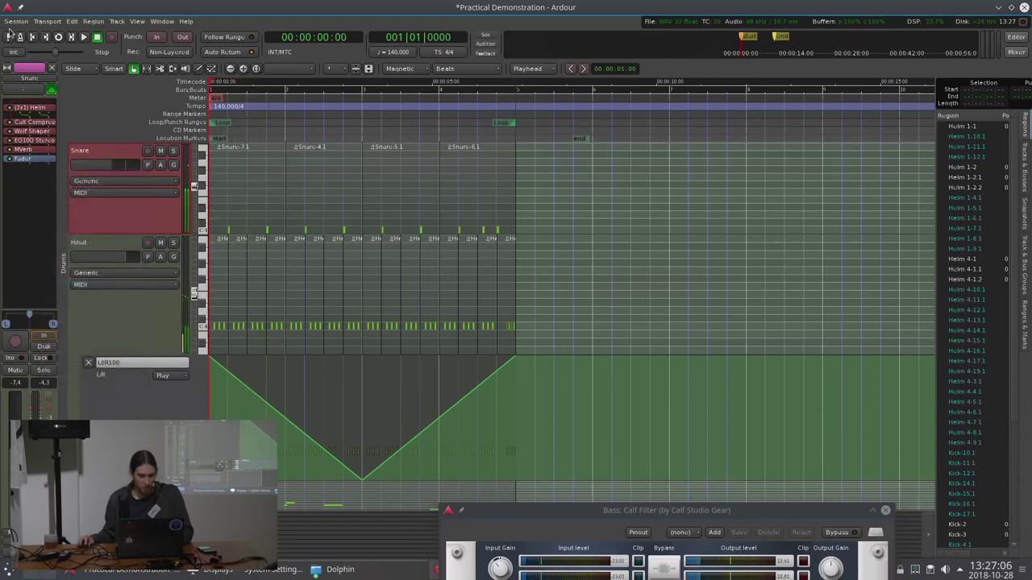
# Switch to a new snapshot named 'Practical Demonstration 02' without saving the current one.
pyautogui.click(14, 22)
pyautogui.click(81, 101)
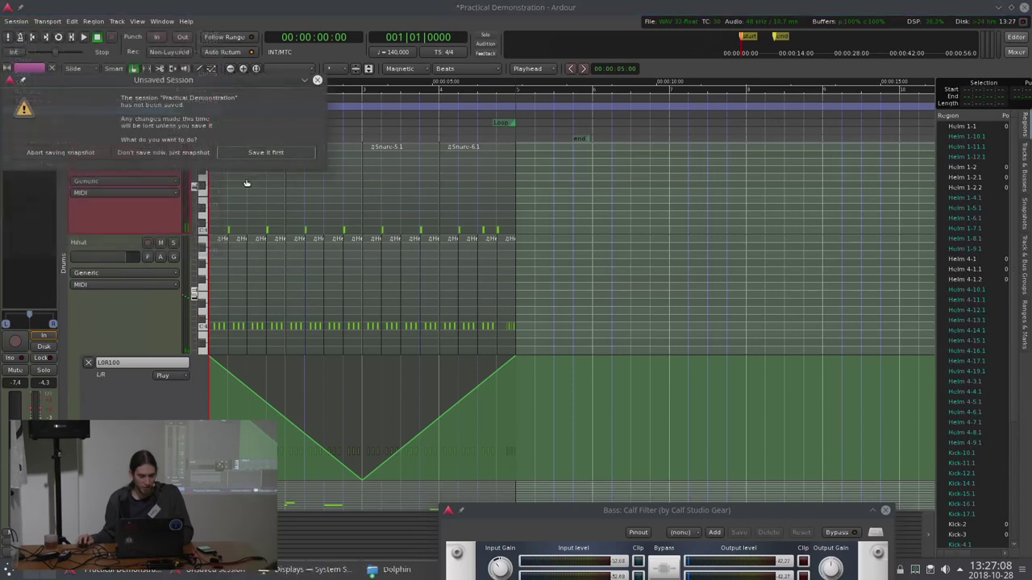
pyautogui.click(180, 153)
pyautogui.click(245, 161)
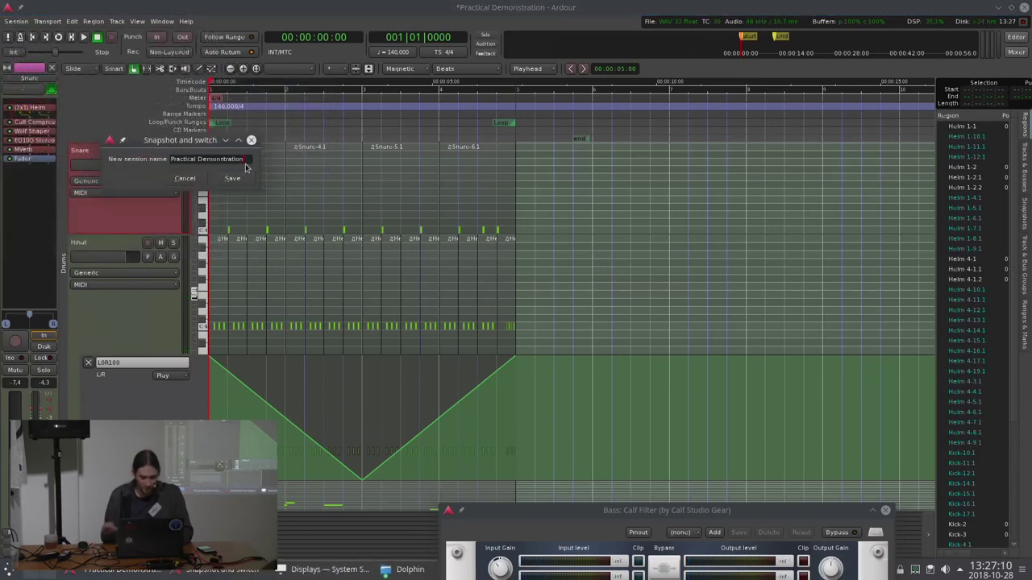
pyautogui.write('02')
pyautogui.press('Return')
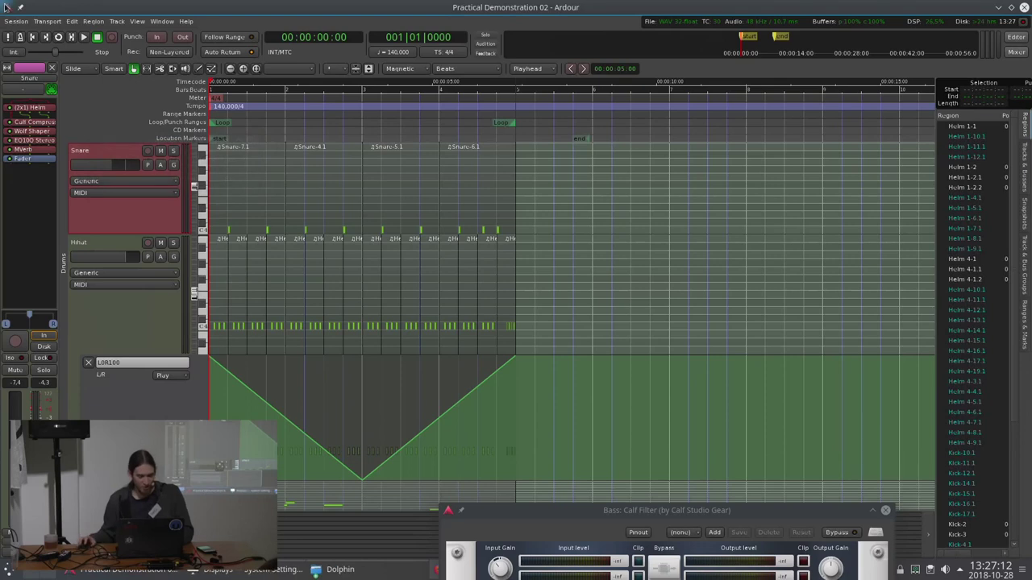
# Reopen the 'Practical Demonstration 02' snapshot from the Recent sessions list.
pyautogui.click(14, 22)
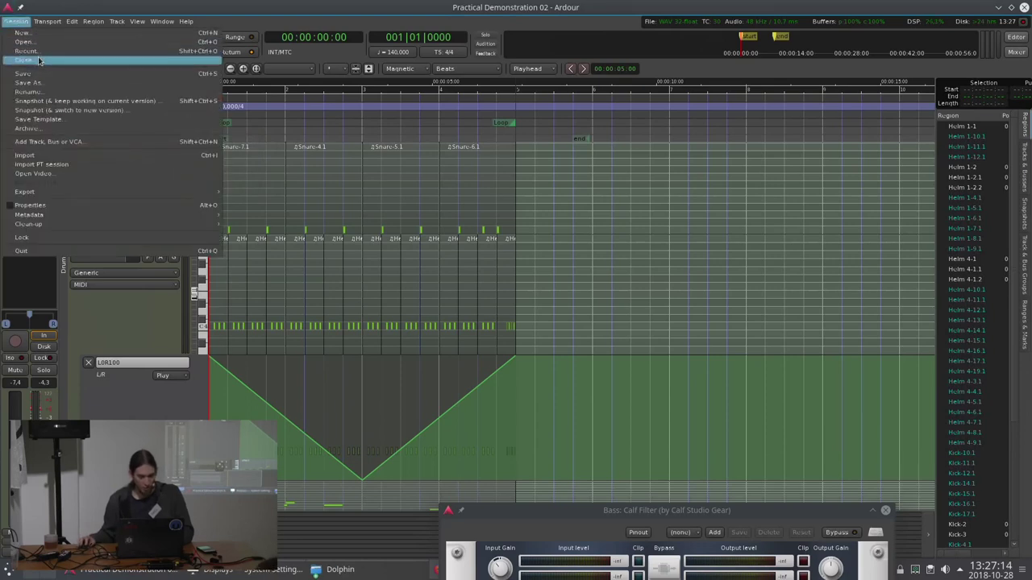
pyautogui.click(296, 168)
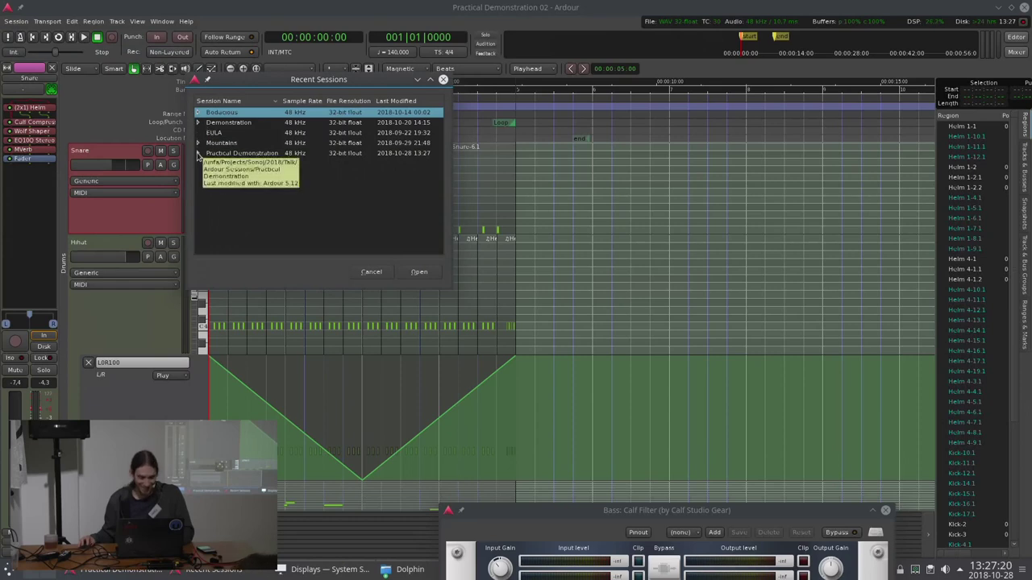
pyautogui.click(197, 153)
pyautogui.click(241, 173)
pyautogui.click(433, 271)
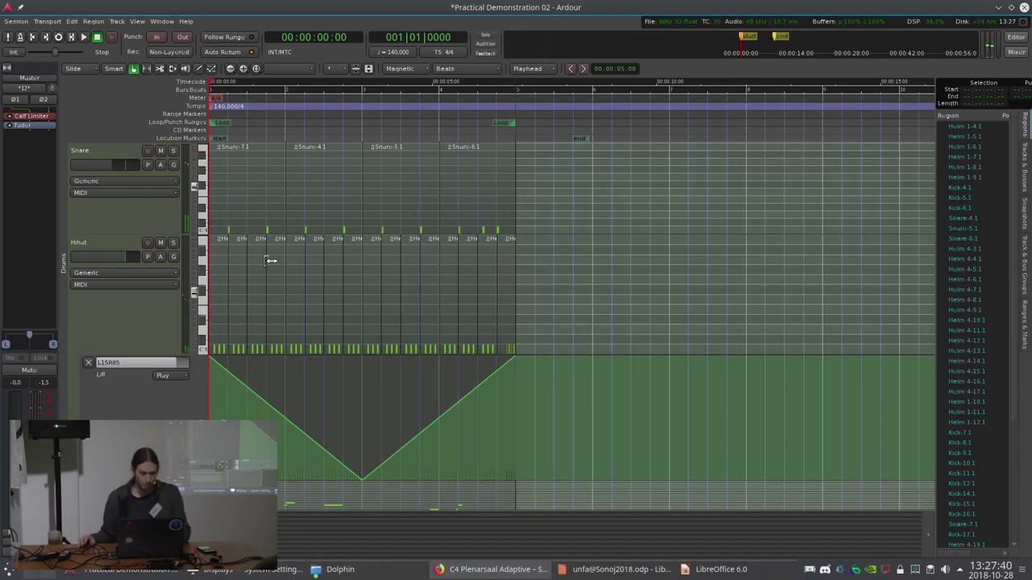
# Shorten the pan automation lane, make the Snare track taller, select its regions and solo it.
pyautogui.scroll(-5, 270, 260)
pyautogui.moveTo(151, 266); pyautogui.dragTo(152, 228)
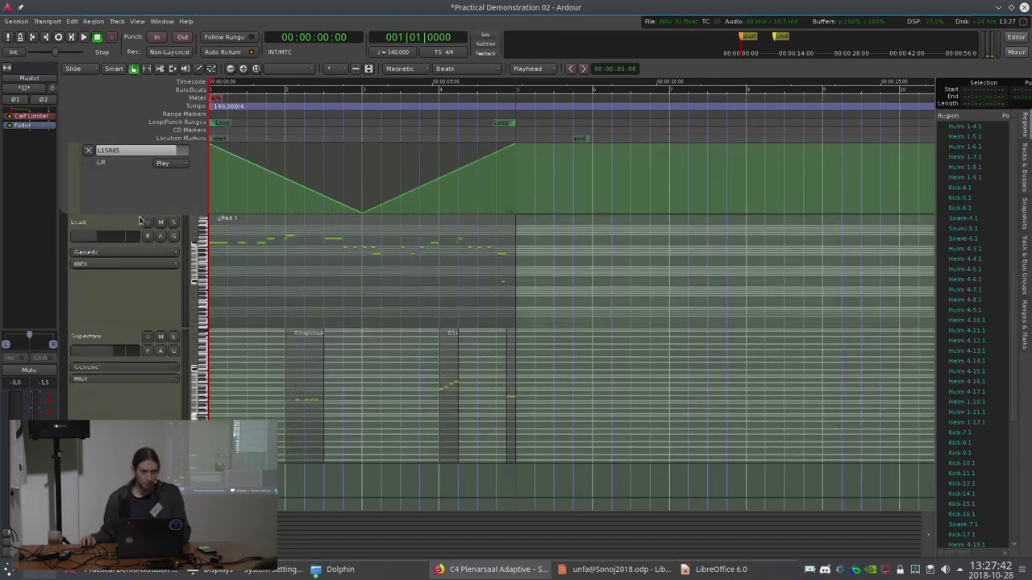
pyautogui.scroll(5, 117, 348)
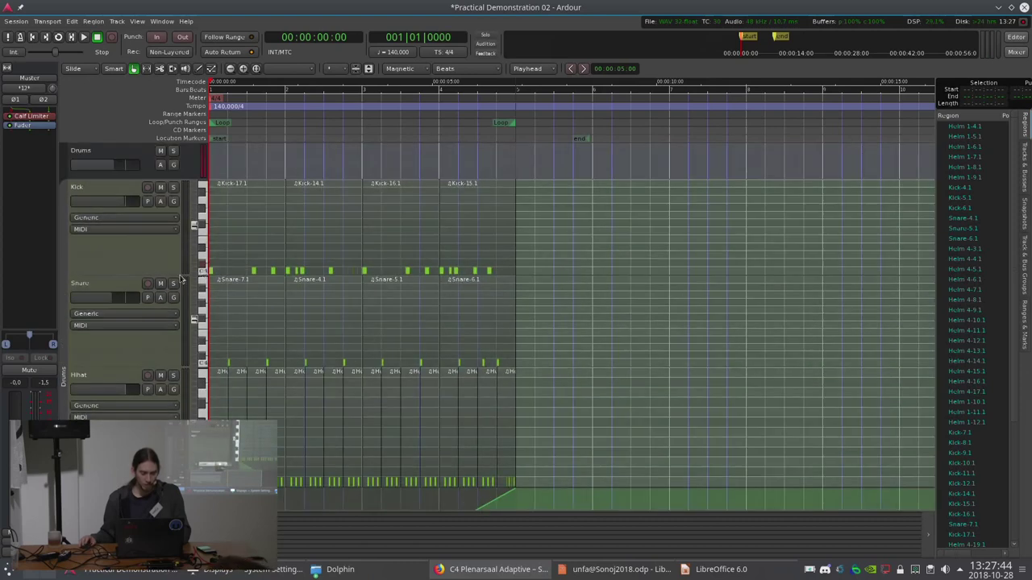
pyautogui.moveTo(117, 348); pyautogui.dragTo(113, 388)
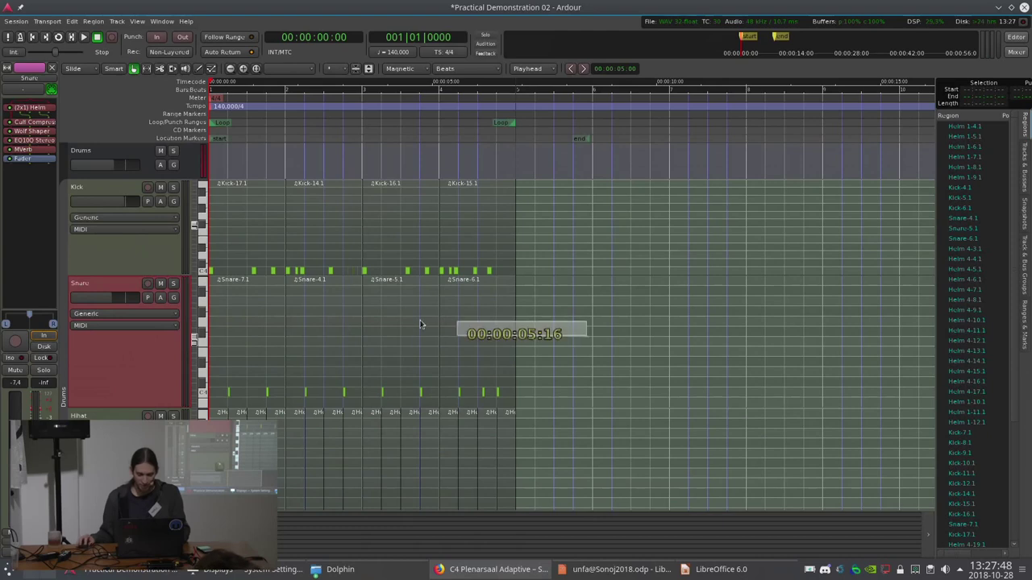
pyautogui.hotkey('ctrl', 'a')
pyautogui.press('space')
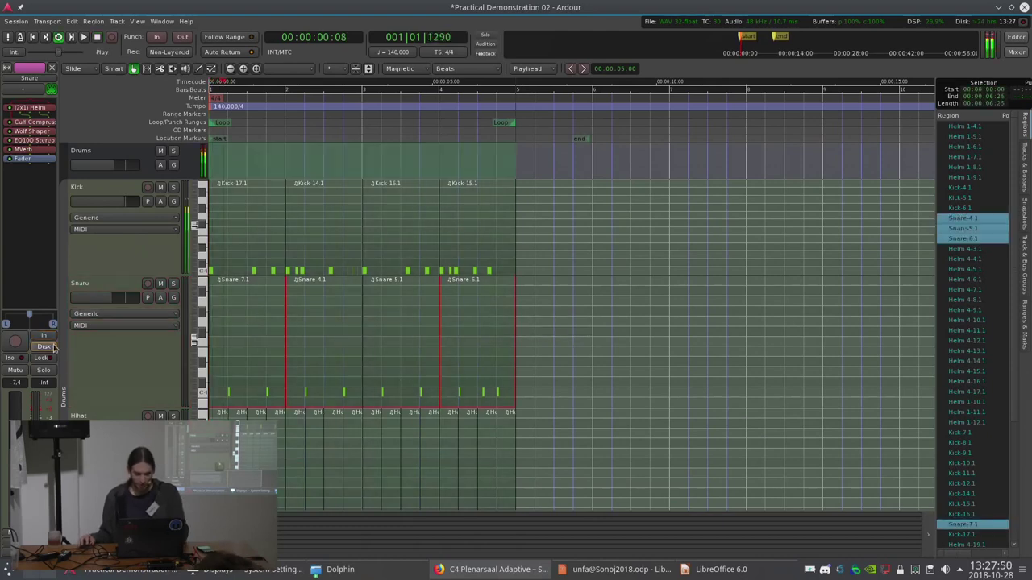
pyautogui.click(173, 284)
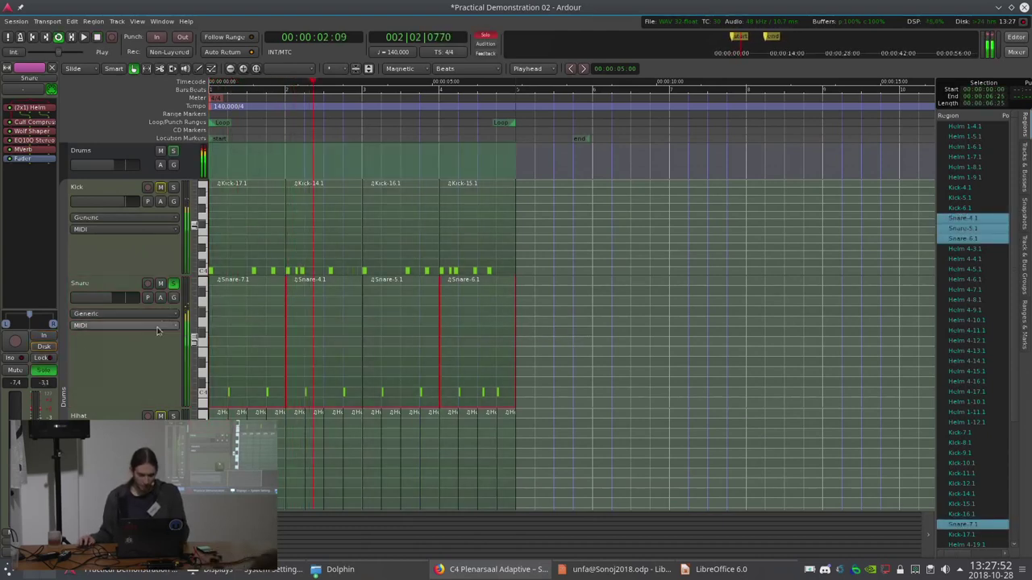
pyautogui.press('space')
# Show the Snare's MVerb reverb settings and raise its Mix to 1% while listening.
pyautogui.click(120, 359)
pyautogui.click(27, 160)
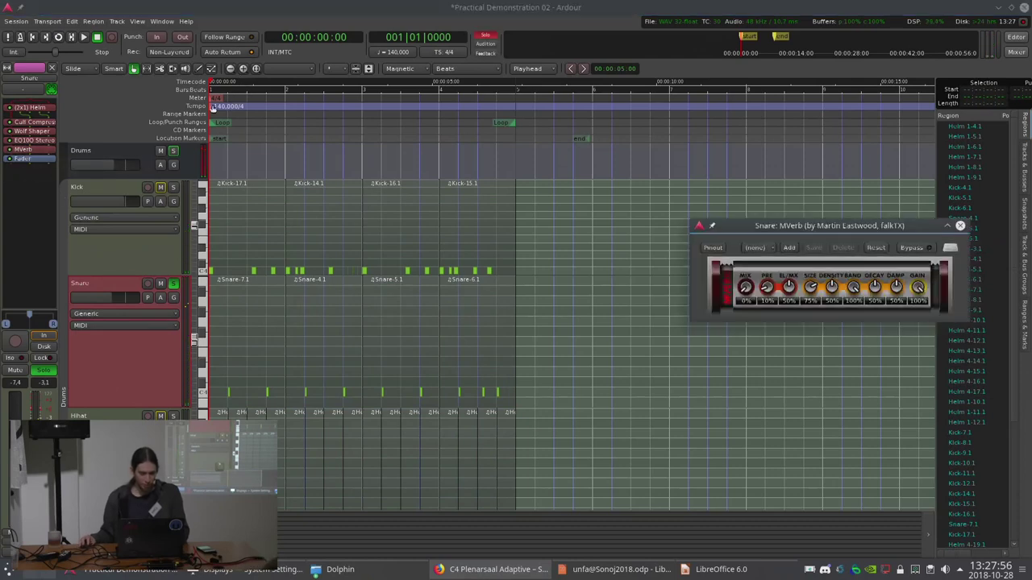
pyautogui.moveTo(806, 230); pyautogui.dragTo(647, 194)
pyautogui.press('space')
pyautogui.moveTo(589, 255); pyautogui.dragTo(587, 252)
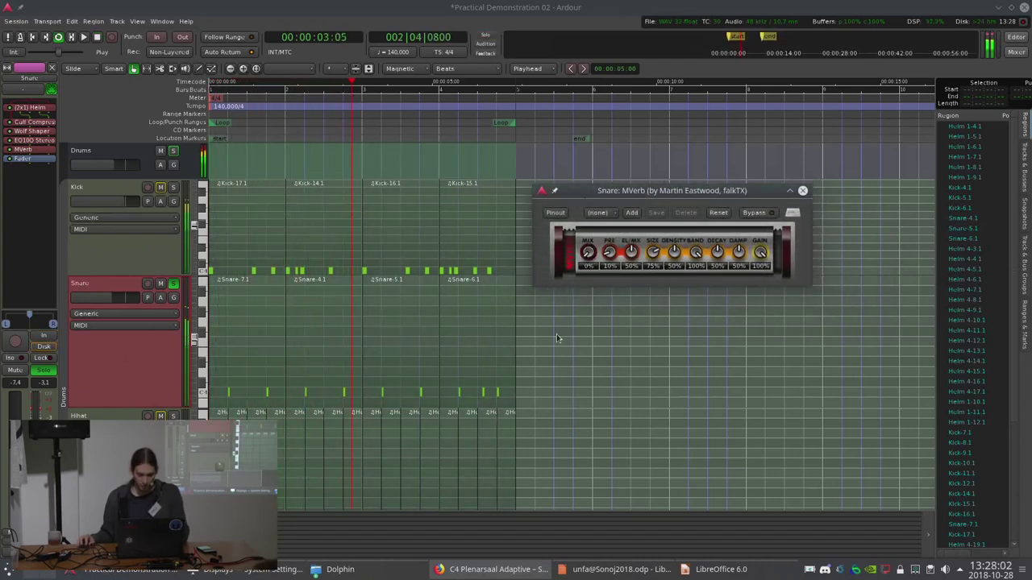
pyautogui.press('space')
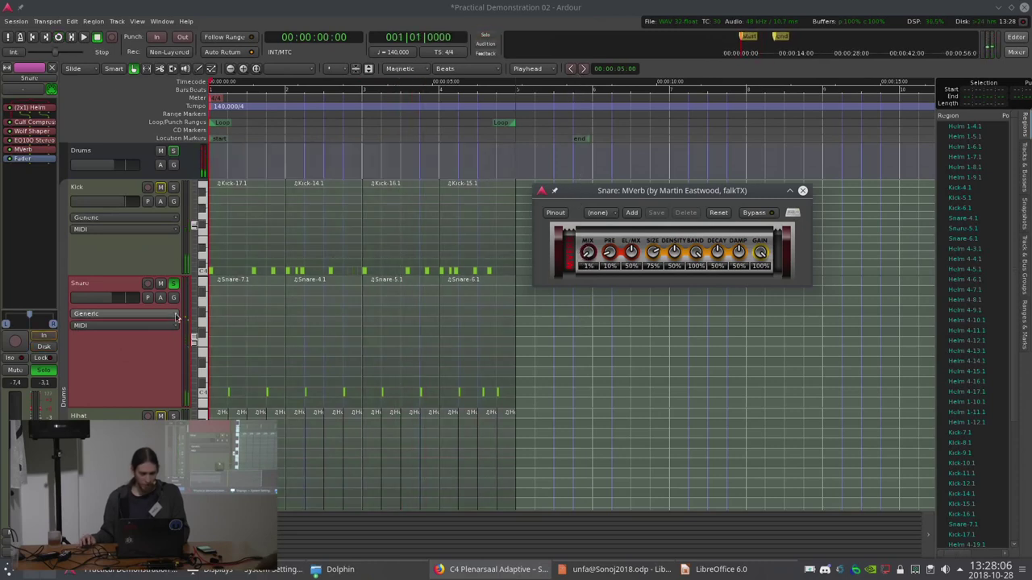
# Show the Snare's MVerb Mix automation lane in Play mode and switch to Draw mode.
pyautogui.click(160, 297)
pyautogui.moveTo(183, 342)
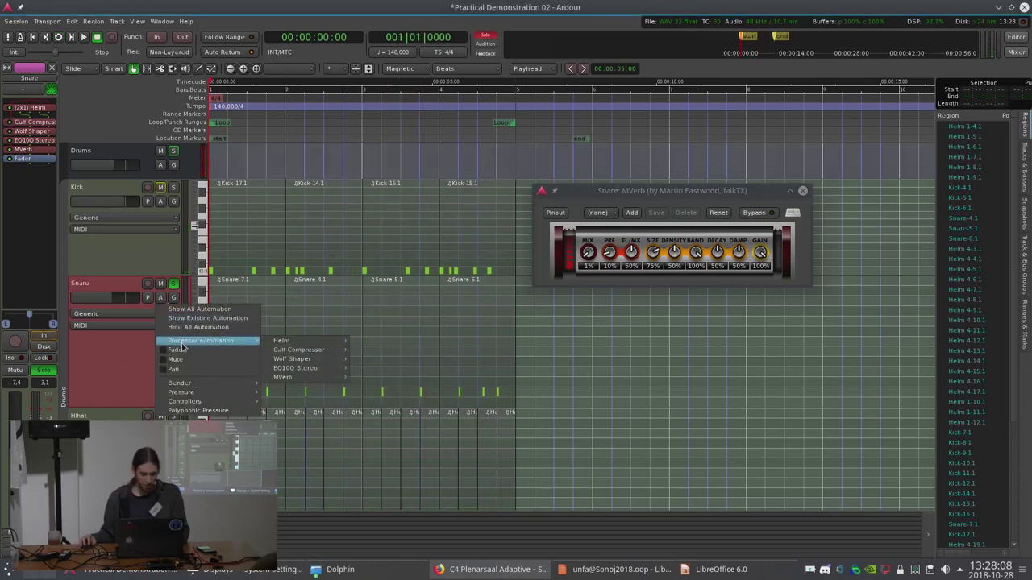
pyautogui.moveTo(283, 379)
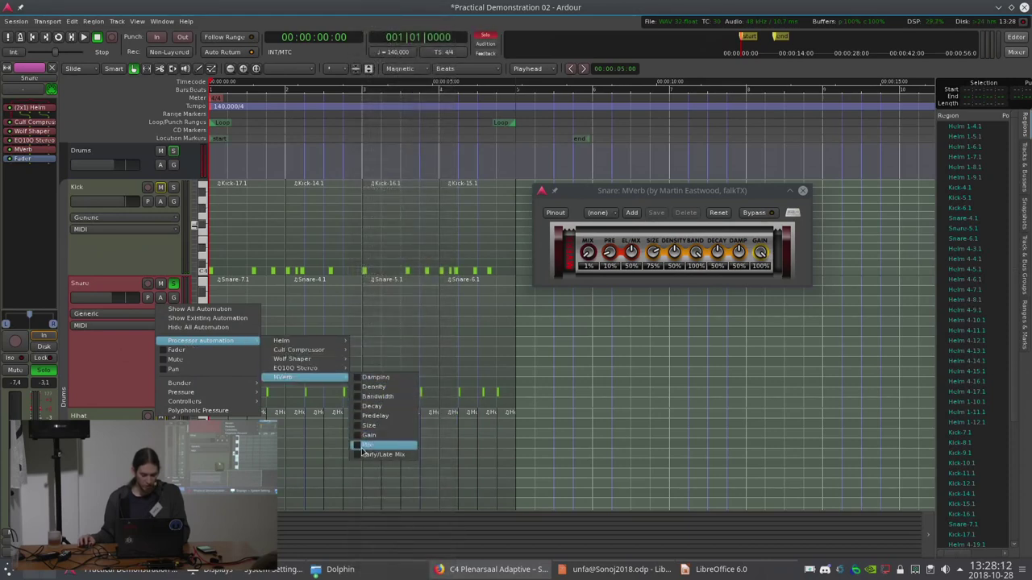
pyautogui.click(367, 445)
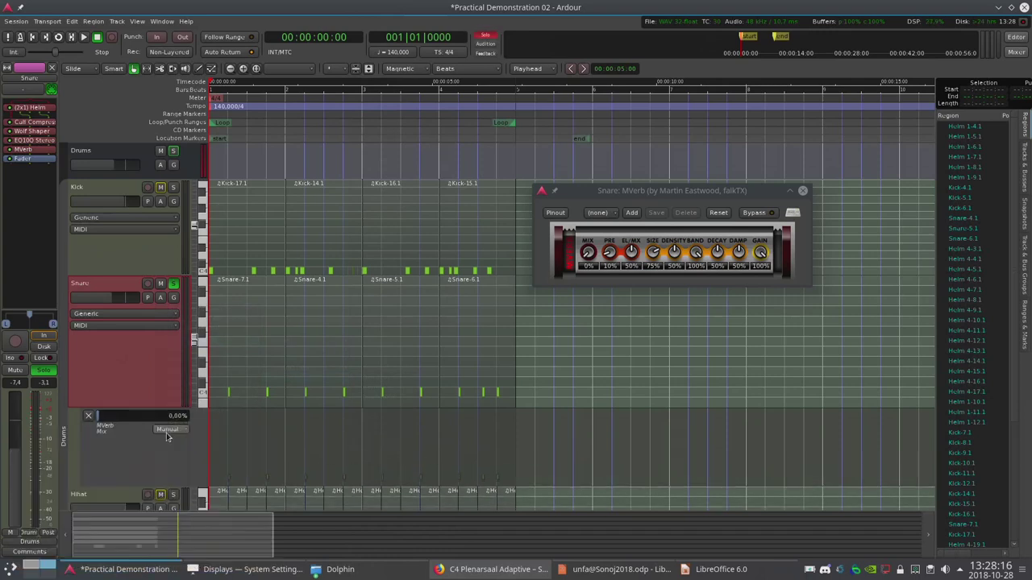
pyautogui.click(166, 441)
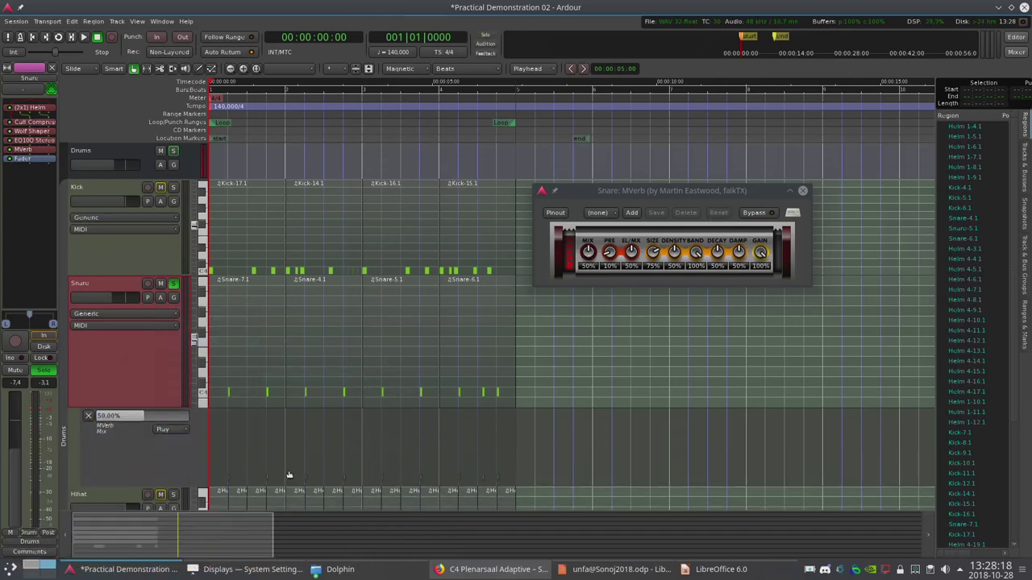
pyautogui.press('d')
# Draw a raised reverb plateau from 0% and a sharp spike on the MVerb Mix lane.
pyautogui.click(339, 486)
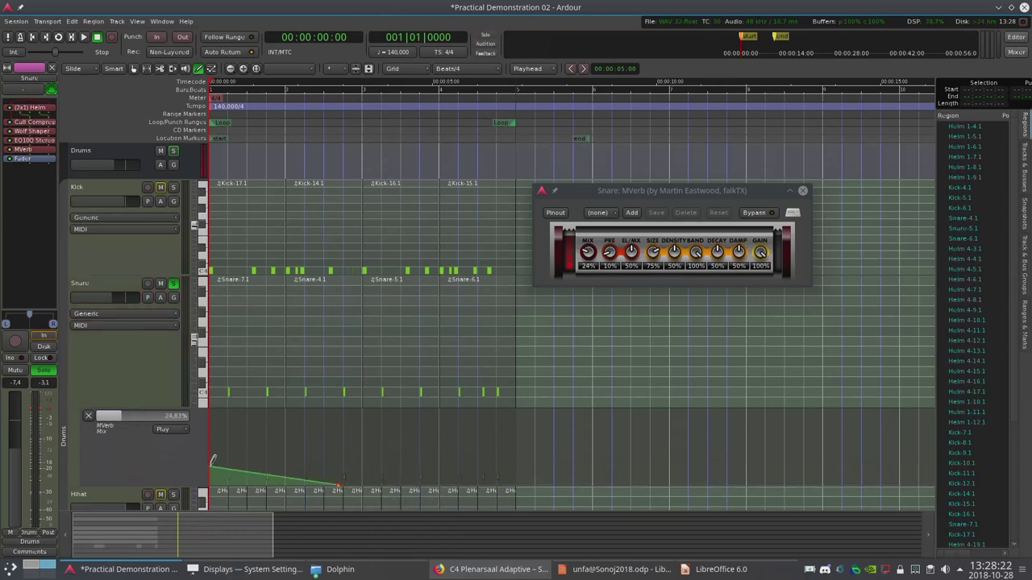
pyautogui.moveTo(218, 465); pyautogui.dragTo(217, 488)
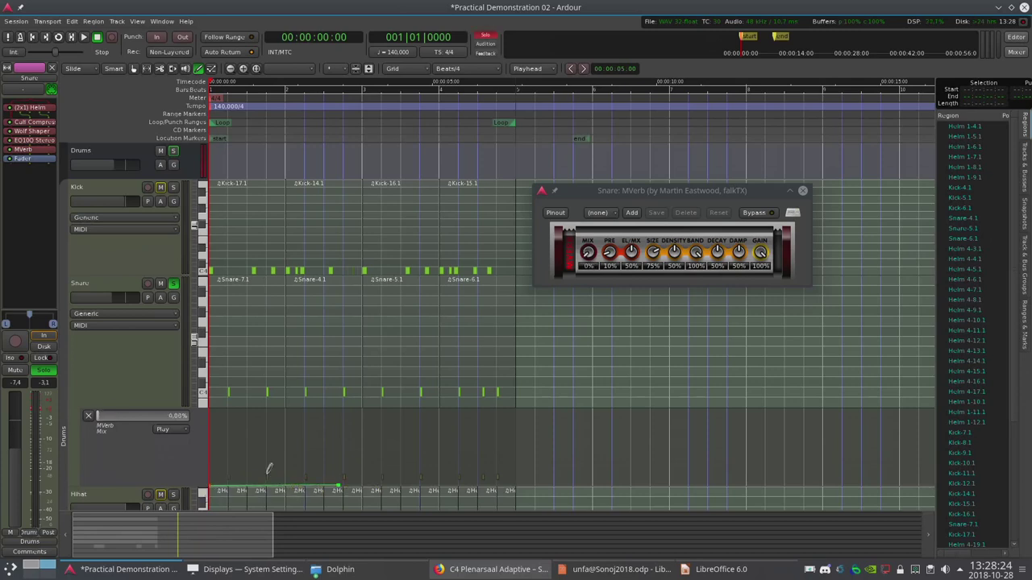
pyautogui.keyDown('ctrl'); pyautogui.scroll(1, 331, 471); pyautogui.keyUp('ctrl')
pyautogui.moveTo(357, 479)
pyautogui.mouseDown()
pyautogui.moveTo(394, 457)
pyautogui.moveTo(396, 484)
pyautogui.mouseUp()
pyautogui.press('space')
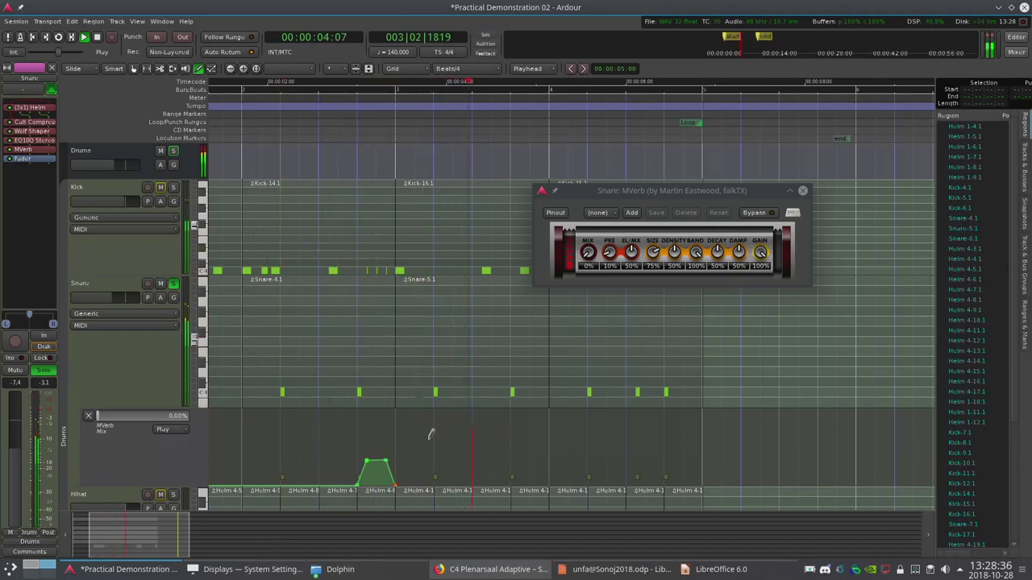
pyautogui.press('space')
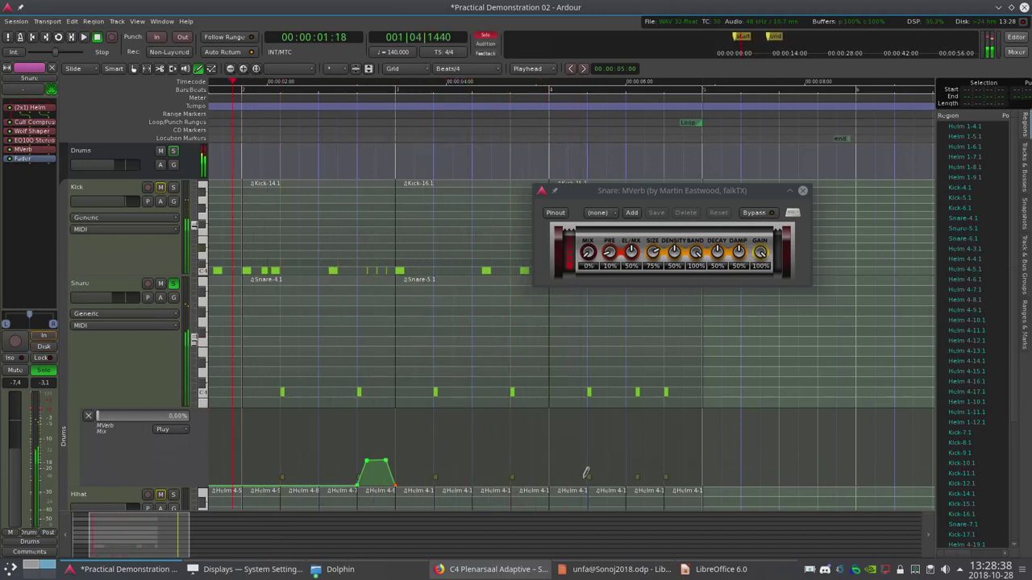
pyautogui.click(588, 485)
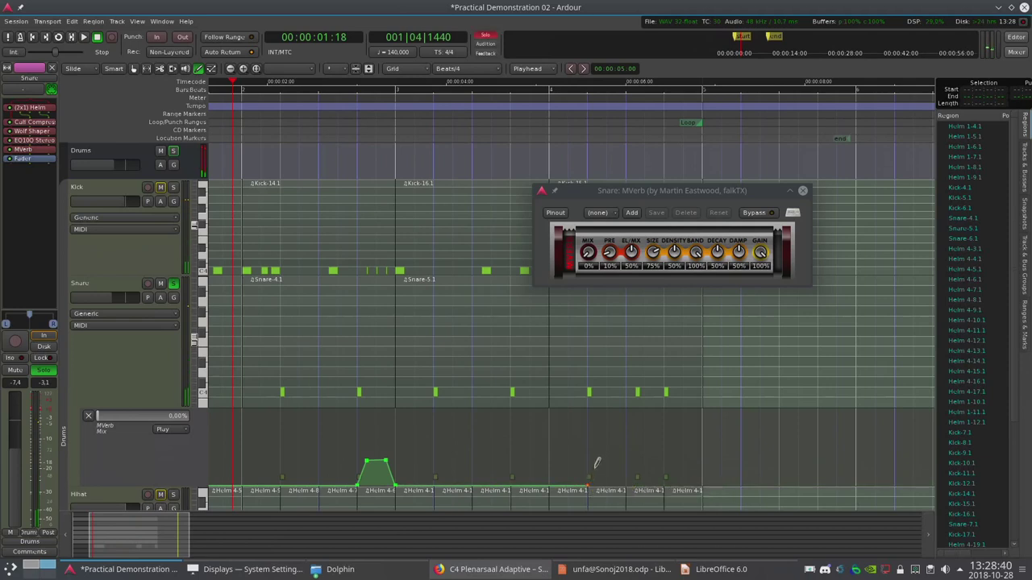
pyautogui.moveTo(597, 463)
pyautogui.mouseDown()
pyautogui.moveTo(606, 467)
pyautogui.moveTo(611, 448)
pyautogui.moveTo(622, 476)
pyautogui.moveTo(643, 440)
pyautogui.moveTo(643, 410)
pyautogui.moveTo(645, 484)
pyautogui.mouseUp()
# Play the passage twice to hear the Bass filter and Snare reverb spikes, then return to the start.
pyautogui.press('space')
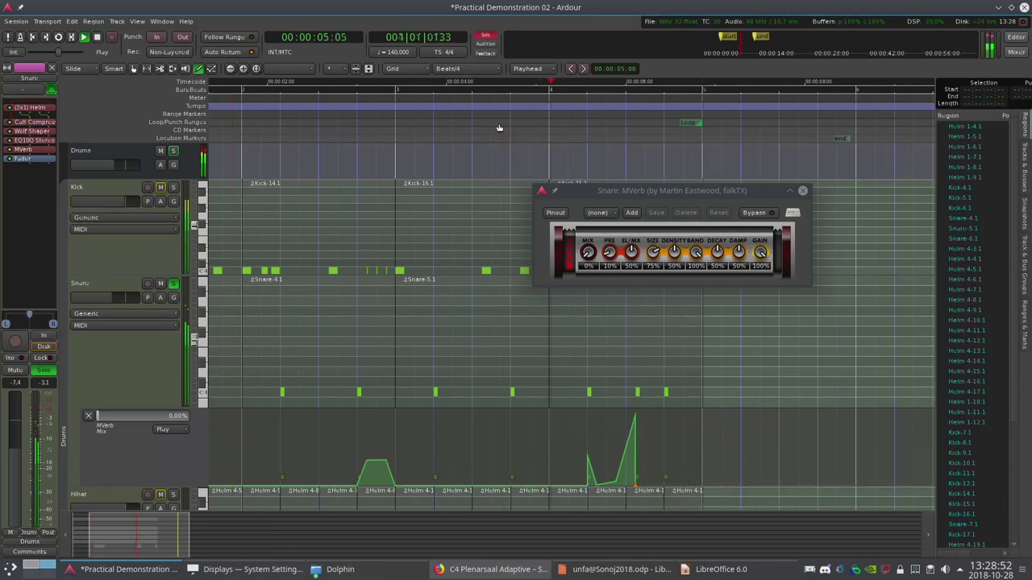
pyautogui.press('space')
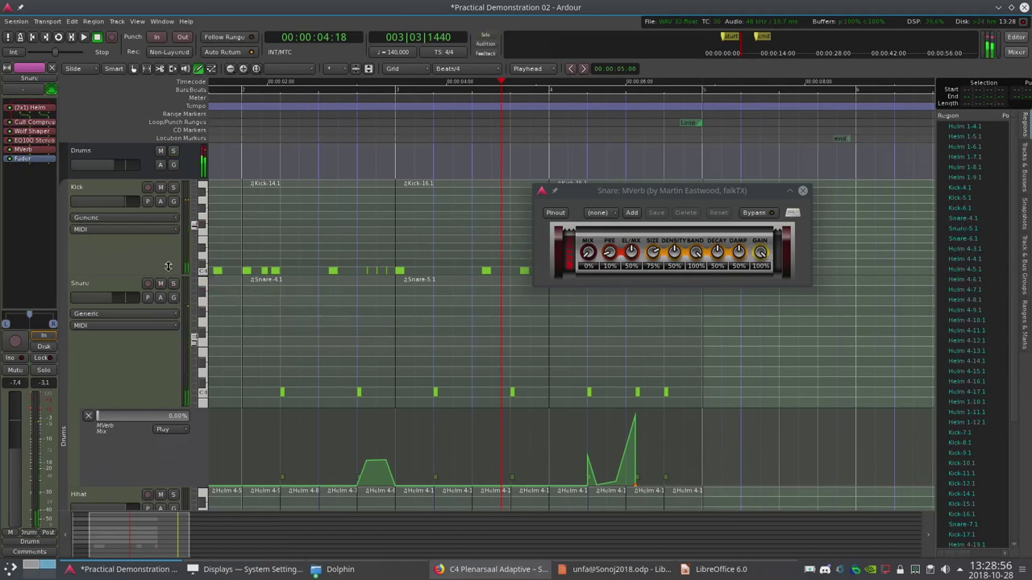
pyautogui.press('space')
pyautogui.press('space')
pyautogui.press('-')
pyautogui.scroll(-5, 323, 291)
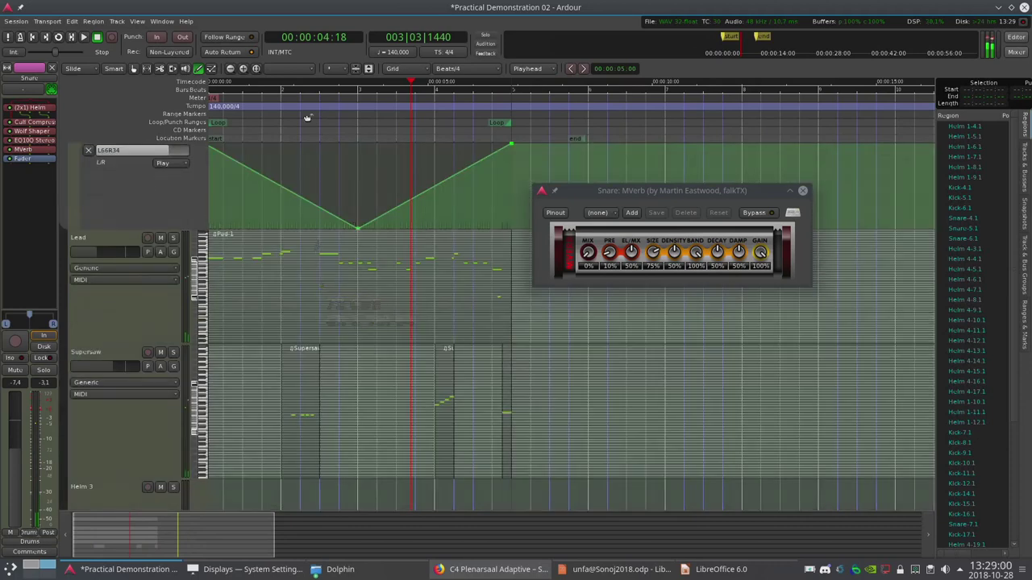
pyautogui.press('Home')
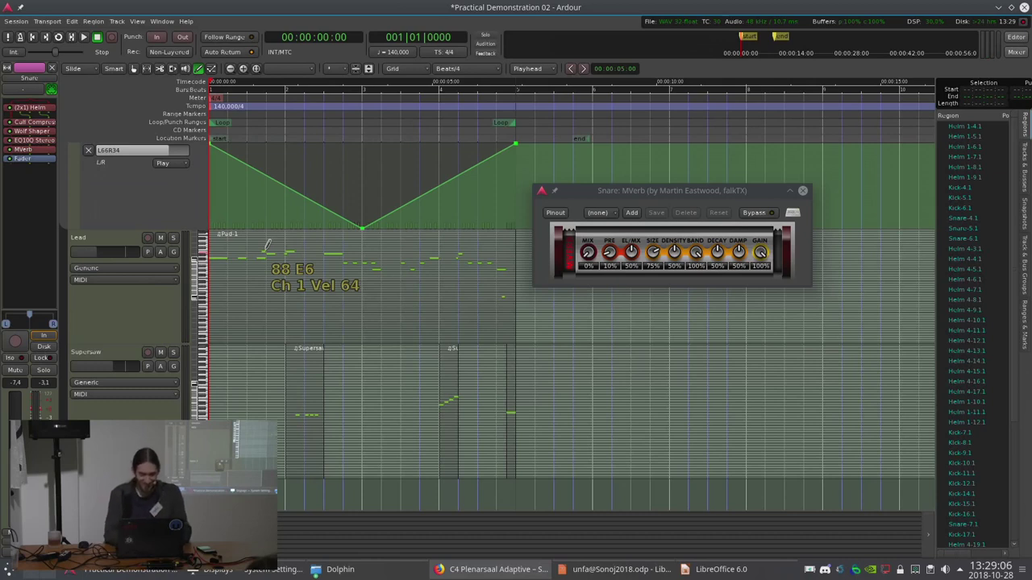
# Loop the section to hear the automation together, then stop back at 001|01|0000.
pyautogui.scroll(3, 268, 245)
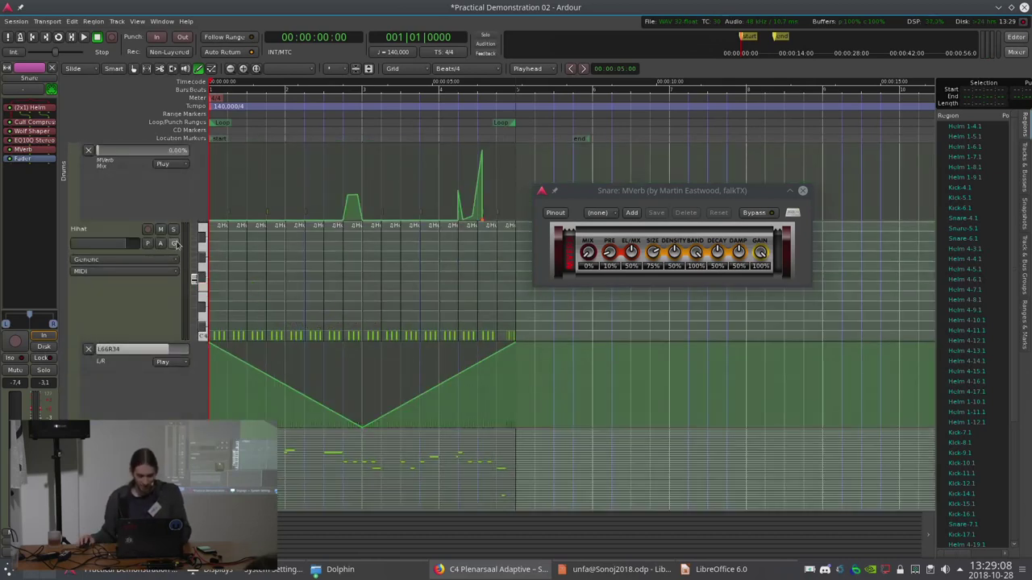
pyautogui.scroll(4, 195, 243)
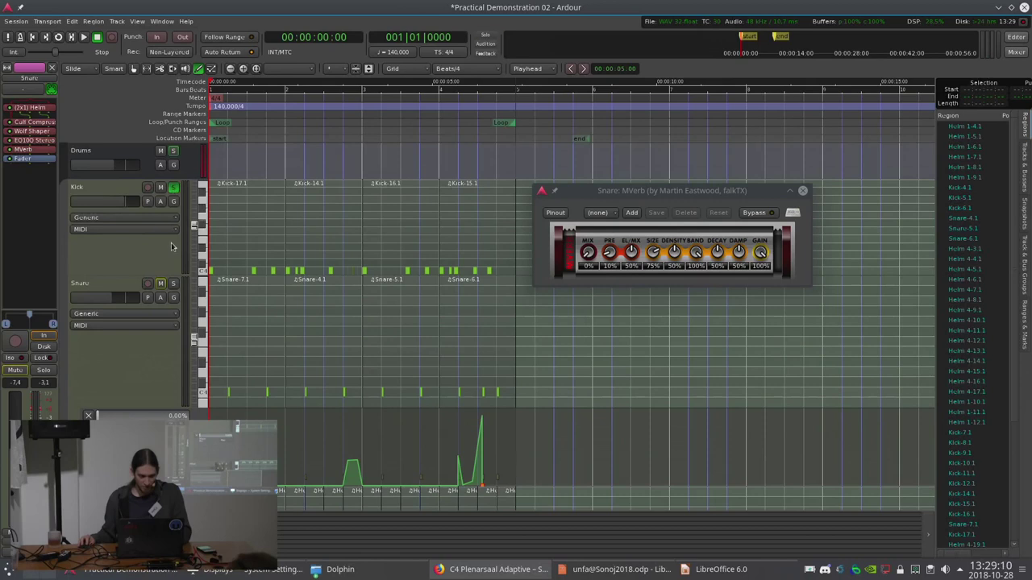
pyautogui.scroll(4, 166, 164)
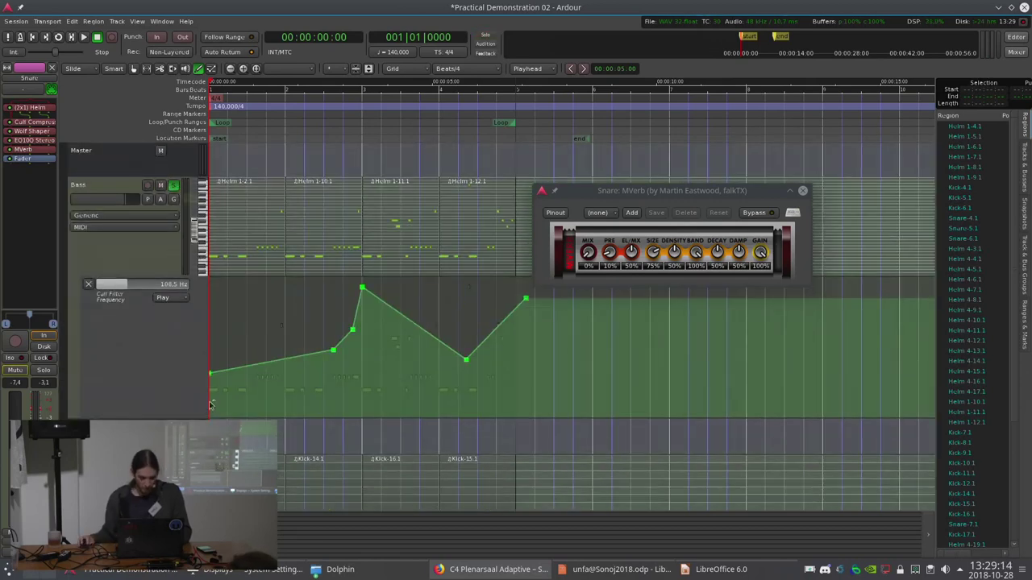
pyautogui.press('l')
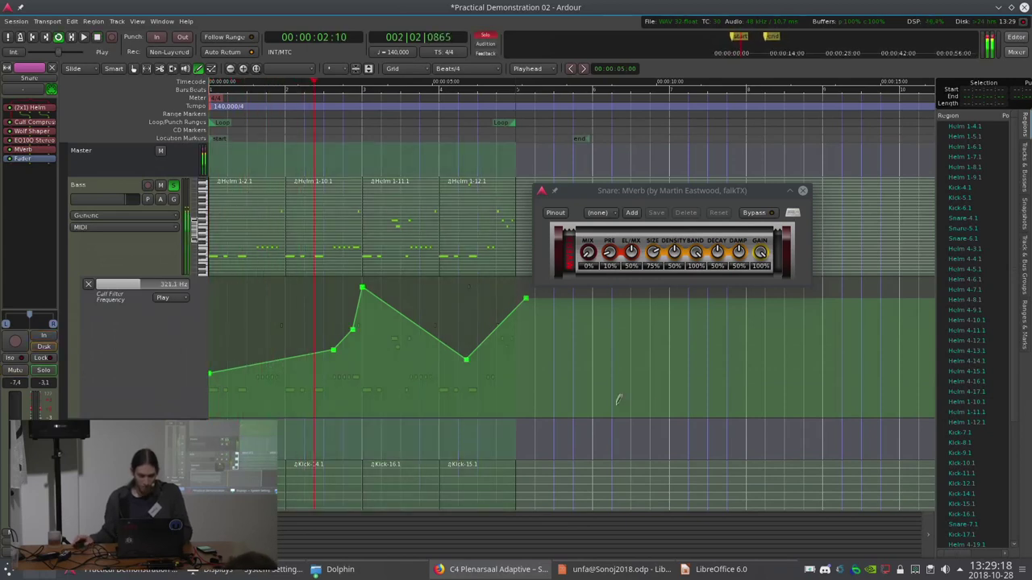
pyautogui.scroll(-4, 613, 398)
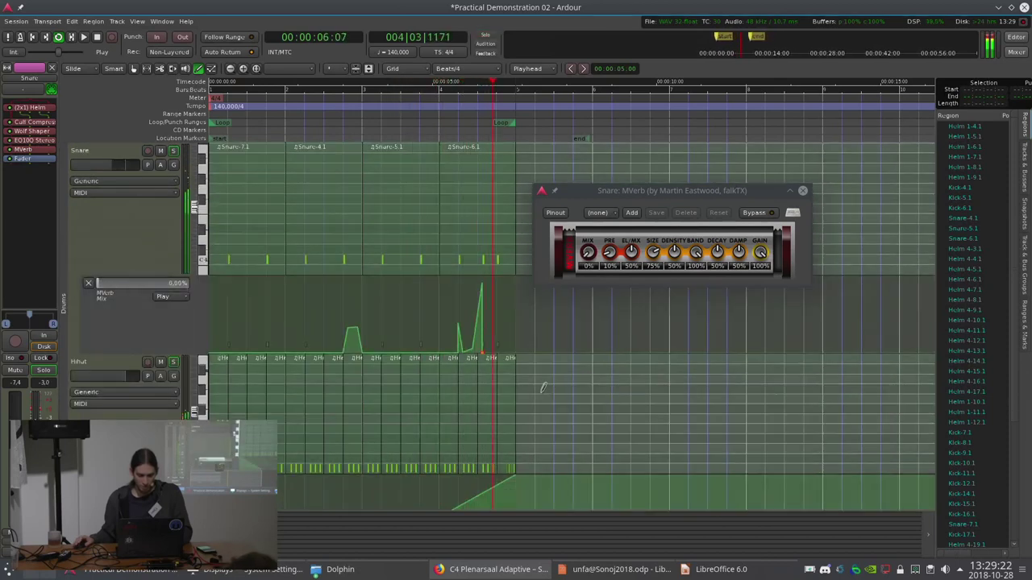
pyautogui.press('space')
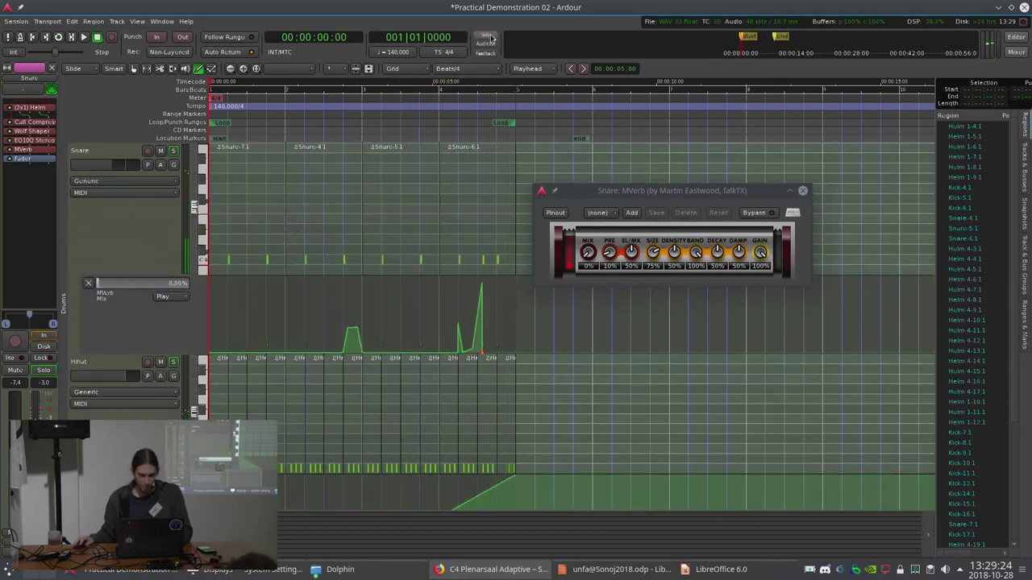
# Audition the Snare soloed, then unsoloed, to hear its current reverb swells.
pyautogui.click(173, 150)
pyautogui.press('space')
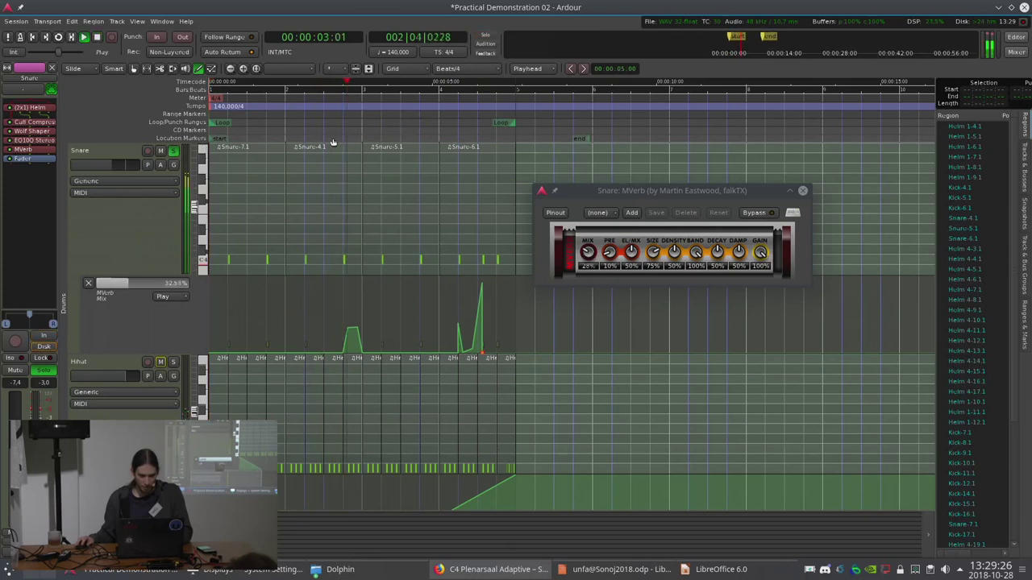
pyautogui.press('space')
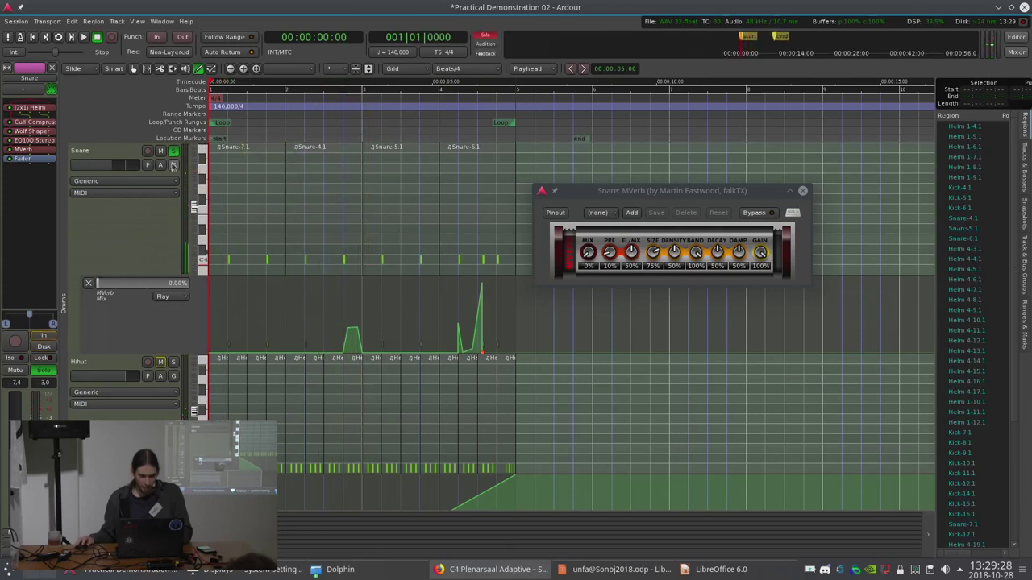
pyautogui.click(173, 150)
pyautogui.press('space')
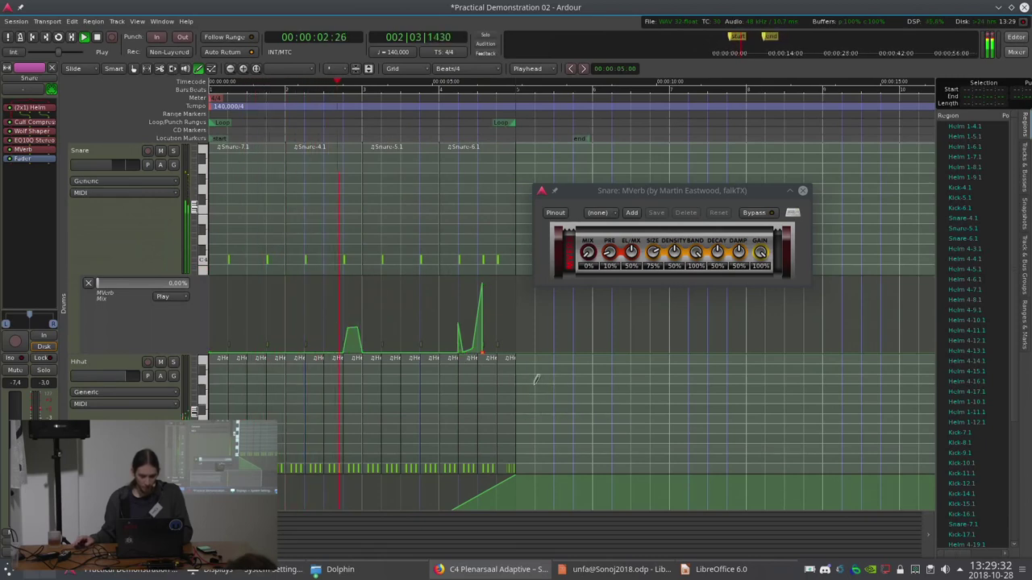
pyautogui.click(379, 186)
pyautogui.press('space')
# Raise the first Snare Mix automation peak near the top and audition it.
pyautogui.moveTo(367, 325); pyautogui.dragTo(367, 276)
pyautogui.click(325, 107)
pyautogui.press('space')
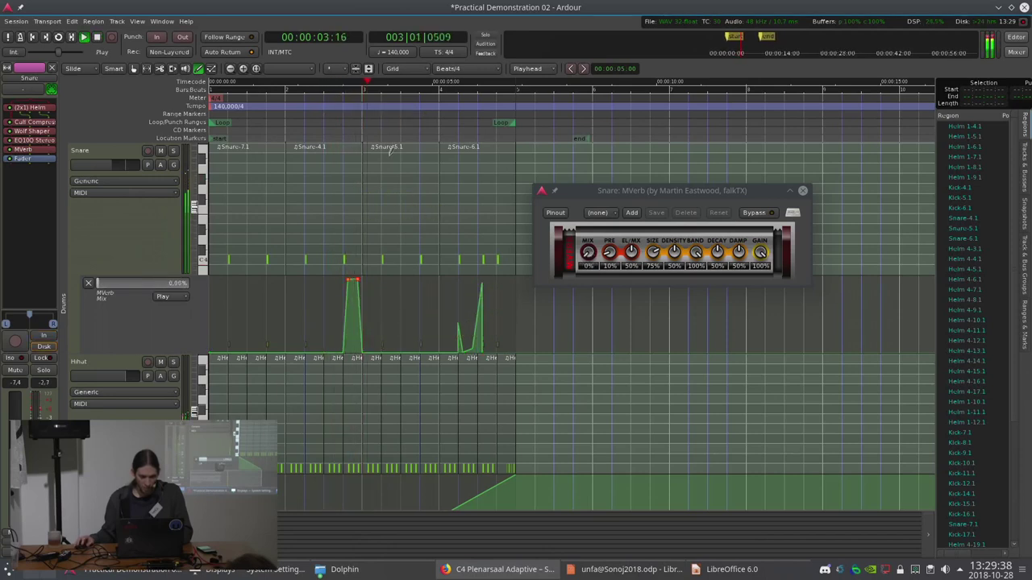
pyautogui.press('space')
pyautogui.scroll(2, 452, 309)
# Raise the point and line after the peak, lift the end point to 100%, and replay from five seconds.
pyautogui.moveTo(448, 323); pyautogui.dragTo(450, 273)
pyautogui.moveTo(471, 346); pyautogui.dragTo(510, 330)
pyautogui.scroll(-2, 484, 314)
pyautogui.scroll(2, 484, 314)
pyautogui.moveTo(468, 289); pyautogui.dragTo(475, 266)
pyautogui.click(281, 111)
pyautogui.press('space')
pyautogui.scroll(-3, 382, 218)
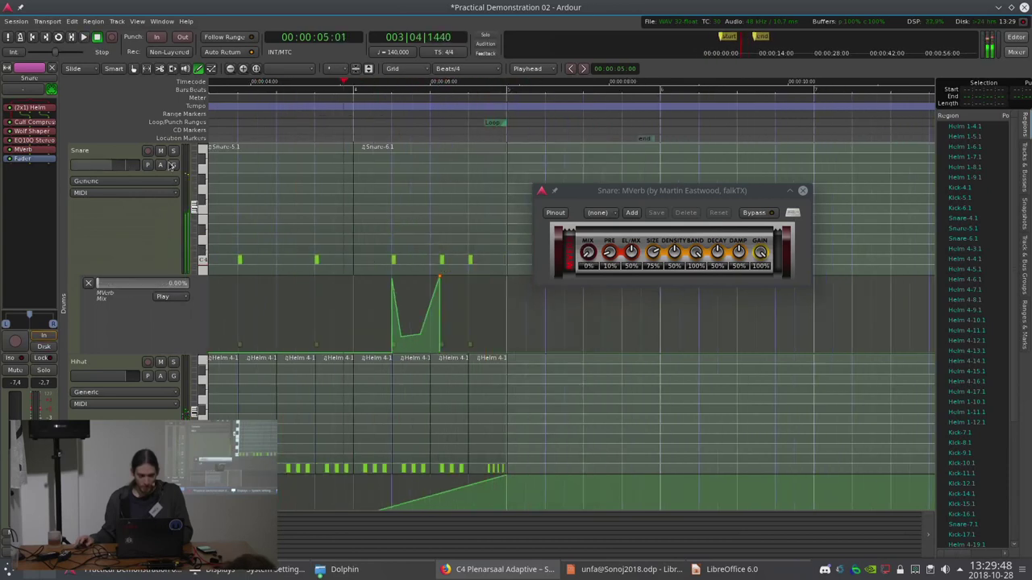
pyautogui.press('space')
pyautogui.hscroll(-2, 385, 225)
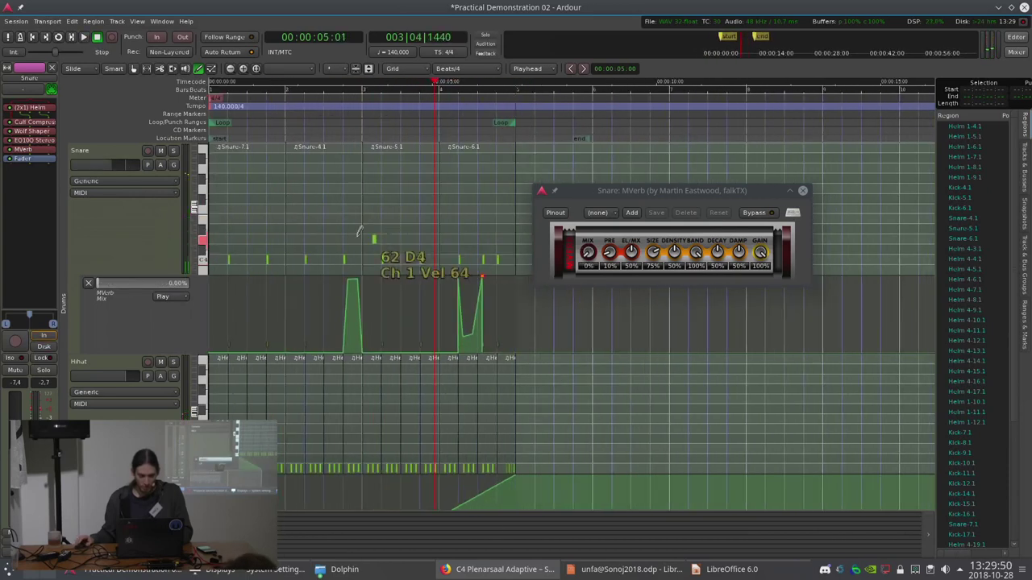
pyautogui.scroll(-3, 249, 211)
# Solo the Lead track and play its melody from the start, once straight through and once looped.
pyautogui.press('Home')
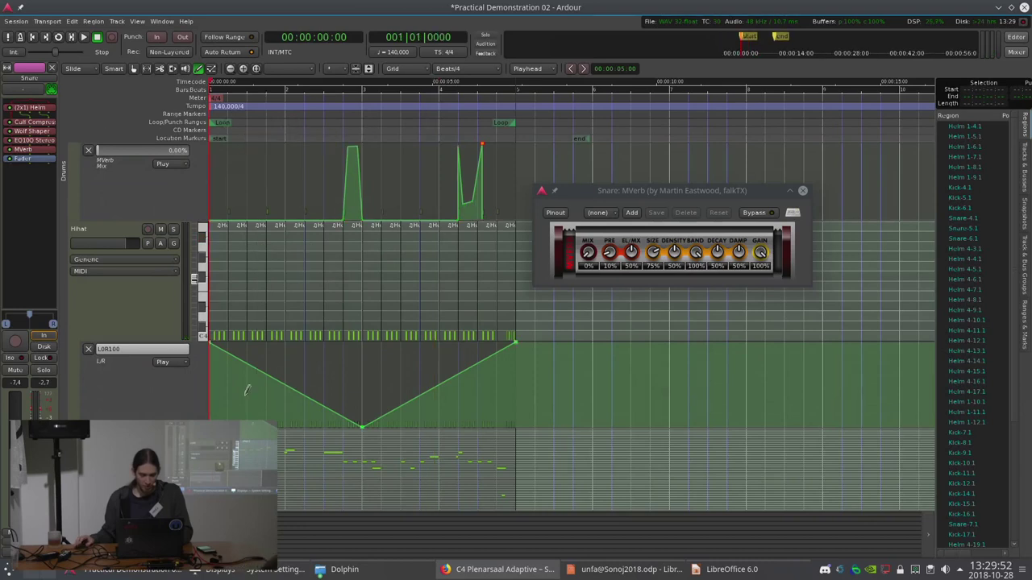
pyautogui.scroll(-2, 129, 339)
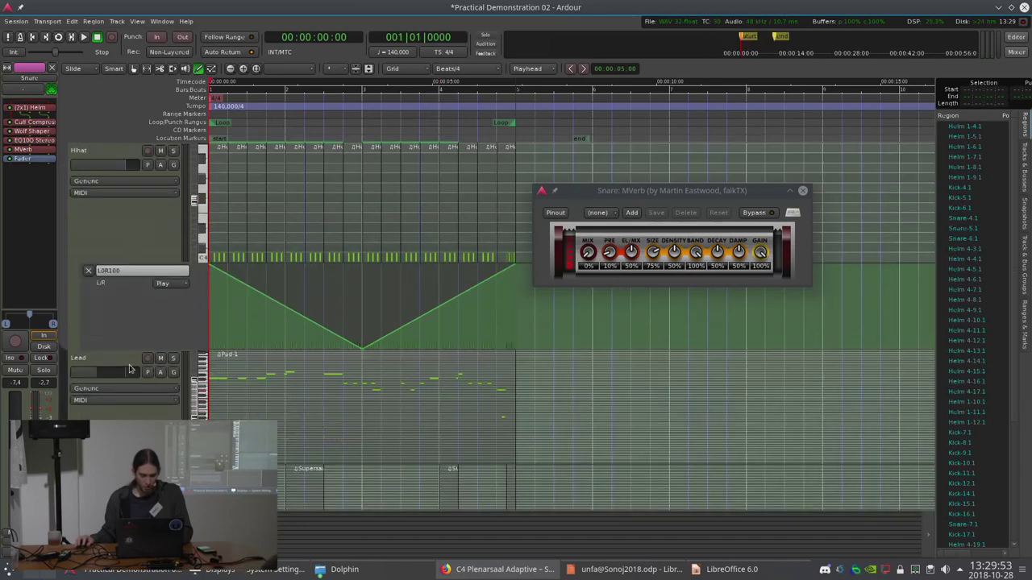
pyautogui.click(121, 360)
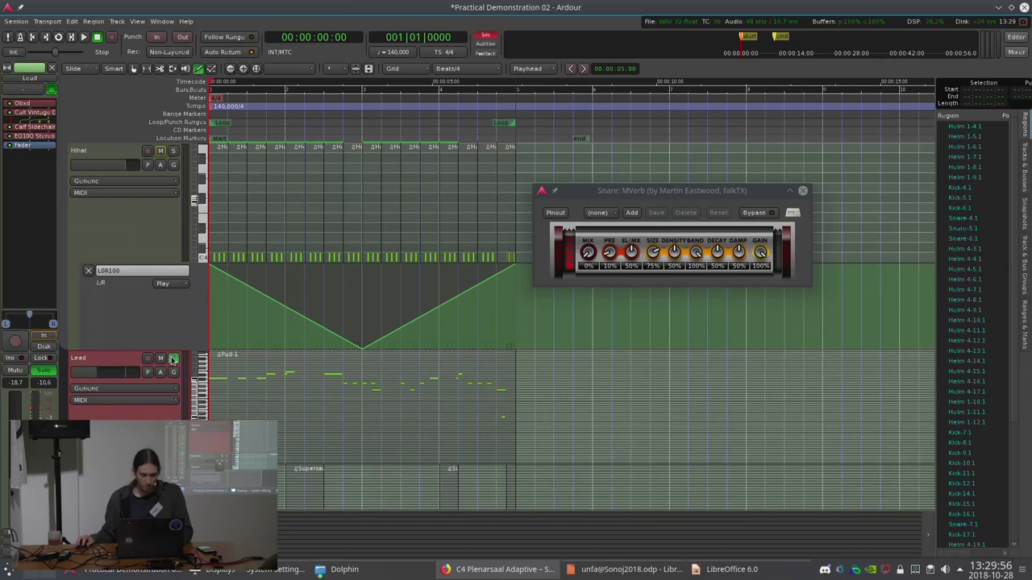
pyautogui.press('space')
pyautogui.scroll(-3, 439, 365)
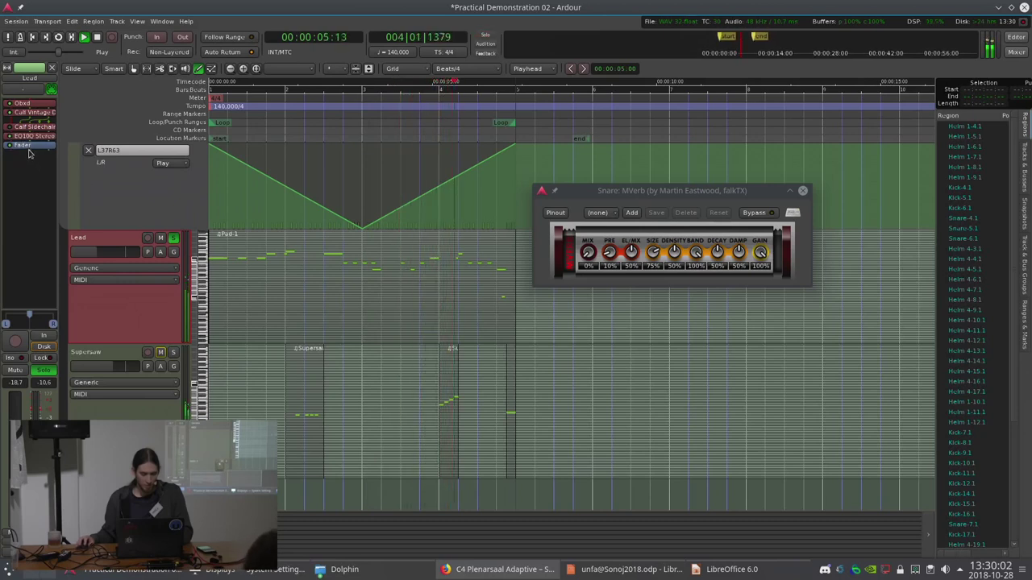
pyautogui.press('space')
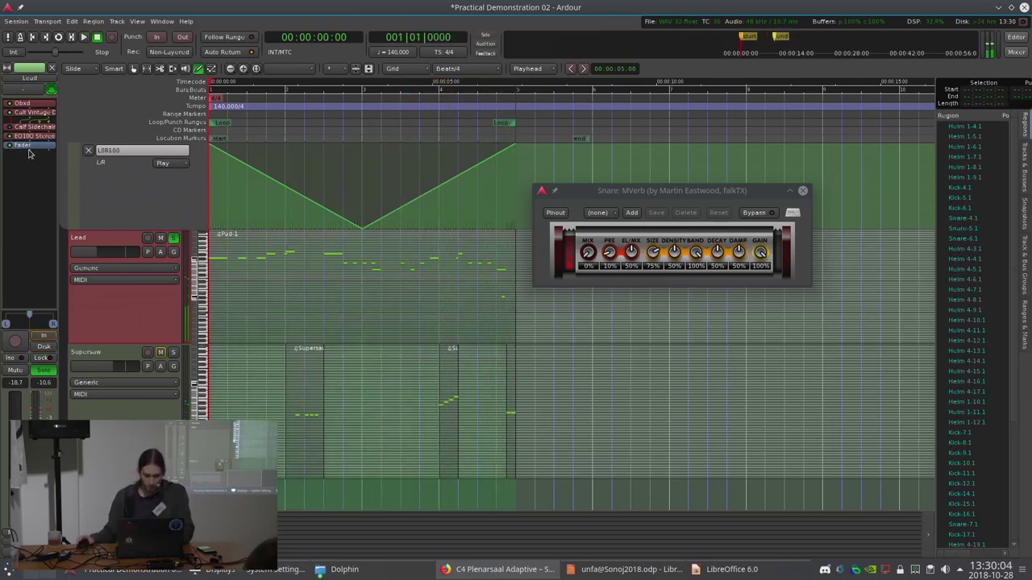
pyautogui.press('l')
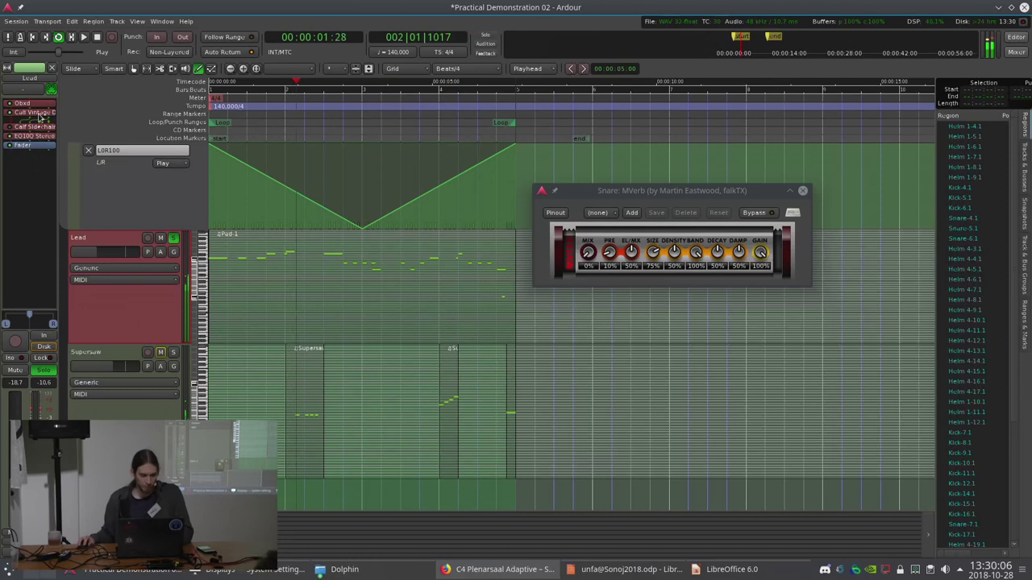
pyautogui.press('space')
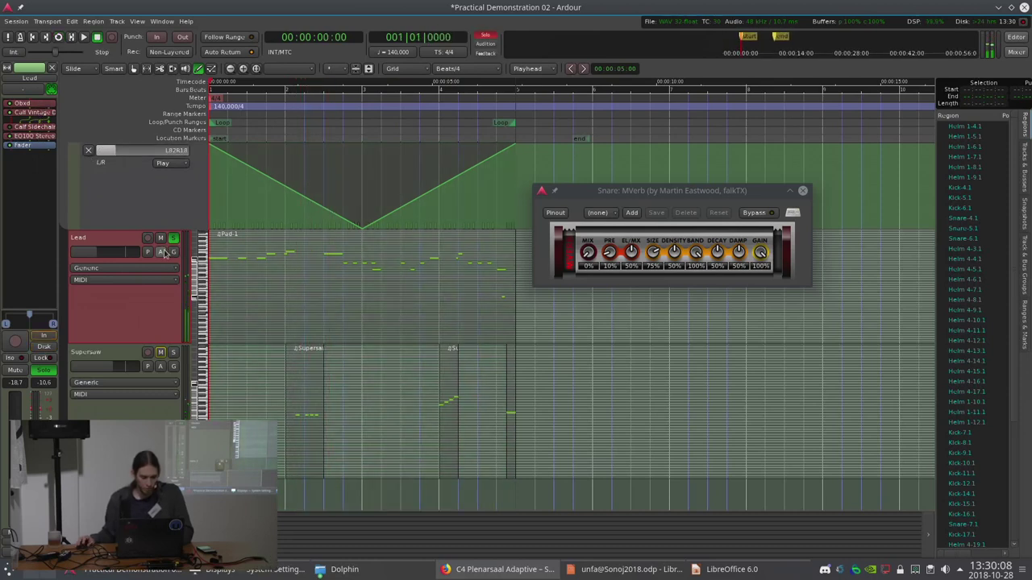
pyautogui.click(163, 253)
pyautogui.click(18, 154)
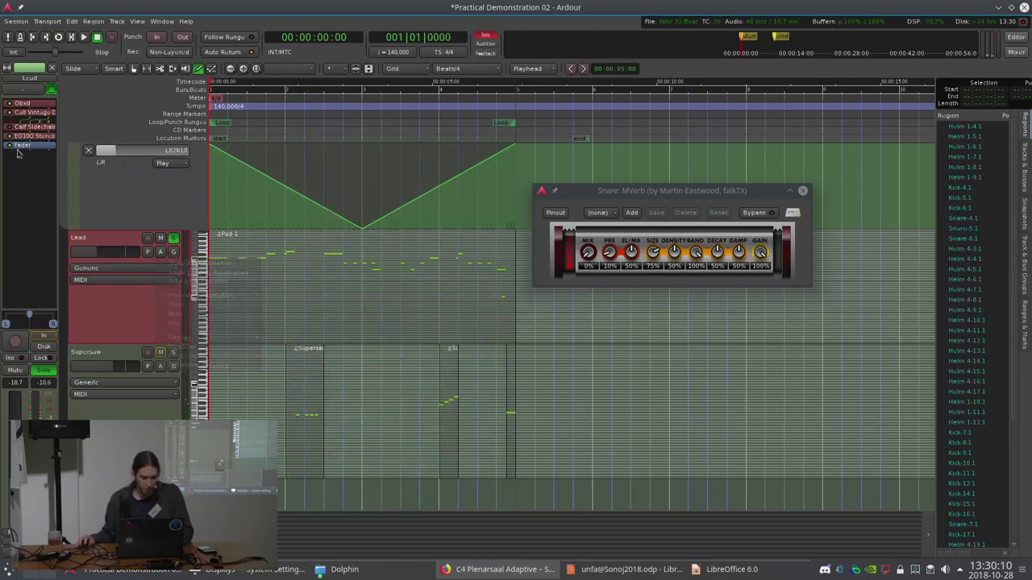
pyautogui.doubleClick(22, 103)
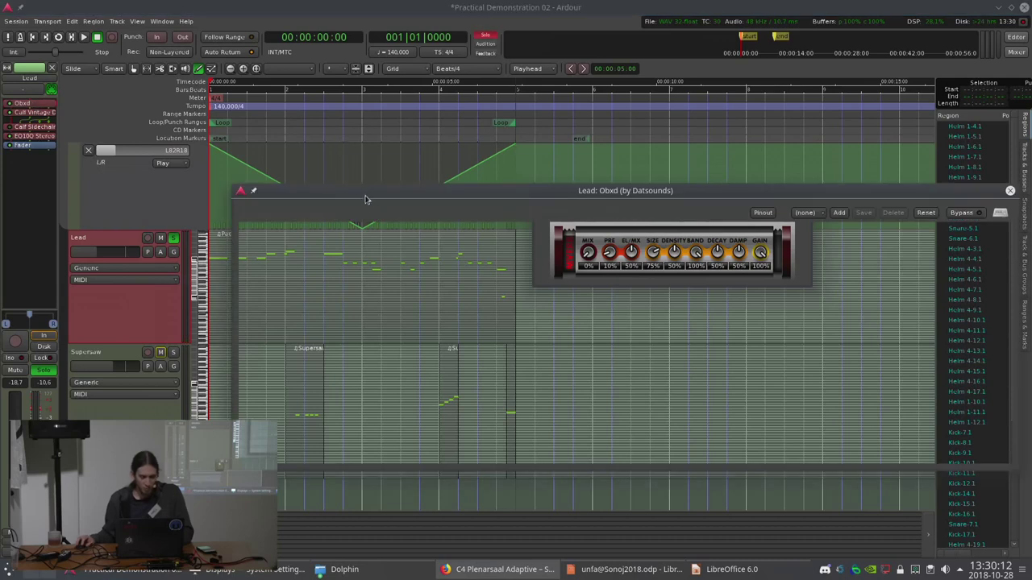
pyautogui.moveTo(365, 199); pyautogui.dragTo(235, 118)
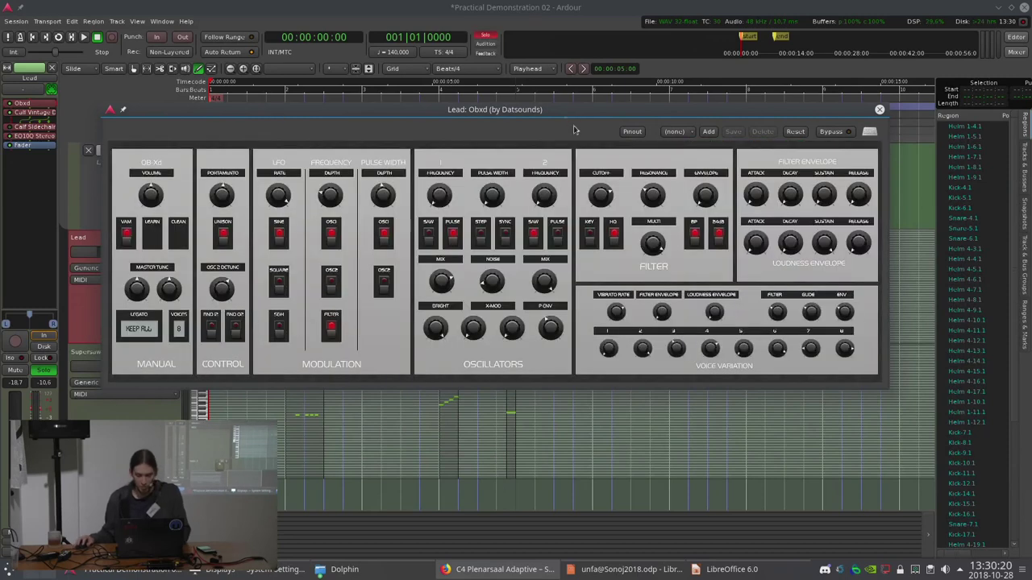
pyautogui.press('space')
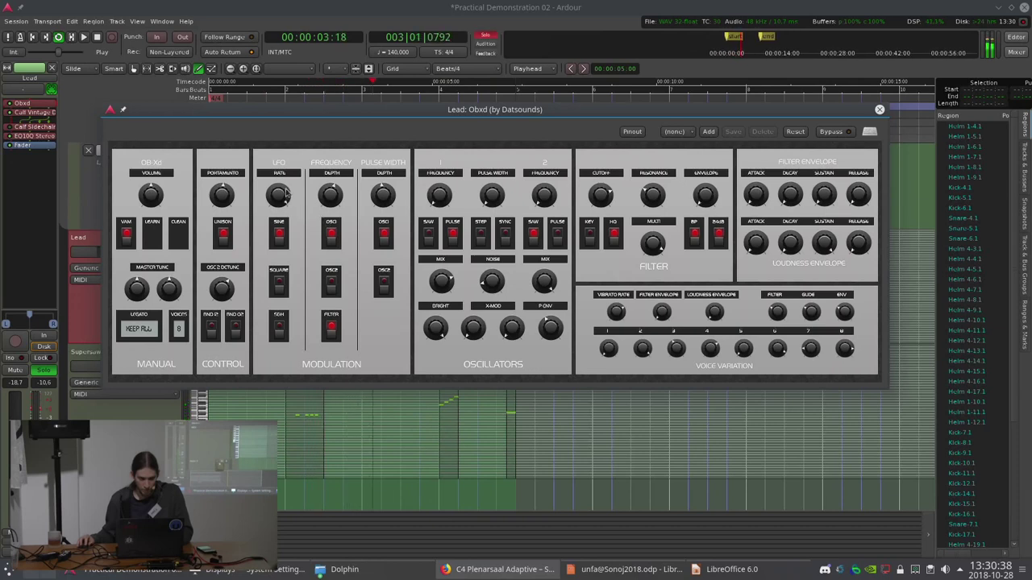
pyautogui.click(879, 110)
pyautogui.press('space')
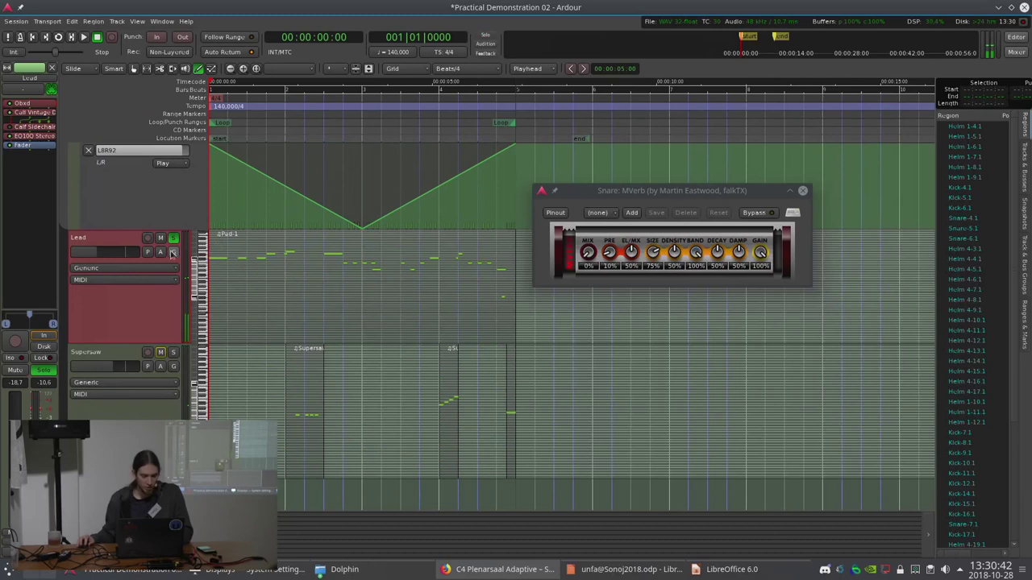
# Add Obxd LfoFrequency and LfoAmount1 processor automation lanes under the Lead track.
pyautogui.click(161, 252)
pyautogui.moveTo(175, 297)
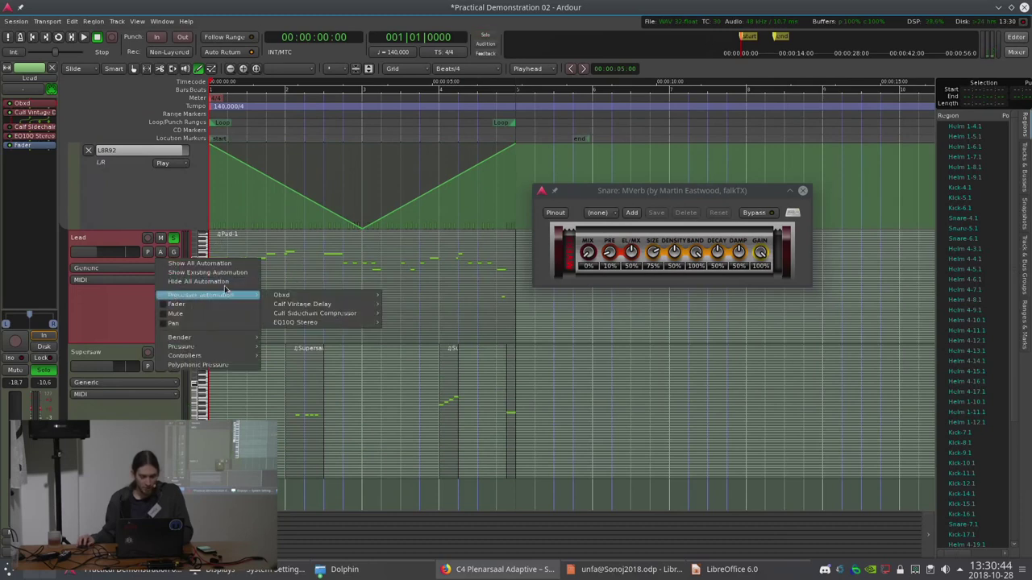
pyautogui.moveTo(309, 299)
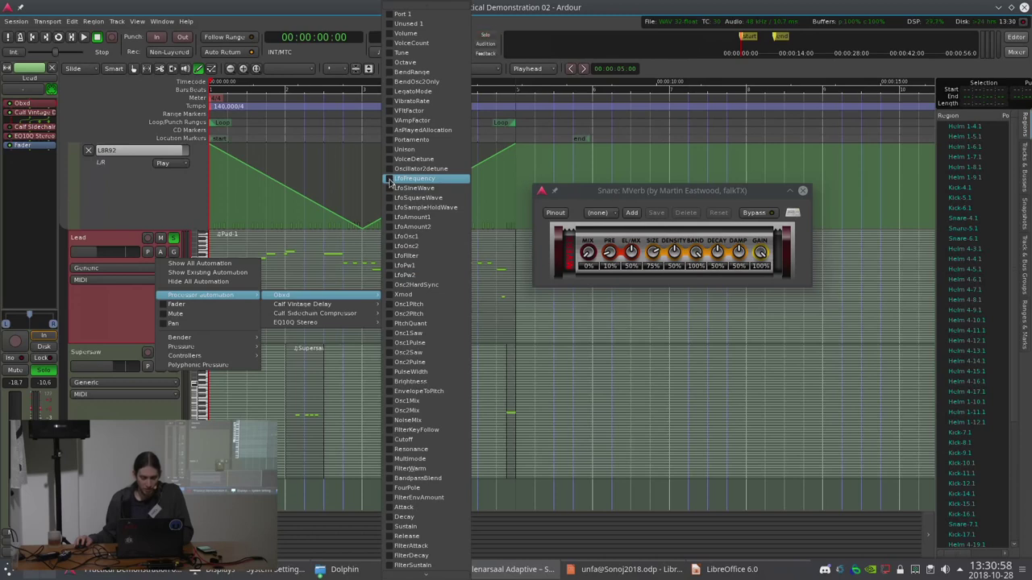
pyautogui.click(413, 178)
pyautogui.click(160, 252)
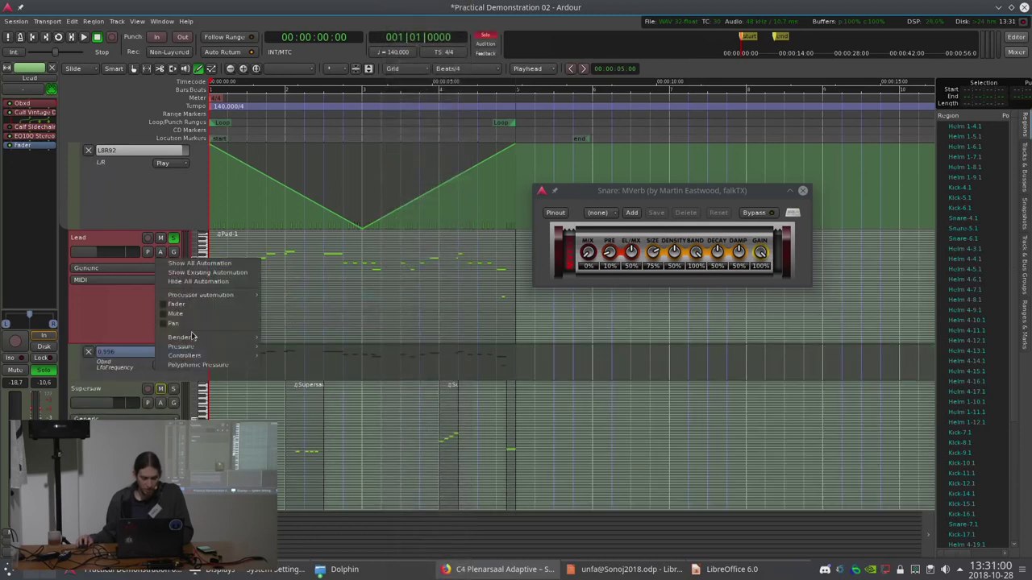
pyautogui.moveTo(233, 296)
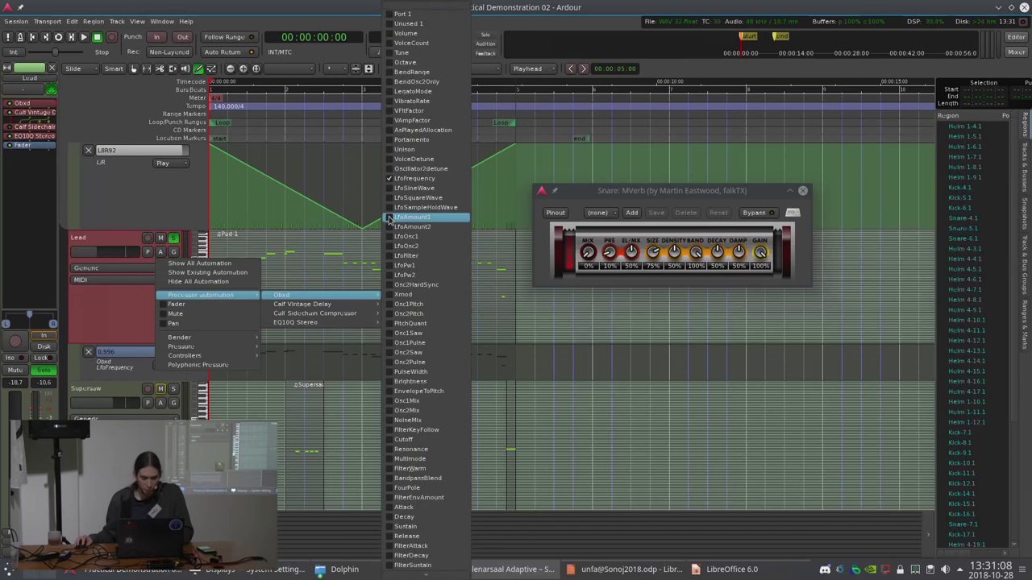
pyautogui.click(393, 221)
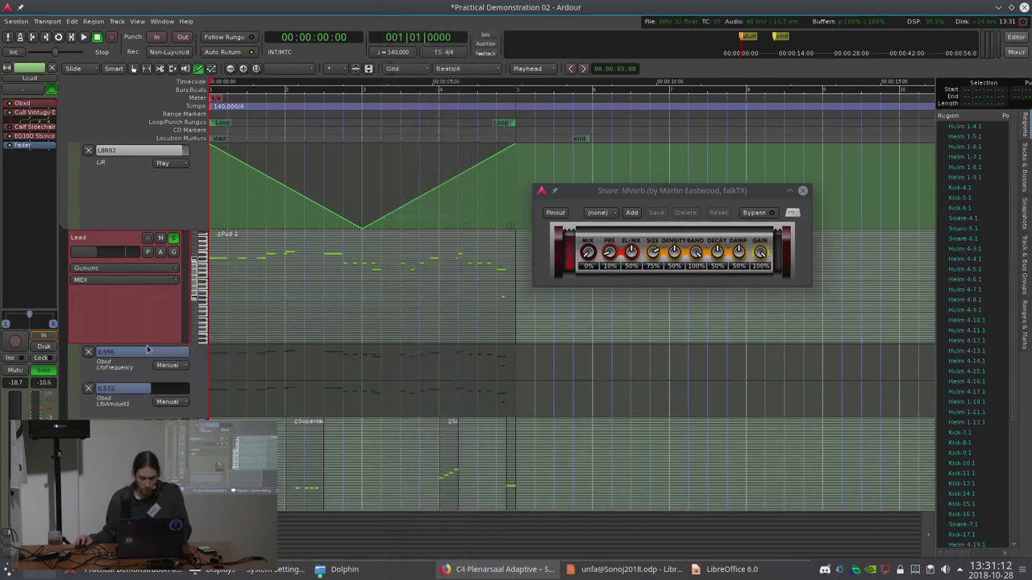
# Adjust the Obxd LfoFrequency value live during playback, settling around 0.949.
pyautogui.scroll(-3, 151, 353)
pyautogui.press('space')
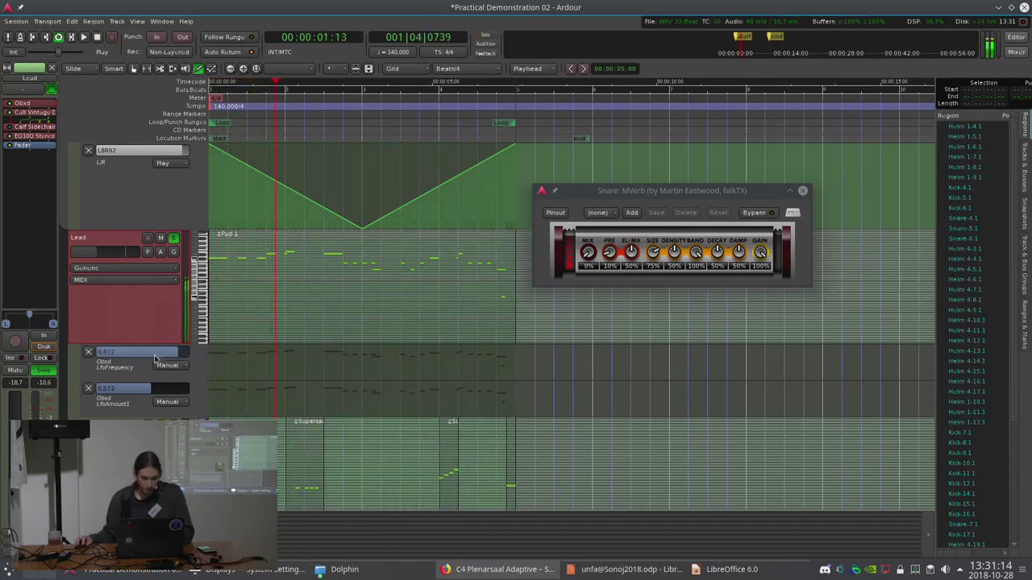
pyautogui.scroll(-10, 156, 357)
pyautogui.scroll(8, 141, 396)
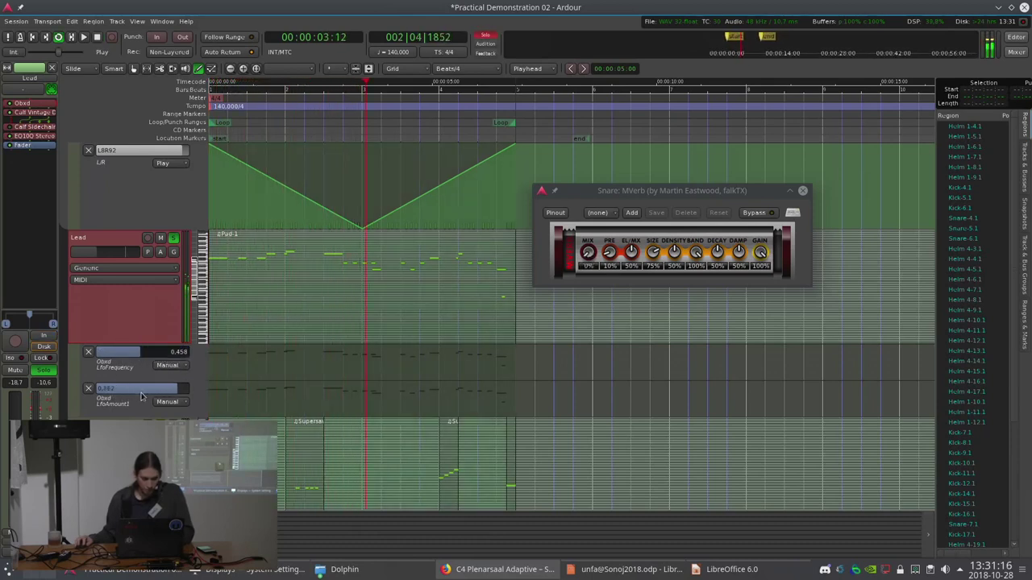
pyautogui.scroll(2, 141, 395)
pyautogui.scroll(12, 171, 358)
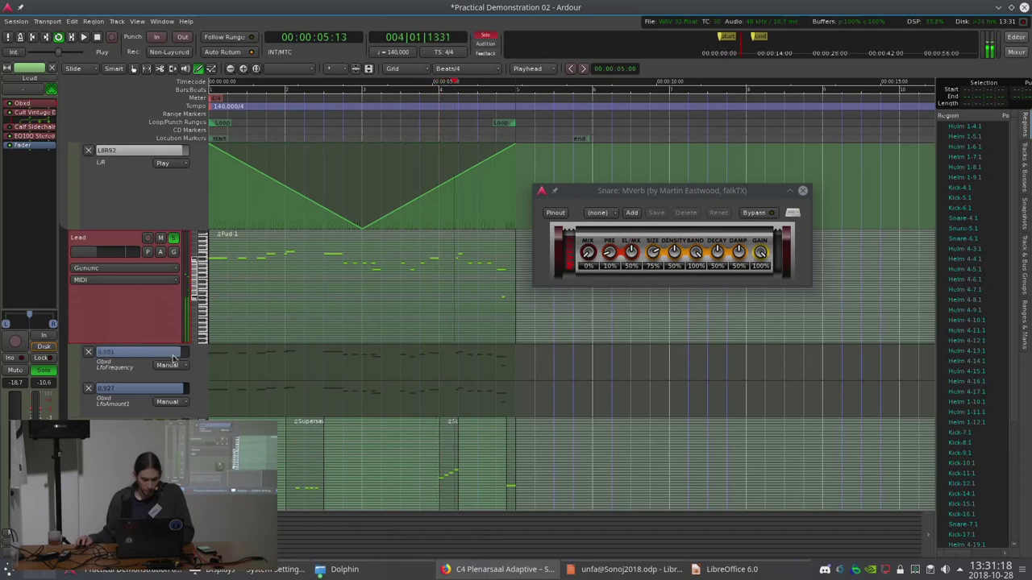
pyautogui.scroll(-15, 173, 358)
pyautogui.scroll(5, 135, 398)
pyautogui.scroll(-5, 137, 396)
pyautogui.press('space')
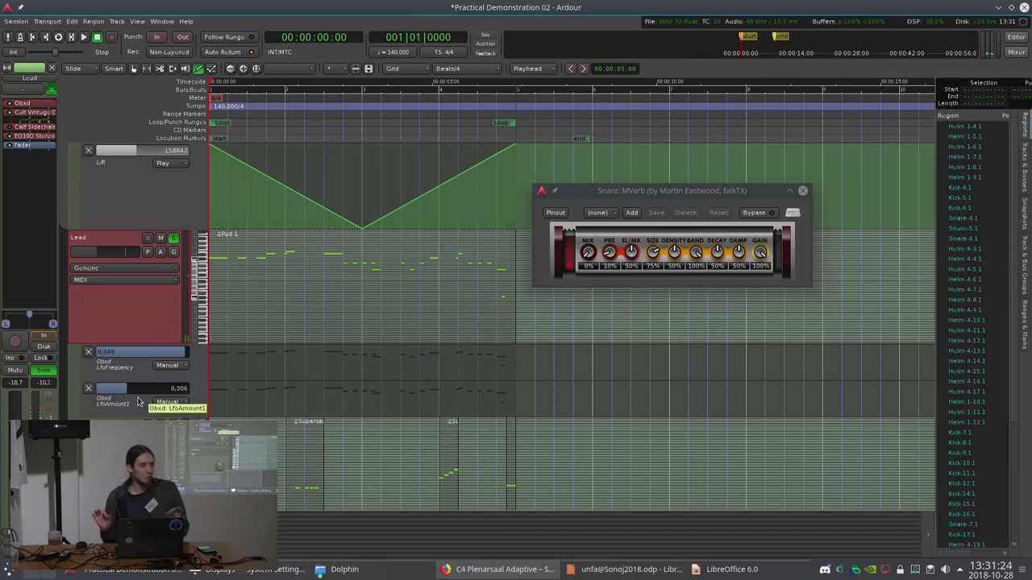
# Lower LfoAmount1 to 0.335 while playing and make the LfoFrequency lane taller.
pyautogui.scroll(5, 137, 399)
pyautogui.press('space')
pyautogui.moveTo(147, 397); pyautogui.dragTo(126, 393)
pyautogui.press('space')
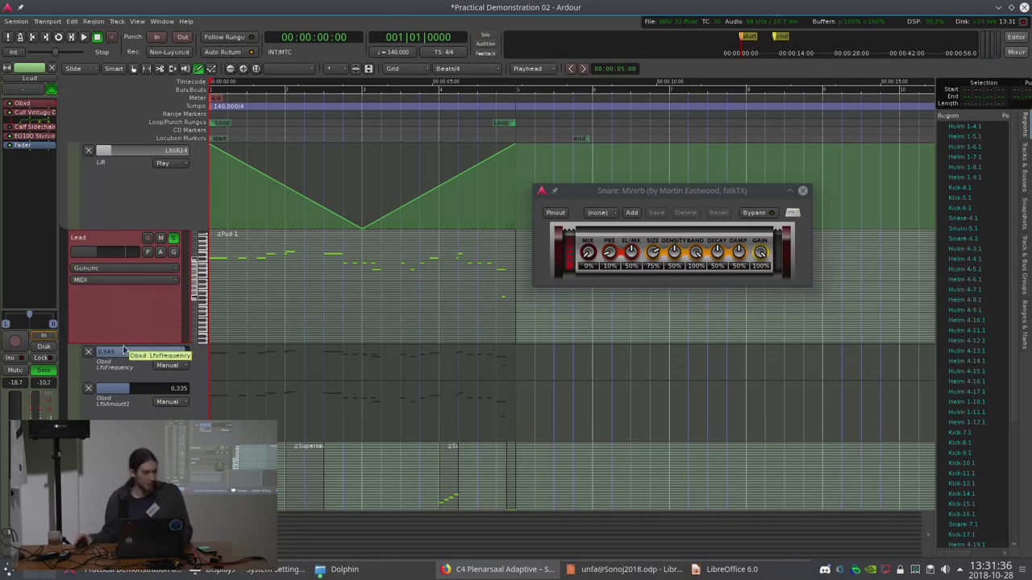
pyautogui.moveTo(135, 375); pyautogui.dragTo(131, 414)
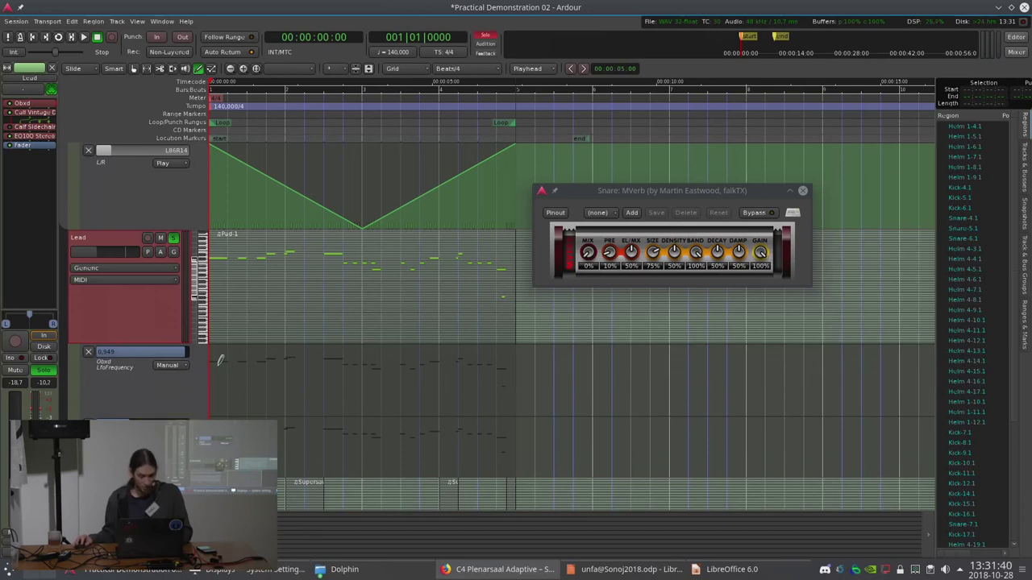
# Add LfoFrequency control points forming a sharp dip near bar 3, with the surrounding points at 0.883.
pyautogui.click(247, 355)
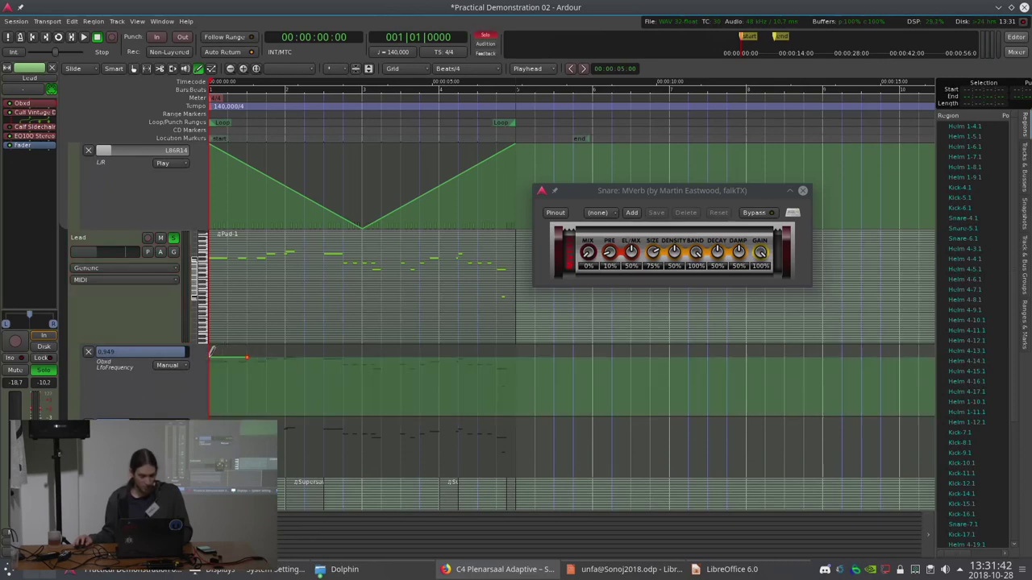
pyautogui.moveTo(219, 352); pyautogui.dragTo(373, 397)
pyautogui.click(363, 368)
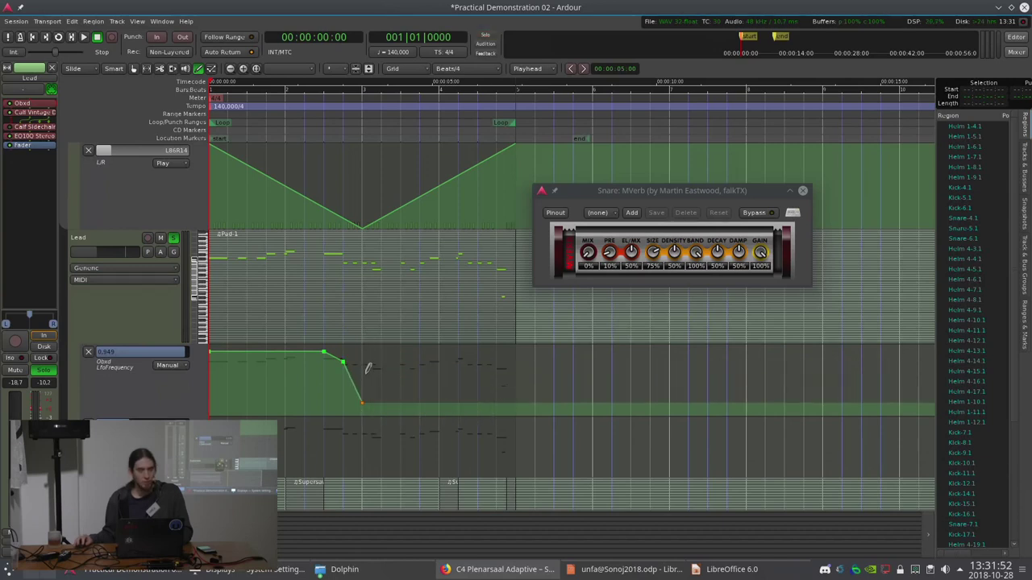
pyautogui.click(373, 394)
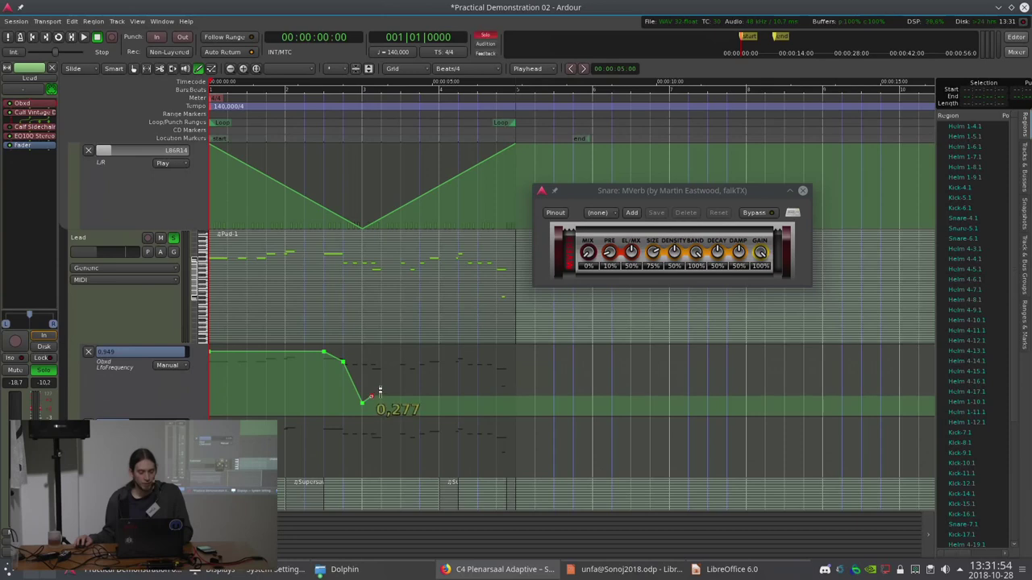
pyautogui.moveTo(380, 393); pyautogui.dragTo(370, 349)
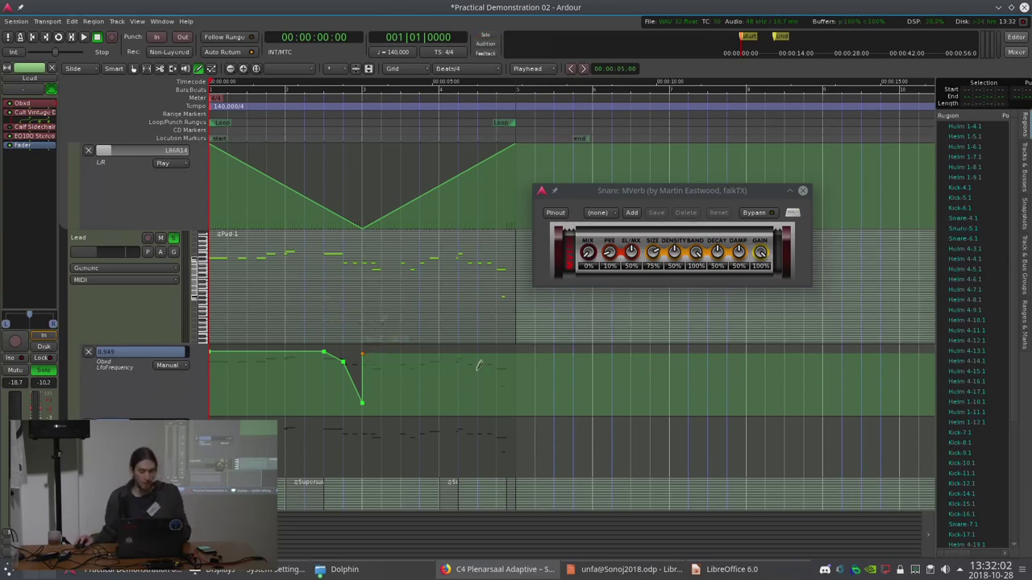
pyautogui.click(520, 360)
pyautogui.moveTo(529, 356); pyautogui.dragTo(524, 349)
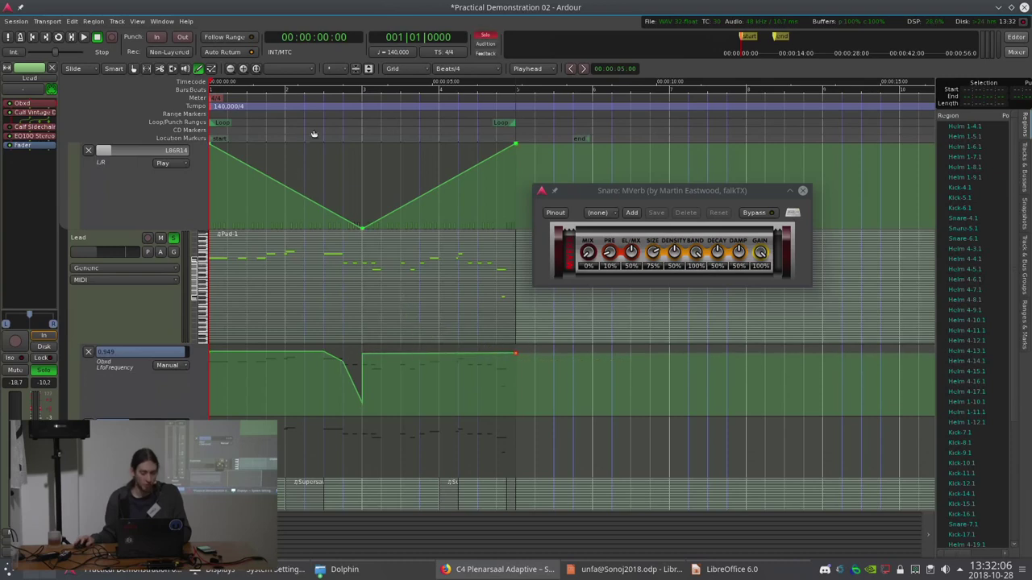
# Switch the LfoFrequency lane to Play mode and pull a second dip before bar 4, auditioning it.
pyautogui.press('space')
pyautogui.click(167, 365)
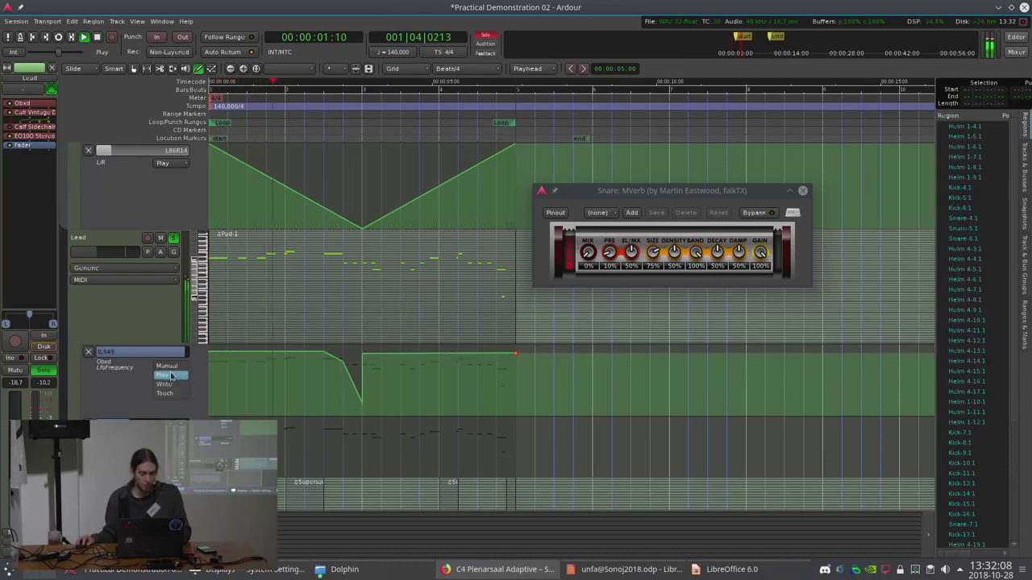
pyautogui.click(161, 377)
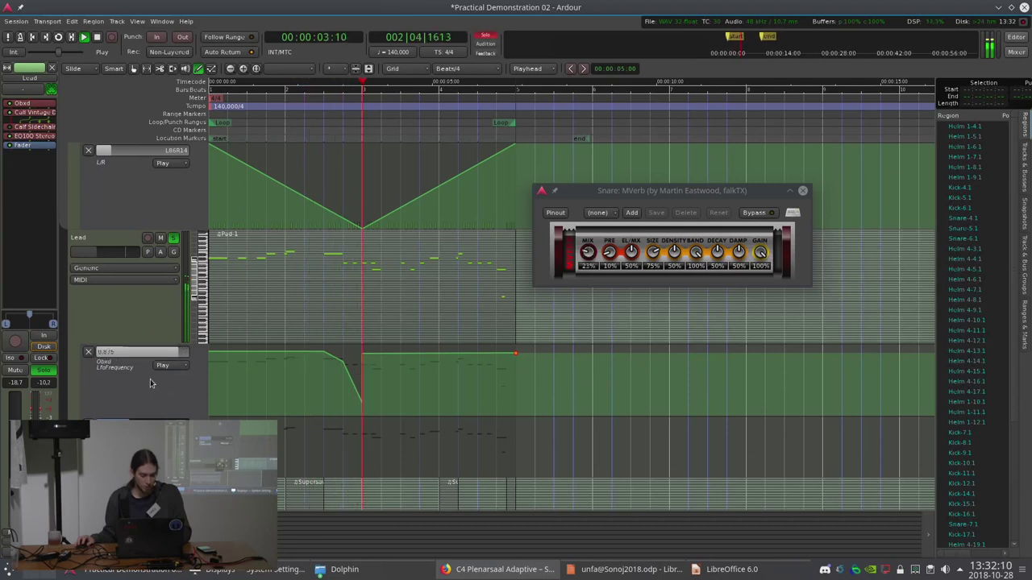
pyautogui.press('space')
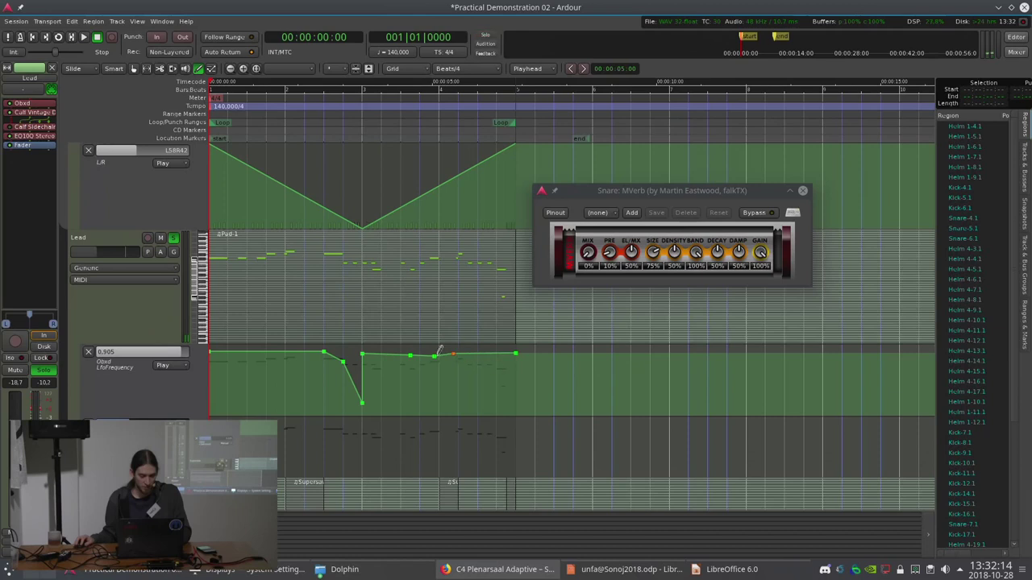
pyautogui.moveTo(435, 354); pyautogui.dragTo(439, 390)
pyautogui.press('space')
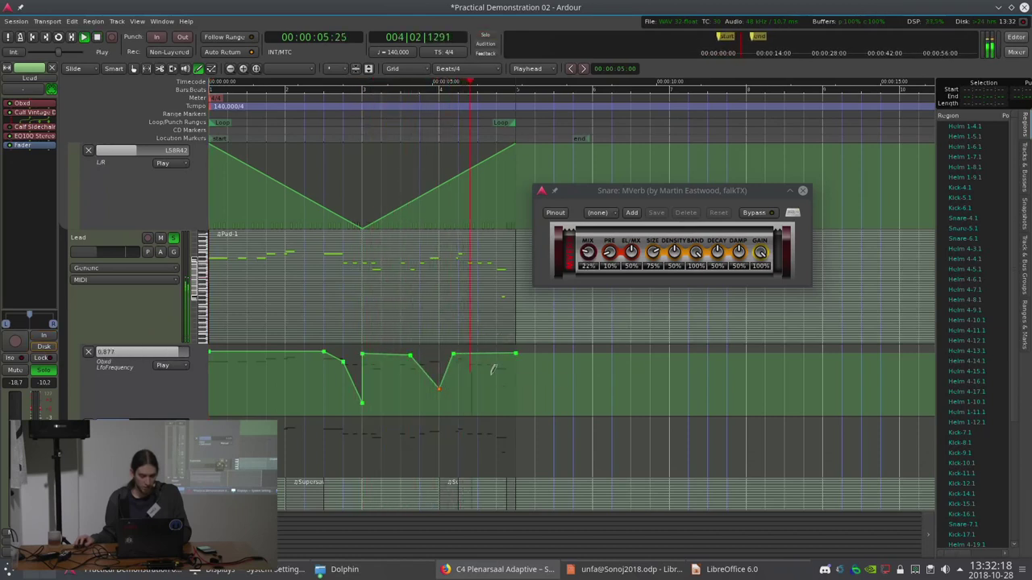
pyautogui.press('space')
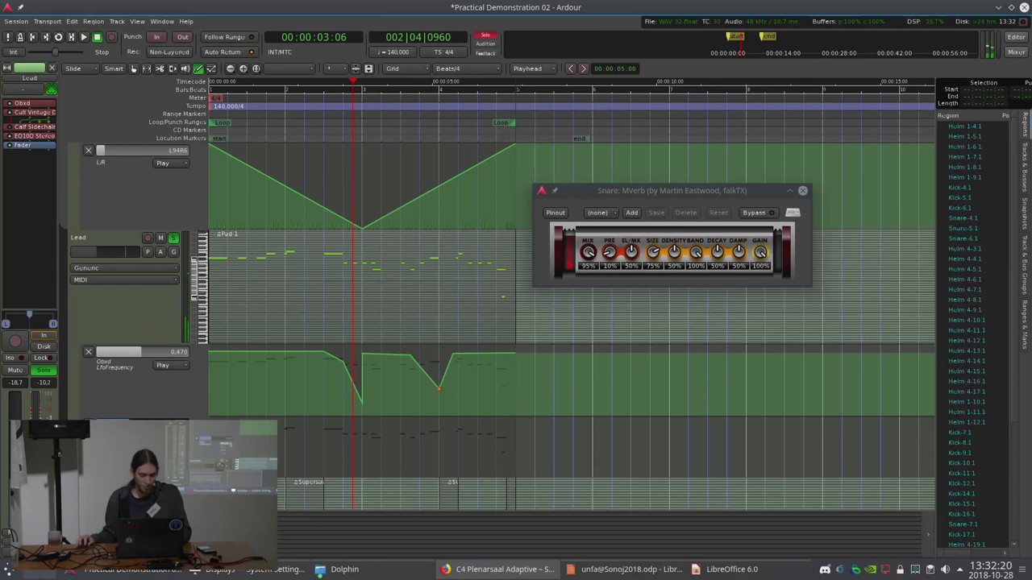
# Add LfoAmount1 control points ramping toward bar 4, then play from the start to hear the modulation.
pyautogui.click(209, 438)
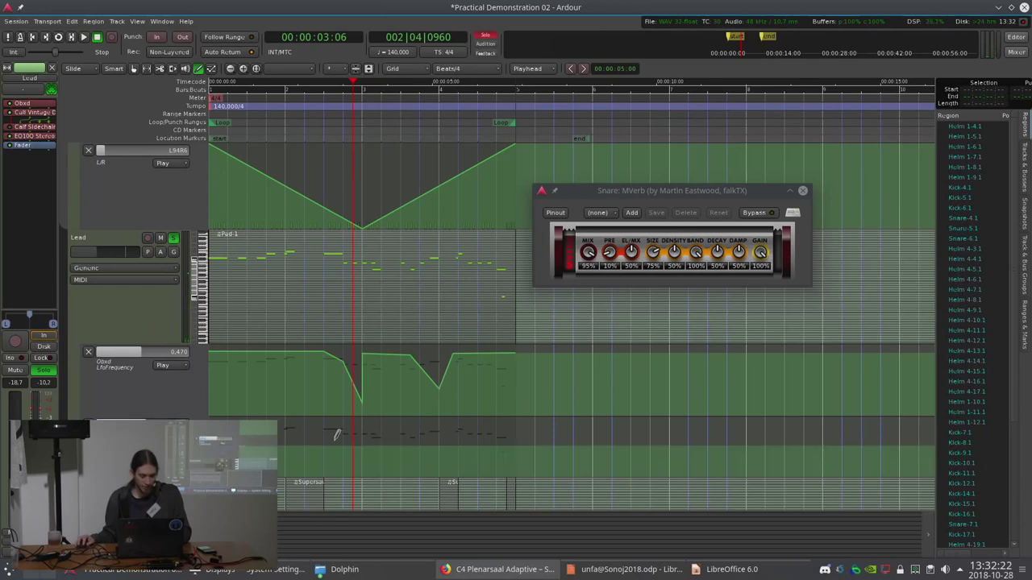
pyautogui.moveTo(339, 436); pyautogui.dragTo(360, 425)
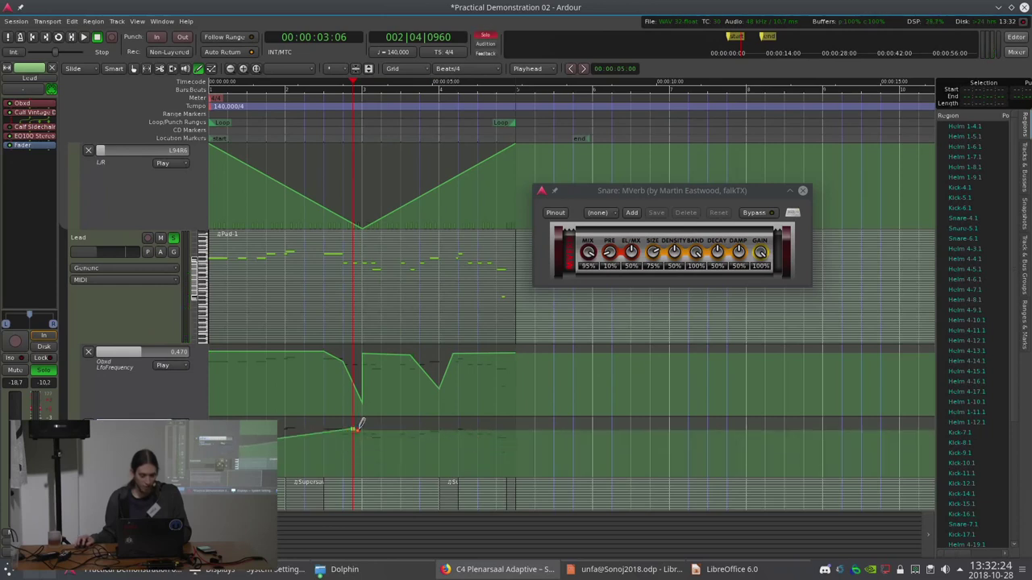
pyautogui.click(364, 449)
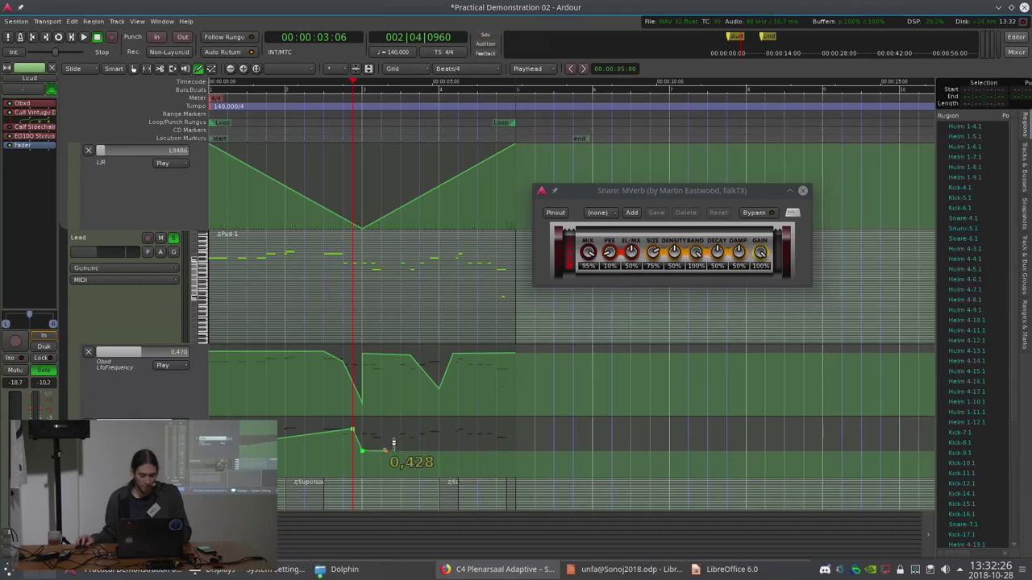
pyautogui.moveTo(393, 444); pyautogui.dragTo(520, 449)
pyautogui.click(487, 439)
pyautogui.press('Home')
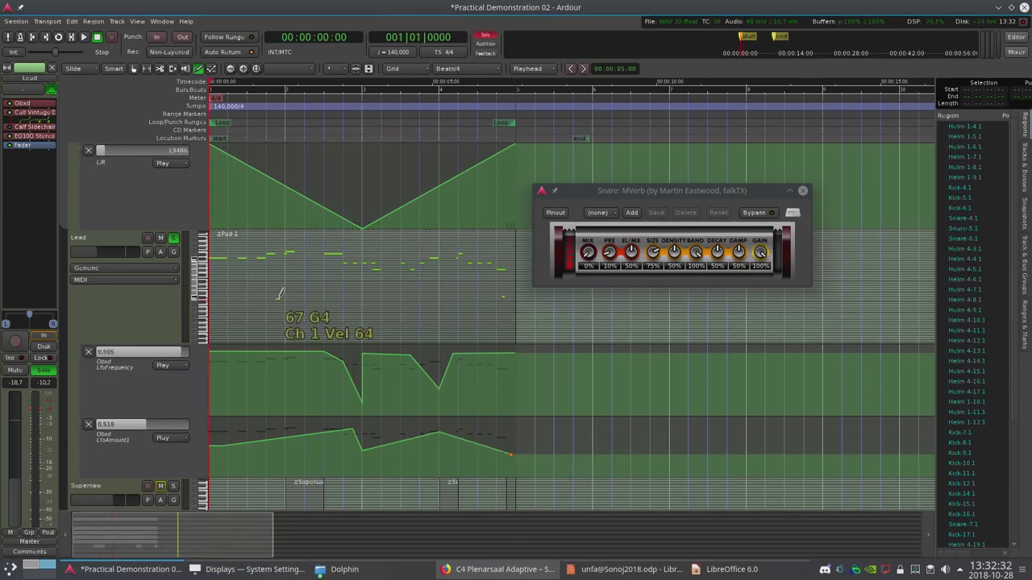
pyautogui.press('space')
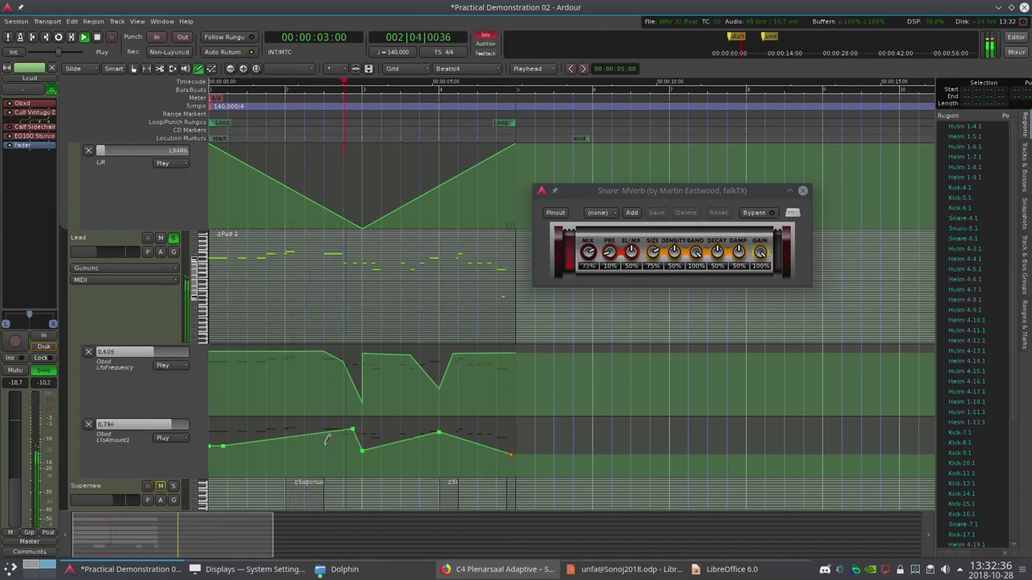
pyautogui.scroll(-5, 480, 282)
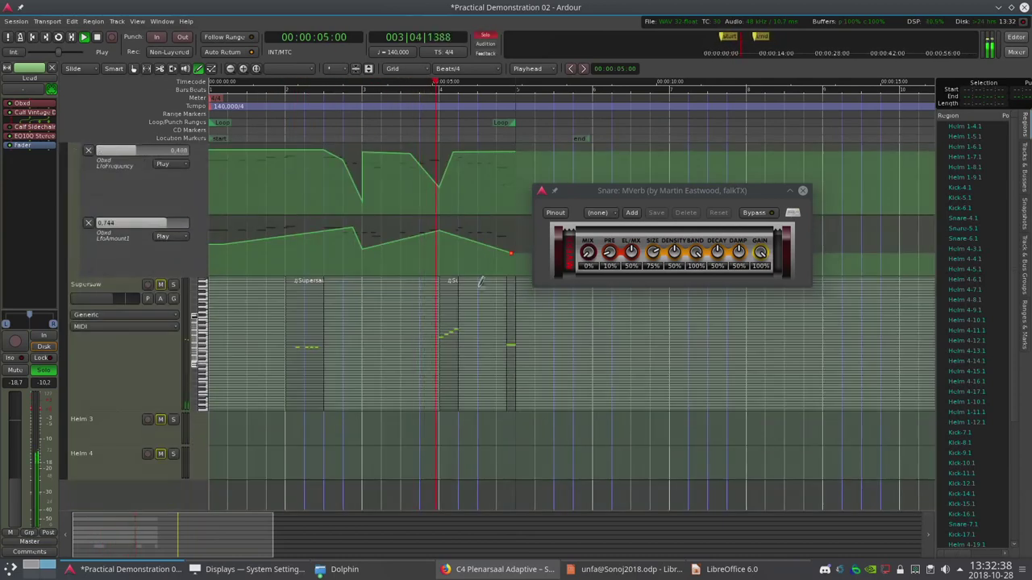
pyautogui.scroll(5, 479, 282)
pyautogui.press('space')
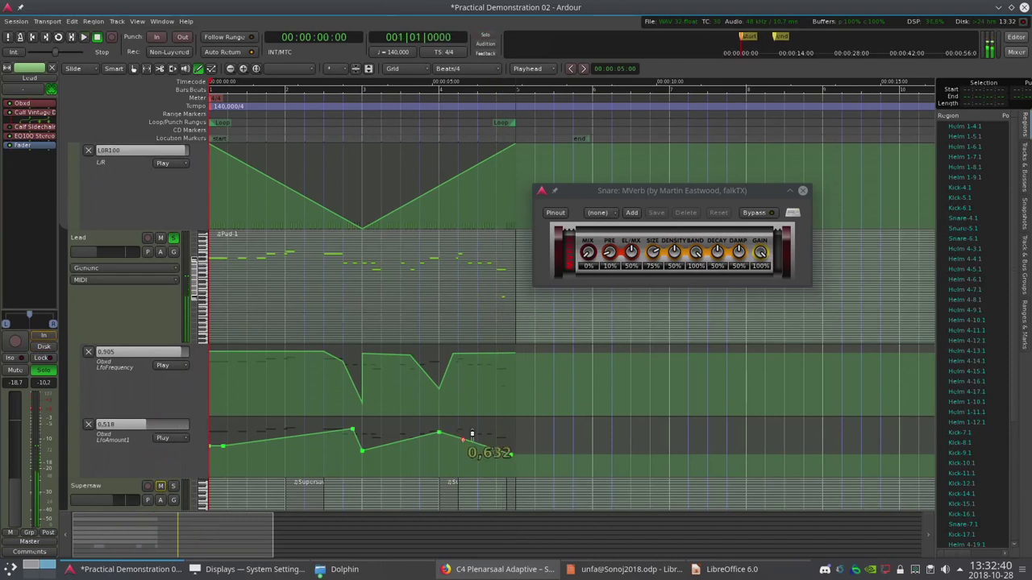
# Lower the last LfoAmount1 points and the line's start, then audition the modulation twice.
pyautogui.moveTo(471, 436); pyautogui.dragTo(516, 463)
pyautogui.moveTo(310, 433); pyautogui.dragTo(317, 460)
pyautogui.press('space')
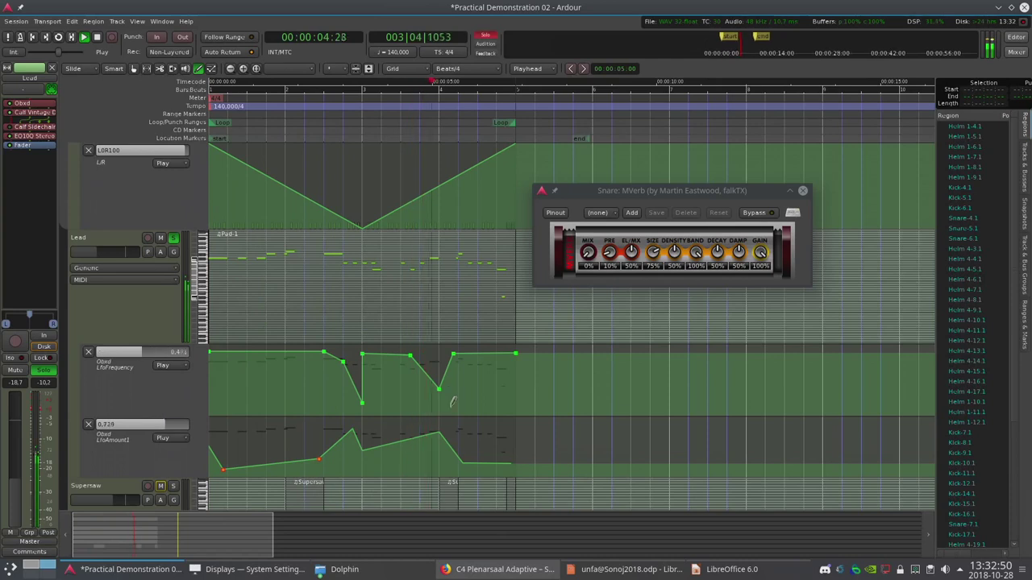
pyautogui.press('space')
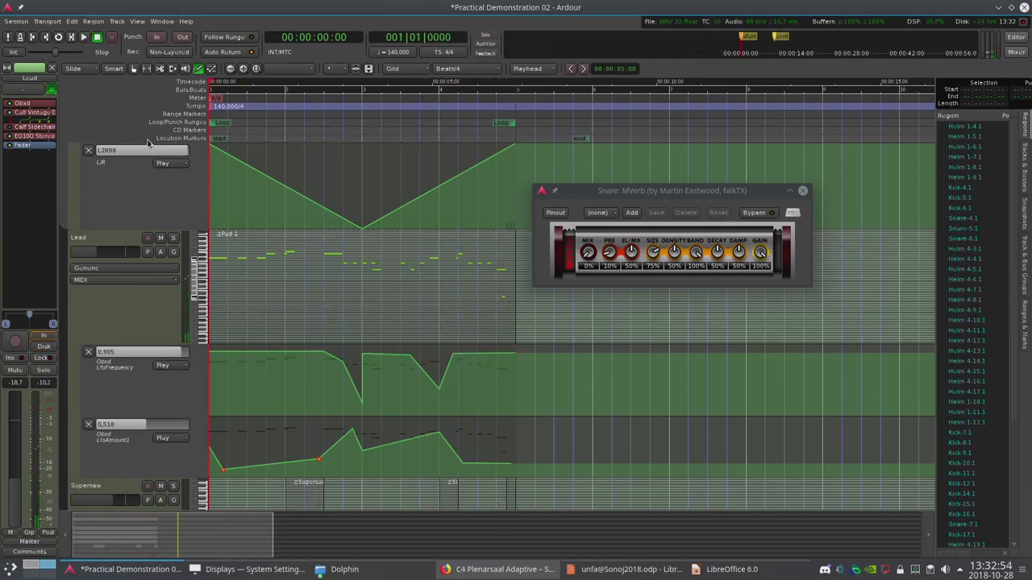
pyautogui.press('space')
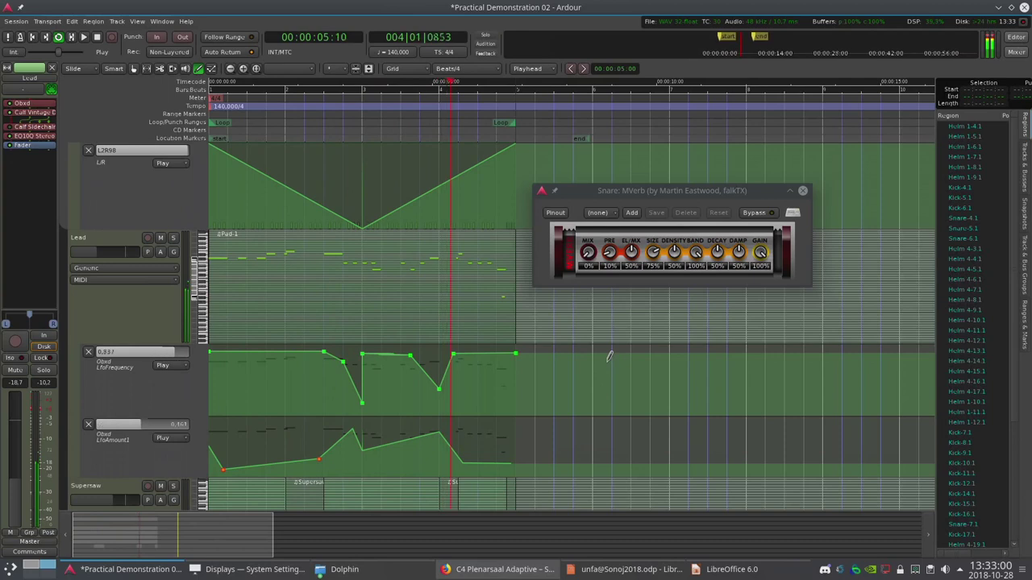
pyautogui.press('space')
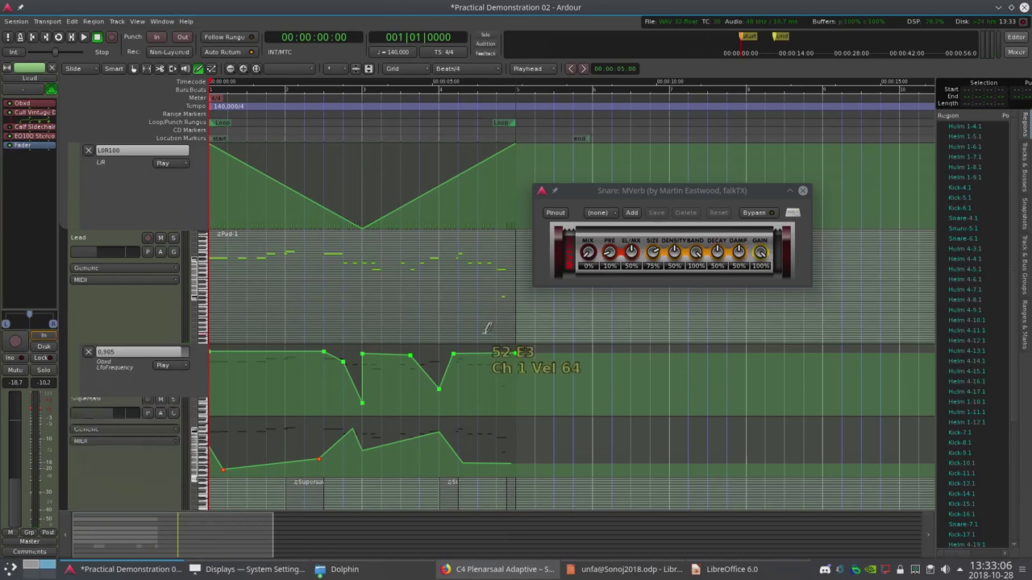
pyautogui.scroll(-2, 441, 344)
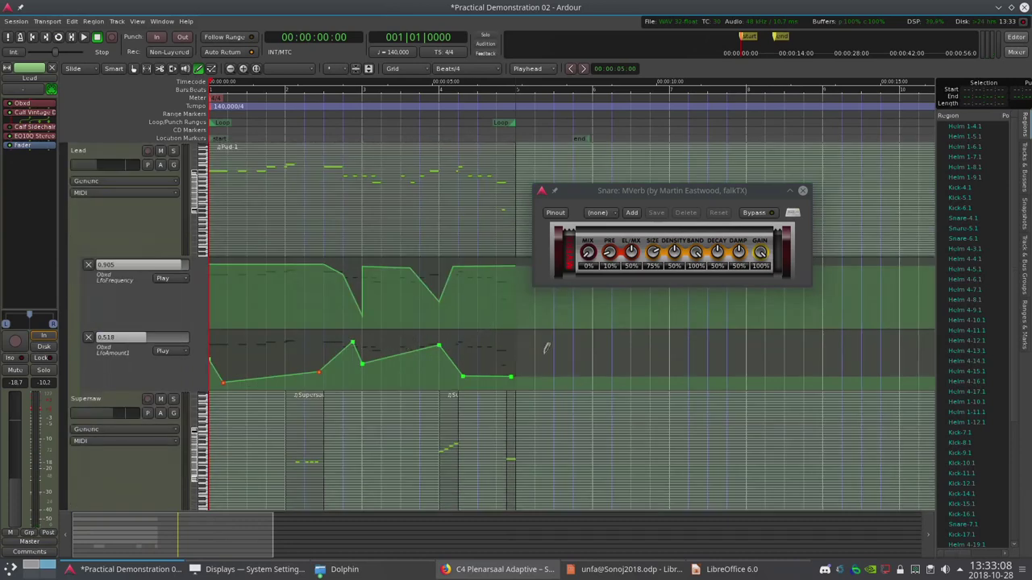
pyautogui.scroll(-3, 546, 348)
# Select the Supersaw track and loop a time range over the start of its region.
pyautogui.click(151, 286)
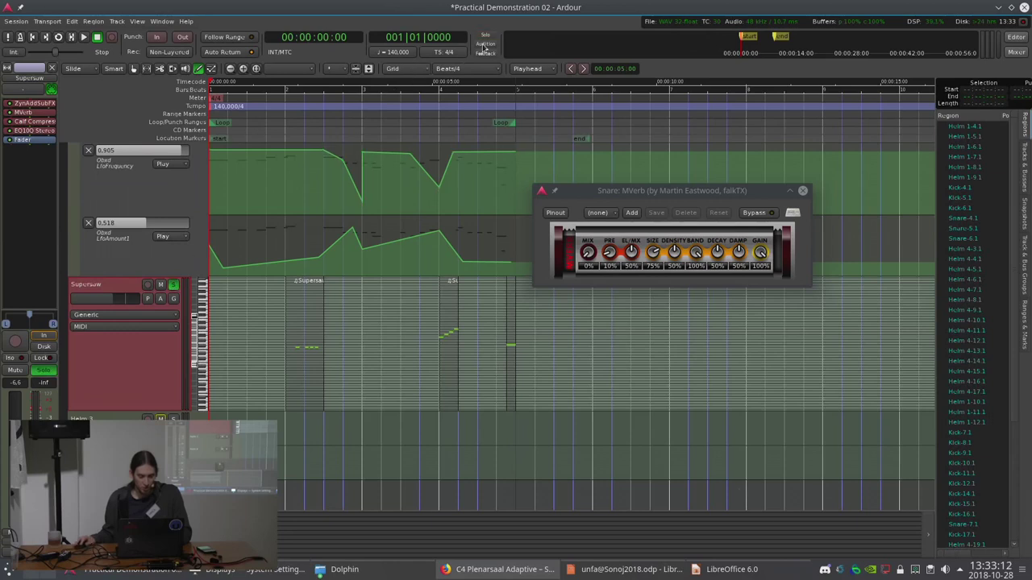
pyautogui.press('space')
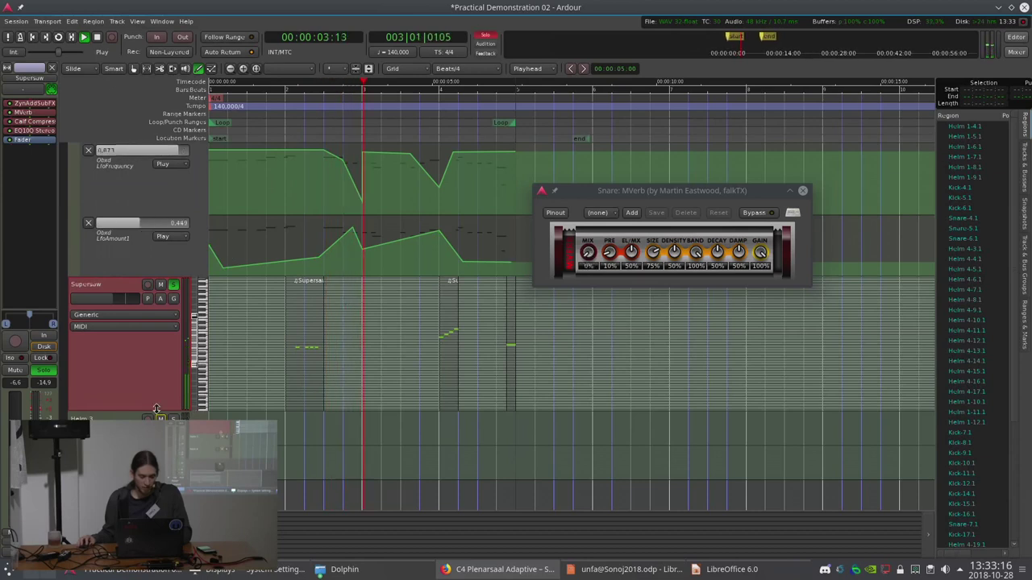
pyautogui.press('space')
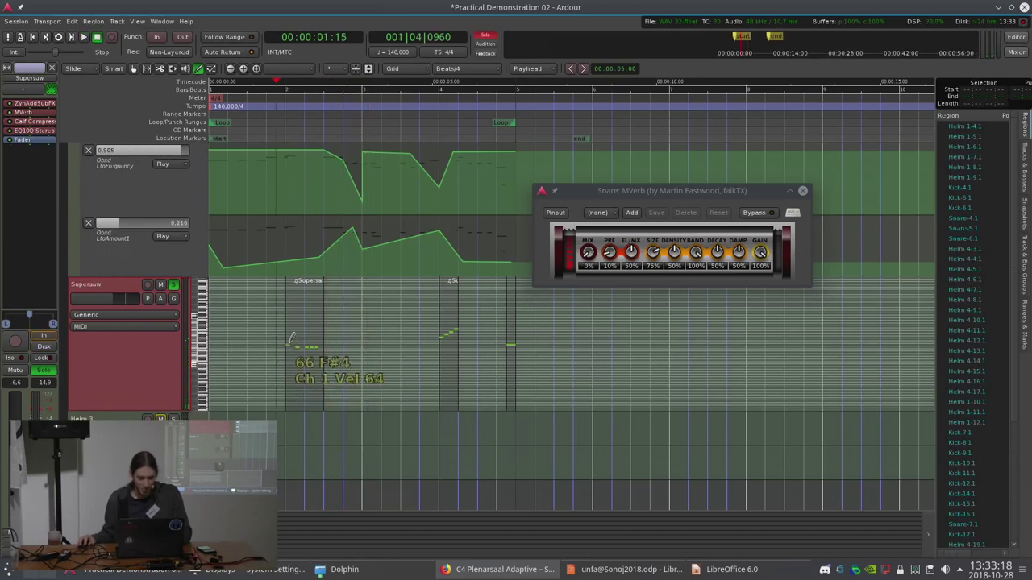
pyautogui.press('r')
pyautogui.moveTo(284, 345); pyautogui.dragTo(326, 333)
pyautogui.press('l')
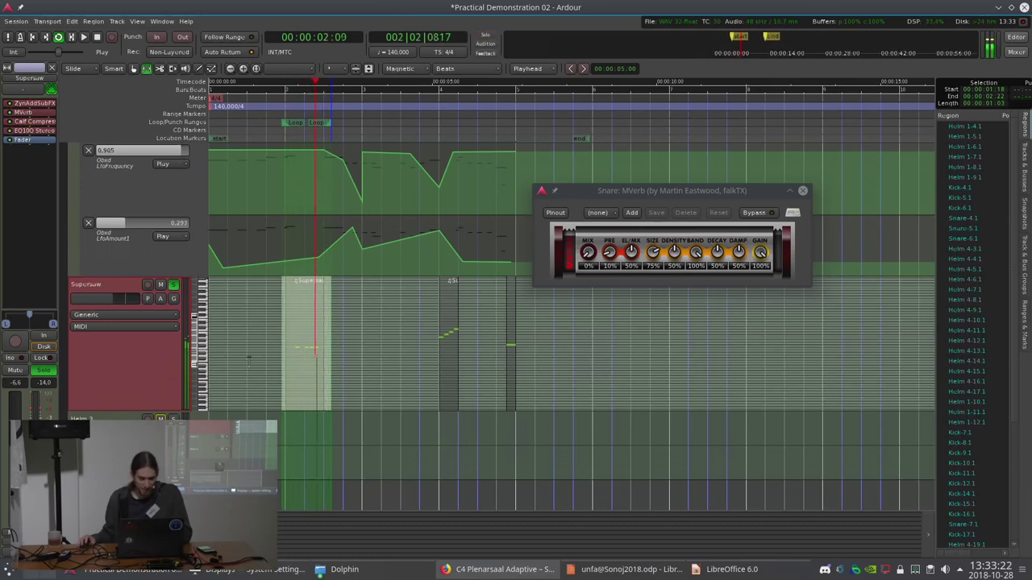
# Open Supersaw's EQ10Q Stereo plugin, make band 5 a narrow notch filter, and move the window aside.
pyautogui.doubleClick(26, 131)
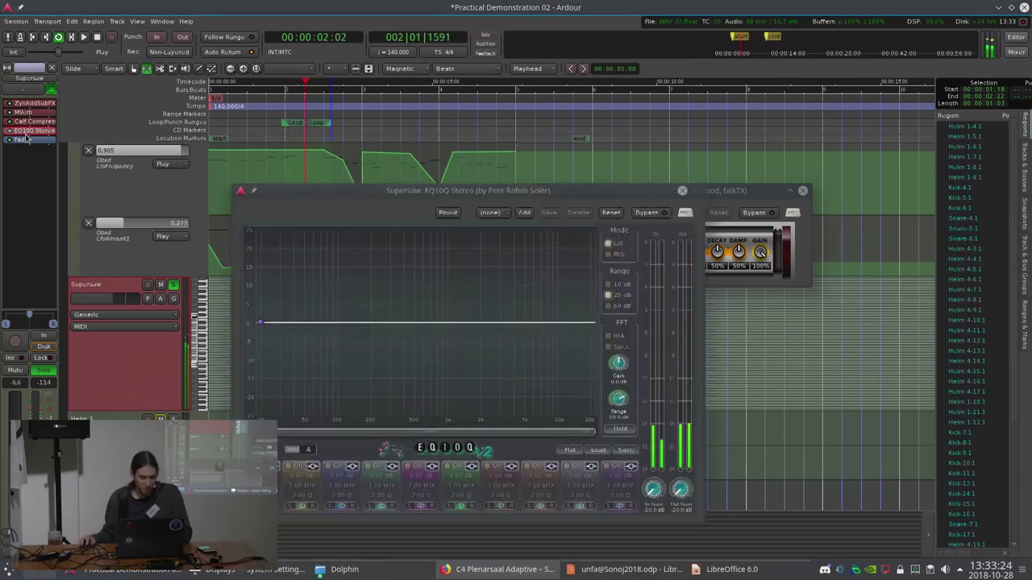
pyautogui.moveTo(398, 216); pyautogui.dragTo(411, 132)
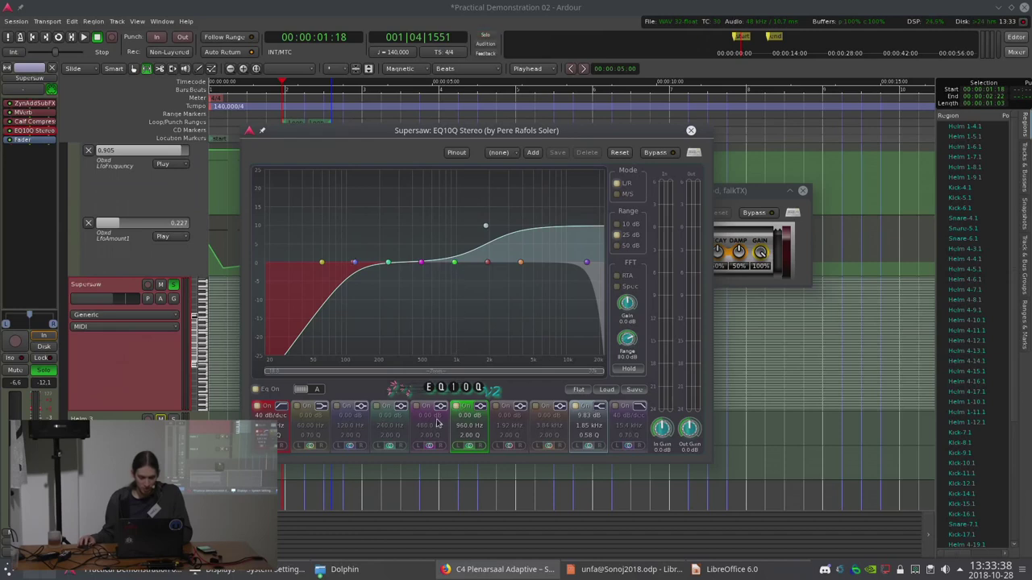
pyautogui.click(479, 406)
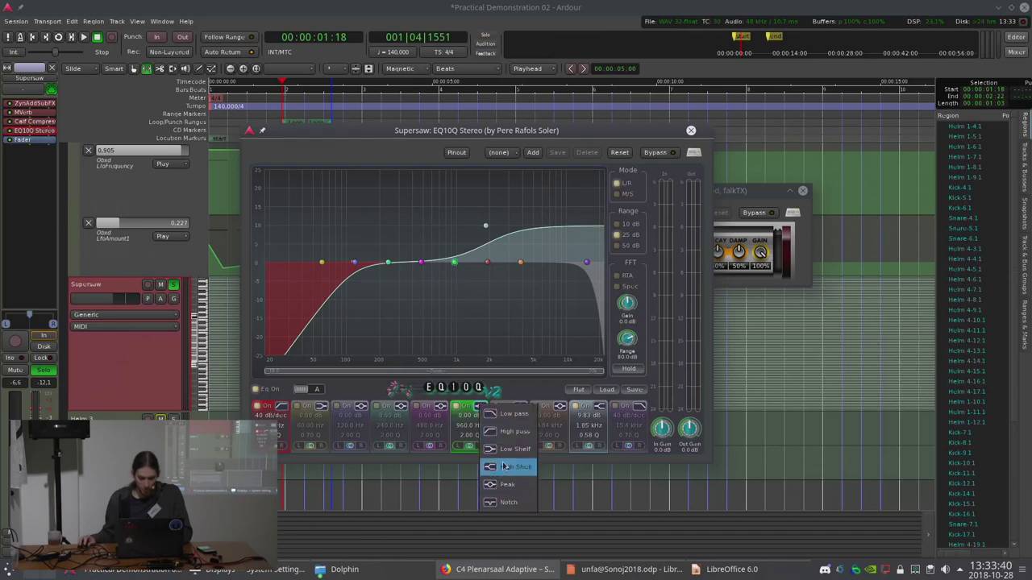
pyautogui.click(501, 504)
pyautogui.moveTo(456, 271); pyautogui.dragTo(478, 295)
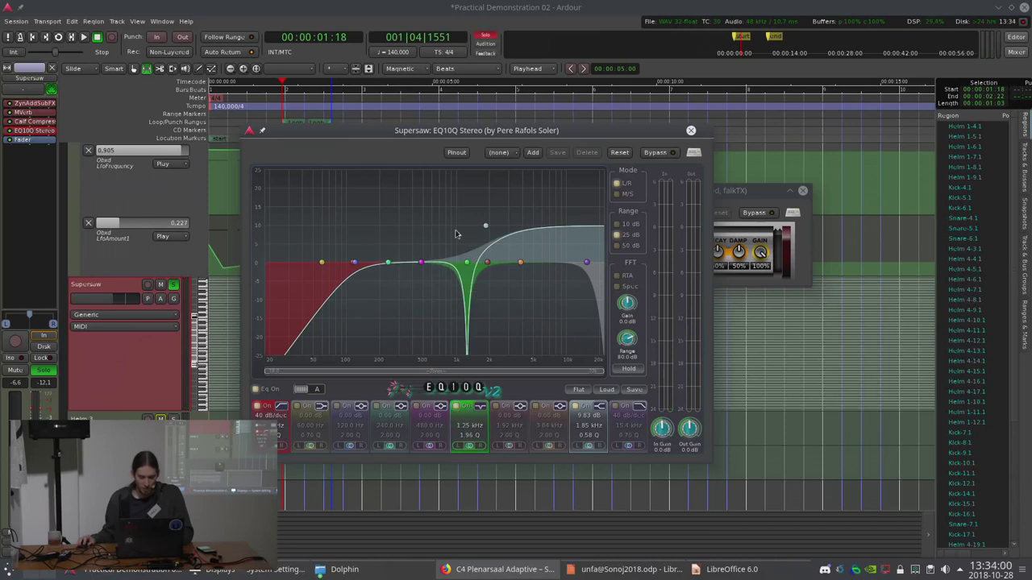
pyautogui.moveTo(455, 132); pyautogui.dragTo(696, 104)
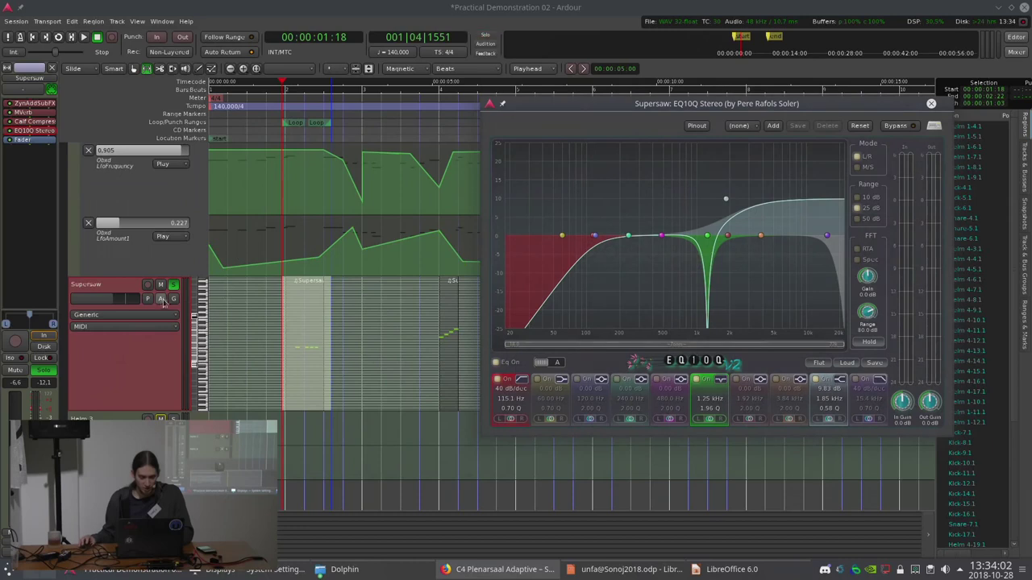
# Add an EQ10Q Stereo Filter 6 Freq automation lane to Supersaw and set it to Play.
pyautogui.click(161, 299)
pyautogui.moveTo(206, 346)
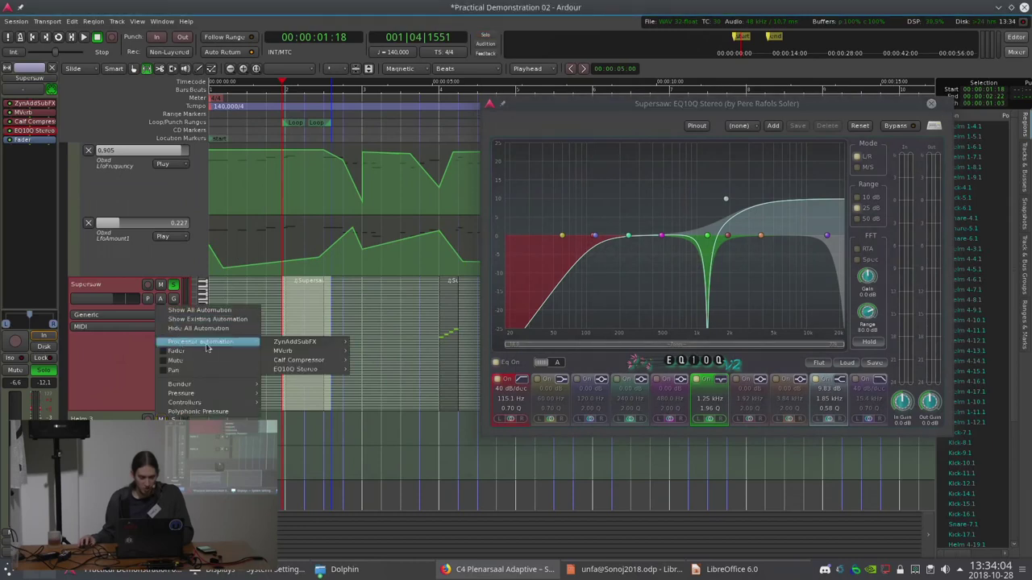
pyautogui.moveTo(287, 371)
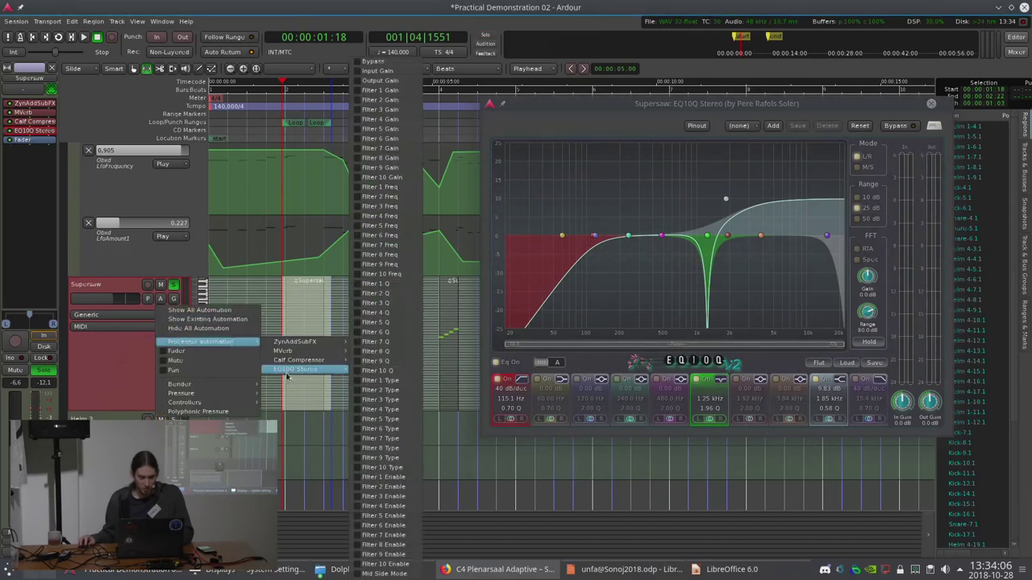
pyautogui.click(357, 236)
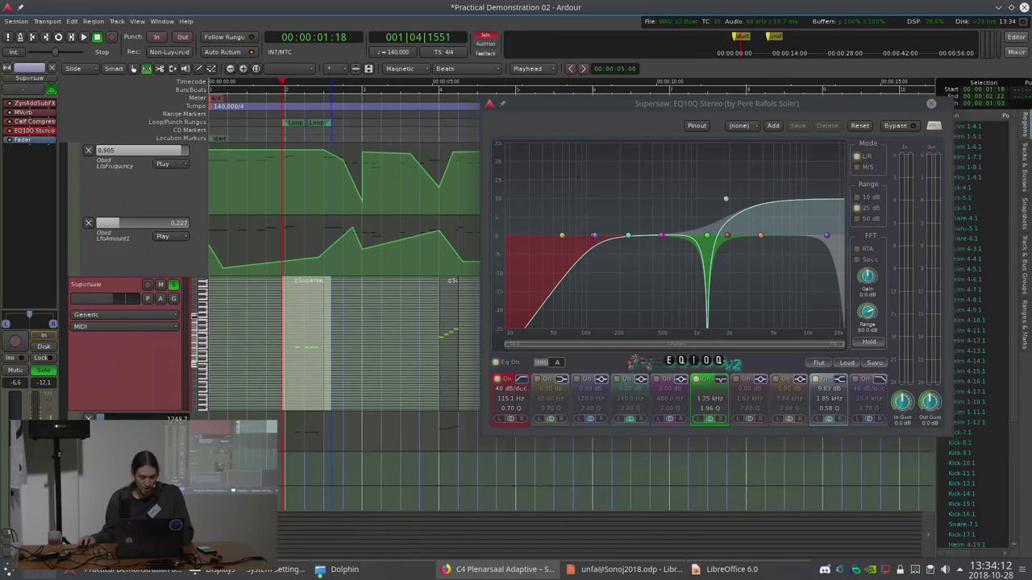
pyautogui.click(174, 443)
pyautogui.click(174, 443)
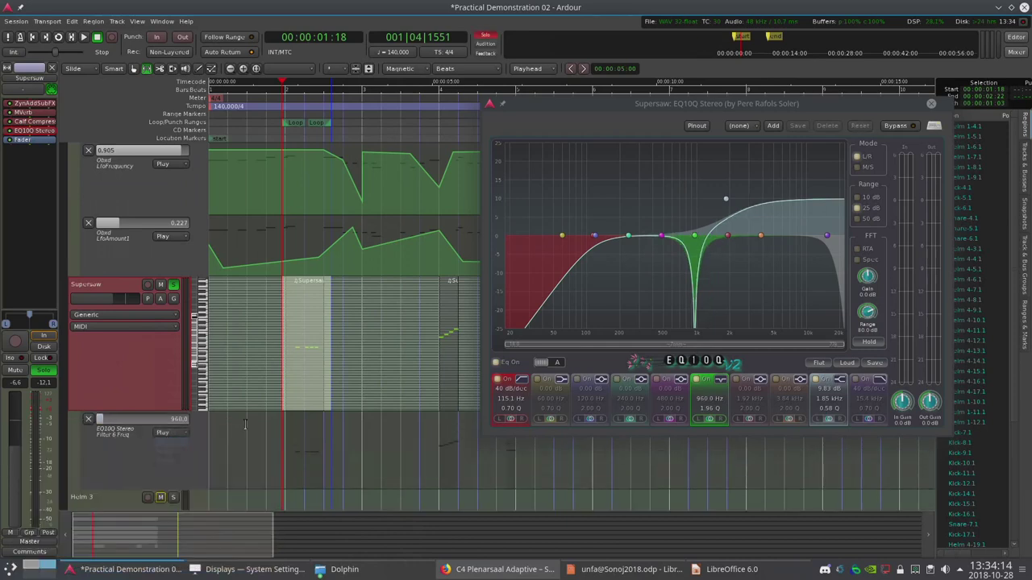
# Draw a rising two-point ramp on the Filter 6 Freq lane and audition it from 01:11.
pyautogui.click(285, 414)
pyautogui.click(290, 471)
pyautogui.moveTo(322, 472); pyautogui.dragTo(328, 428)
pyautogui.click(271, 120)
pyautogui.press('space')
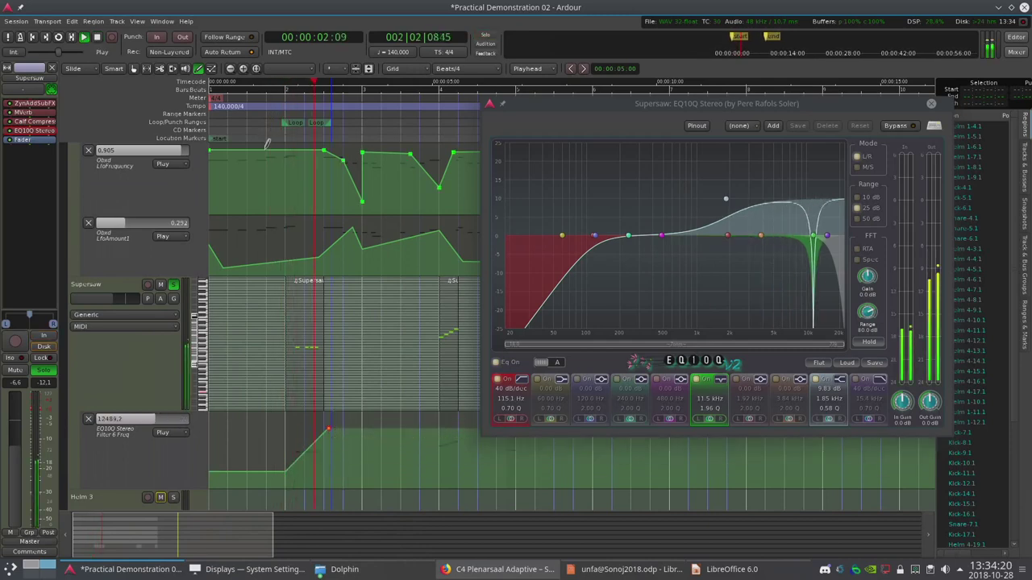
pyautogui.press('space')
# Lower the ramp's start to about 794 and its end to 996.2, then add and lower a further point.
pyautogui.moveTo(287, 471); pyautogui.dragTo(297, 481)
pyautogui.press('space')
pyautogui.press('space')
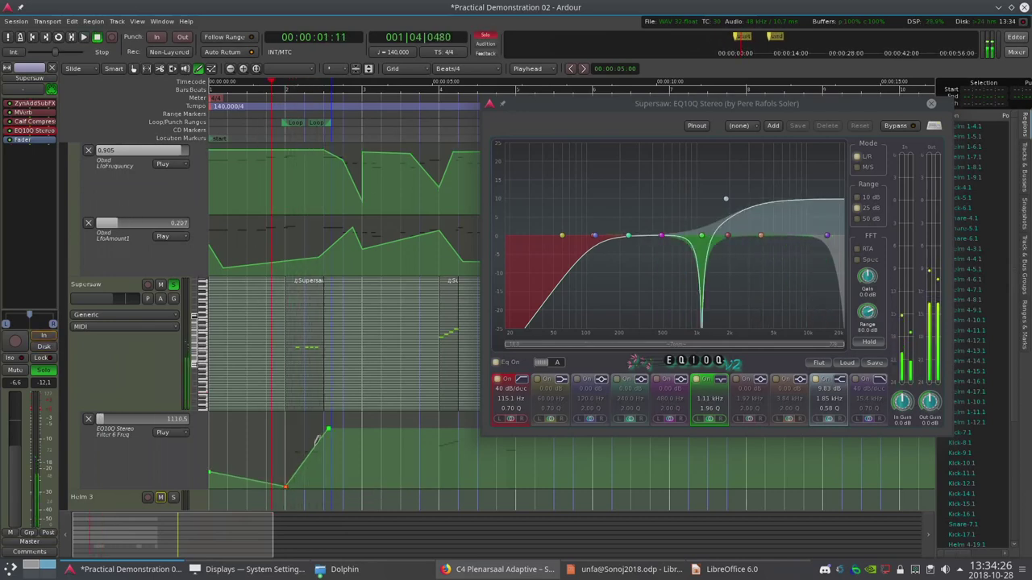
pyautogui.moveTo(329, 425); pyautogui.dragTo(322, 458)
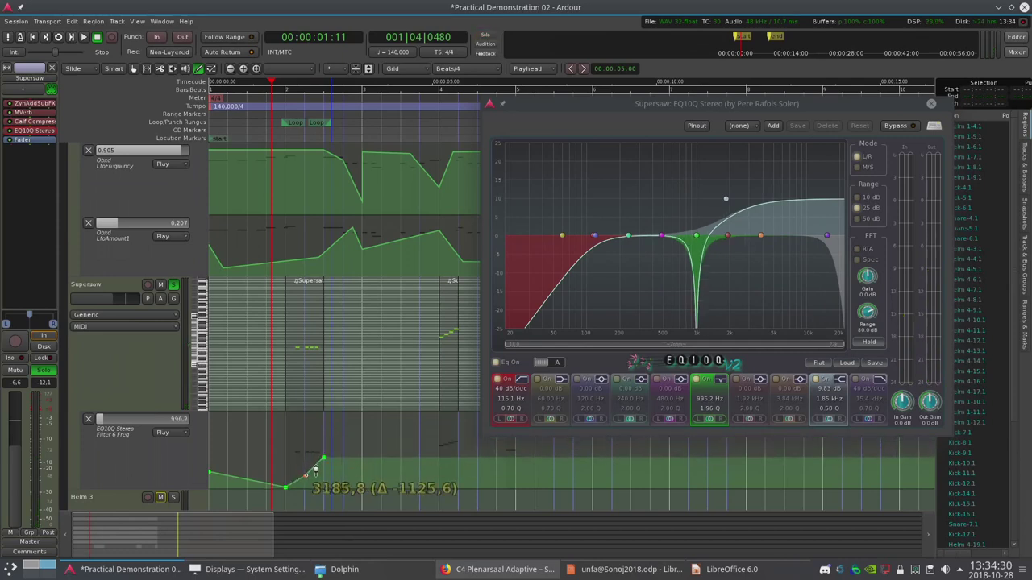
pyautogui.press('space')
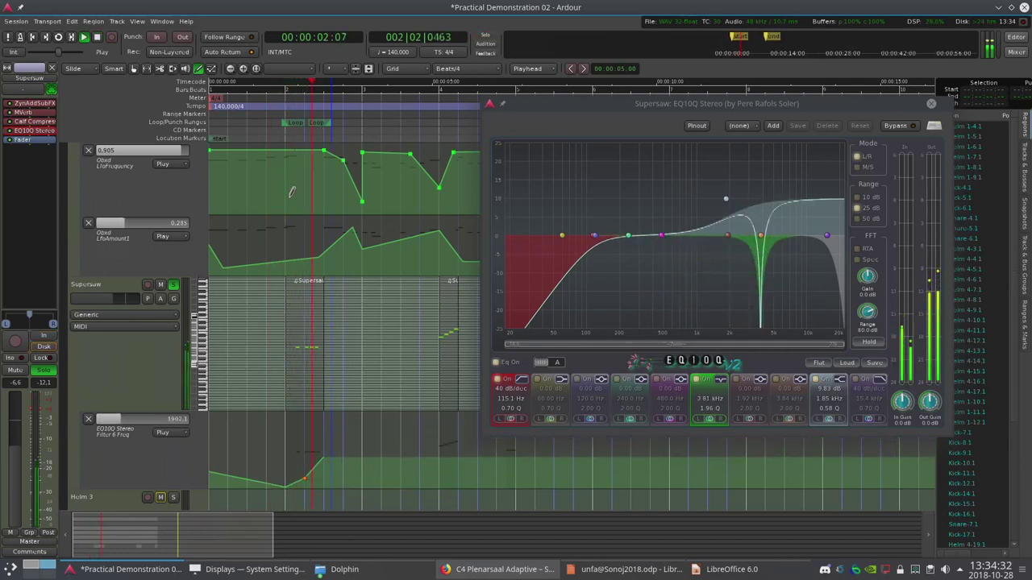
pyautogui.press('space')
pyautogui.scroll(-2, 373, 458)
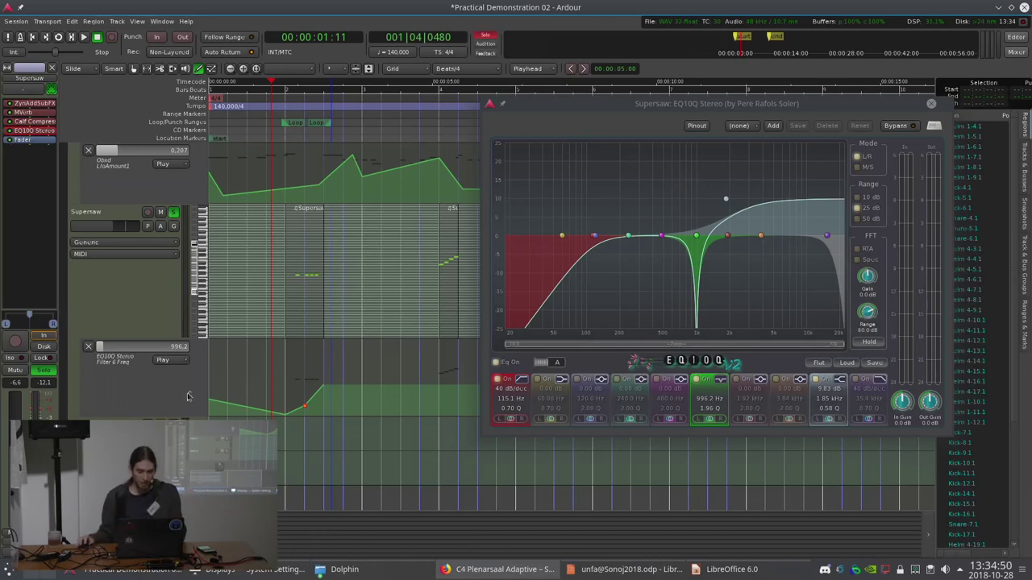
pyautogui.click(440, 374)
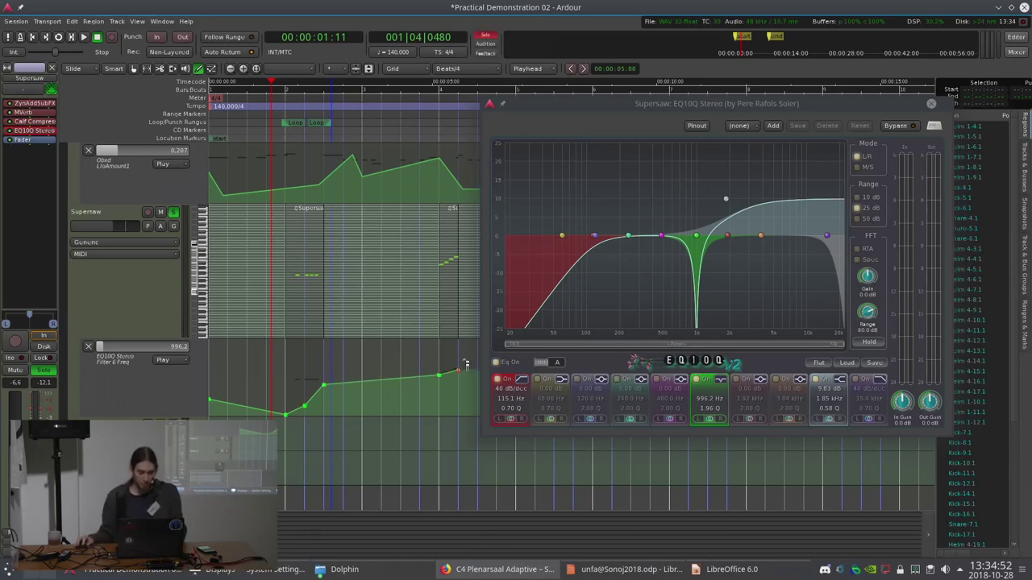
pyautogui.moveTo(466, 365); pyautogui.dragTo(466, 401)
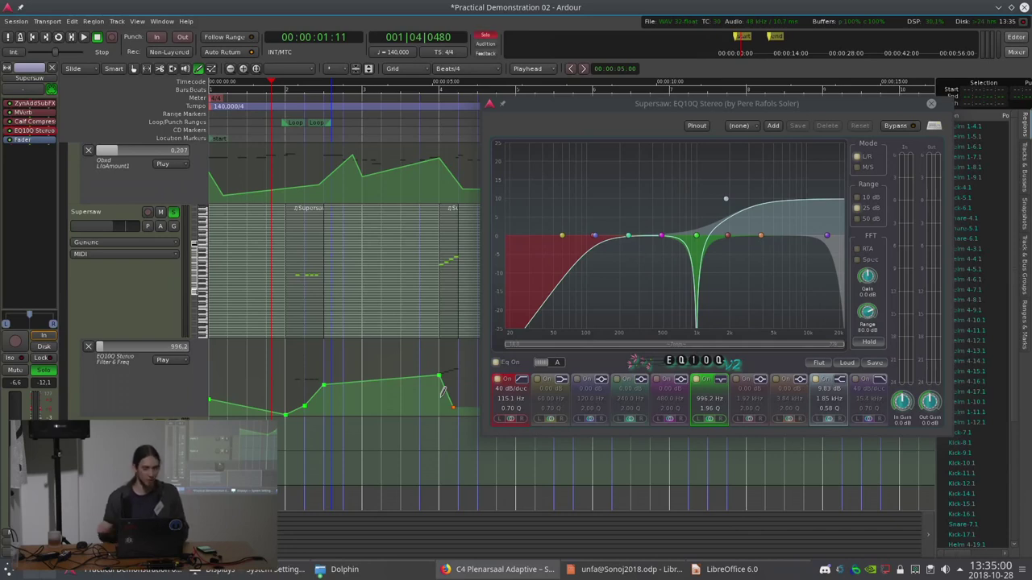
# Build a steep rise in the Filter 6 Freq curve, auditioning from 00:00:04:24.
pyautogui.hscroll(3, 343, 242)
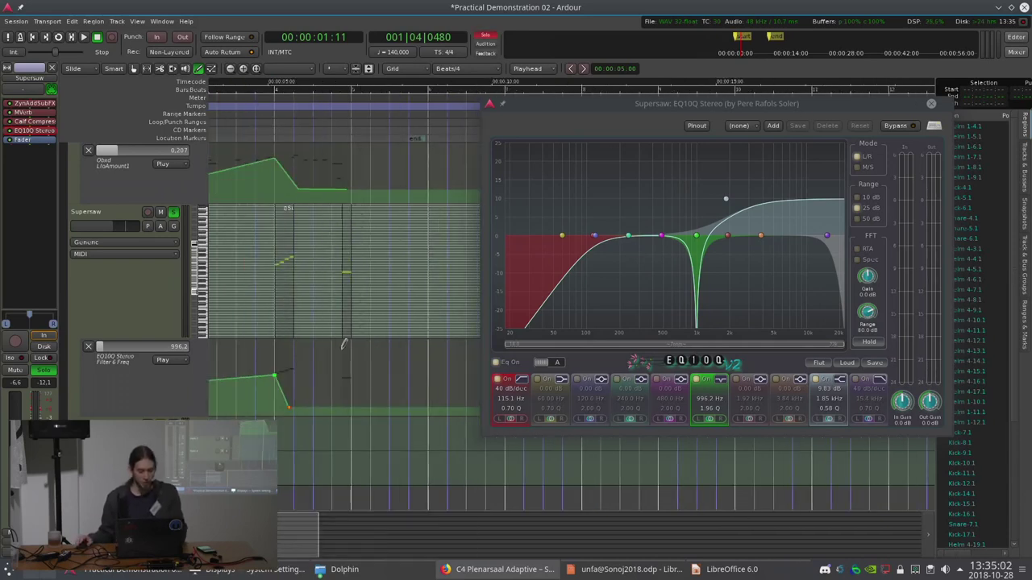
pyautogui.click(258, 117)
pyautogui.scroll(1, 256, 385)
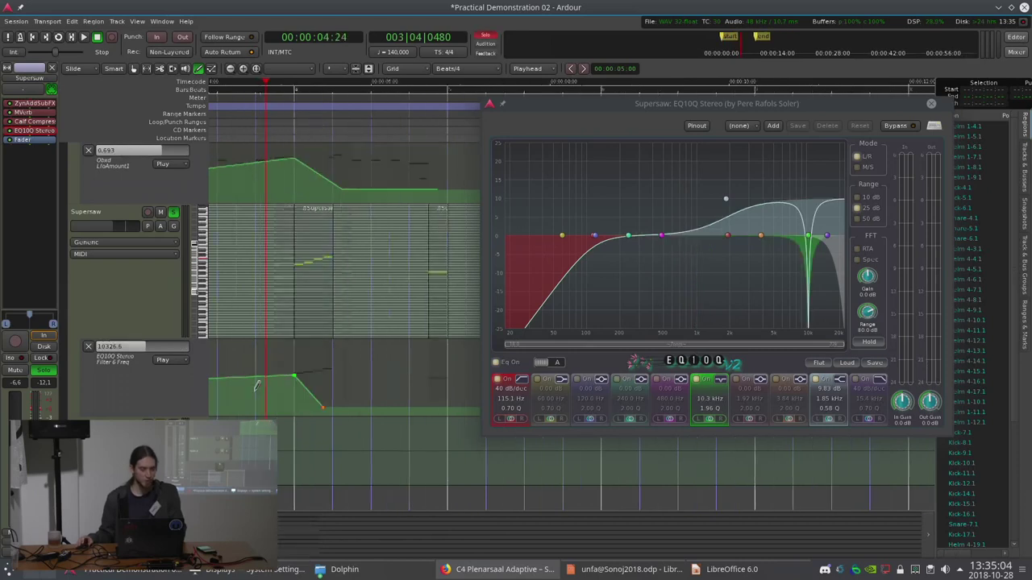
pyautogui.press('space')
pyautogui.press('space')
pyautogui.click(419, 404)
pyautogui.moveTo(457, 397); pyautogui.dragTo(455, 325)
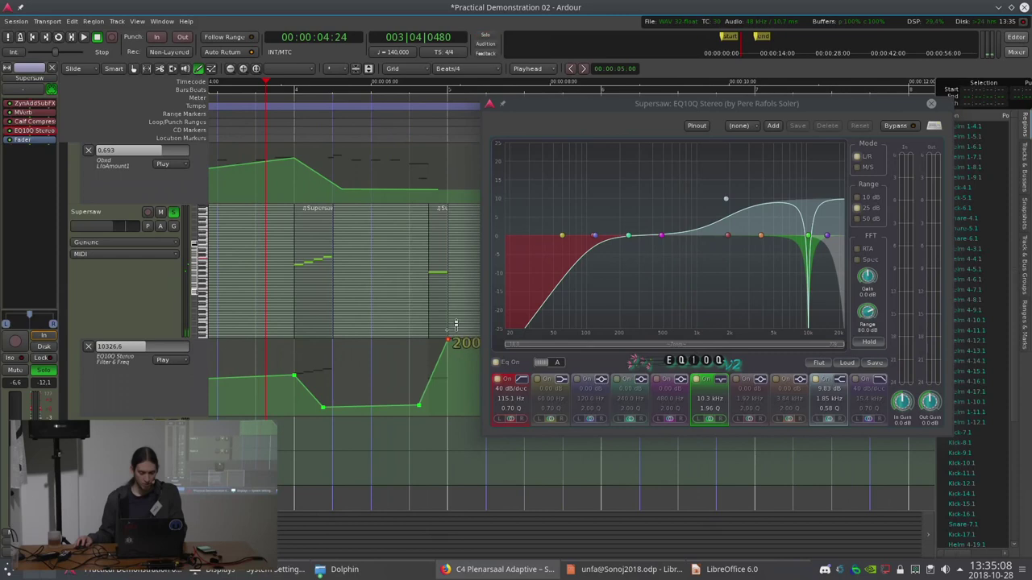
pyautogui.moveTo(420, 401)
pyautogui.mouseDown()
pyautogui.moveTo(447, 403)
pyautogui.moveTo(407, 406)
pyautogui.mouseUp()
pyautogui.scroll(2, 456, 403)
pyautogui.click(369, 369)
pyautogui.press('space')
pyautogui.moveTo(382, 367); pyautogui.dragTo(371, 340)
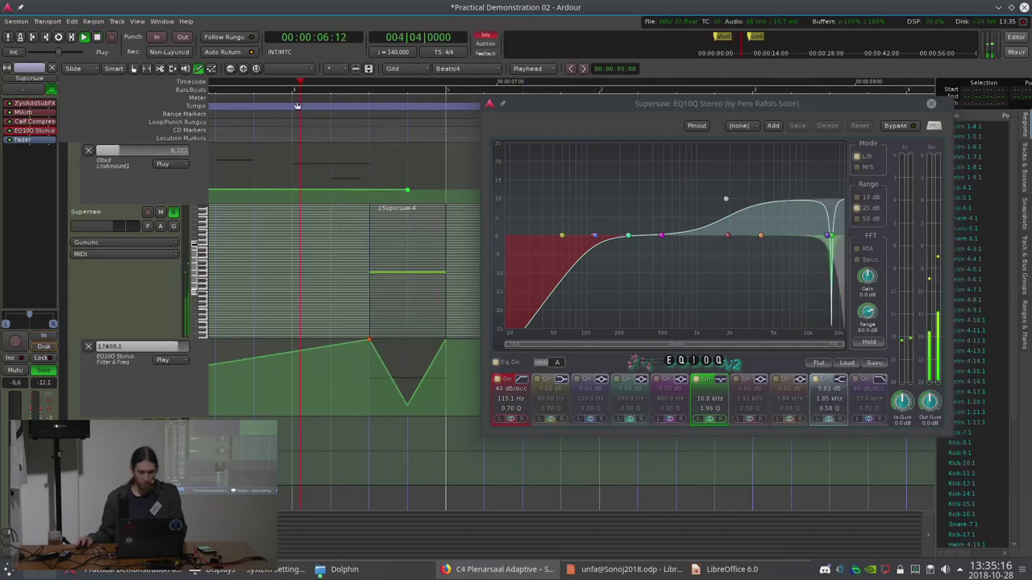
pyautogui.press('space')
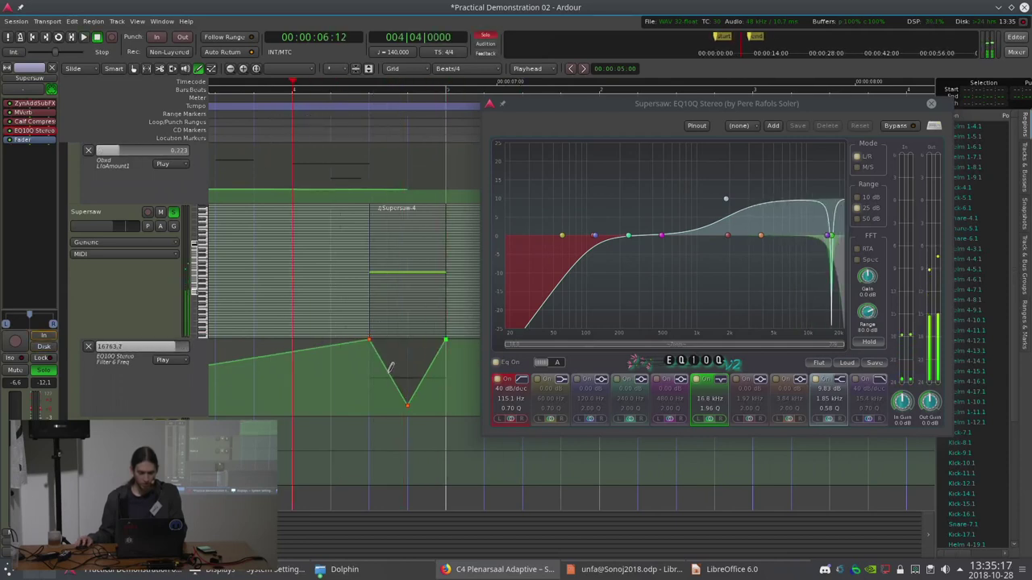
# Switch the grid to Beats/8 and start the V dip by adding and lowering points.
pyautogui.click(456, 70)
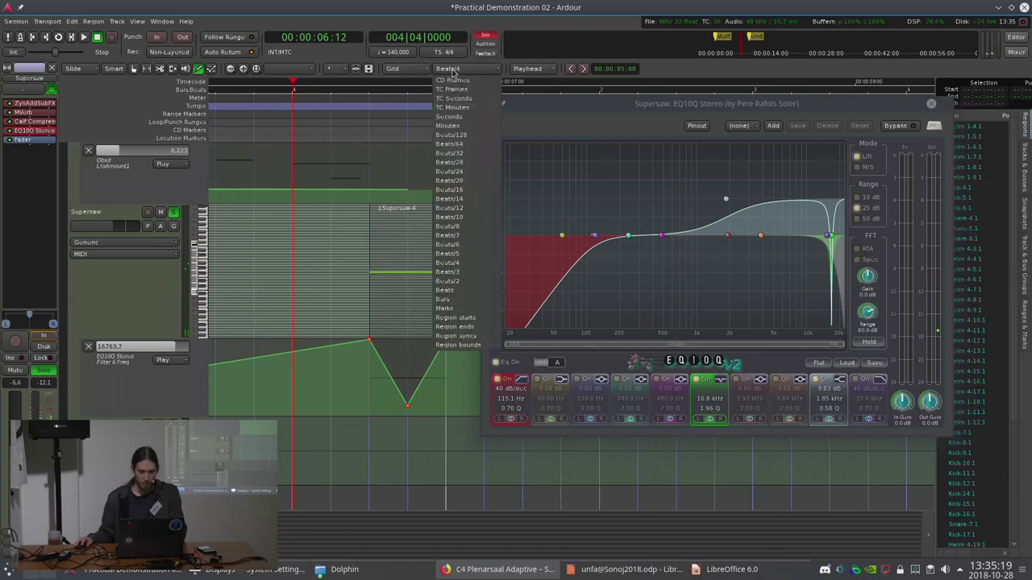
pyautogui.click(465, 231)
pyautogui.click(387, 404)
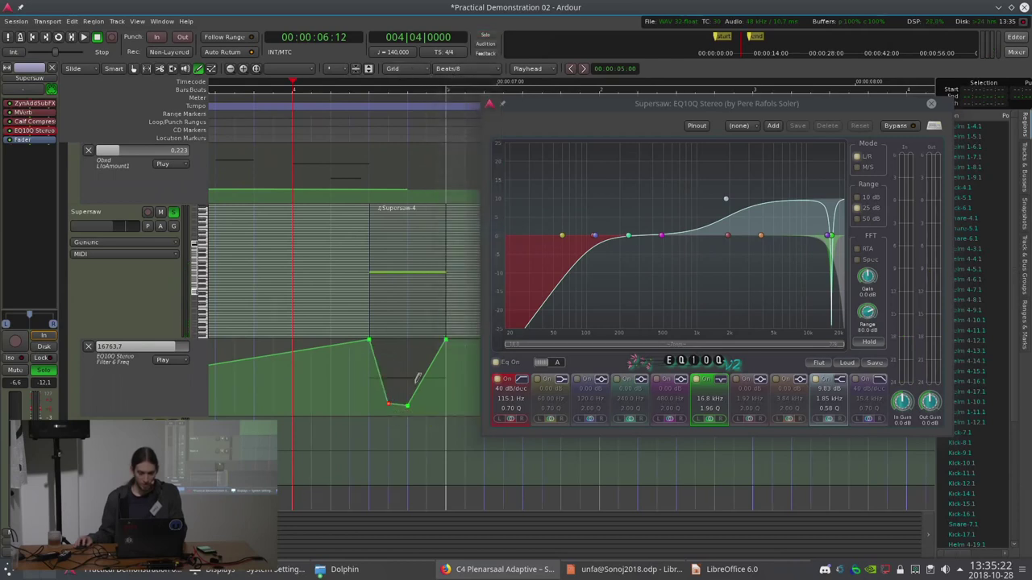
pyautogui.moveTo(426, 365)
pyautogui.mouseDown()
pyautogui.moveTo(423, 408)
pyautogui.moveTo(416, 374)
pyautogui.mouseUp()
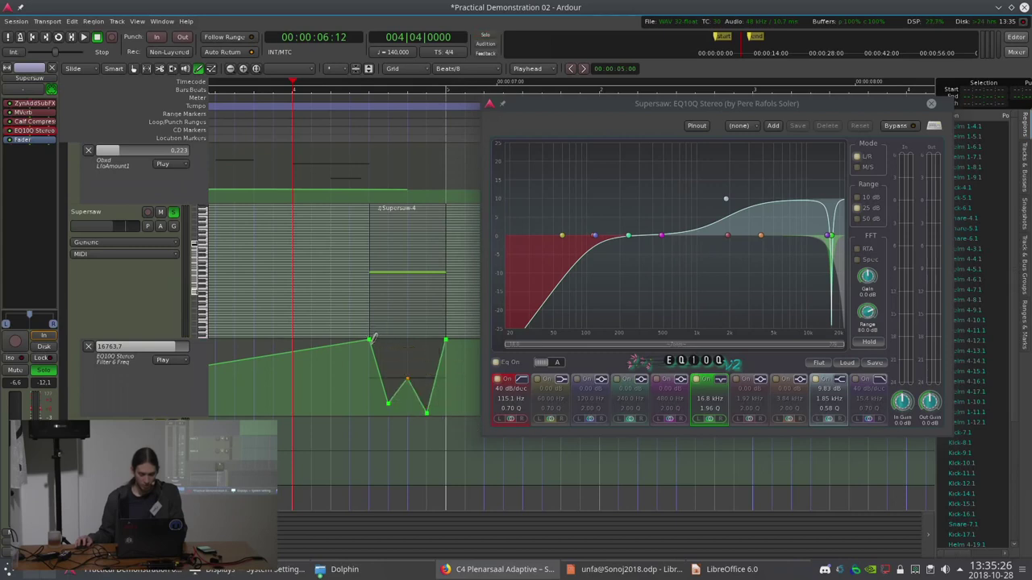
pyautogui.moveTo(378, 330); pyautogui.dragTo(369, 371)
pyautogui.press('space')
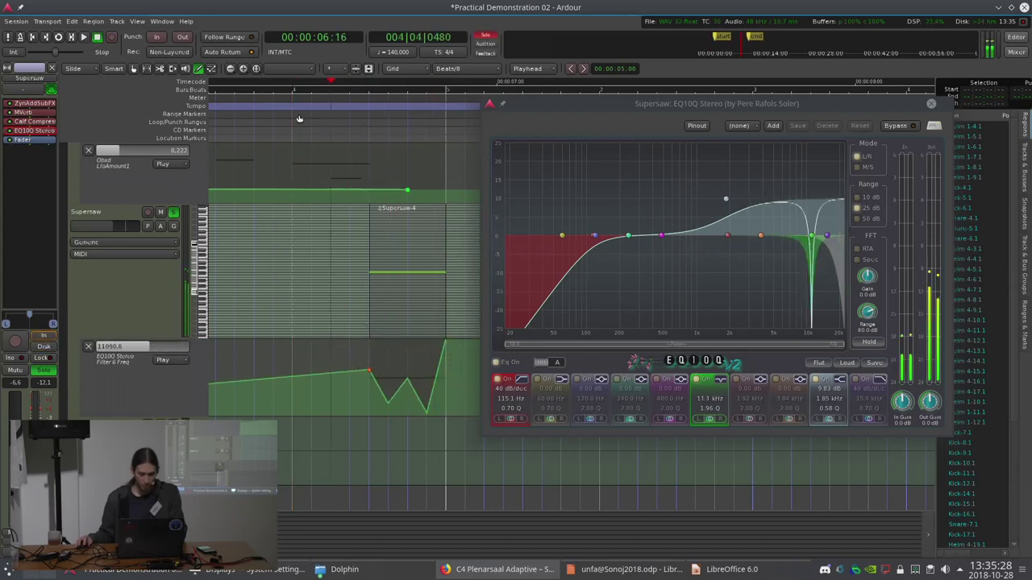
pyautogui.press('space')
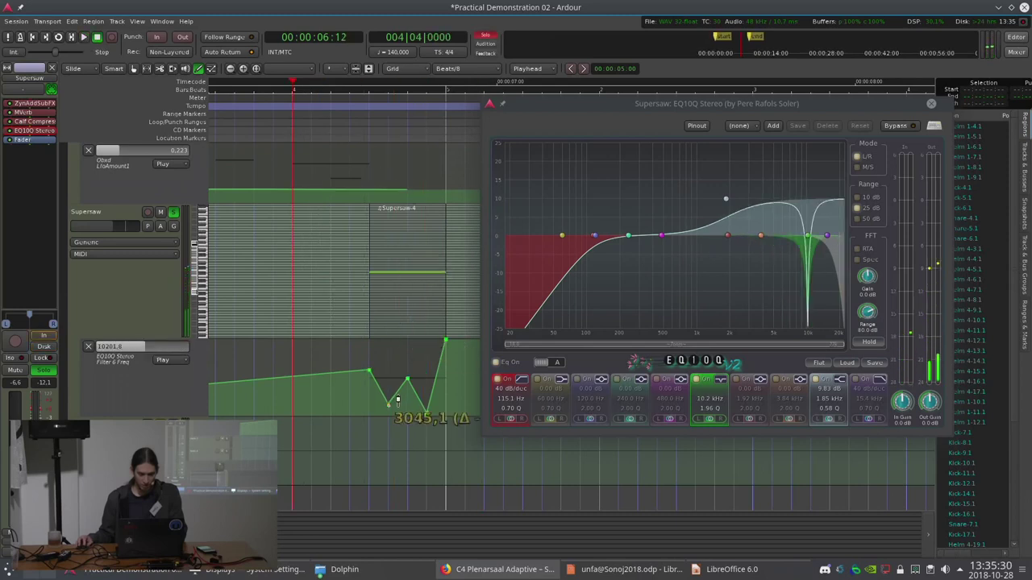
# Deepen the V into a jagged double dip by lowering its middle and rightmost points.
pyautogui.moveTo(389, 404); pyautogui.dragTo(388, 414)
pyautogui.press('space')
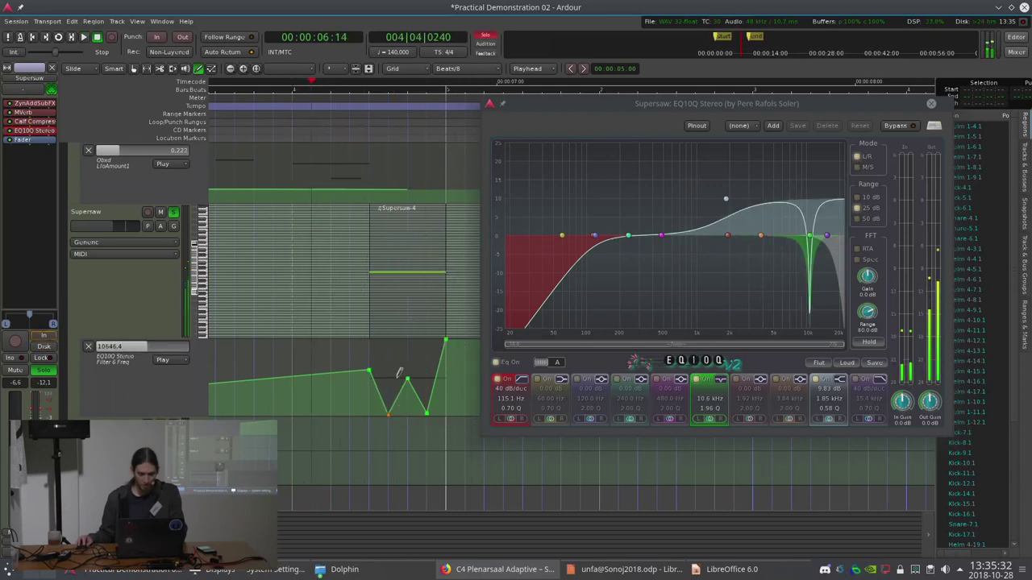
pyautogui.moveTo(407, 379); pyautogui.dragTo(407, 400)
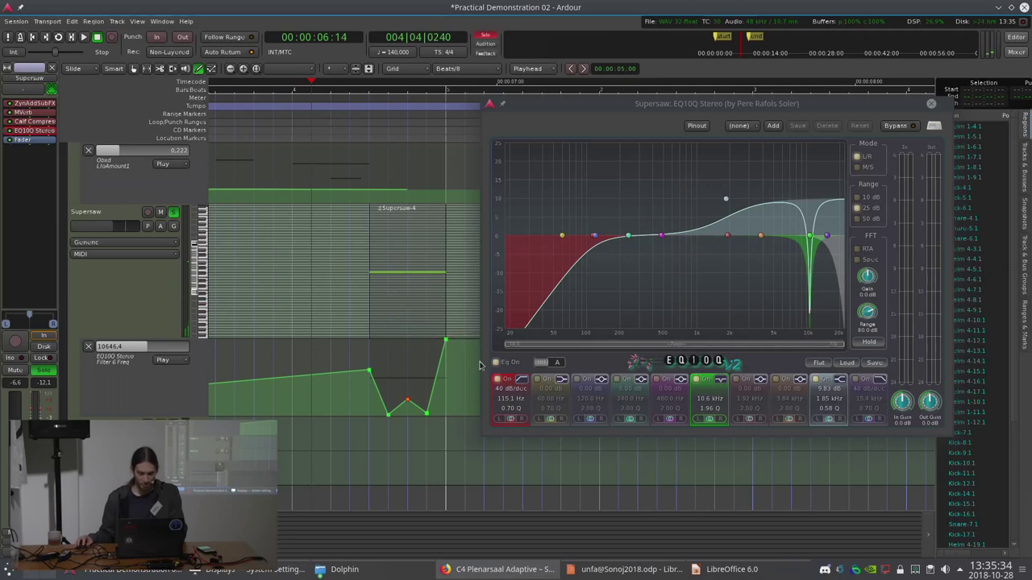
pyautogui.press('space')
pyautogui.press('space')
pyautogui.moveTo(446, 340); pyautogui.dragTo(456, 367)
pyautogui.press('space')
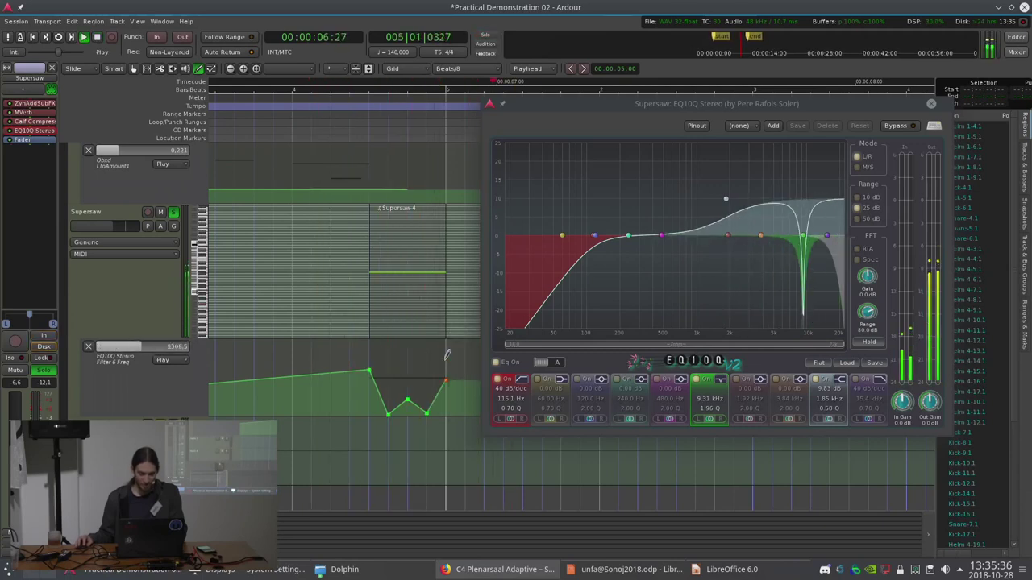
pyautogui.press('space')
pyautogui.press('-')
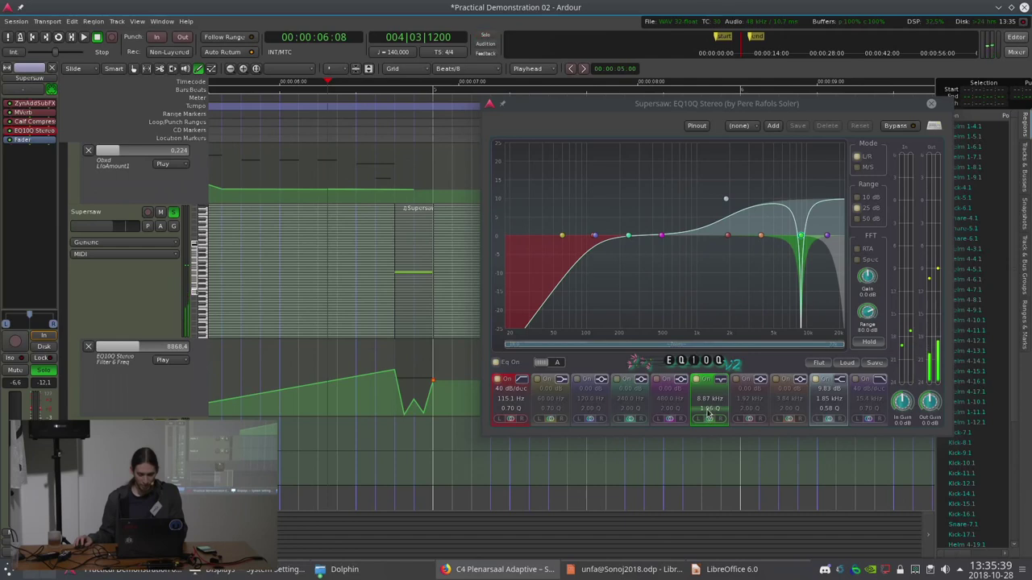
# Play back the copied Supersaw EQ automation from just before the automated section.
pyautogui.click(707, 407)
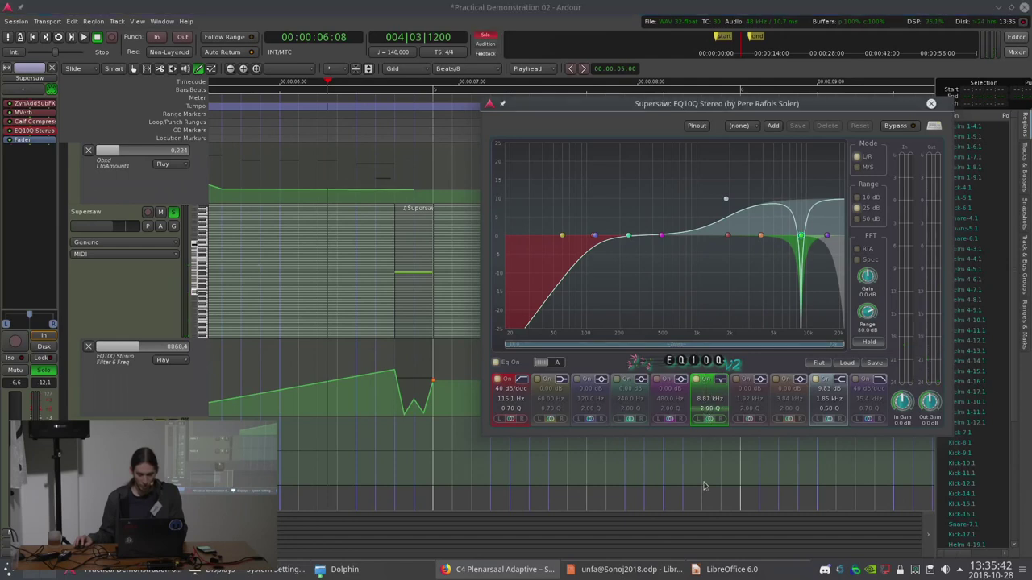
pyautogui.scroll(-10, 710, 411)
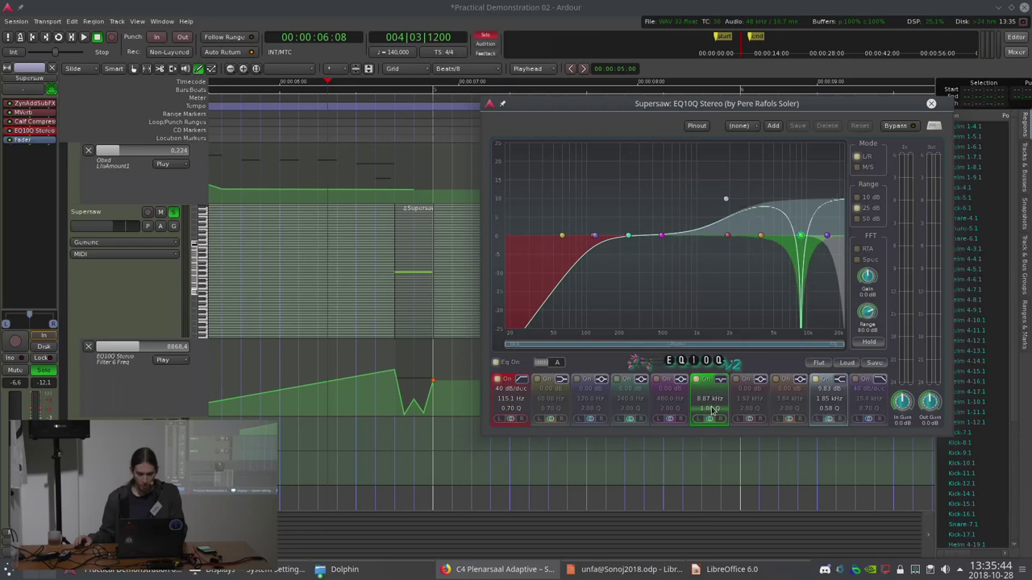
pyautogui.scroll(-2, 382, 116)
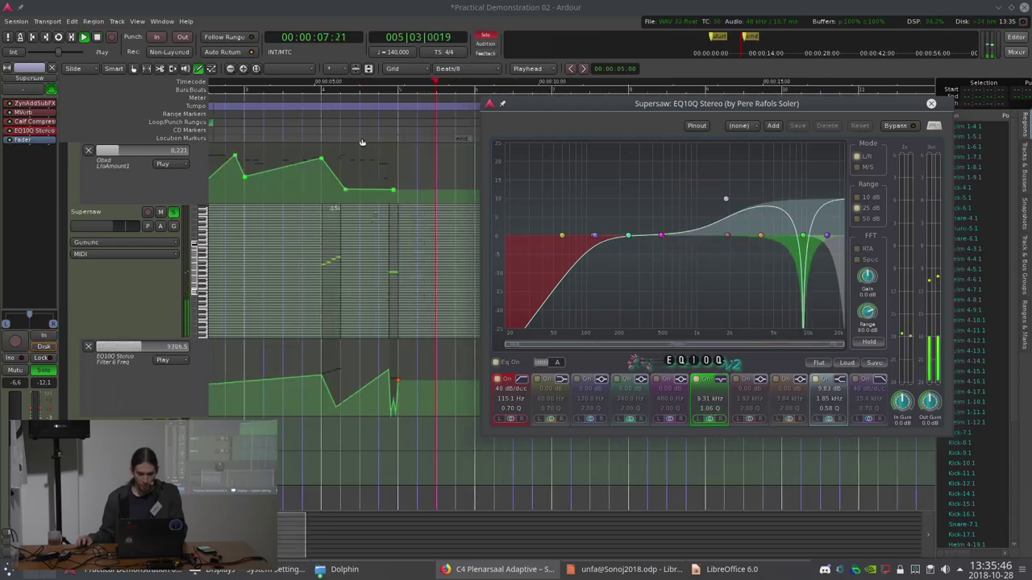
pyautogui.click(312, 113)
pyautogui.press('space')
pyautogui.press('space')
pyautogui.scroll(-2, 343, 155)
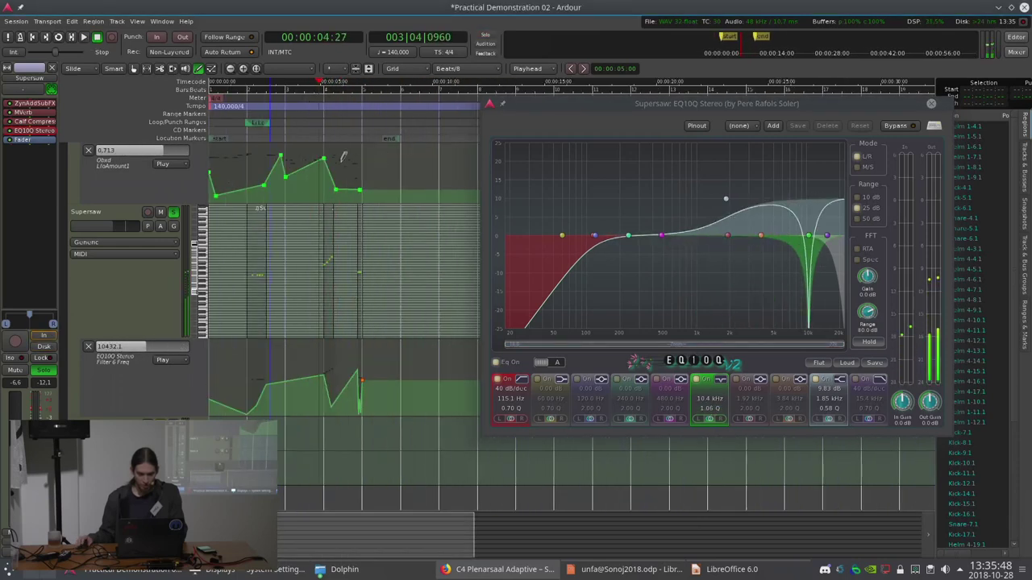
pyautogui.scroll(2, 283, 212)
pyautogui.press('Home')
pyautogui.press('space')
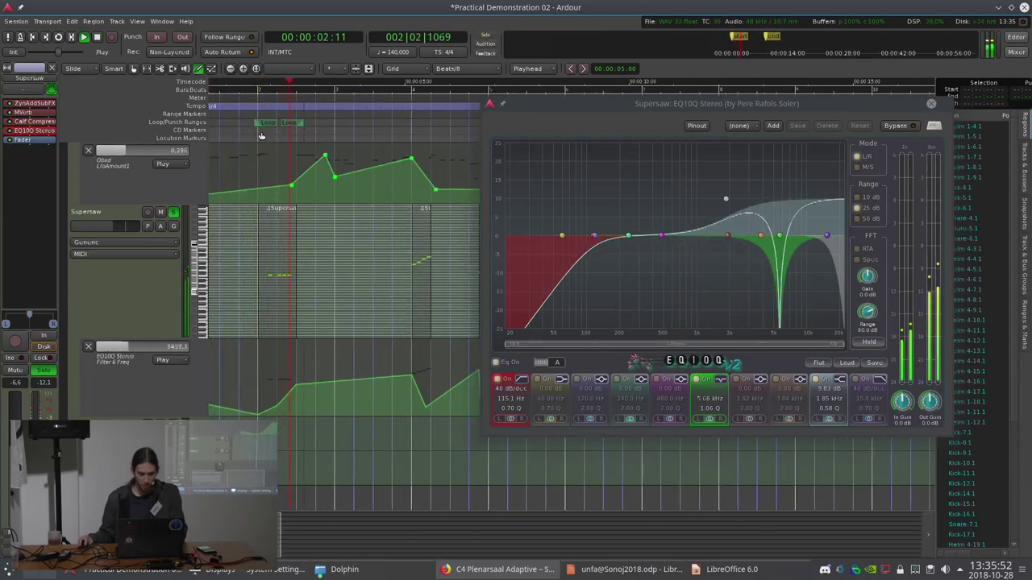
pyautogui.press('space')
# Close the Supersaw EQ10Q and Snare MVerb plugin windows and replay the arrangement.
pyautogui.click(932, 104)
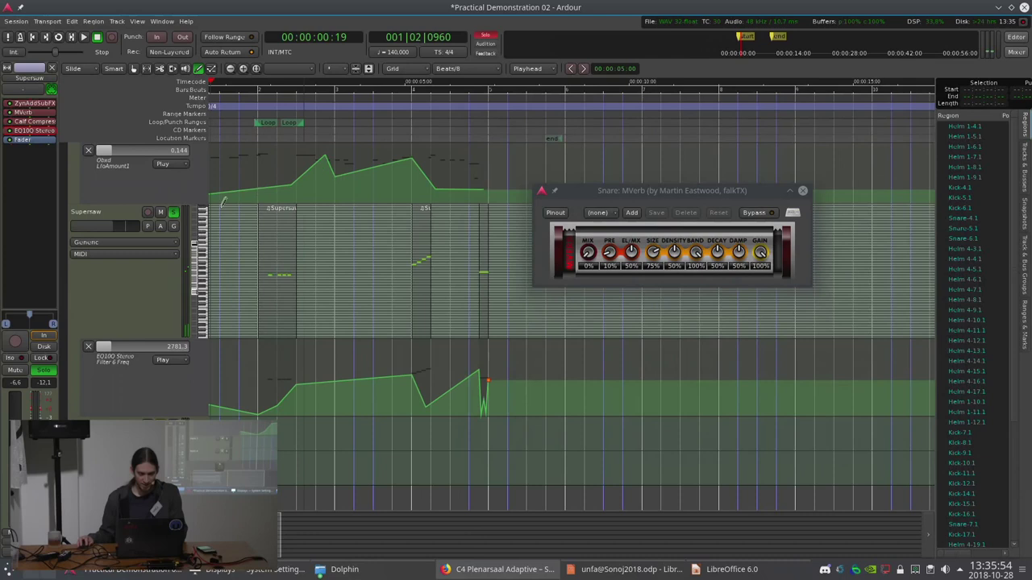
pyautogui.click(803, 192)
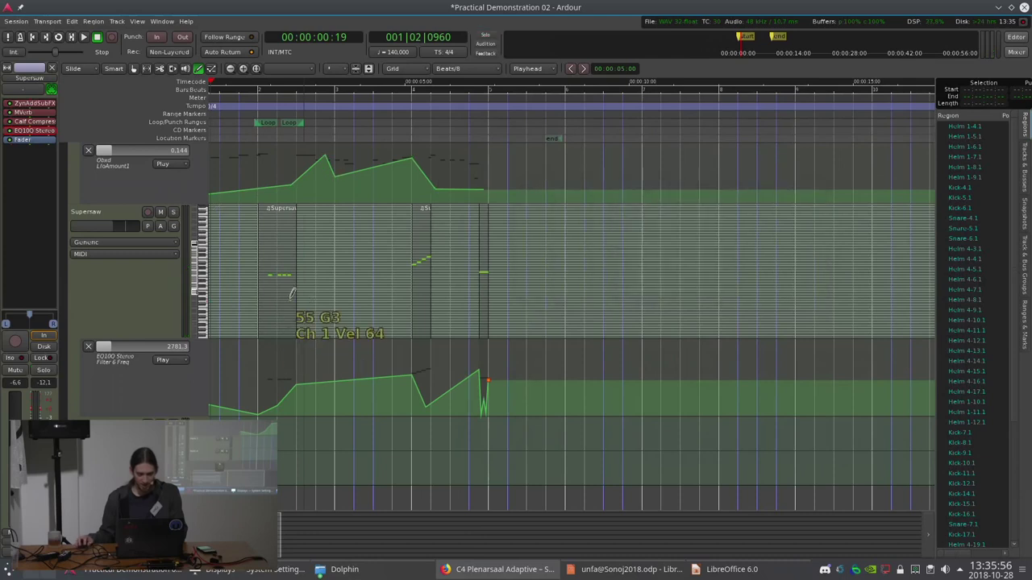
pyautogui.press('space')
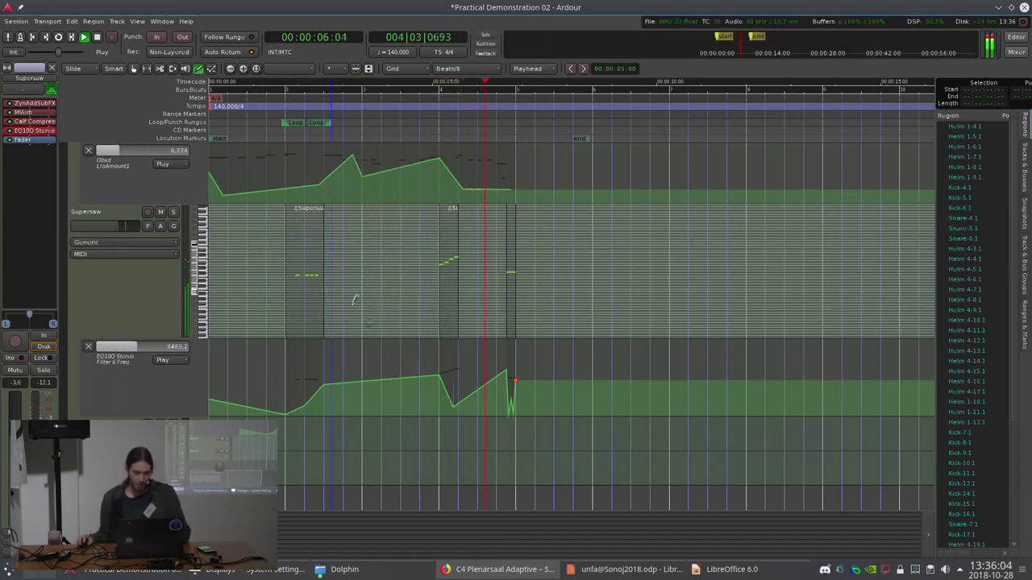
pyautogui.press('space')
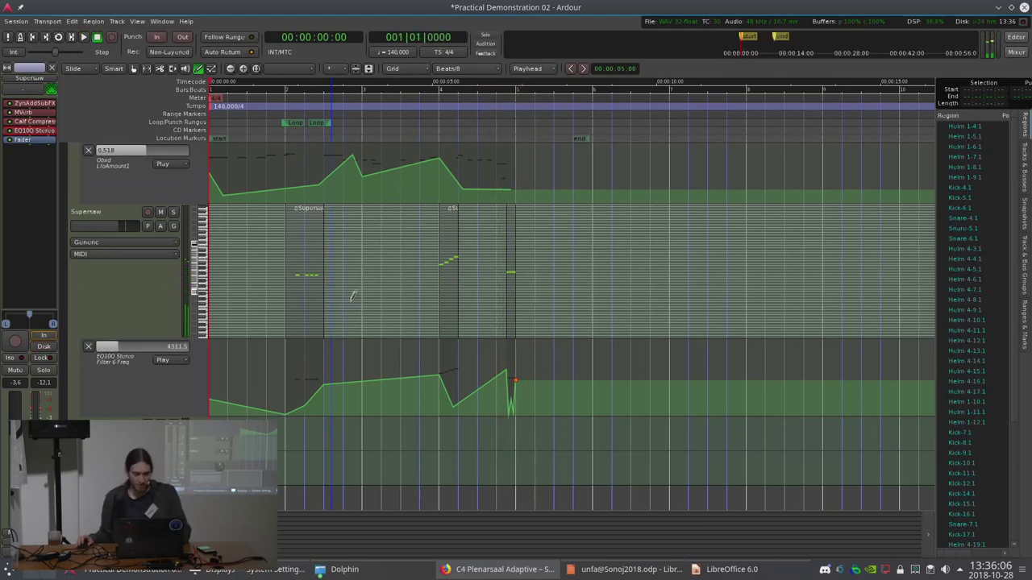
pyautogui.scroll(6, 355, 294)
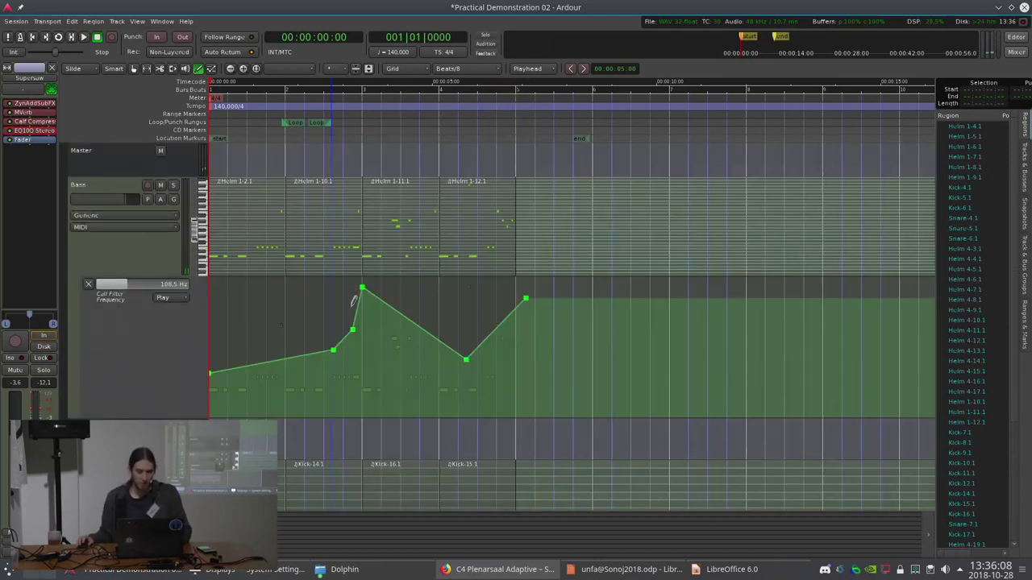
# Start a Session snapshot-and-switch, selecting the prefilled 'Practical Demonstration 02' name for editing.
pyautogui.click(16, 22)
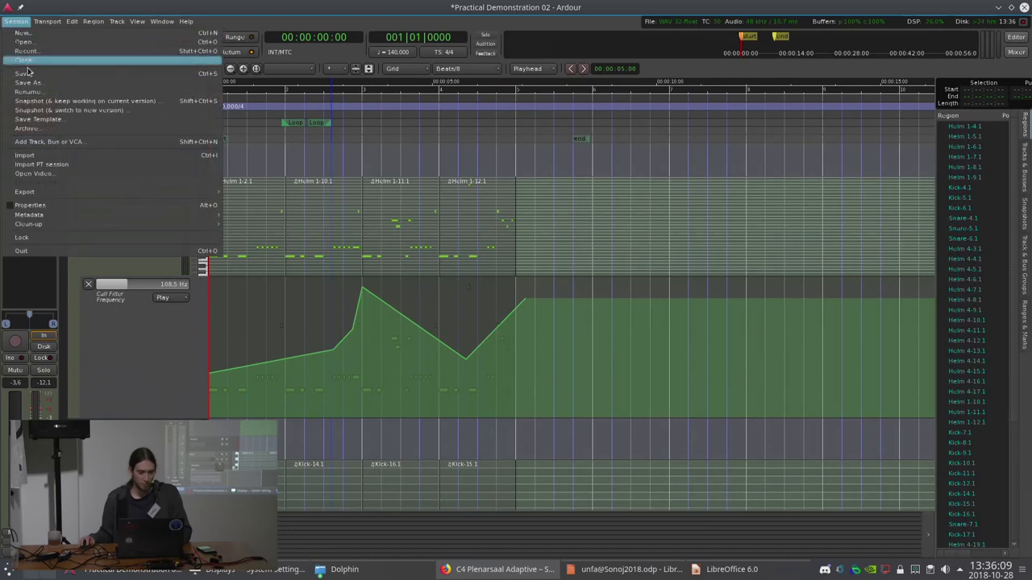
pyautogui.click(50, 111)
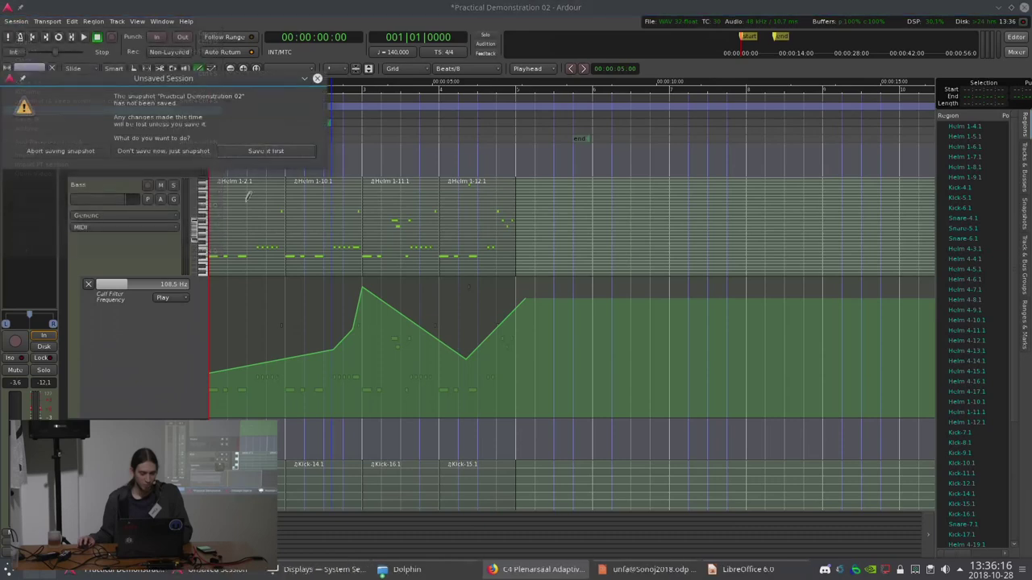
pyautogui.click(212, 151)
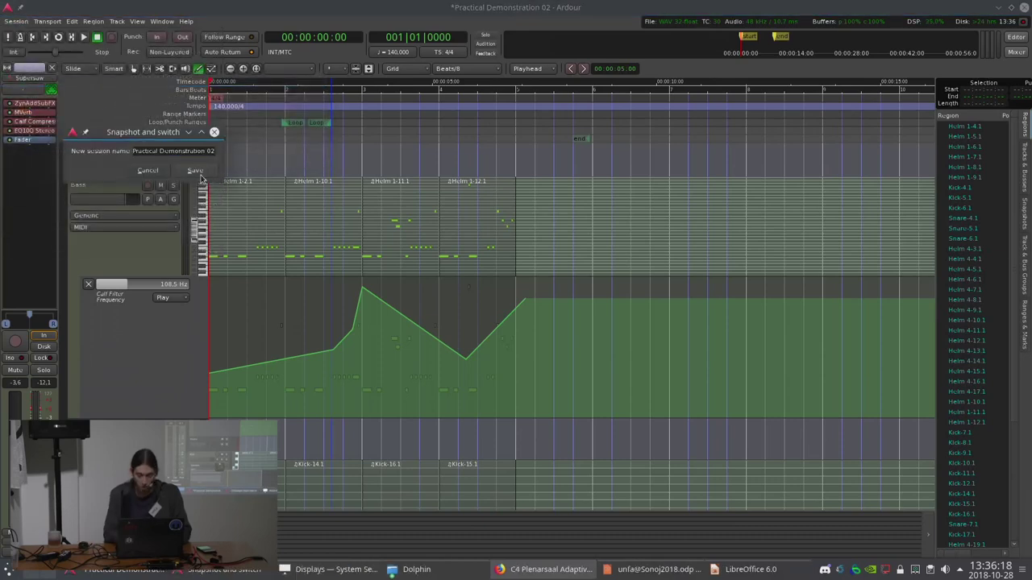
# Save the snapshot as 'Practical Demonstration 03' and switch to it.
pyautogui.click(199, 173)
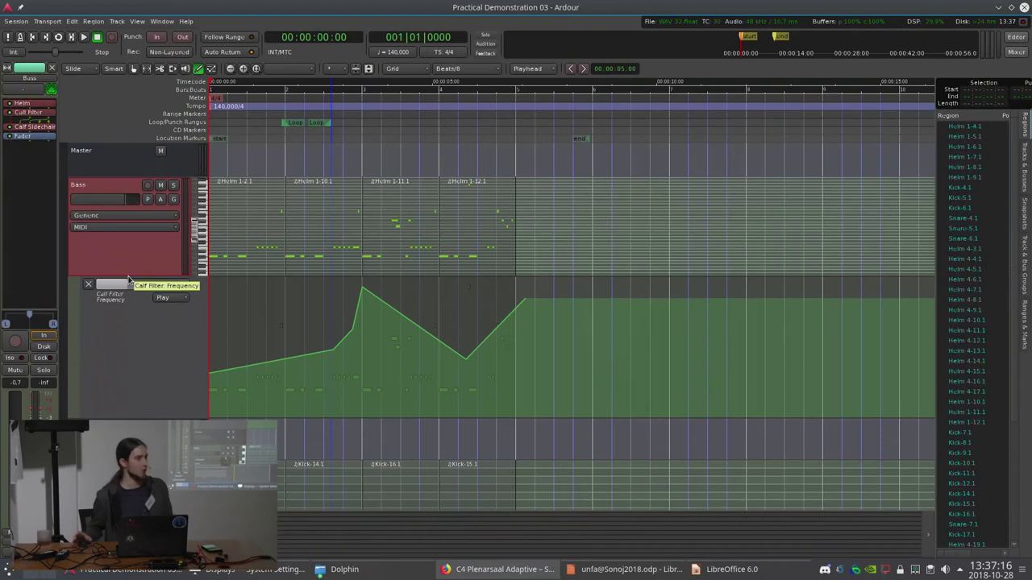
# Insert a-Amplifier on the Bass track from the Plugin Manager, filtering for 'Ampli'.
pyautogui.rightClick(31, 137)
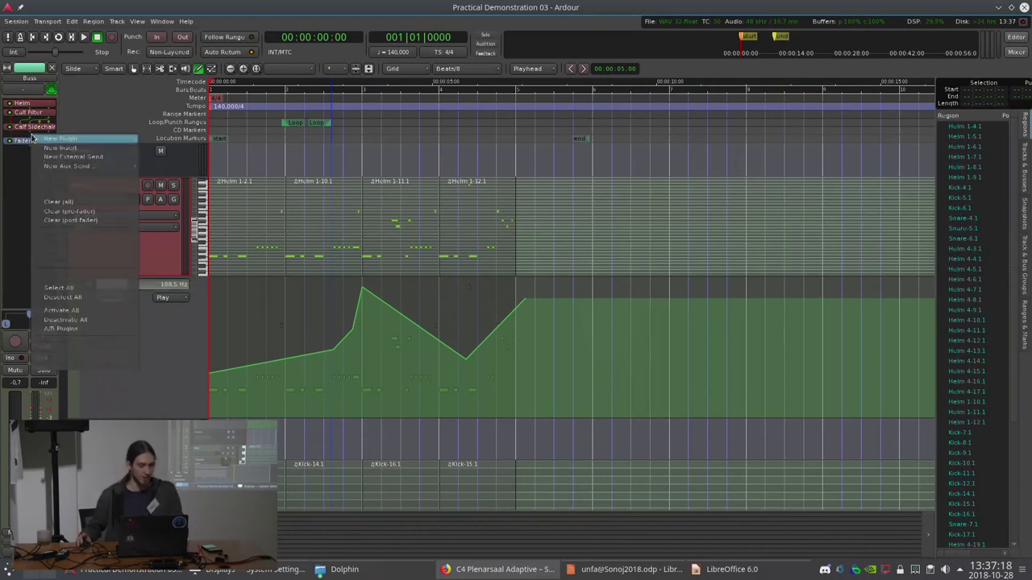
pyautogui.moveTo(97, 139)
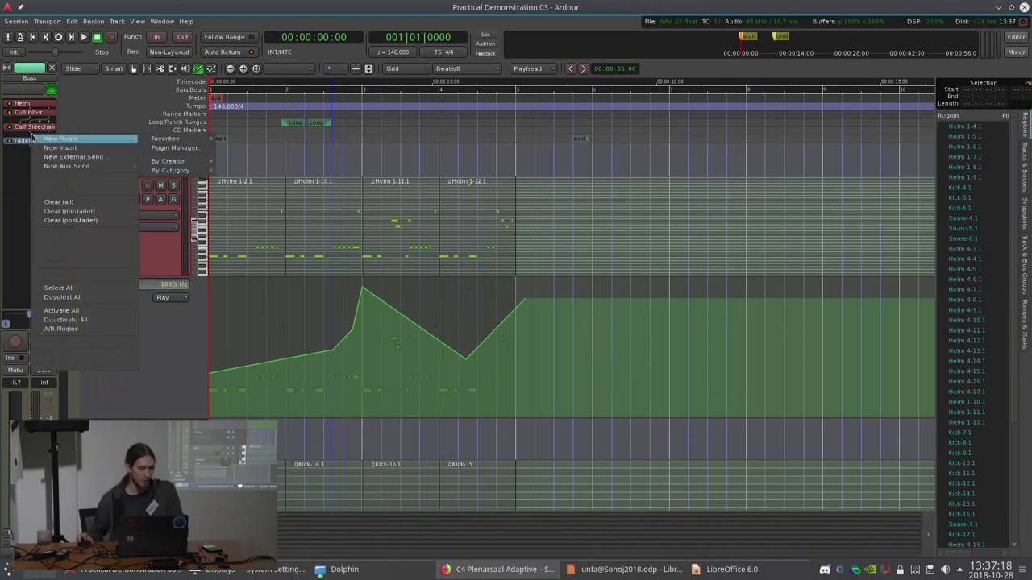
pyautogui.click(171, 150)
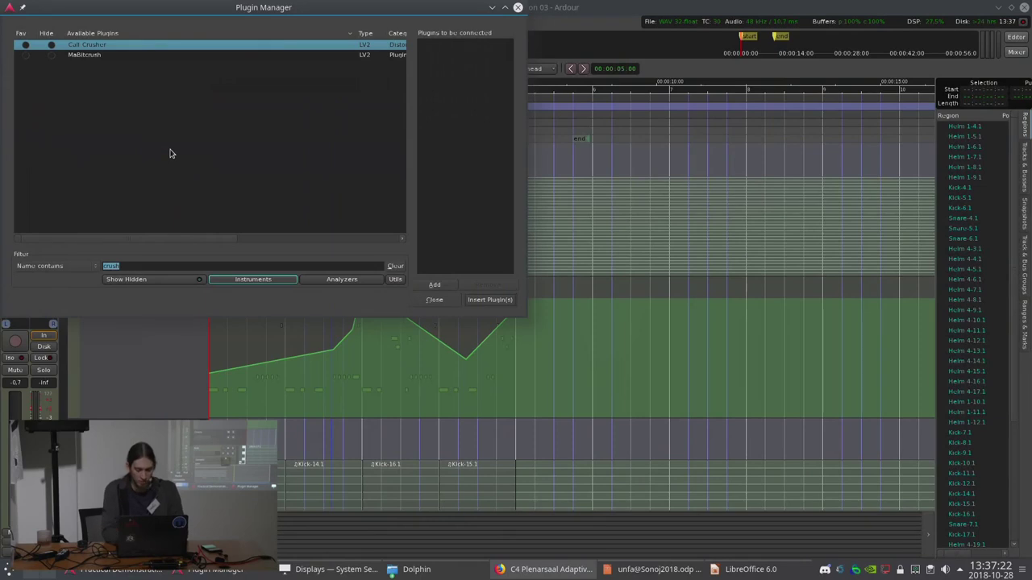
pyautogui.write('Ampli')
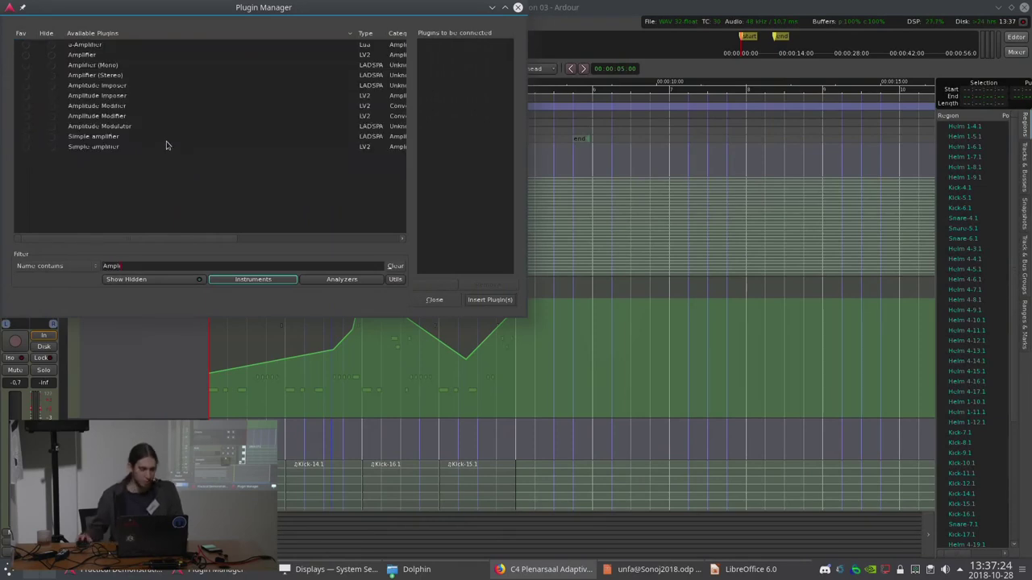
pyautogui.doubleClick(90, 47)
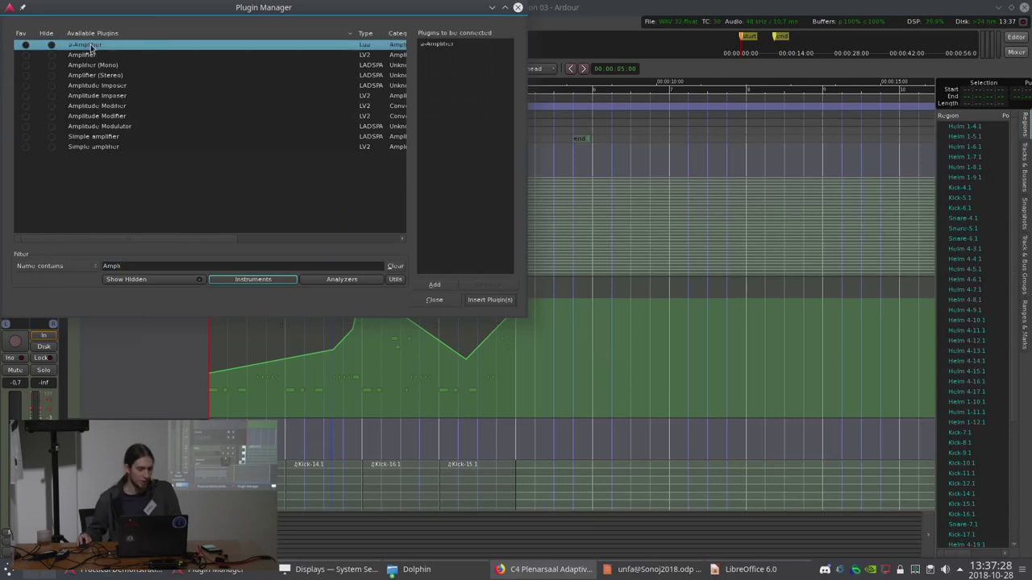
pyautogui.click(490, 299)
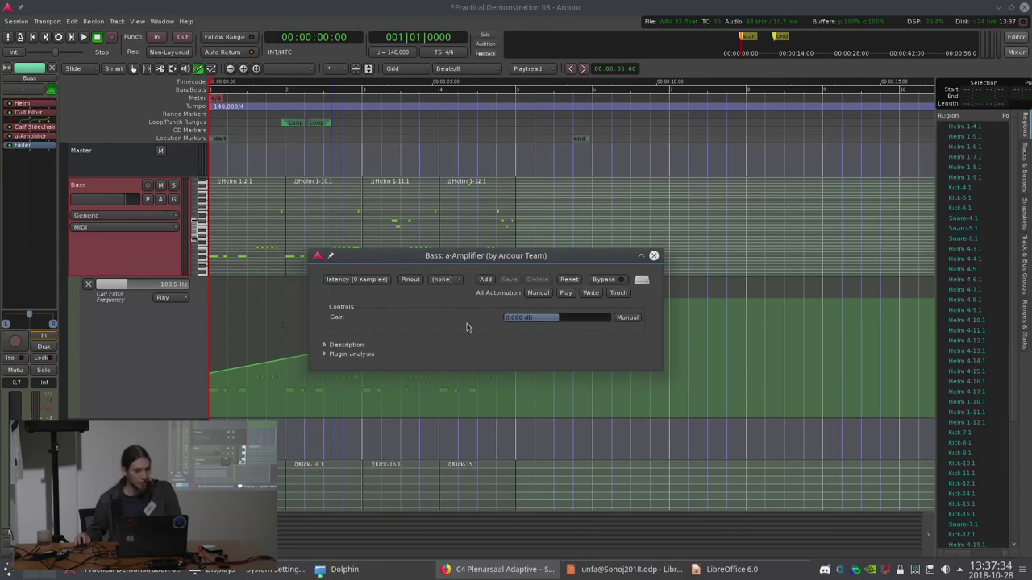
# Lower the Bass fader to about -6 dB and show the a-Amplifier Gain automation lane.
pyautogui.click(85, 203)
pyautogui.moveTo(85, 203); pyautogui.dragTo(108, 204)
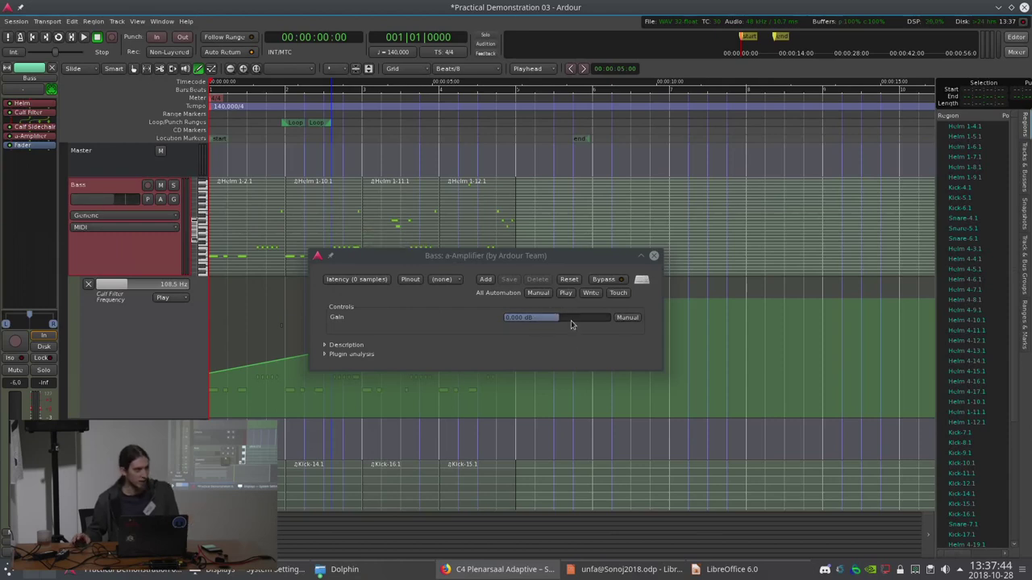
pyautogui.click(159, 199)
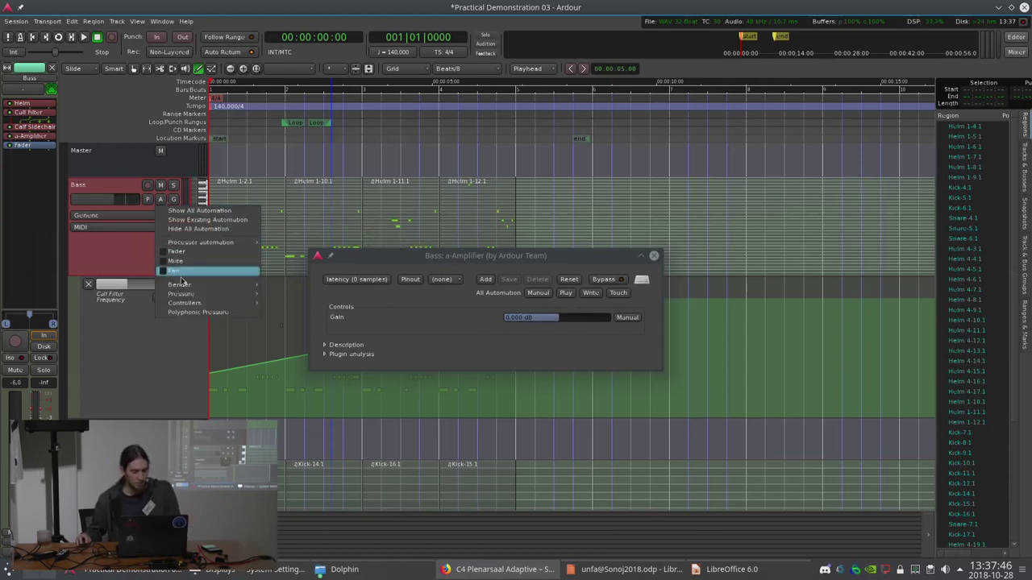
pyautogui.moveTo(195, 245)
pyautogui.moveTo(306, 271)
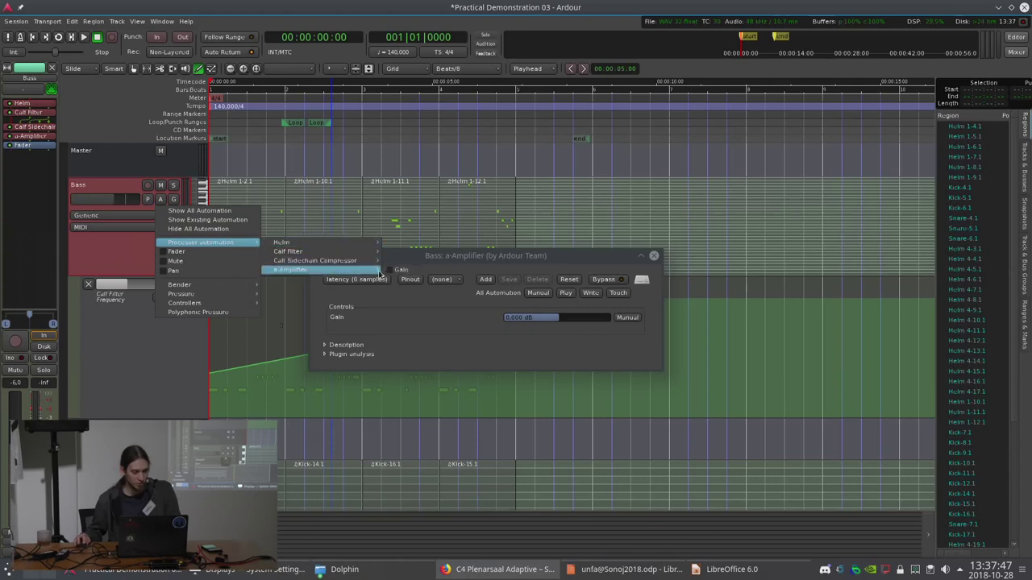
pyautogui.click(399, 272)
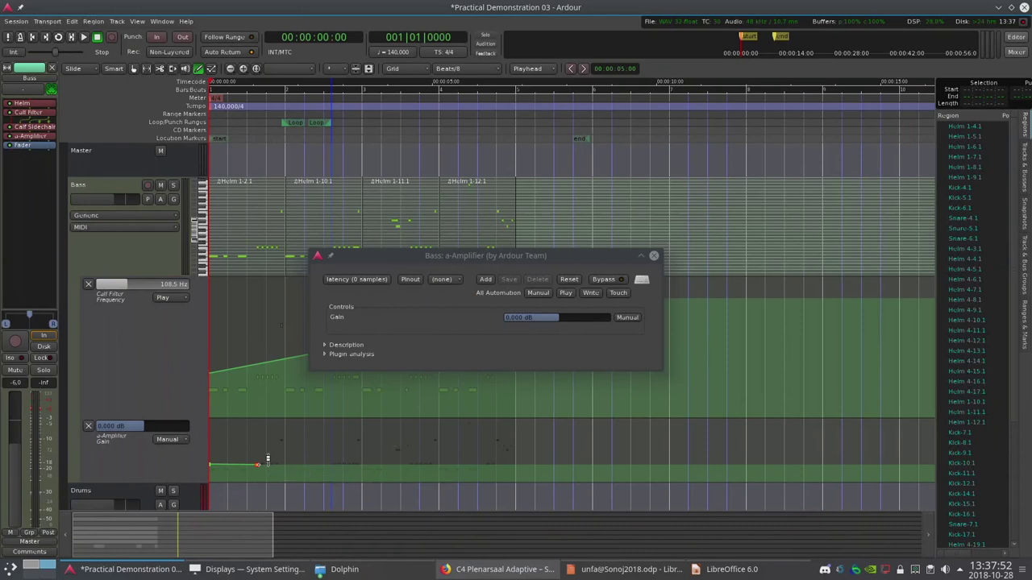
# Place a first Gain control point near the lane's start and check its value.
pyautogui.moveTo(212, 456); pyautogui.dragTo(217, 450)
pyautogui.rightClick(218, 452)
pyautogui.click(235, 457)
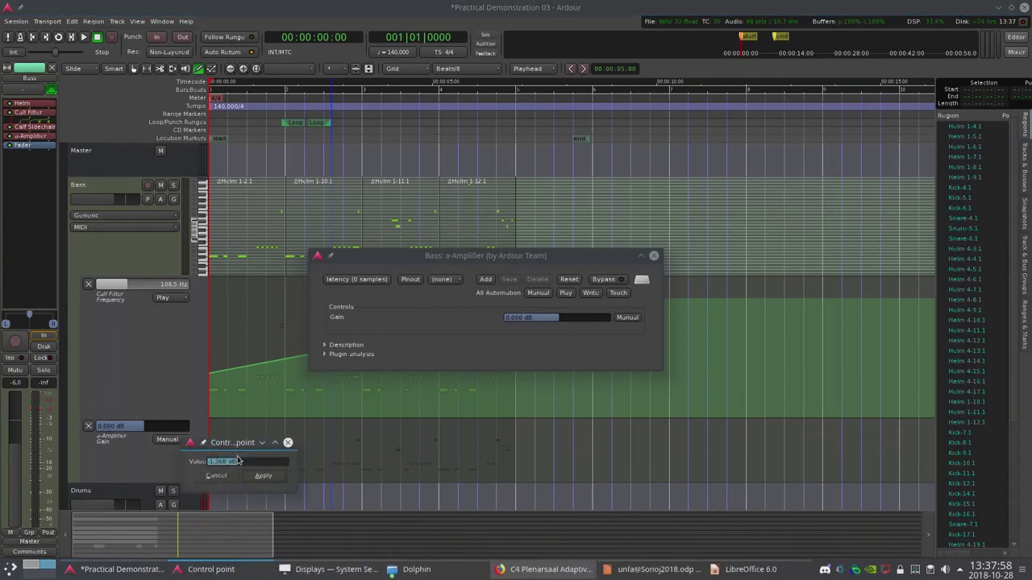
pyautogui.press('Return')
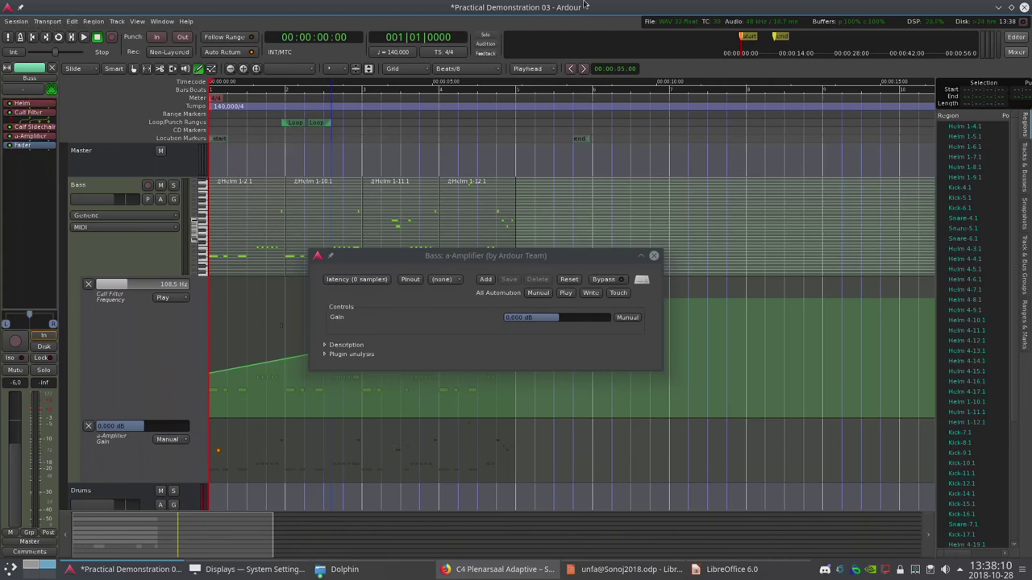
# Enable 'Ignore Y-axis click position when adding new automation-points' in Editor preferences.
pyautogui.click(72, 22)
pyautogui.click(125, 264)
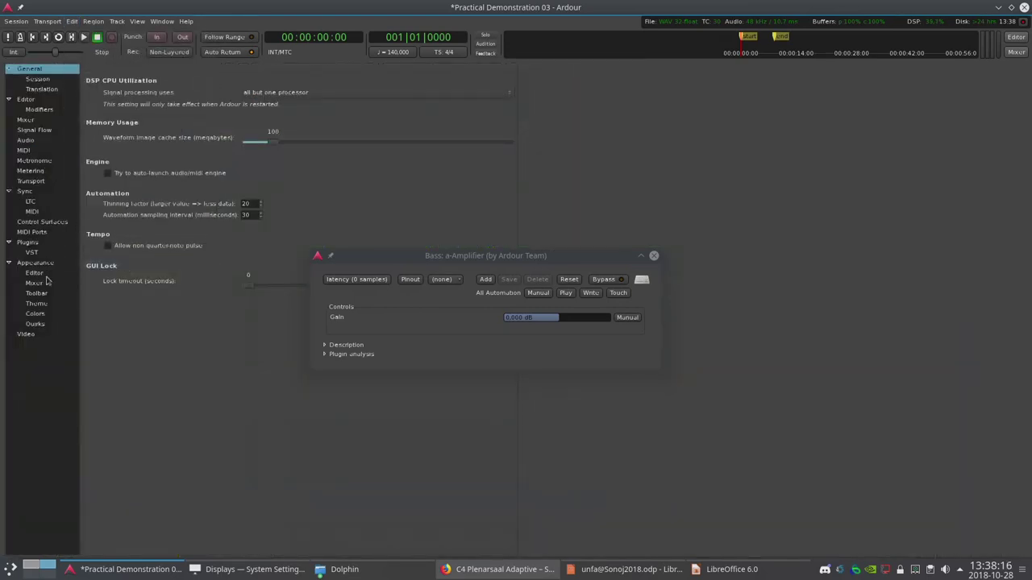
pyautogui.click(40, 121)
pyautogui.click(40, 141)
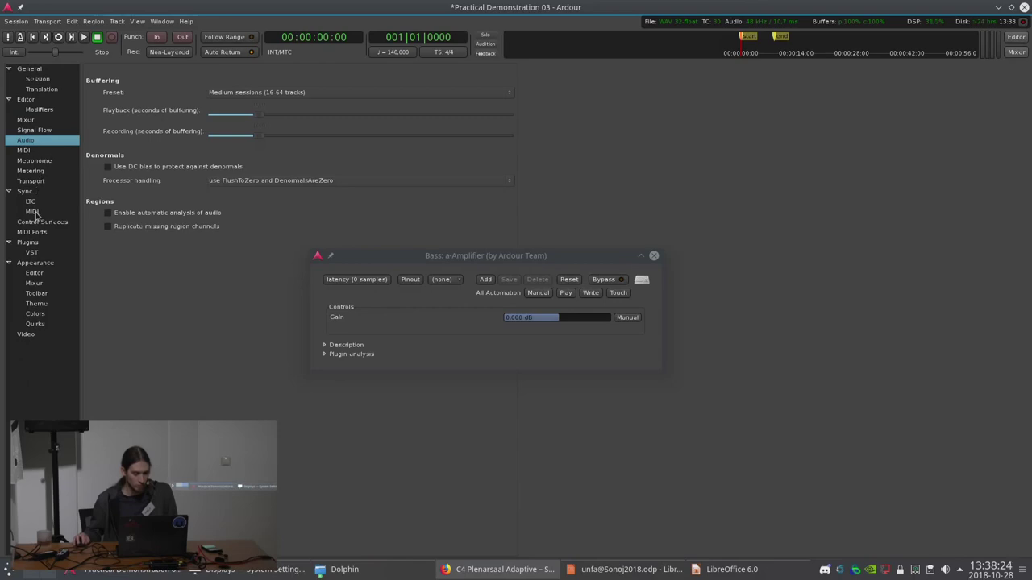
pyautogui.click(38, 101)
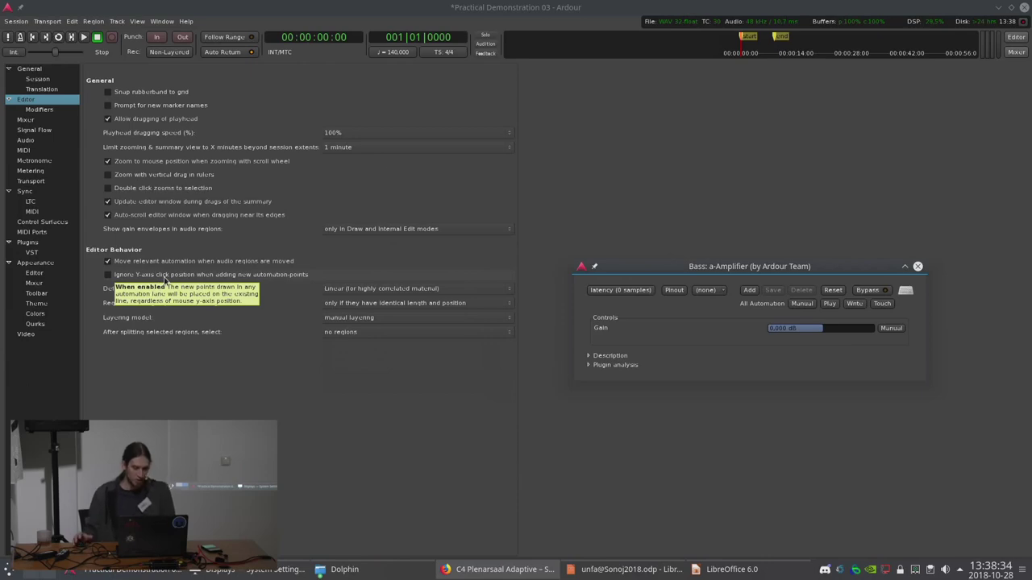
pyautogui.click(107, 277)
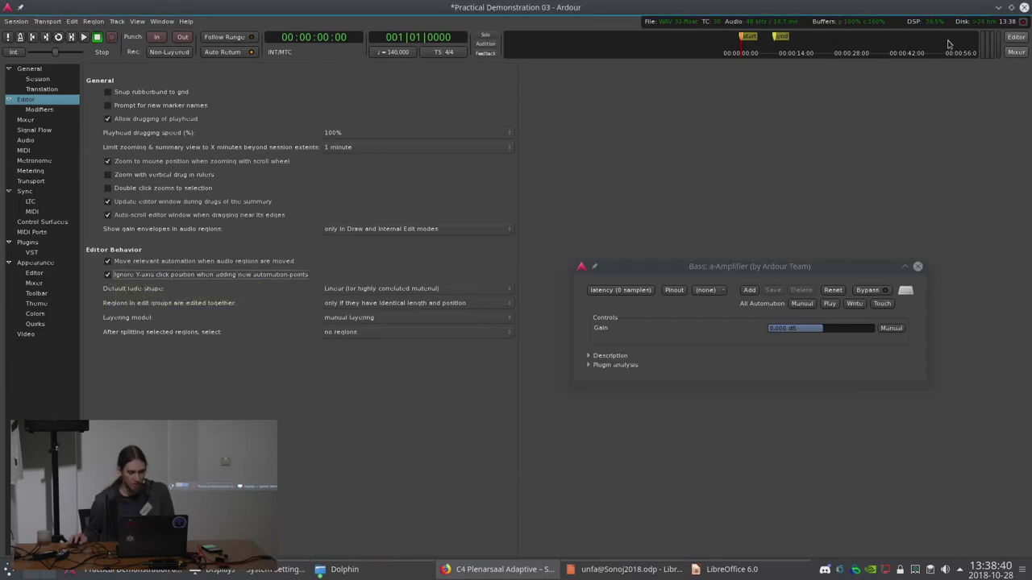
pyautogui.click(1016, 37)
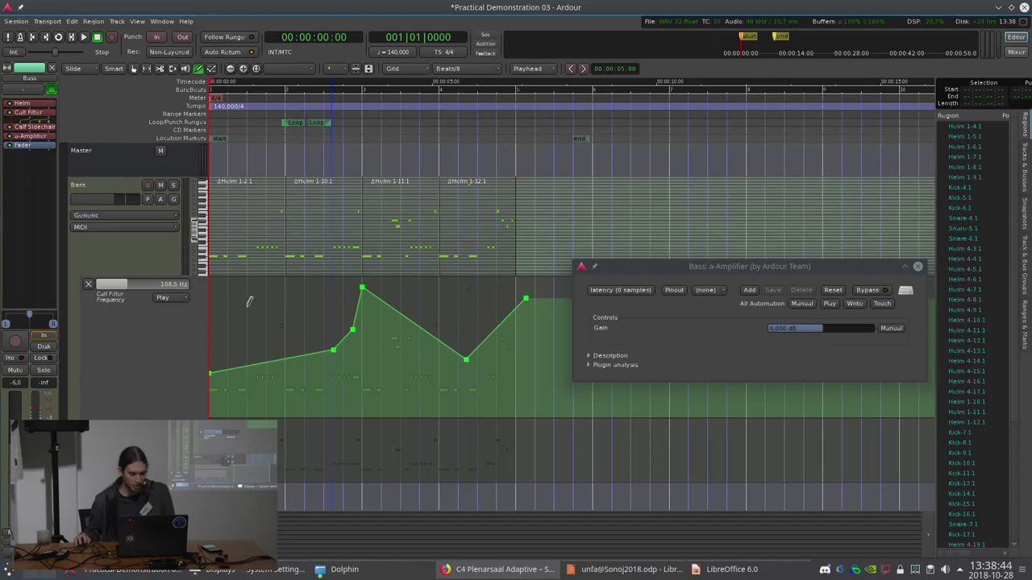
# Adjust the early points of the Bass Calf Filter cutoff curve, undoing the stray added point.
pyautogui.moveTo(255, 359)
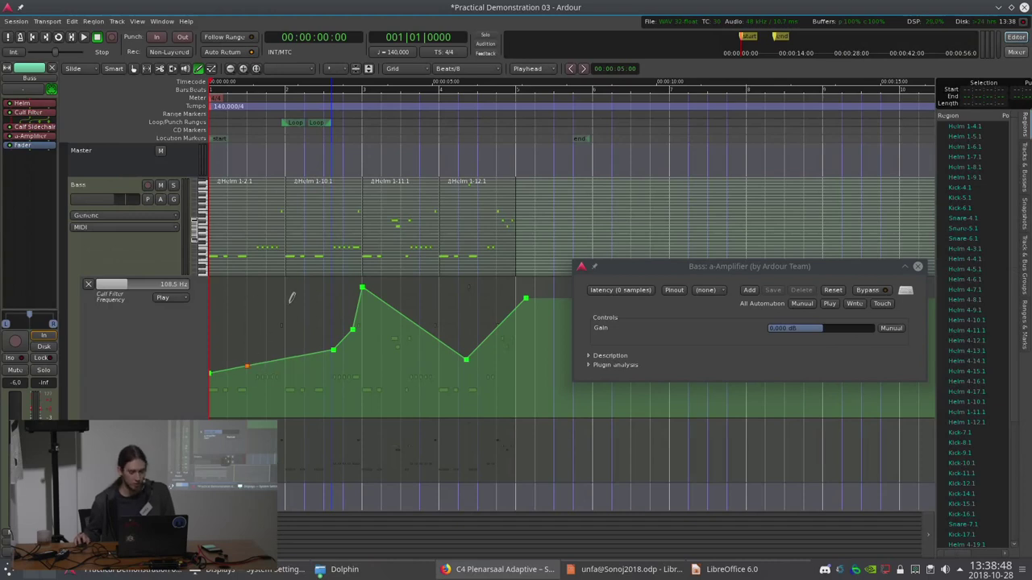
pyautogui.moveTo(292, 356); pyautogui.dragTo(298, 368)
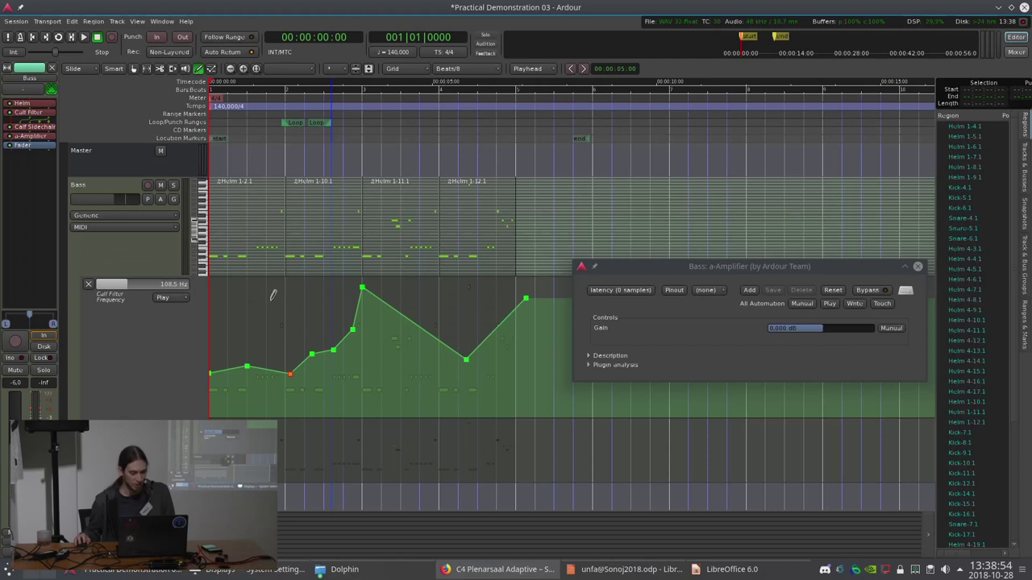
pyautogui.moveTo(272, 368); pyautogui.dragTo(298, 354)
pyautogui.hotkey('ctrl', 'z')
# Add Bass Gain automation points and raise the segment between bars 4 and 5 by about 9 dB.
pyautogui.scroll(-1, 234, 394)
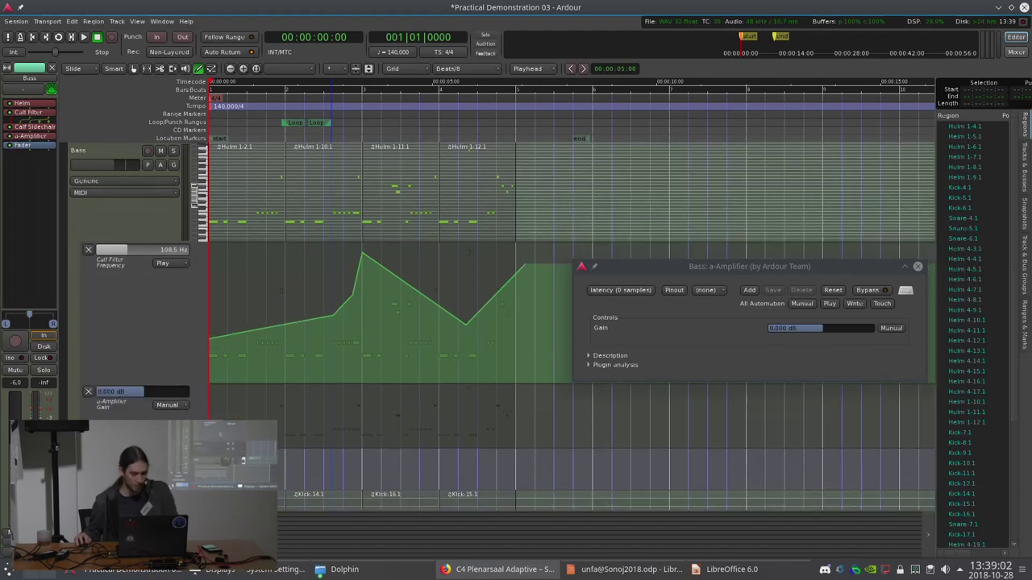
pyautogui.click(285, 402)
pyautogui.click(460, 402)
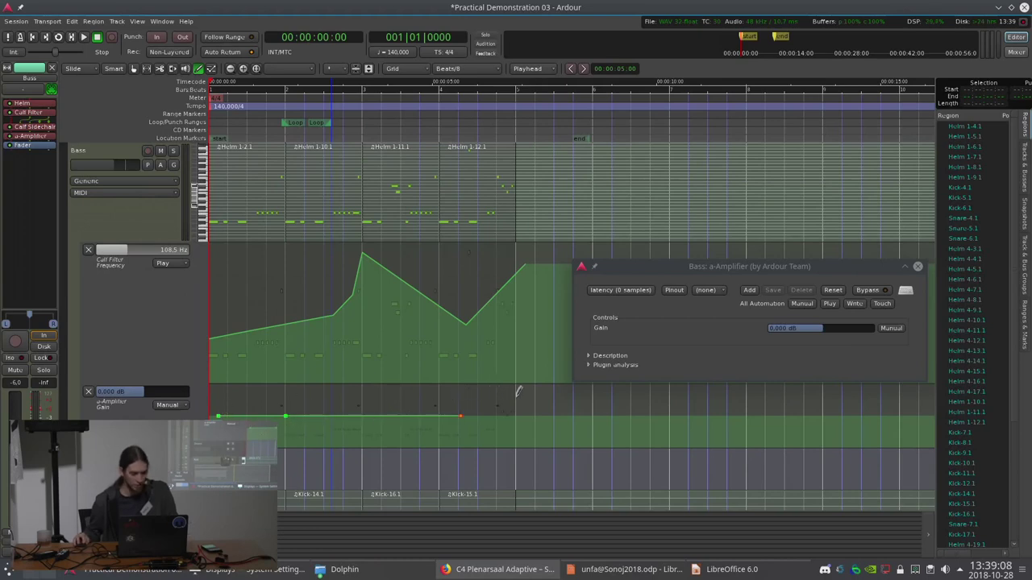
pyautogui.click(518, 395)
pyautogui.click(441, 408)
pyautogui.click(506, 394)
pyautogui.moveTo(484, 409); pyautogui.dragTo(491, 400)
# Set the Gain lane to Play mode and solo the Bass track.
pyautogui.click(167, 404)
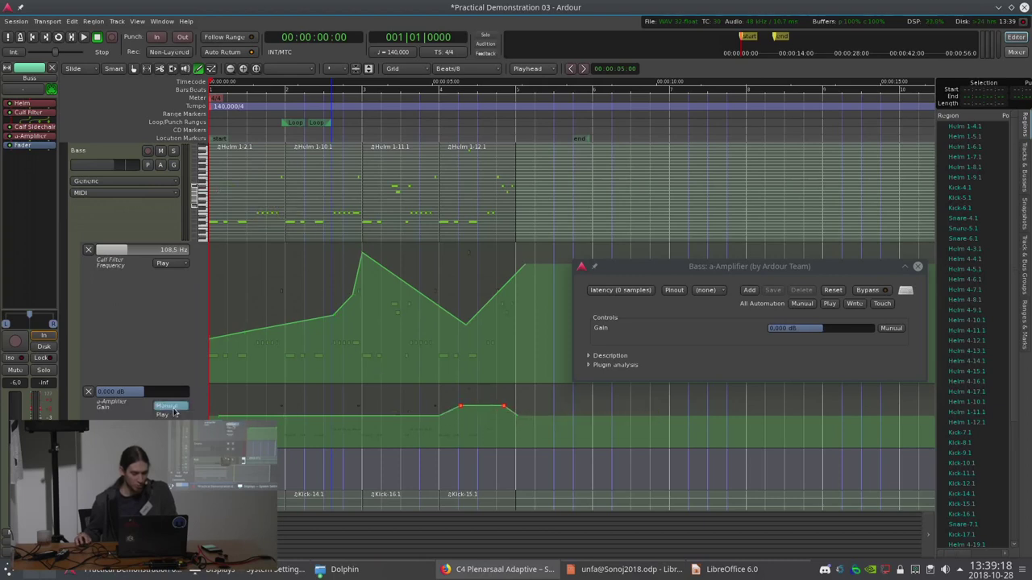
pyautogui.click(171, 421)
pyautogui.click(185, 158)
pyautogui.click(173, 151)
pyautogui.press('space')
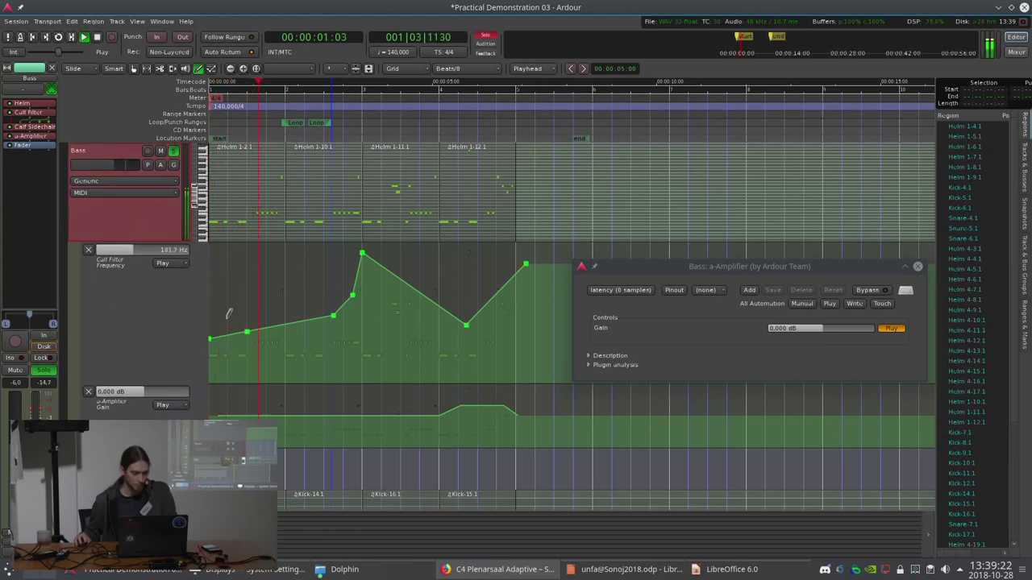
pyautogui.moveTo(766, 343); pyautogui.dragTo(746, 323)
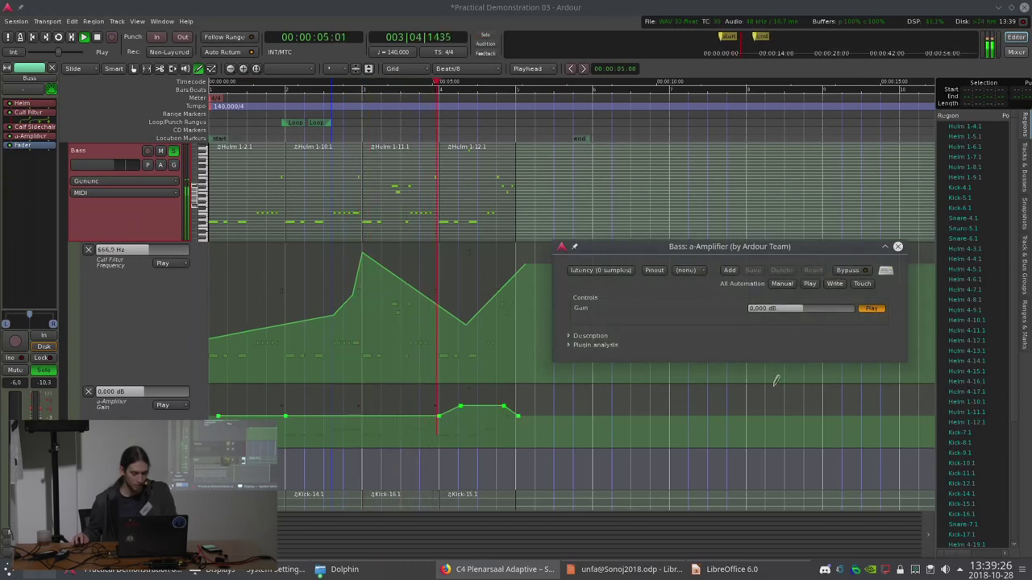
pyautogui.press('space')
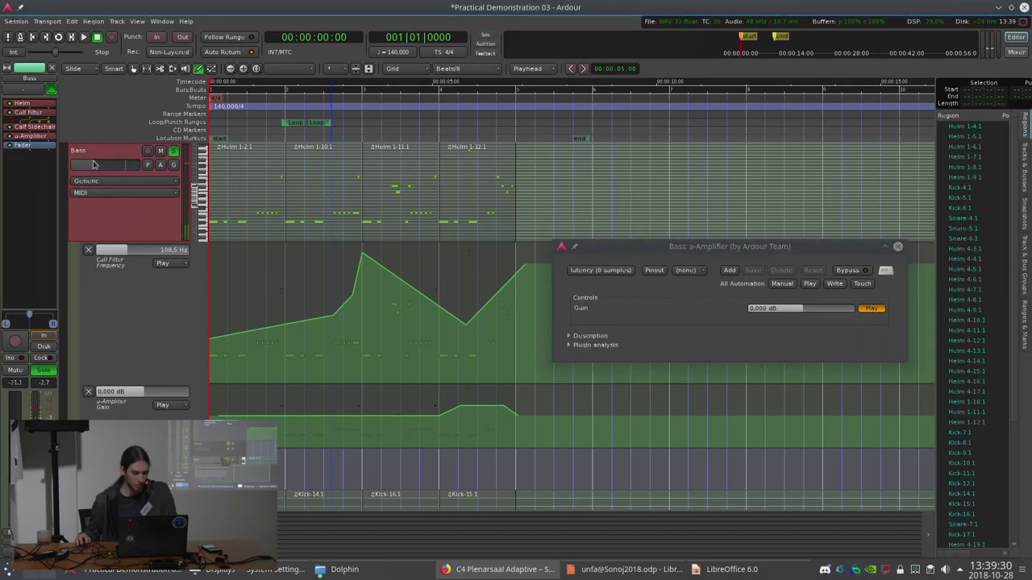
pyautogui.press('space')
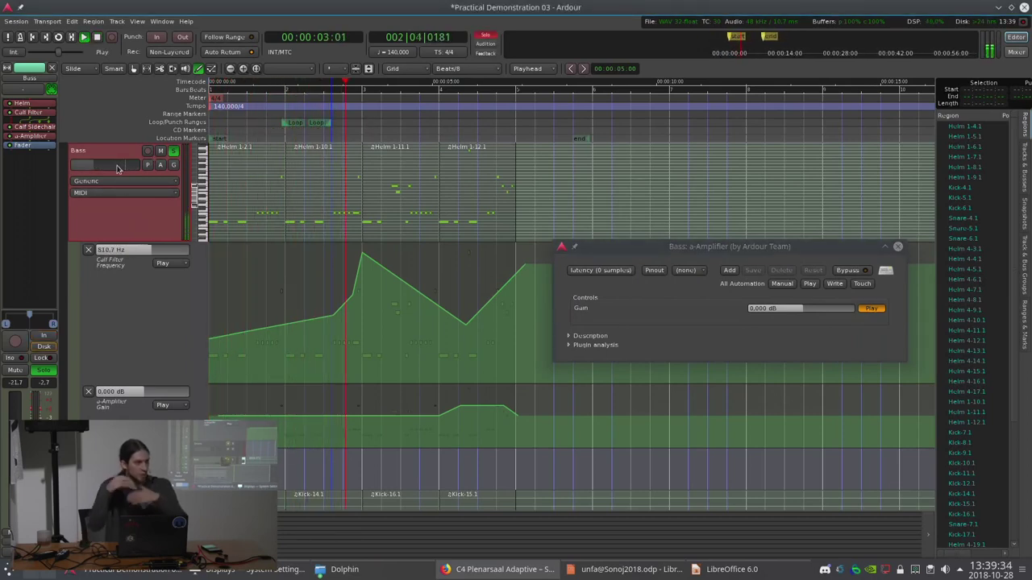
pyautogui.press('space')
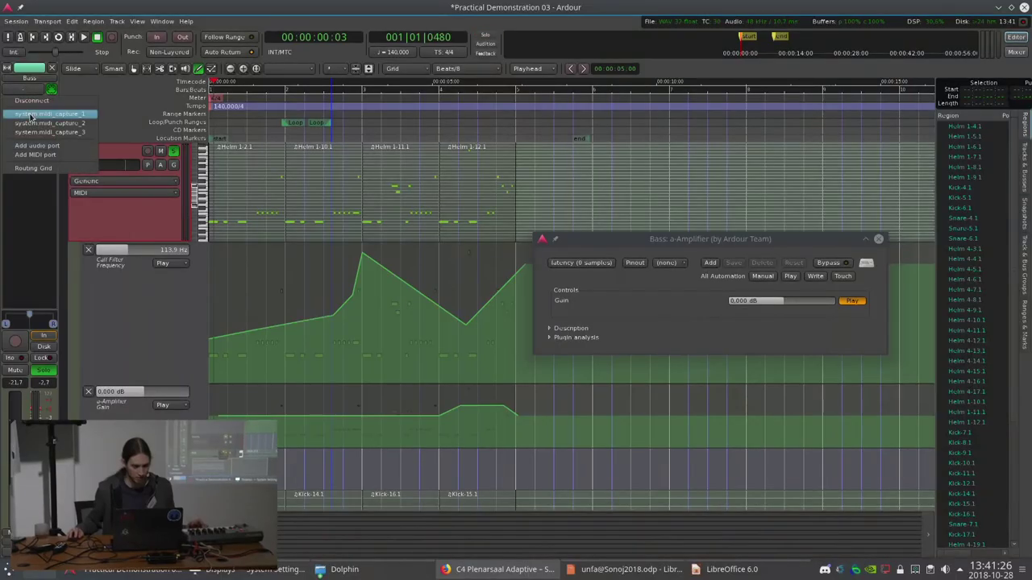
# Route system:midi_capture_2 into the Bass track, record-arm it, and close the a-Amplifier window.
pyautogui.click(32, 118)
pyautogui.click(147, 152)
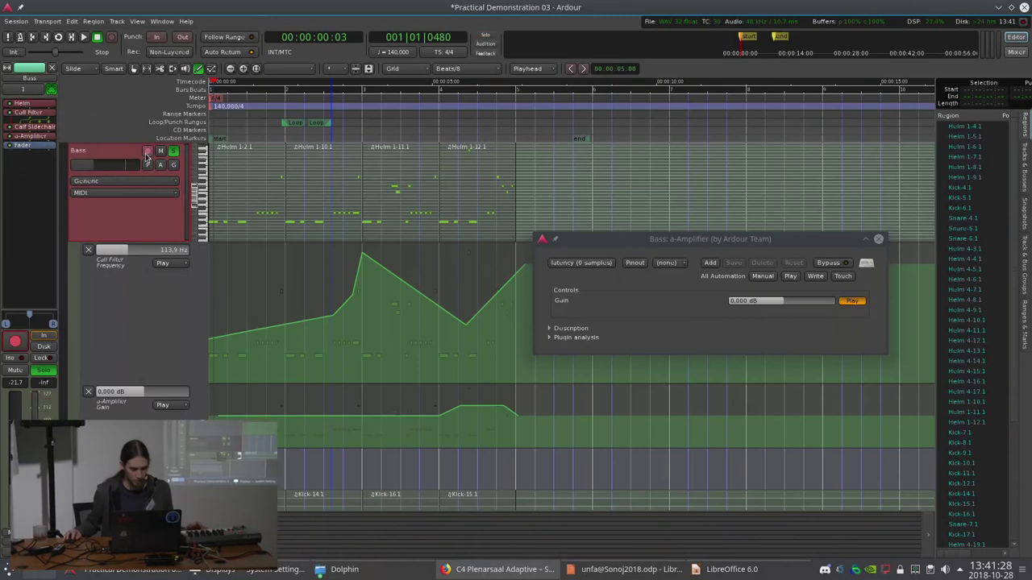
pyautogui.click(30, 89)
pyautogui.click(32, 128)
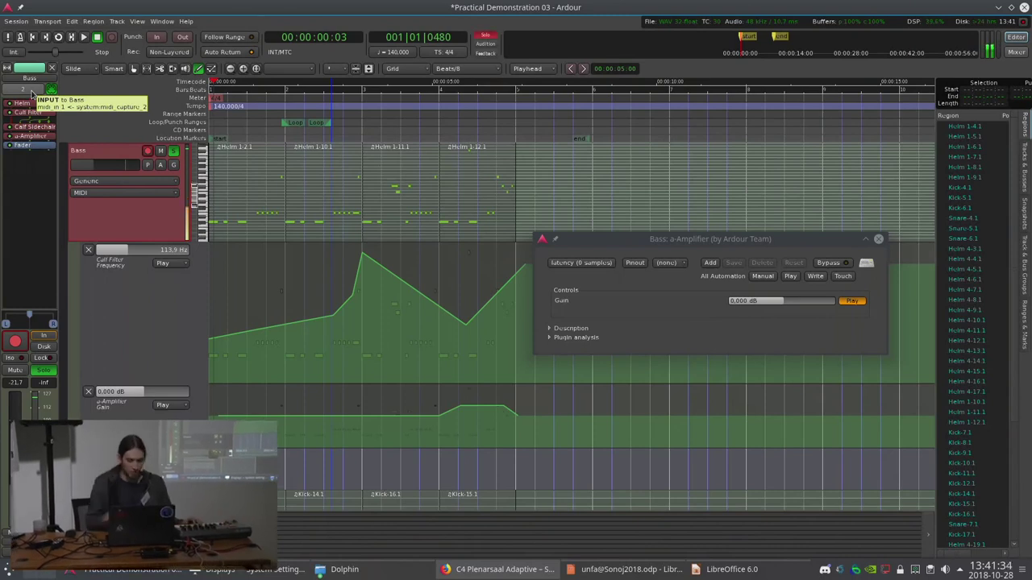
pyautogui.click(879, 240)
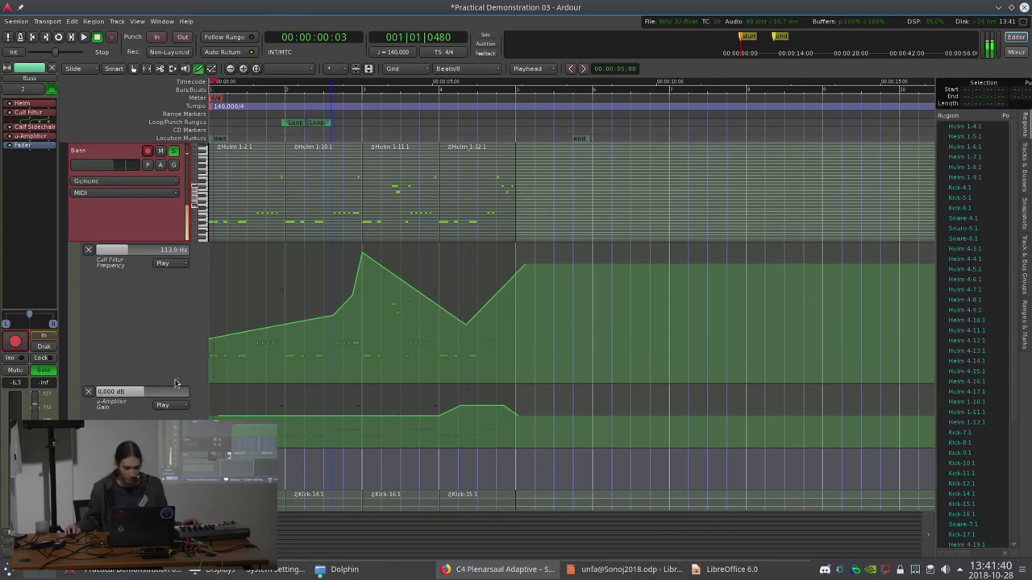
# Clear the Bass Cutoff automation curve and hide the a-Amplifier Gain lane.
pyautogui.click(119, 271)
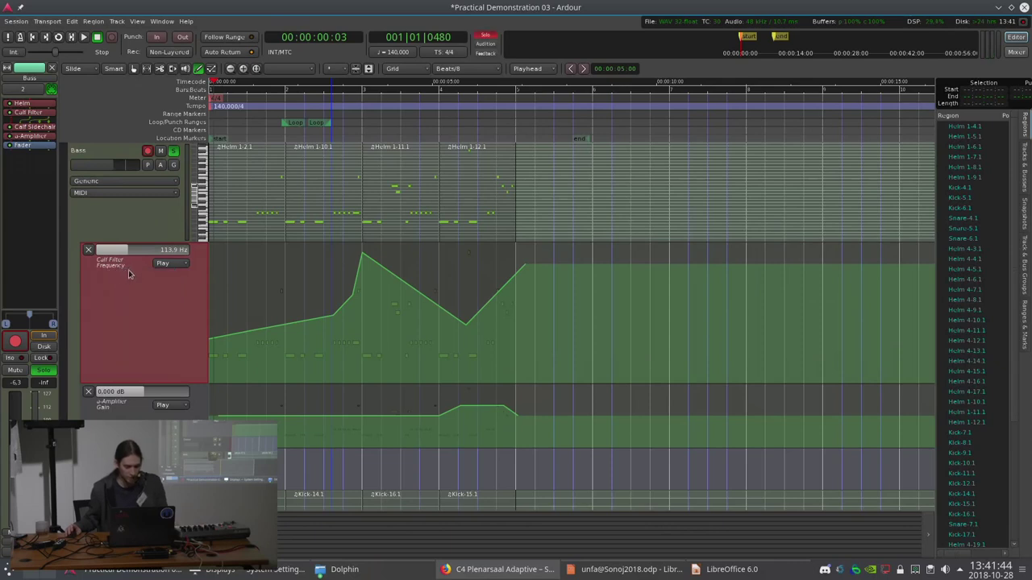
pyautogui.rightClick(128, 274)
pyautogui.click(141, 290)
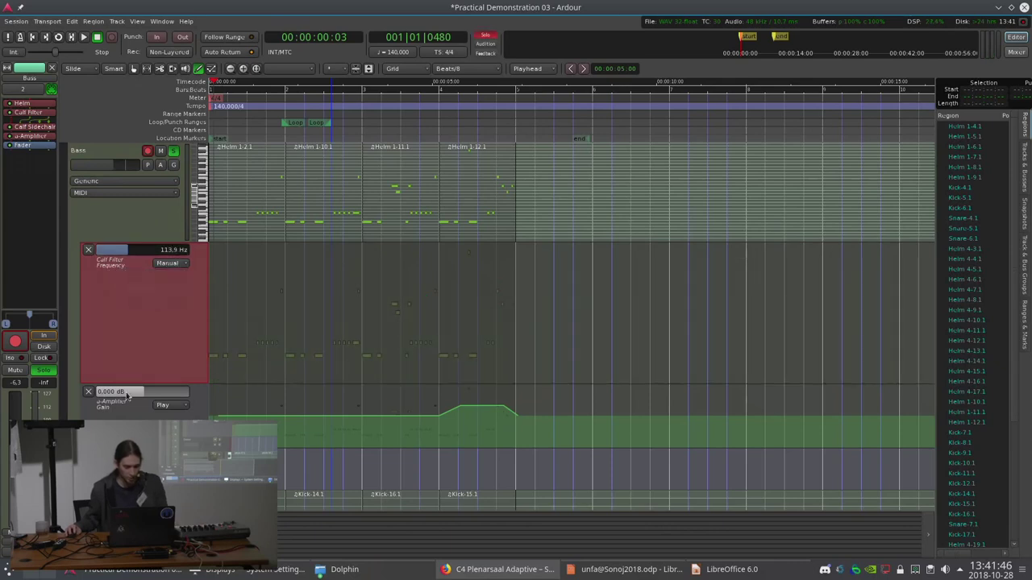
pyautogui.click(89, 392)
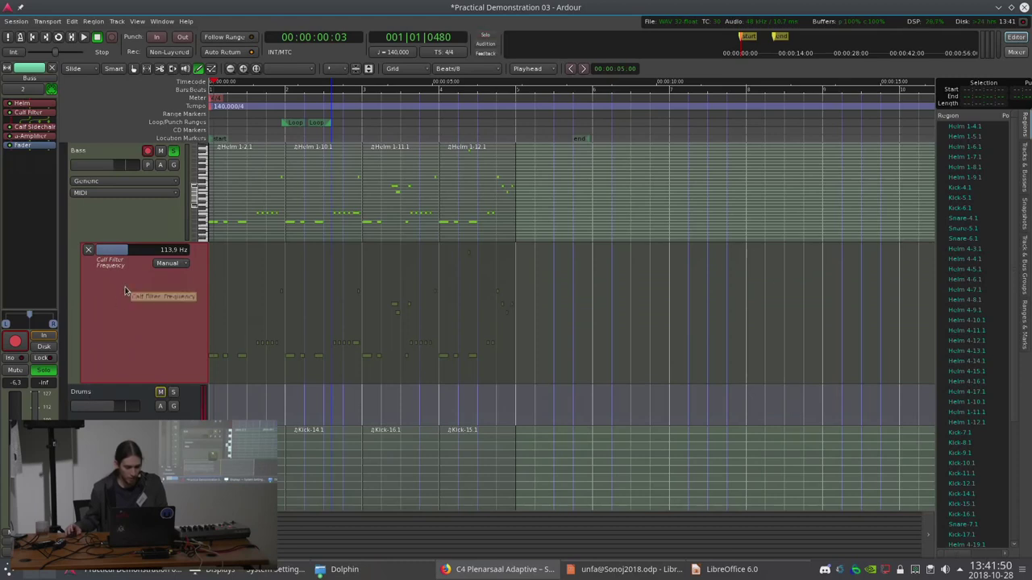
# Set the Calf Filter Frequency value to 2000 Hz.
pyautogui.doubleClick(145, 250)
pyautogui.rightClick(144, 250)
pyautogui.click(144, 251)
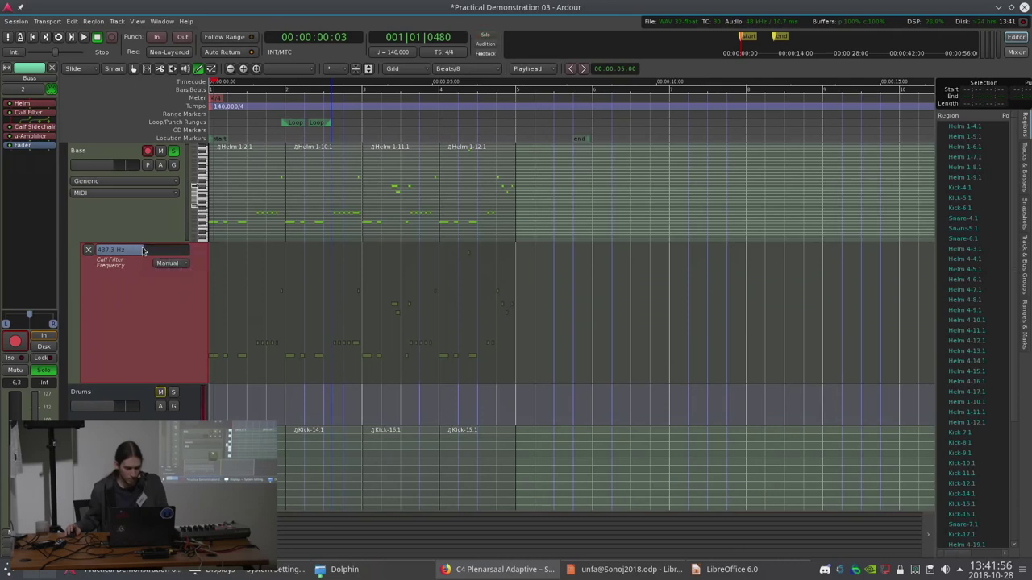
pyautogui.rightClick(144, 251)
pyautogui.click(141, 252)
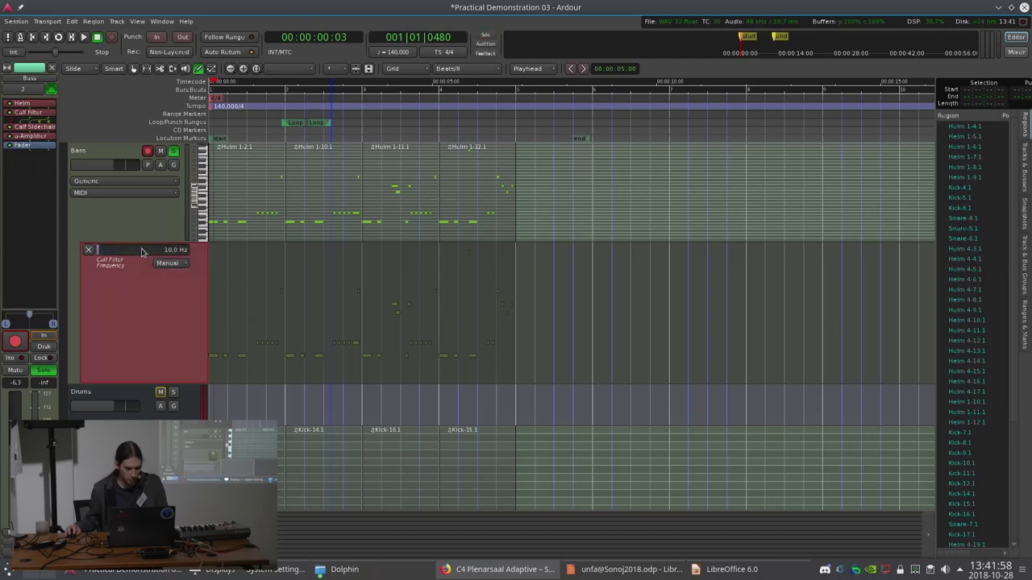
pyautogui.doubleClick(141, 252)
pyautogui.write('2000')
pyautogui.press('Return')
# Keep the frequency at 2000 Hz and leave the Cutoff lane in Manual automation mode.
pyautogui.rightClick(139, 255)
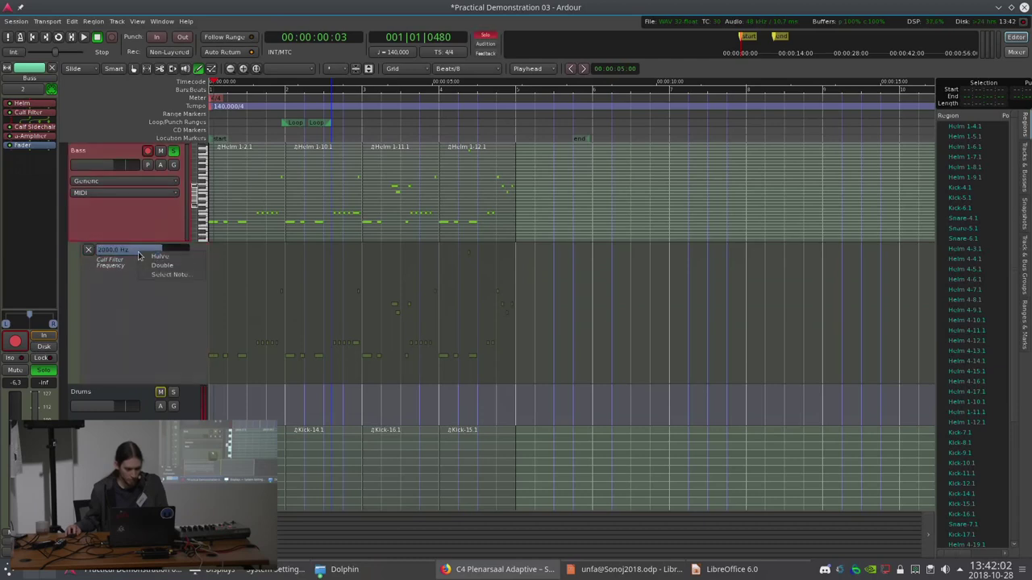
pyautogui.click(140, 252)
pyautogui.rightClick(147, 252)
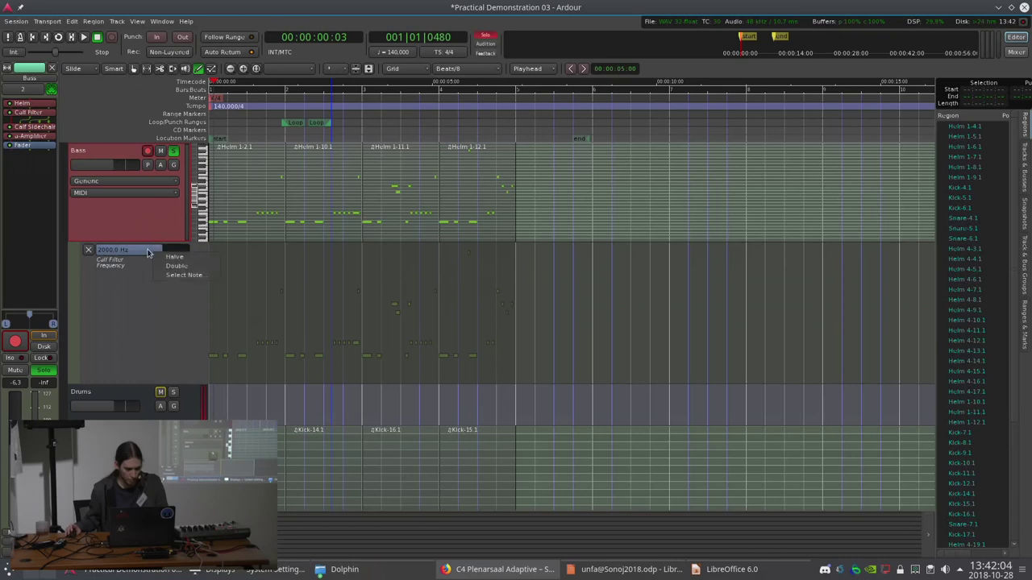
pyautogui.click(147, 253)
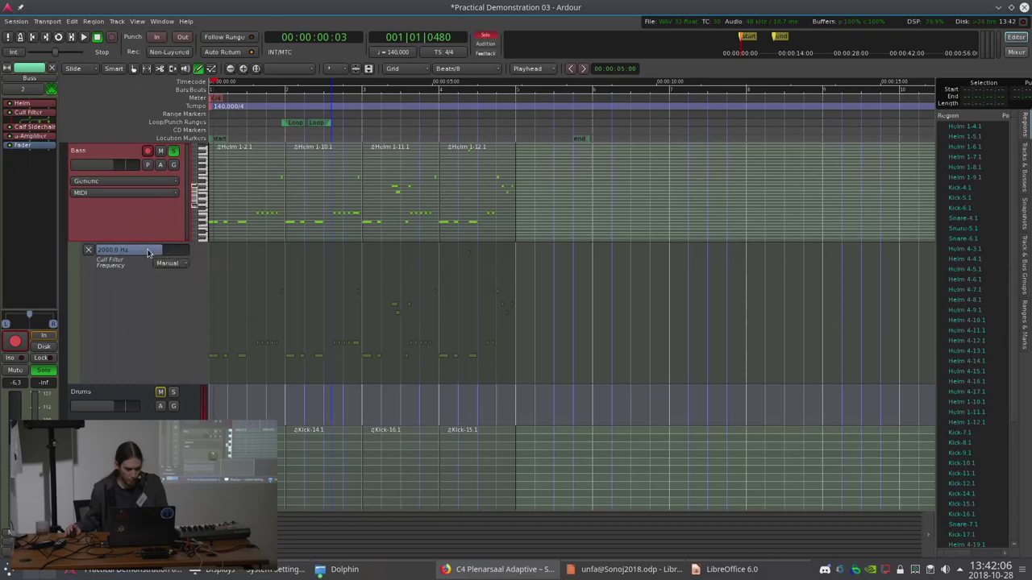
pyautogui.click(167, 264)
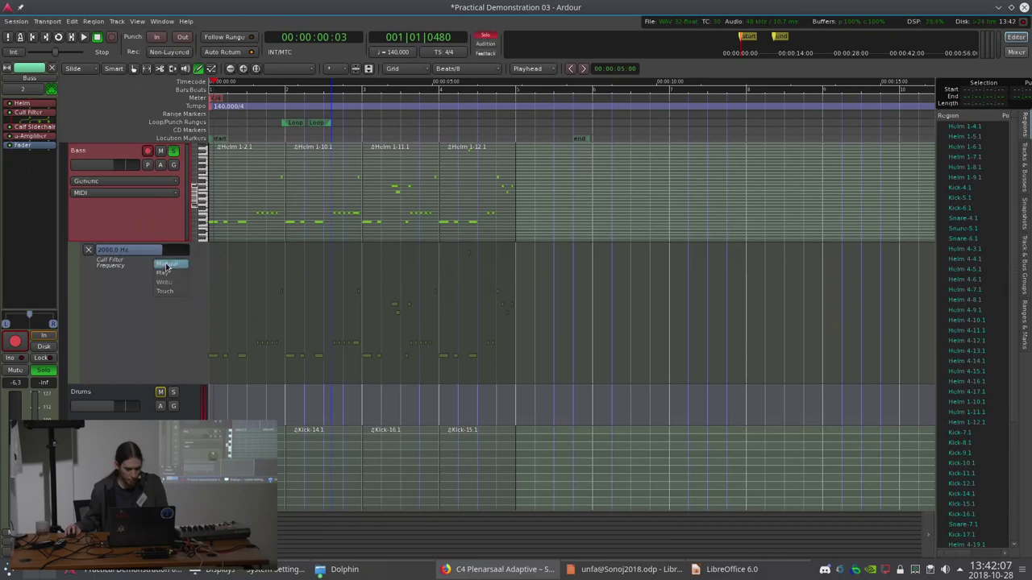
pyautogui.click(121, 279)
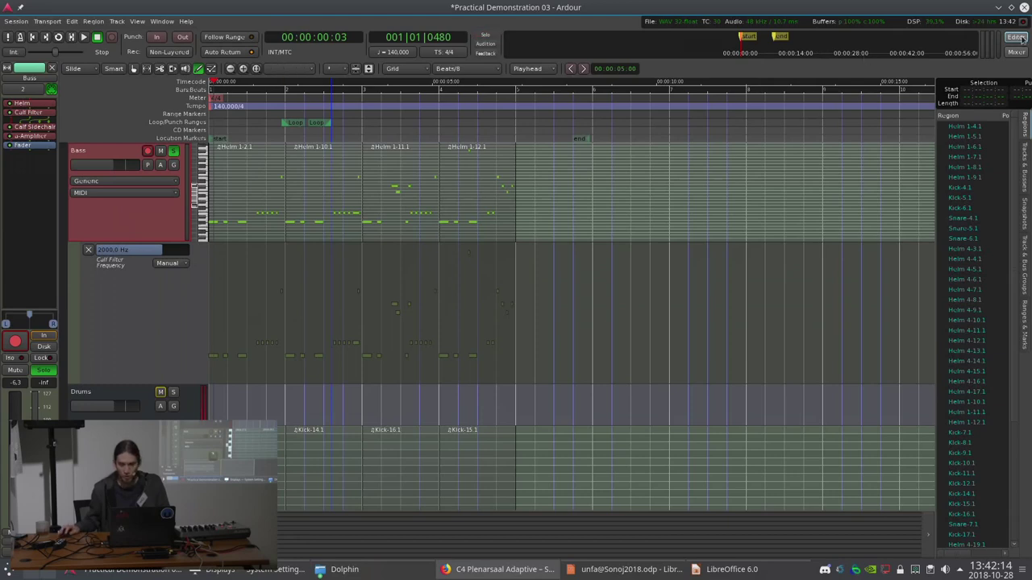
# Set the Generic MIDI incoming control port to midi_capture_2 in Preferences, then return to the editor.
pyautogui.click(73, 22)
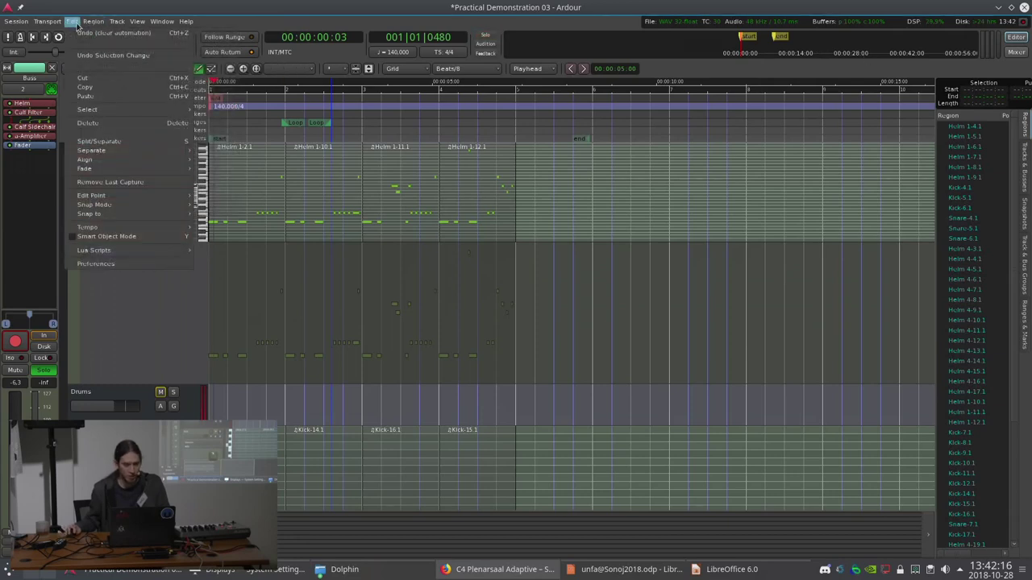
pyautogui.click(95, 264)
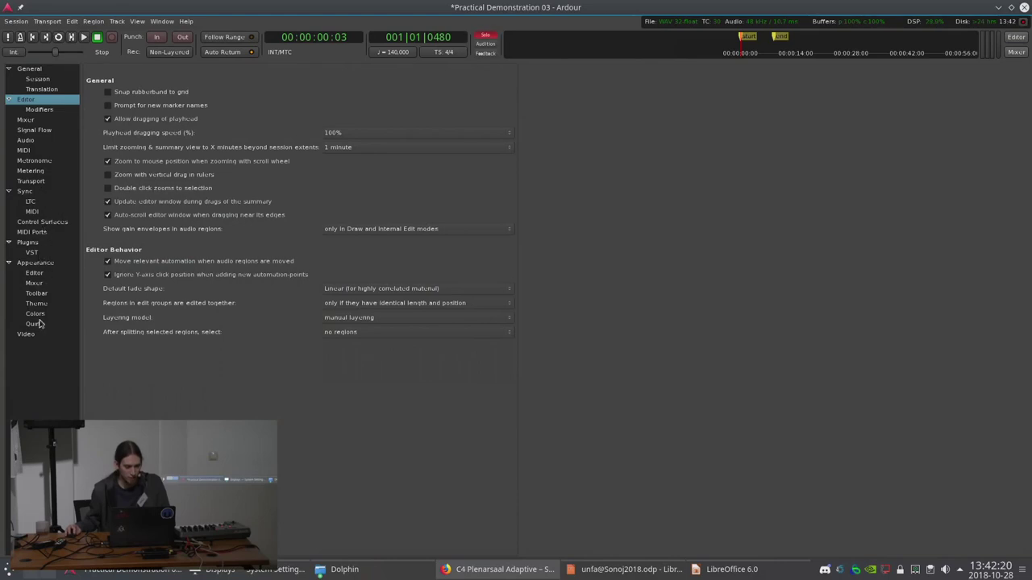
pyautogui.click(48, 222)
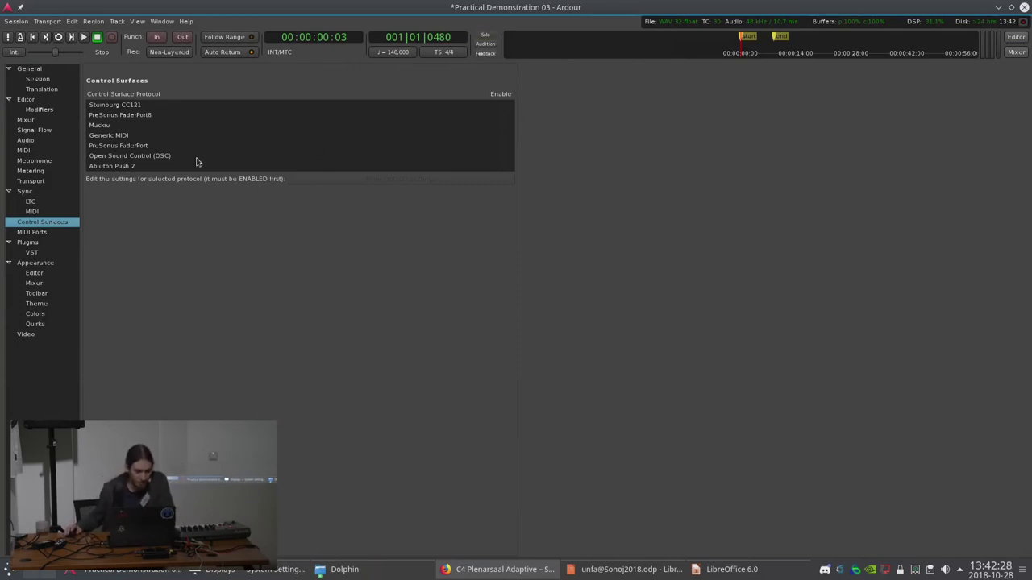
pyautogui.click(128, 137)
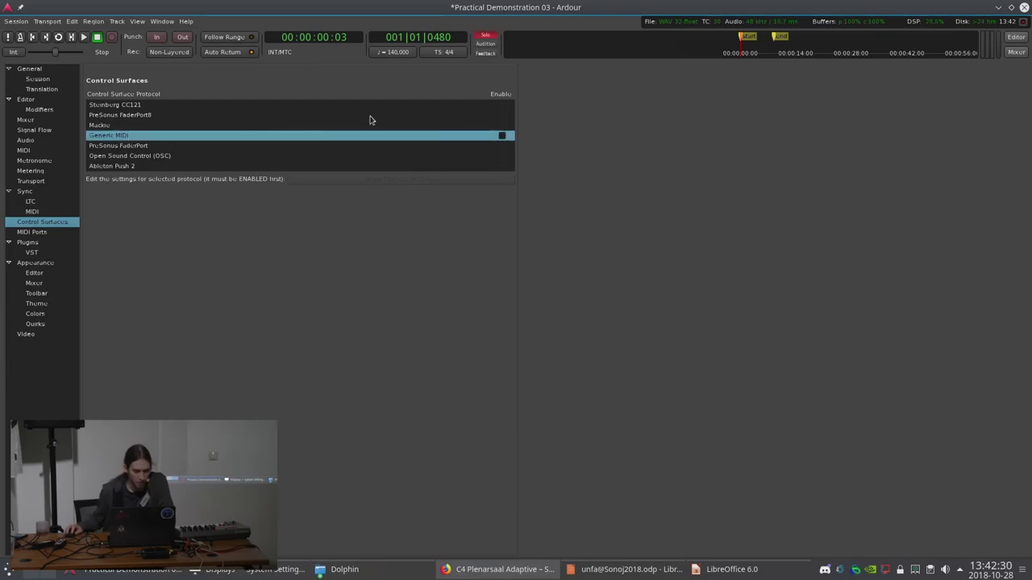
pyautogui.click(365, 179)
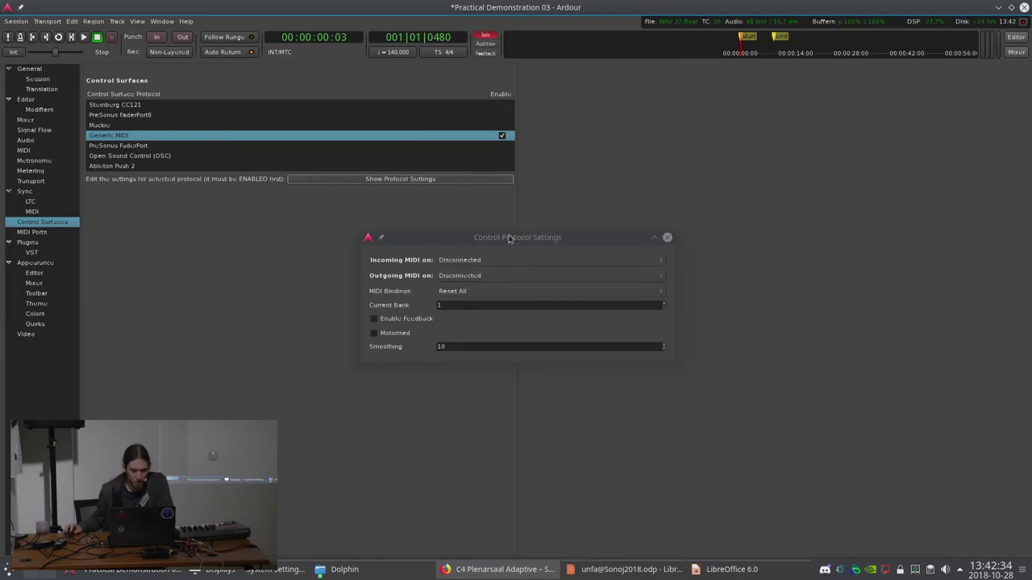
pyautogui.click(501, 261)
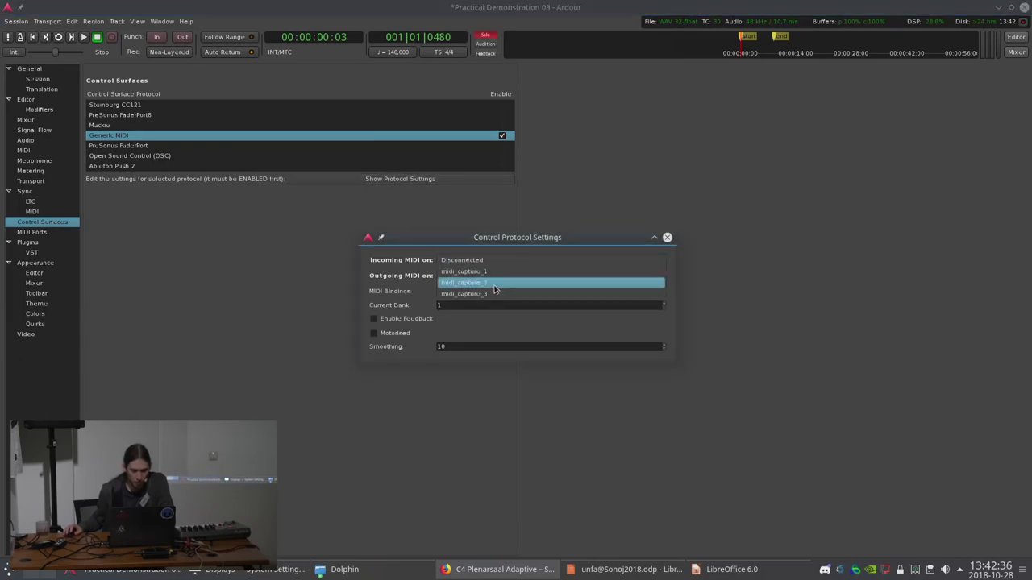
pyautogui.click(495, 283)
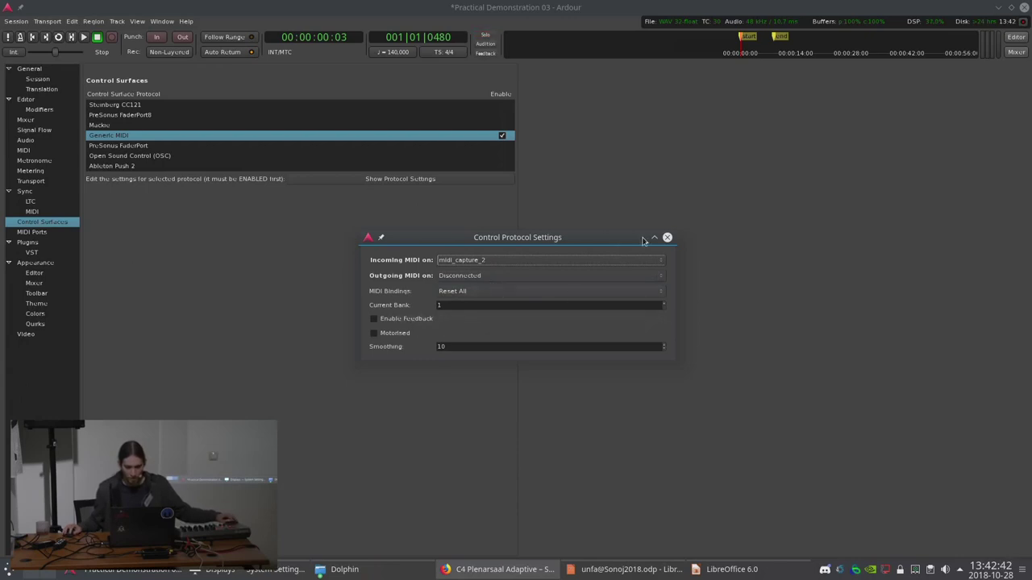
pyautogui.click(667, 238)
pyautogui.click(1016, 35)
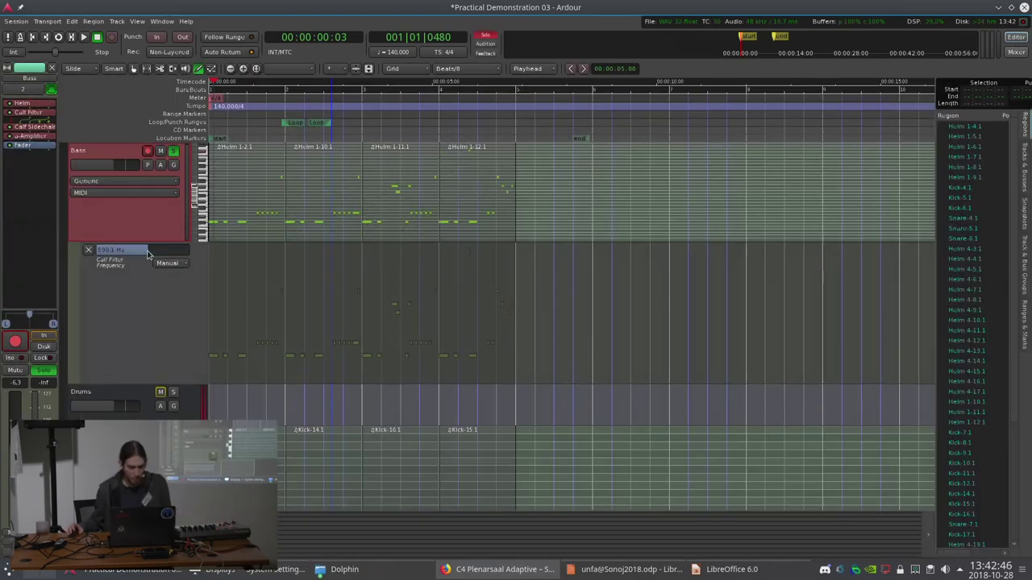
# MIDI-learn the Bass Calf Filter Frequency control to a knob on the hardware controller.
pyautogui.keyDown('ctrl'); pyautogui.middleClick(147, 253); pyautogui.keyUp('ctrl')
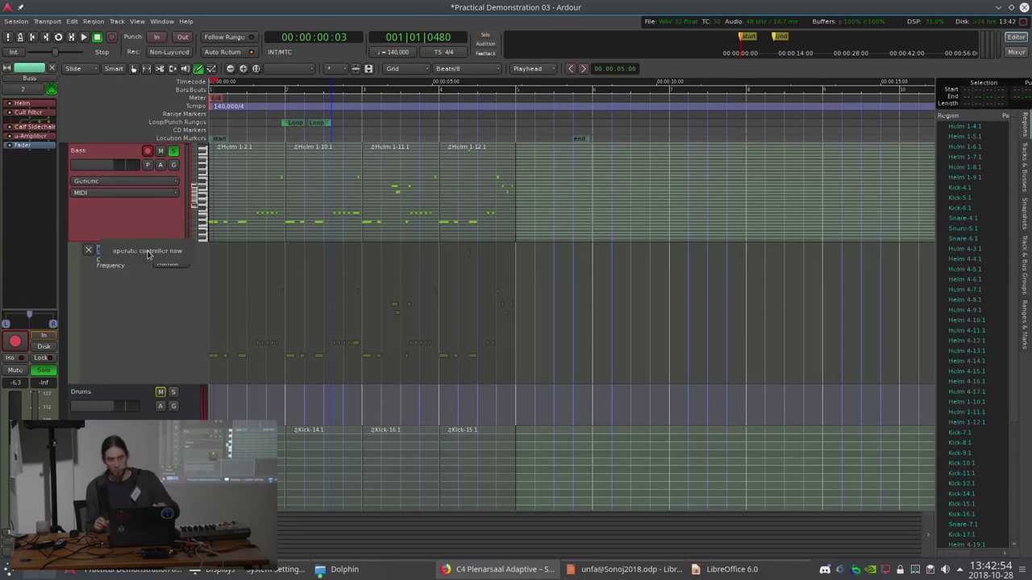
pyautogui.click(136, 300)
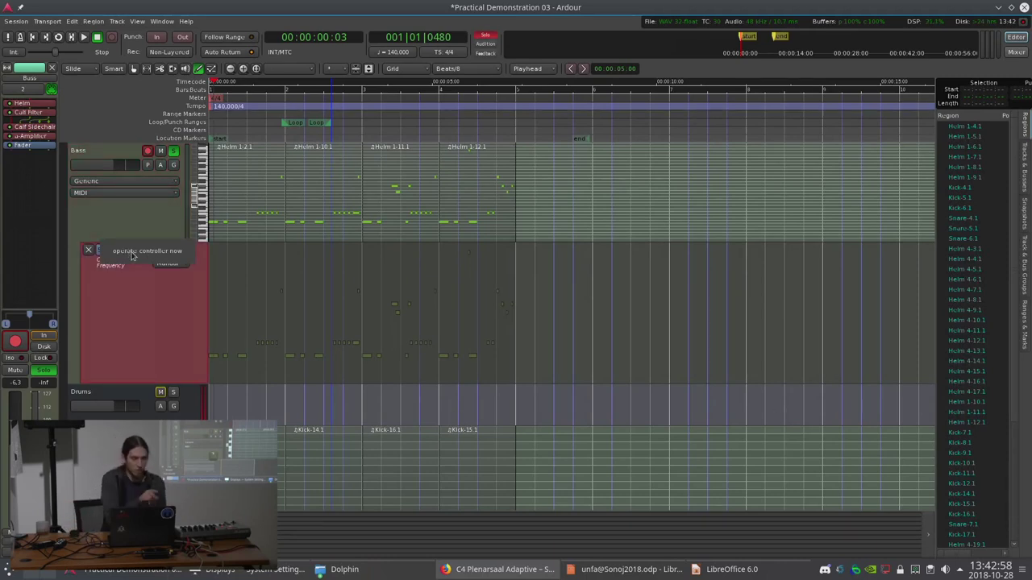
pyautogui.click(132, 255)
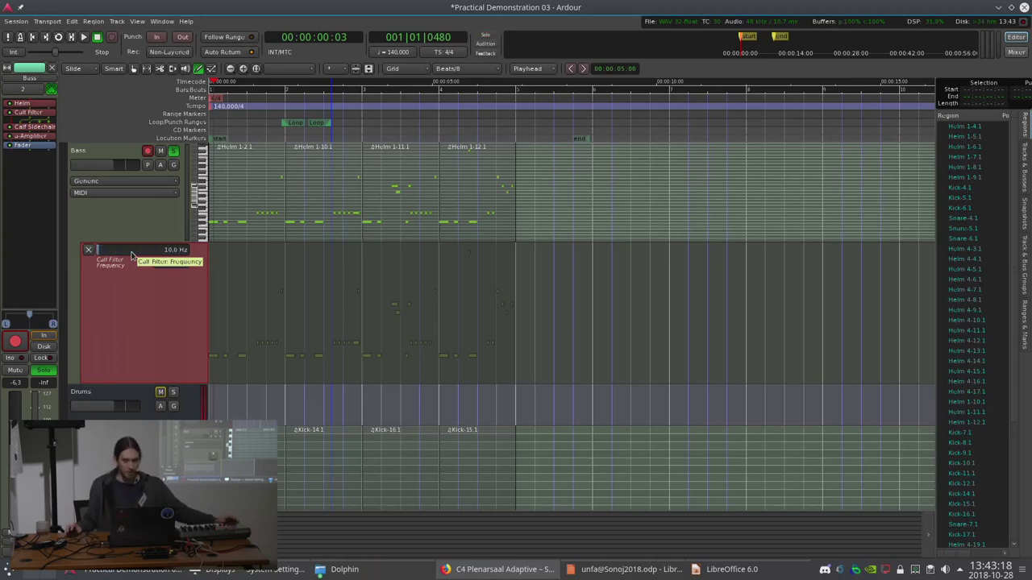
# Change the Generic MIDI protocol Smoothing to 127 in the Control Surfaces preferences.
pyautogui.click(81, 21)
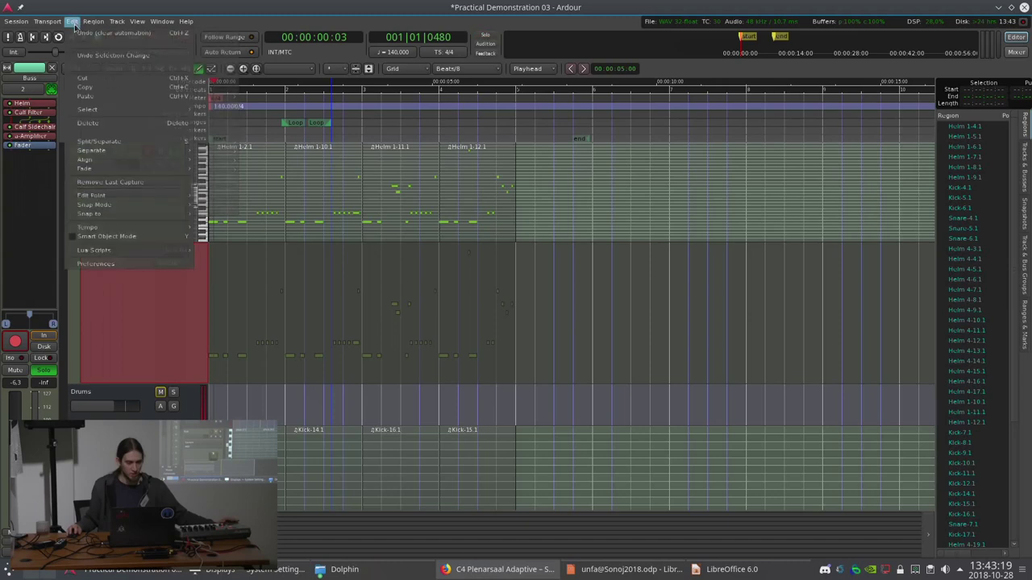
pyautogui.click(104, 268)
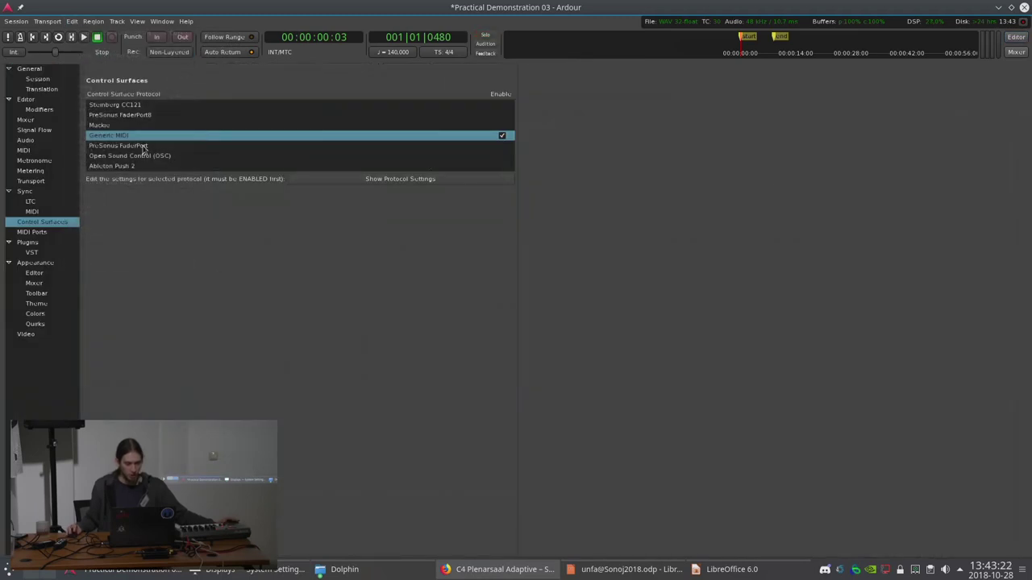
pyautogui.click(105, 137)
pyautogui.click(372, 180)
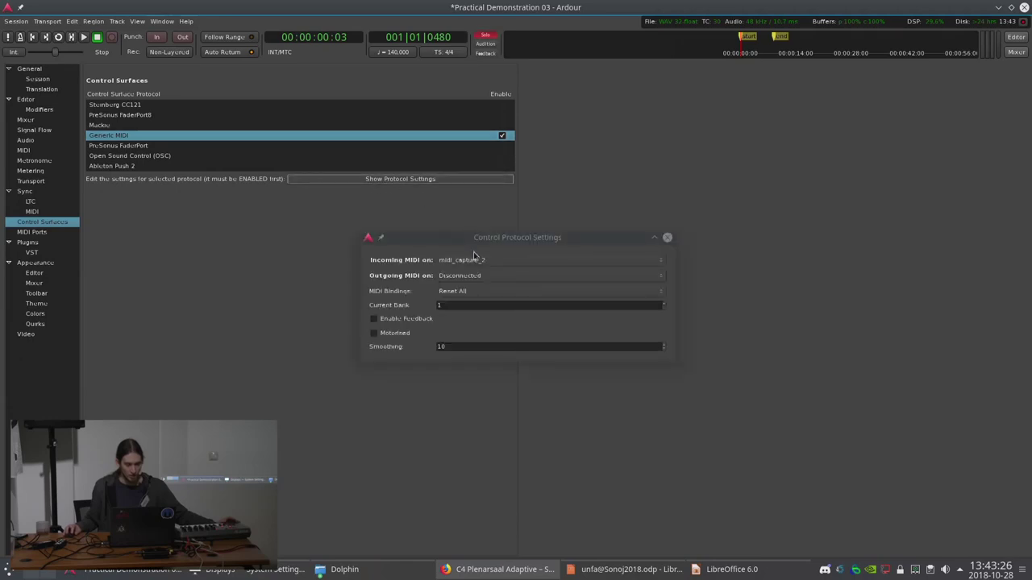
pyautogui.click(452, 347)
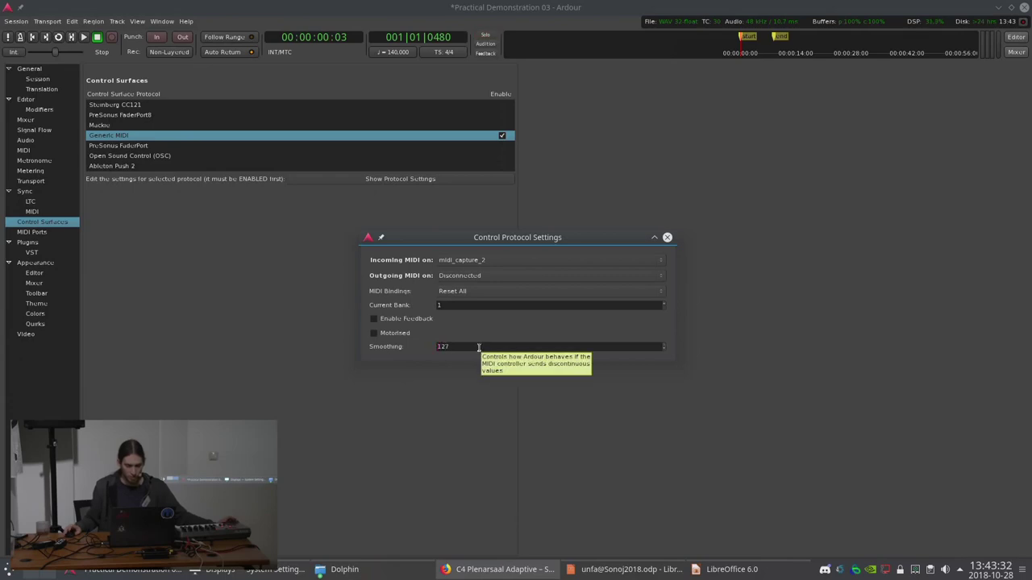
pyautogui.write('127')
pyautogui.click(667, 237)
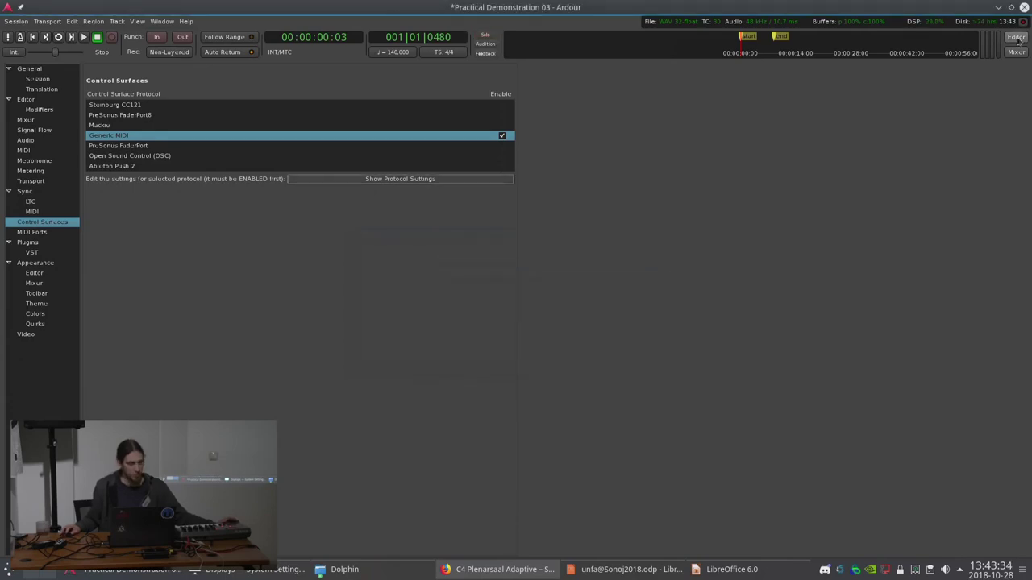
# Back in the editor, place the playhead at about 10 seconds and zoom out.
pyautogui.click(1016, 37)
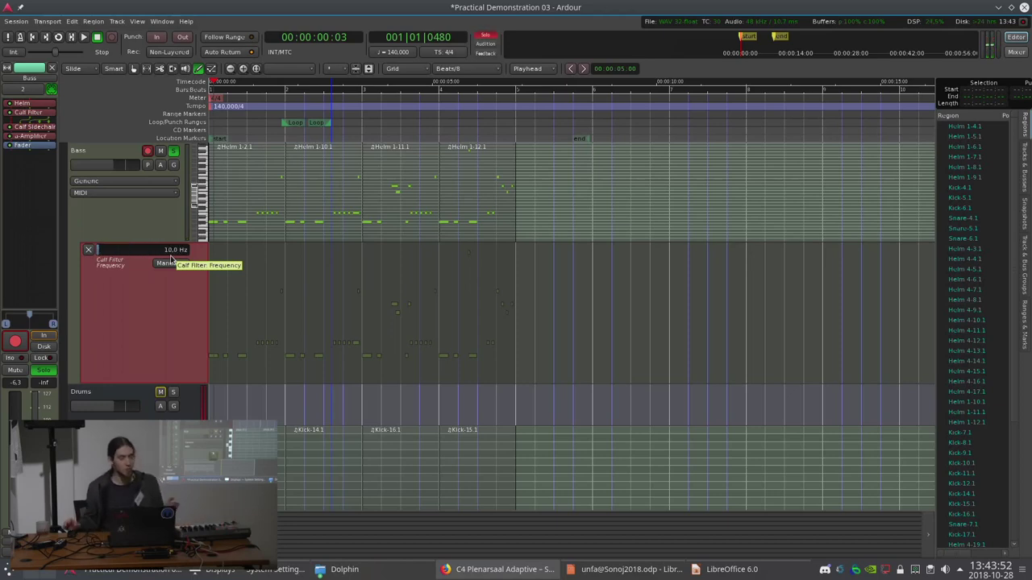
pyautogui.click(667, 98)
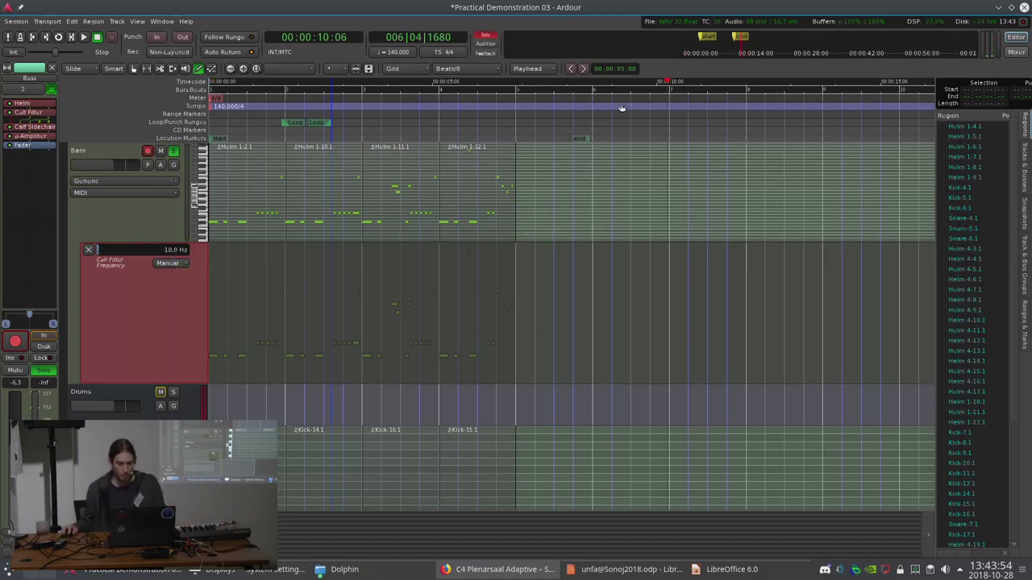
pyautogui.press('-')
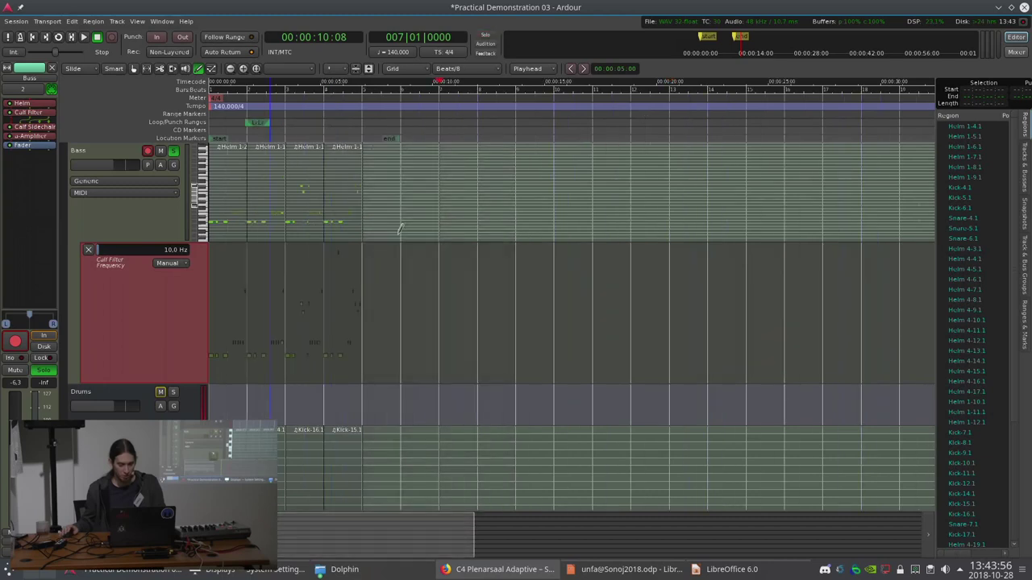
pyautogui.scroll(-3, 384, 260)
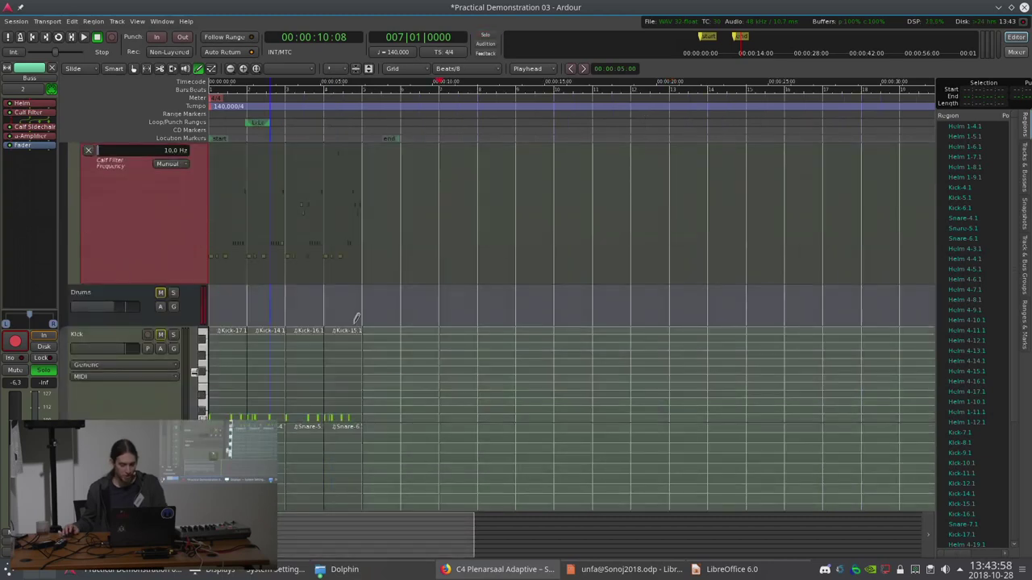
# Switch to the Grab tool and clear the region selection.
pyautogui.press('g')
pyautogui.scroll(-4, 399, 346)
pyautogui.moveTo(448, 225); pyautogui.dragTo(261, 397)
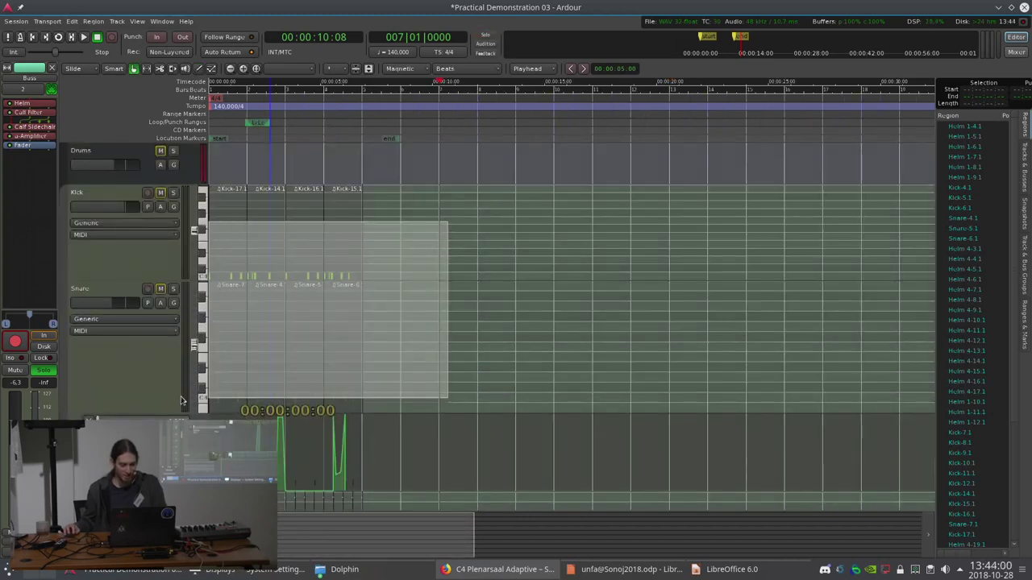
pyautogui.moveTo(181, 400); pyautogui.dragTo(184, 400)
pyautogui.scroll(-5, 183, 401)
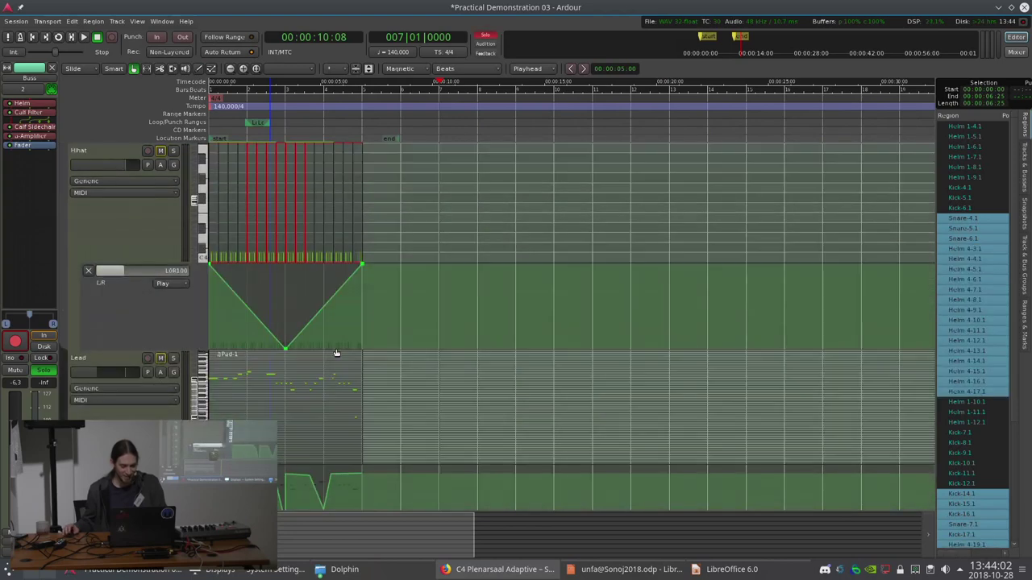
pyautogui.click(336, 353)
pyautogui.scroll(5, 331, 342)
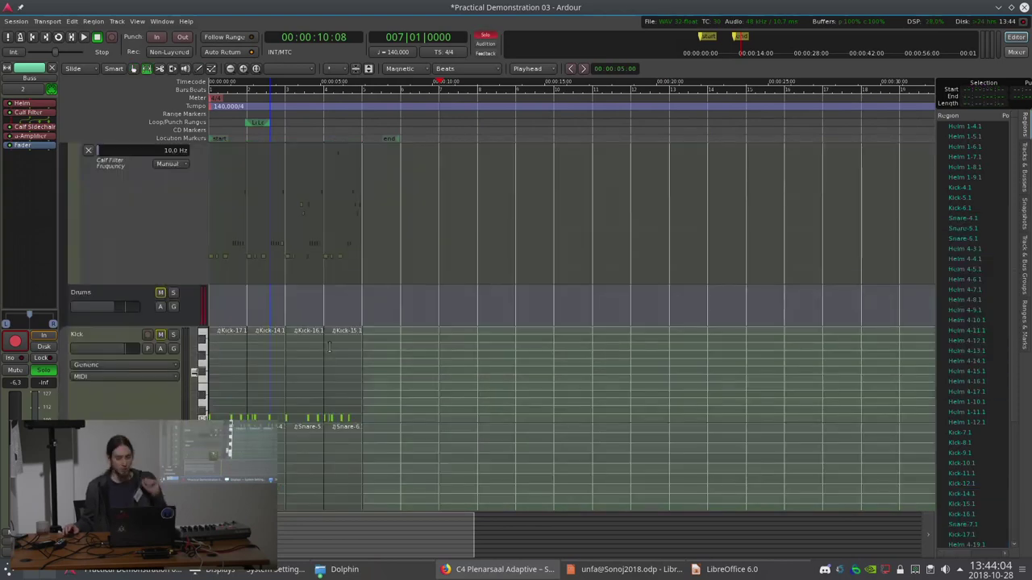
pyautogui.scroll(-3, 329, 338)
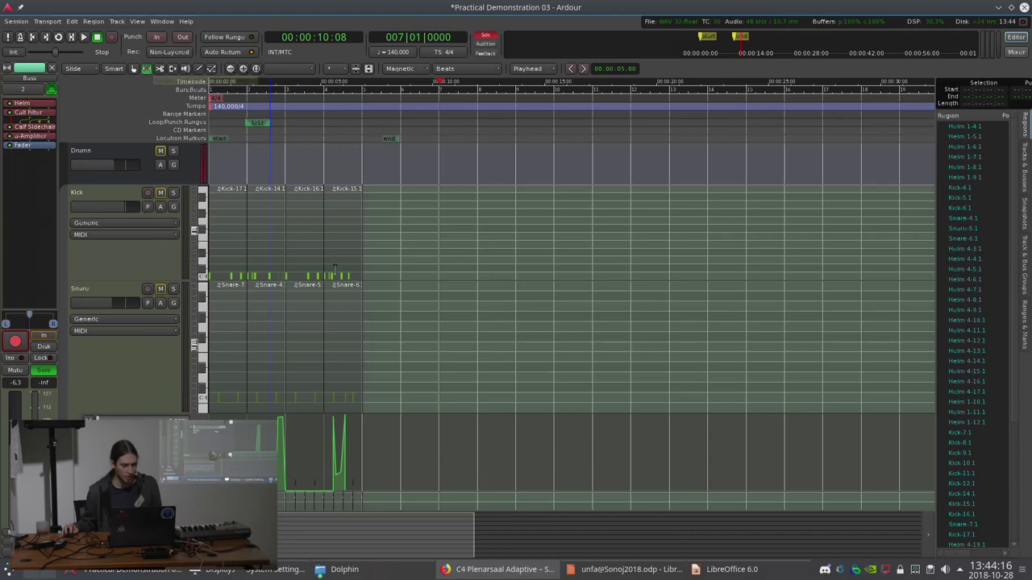
# Select the four Kick regions, then add the Snare, Hihat and MVerb Mix lane.
pyautogui.moveTo(362, 189); pyautogui.dragTo(185, 264)
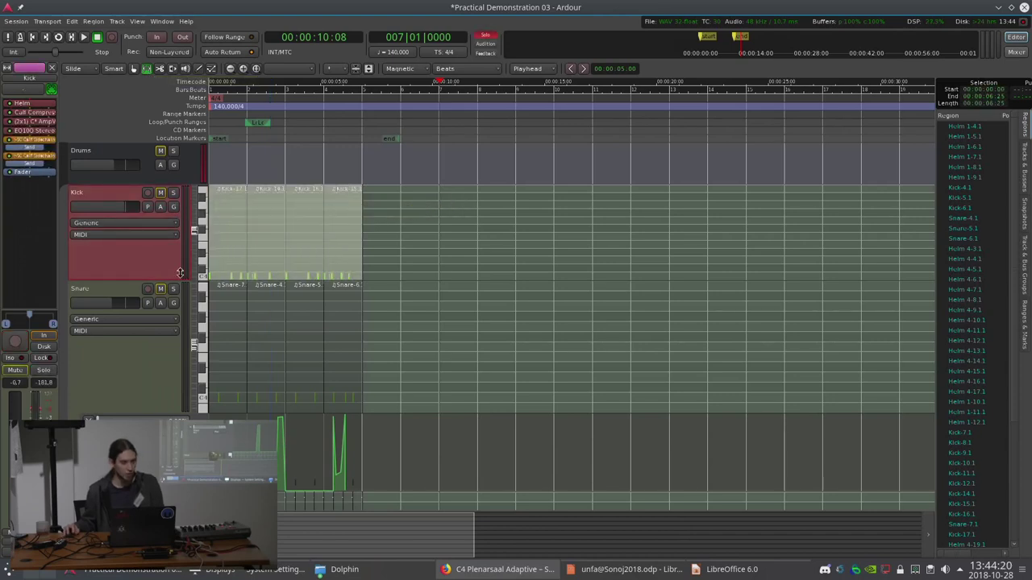
pyautogui.keyDown('ctrl'); pyautogui.click(136, 356); pyautogui.keyUp('ctrl')
pyautogui.scroll(-3, 135, 356)
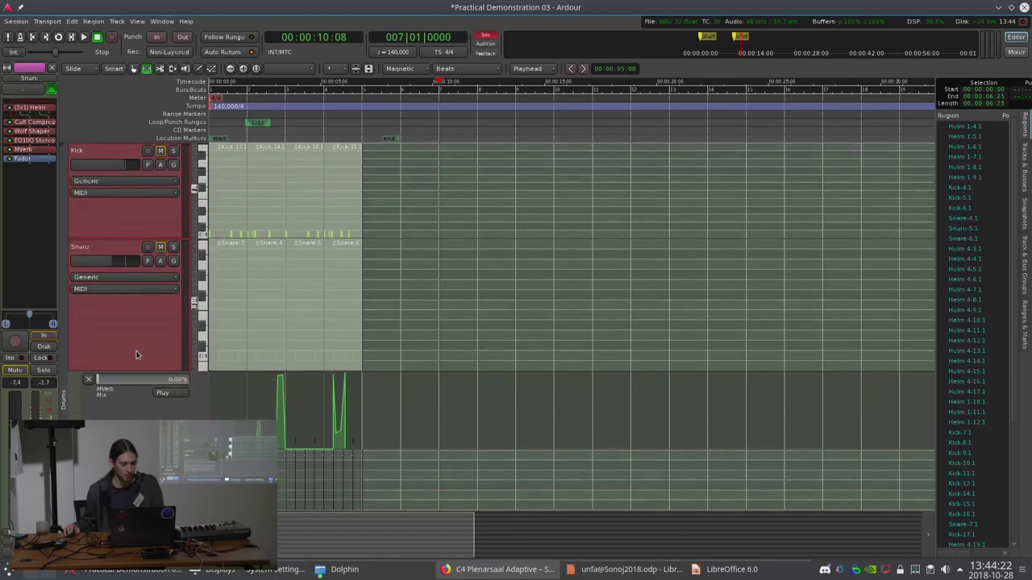
pyautogui.scroll(-1, 121, 364)
pyautogui.keyDown('ctrl'); pyautogui.click(128, 310); pyautogui.keyUp('ctrl')
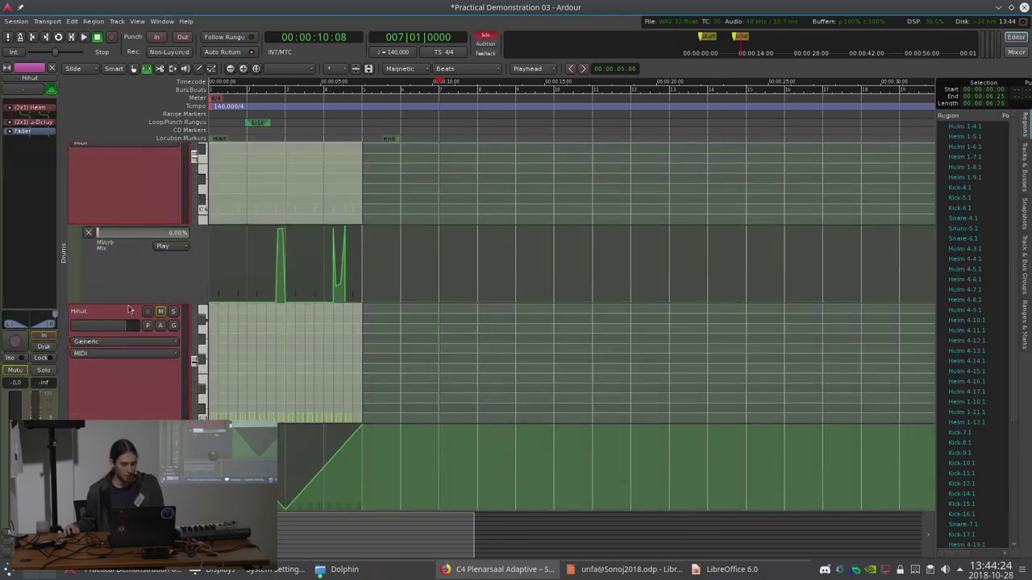
pyautogui.keyDown('ctrl'); pyautogui.click(127, 276); pyautogui.keyUp('ctrl')
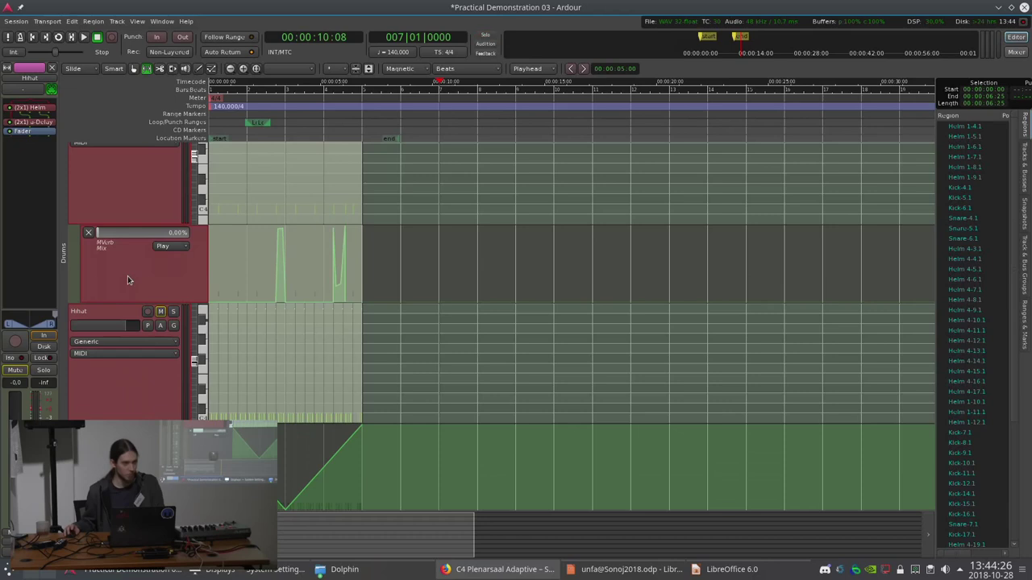
# Add the Lead track with its LFO lanes and the Supersaw track with its EQ10Q filter lane.
pyautogui.scroll(-2, 132, 367)
pyautogui.scroll(-4, 133, 395)
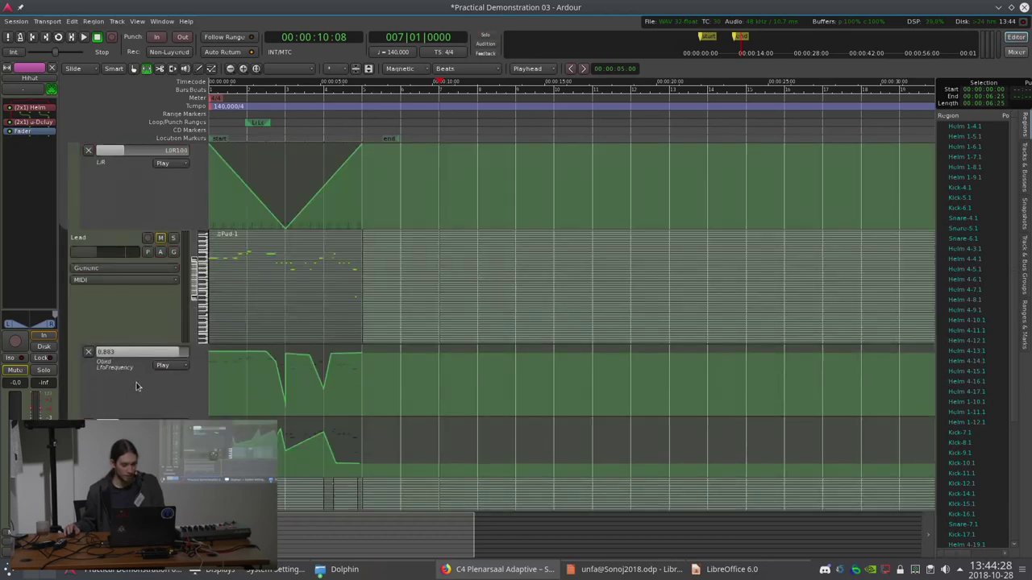
pyautogui.scroll(4, 133, 199)
pyautogui.scroll(-4, 132, 304)
pyautogui.scroll(2, 119, 208)
pyautogui.scroll(2, 132, 326)
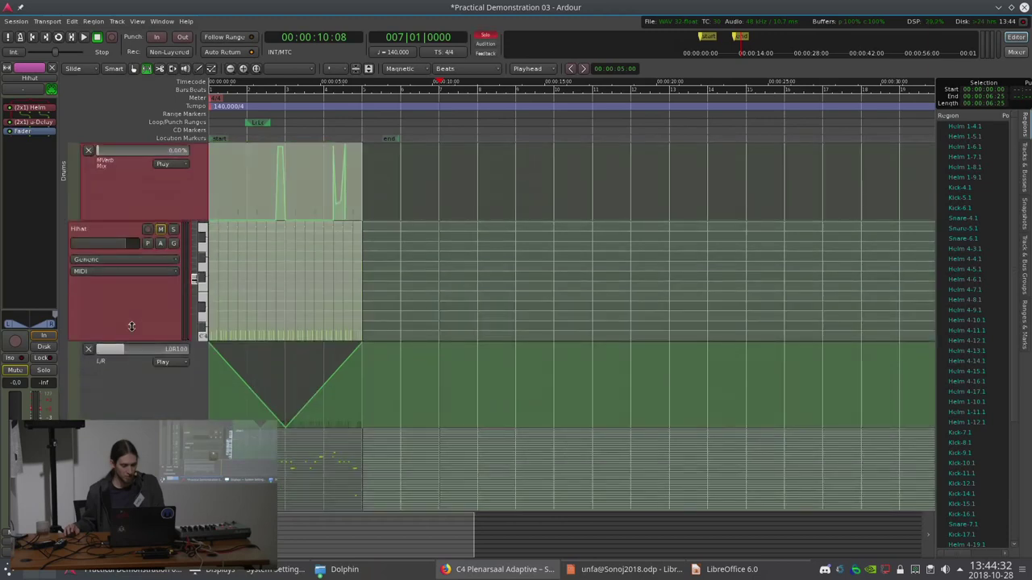
pyautogui.scroll(-2, 131, 326)
pyautogui.click(126, 381)
pyautogui.scroll(-3, 126, 381)
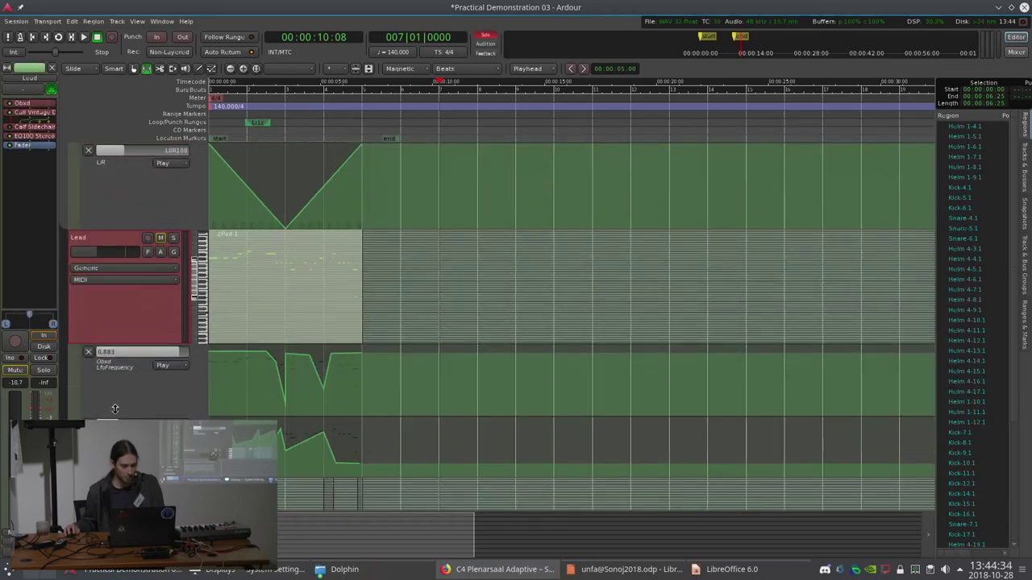
pyautogui.click(122, 392)
pyautogui.scroll(-3, 137, 373)
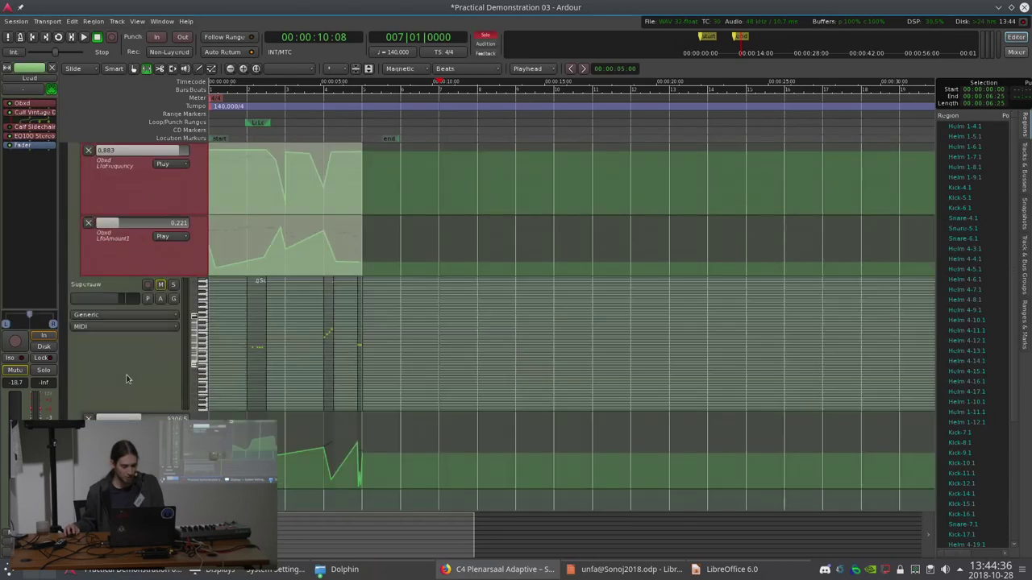
pyautogui.click(128, 379)
pyautogui.scroll(-3, 128, 379)
pyautogui.click(125, 401)
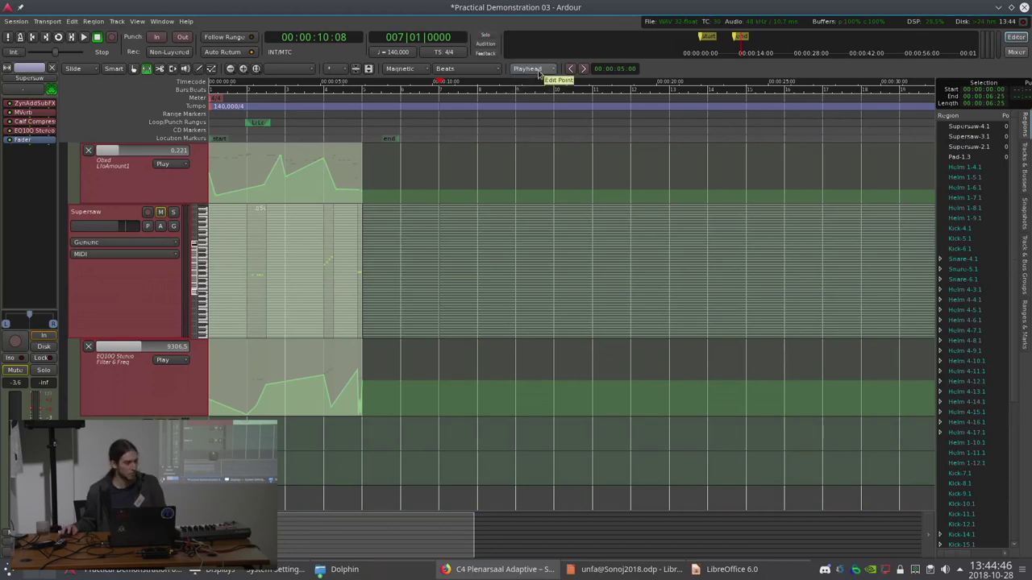
# Keep the Edit Point at Playhead and move the playhead back to 00:00:06:25.
pyautogui.click(539, 73)
pyautogui.click(532, 71)
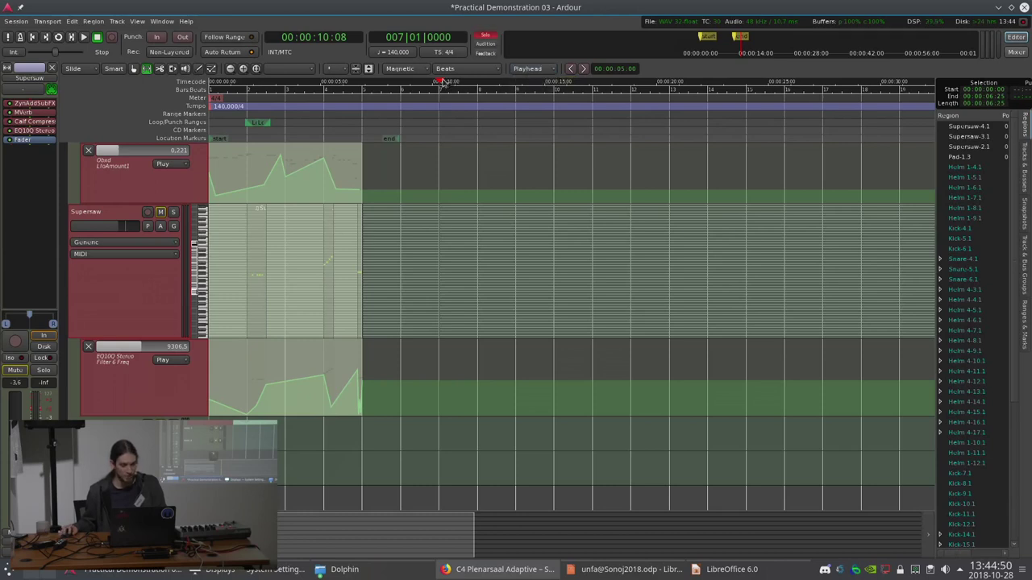
pyautogui.scroll(1, 384, 93)
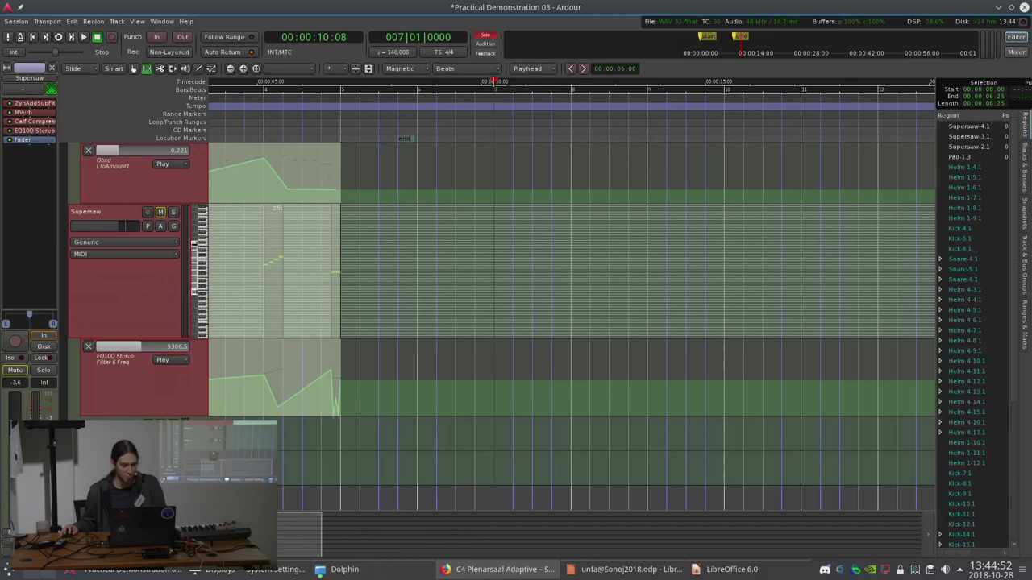
pyautogui.moveTo(497, 85); pyautogui.dragTo(346, 107)
pyautogui.scroll(2, 338, 123)
pyautogui.scroll(-3, 338, 122)
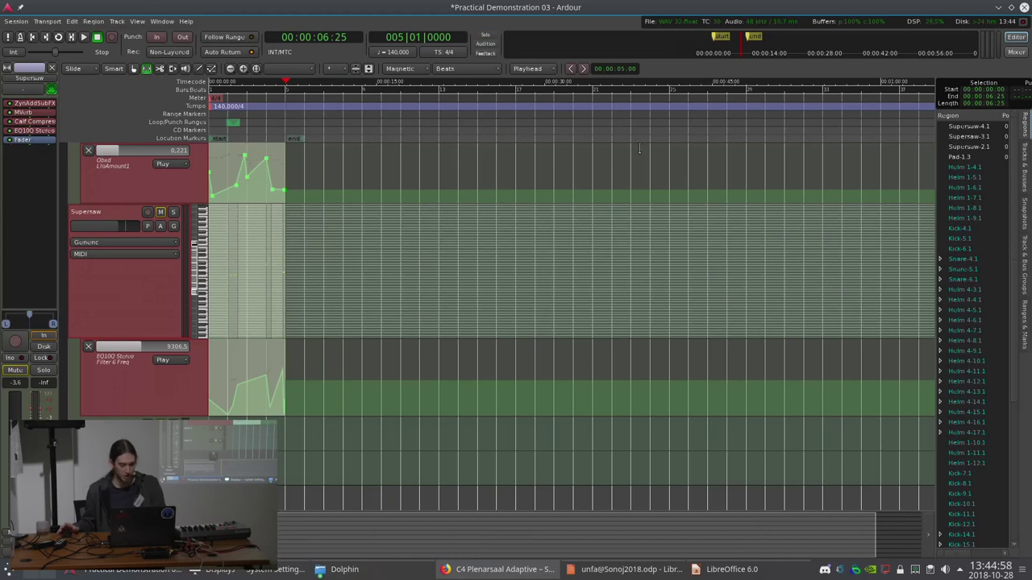
# Duplicate the selected section and its automation with Alt+D.
pyautogui.hotkey('alt', 'd')
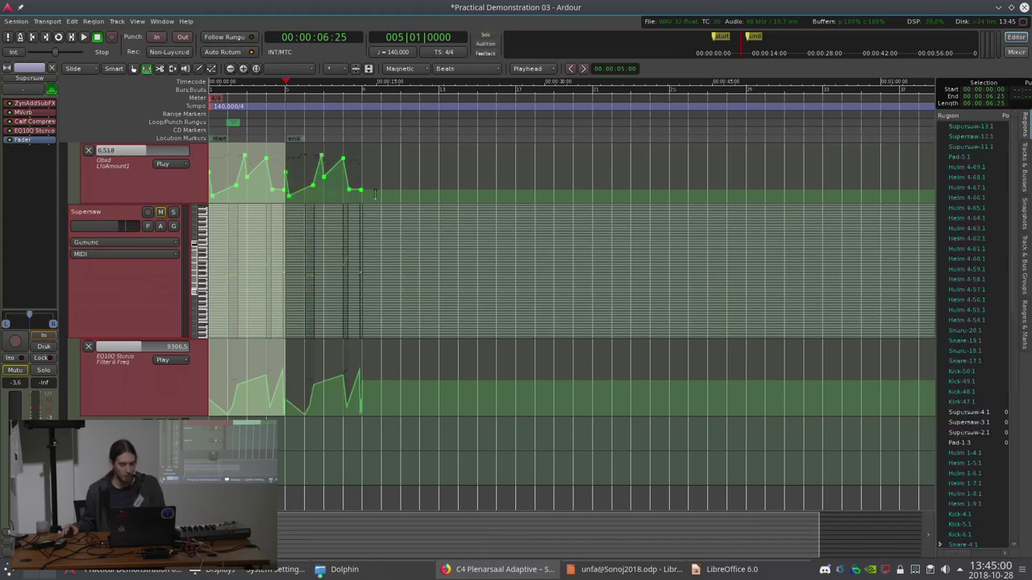
pyautogui.scroll(1, 305, 196)
pyautogui.click(538, 69)
# Set the Edit Point to Mouse and duplicate the section once more.
pyautogui.click(524, 87)
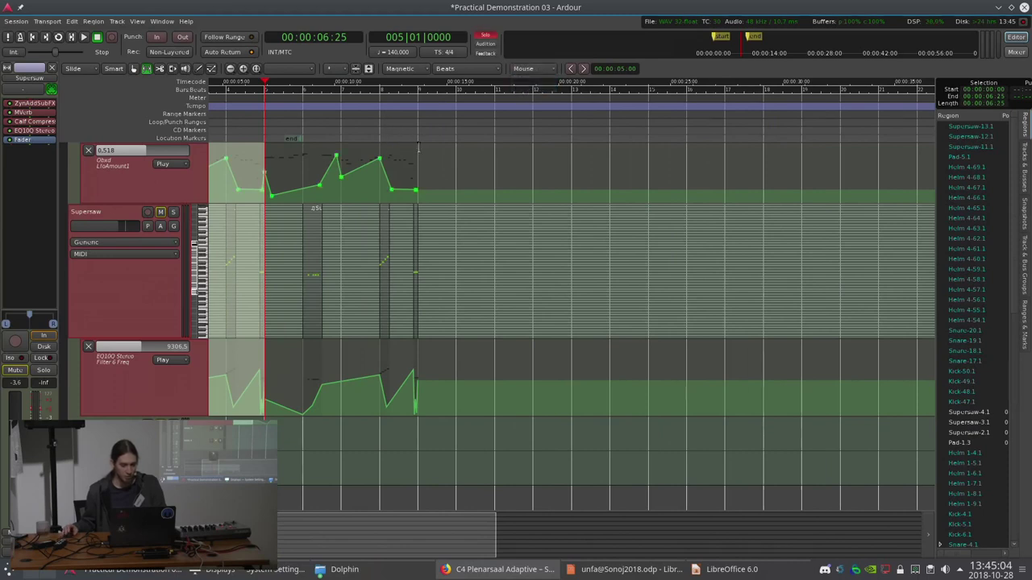
pyautogui.scroll(4, 417, 151)
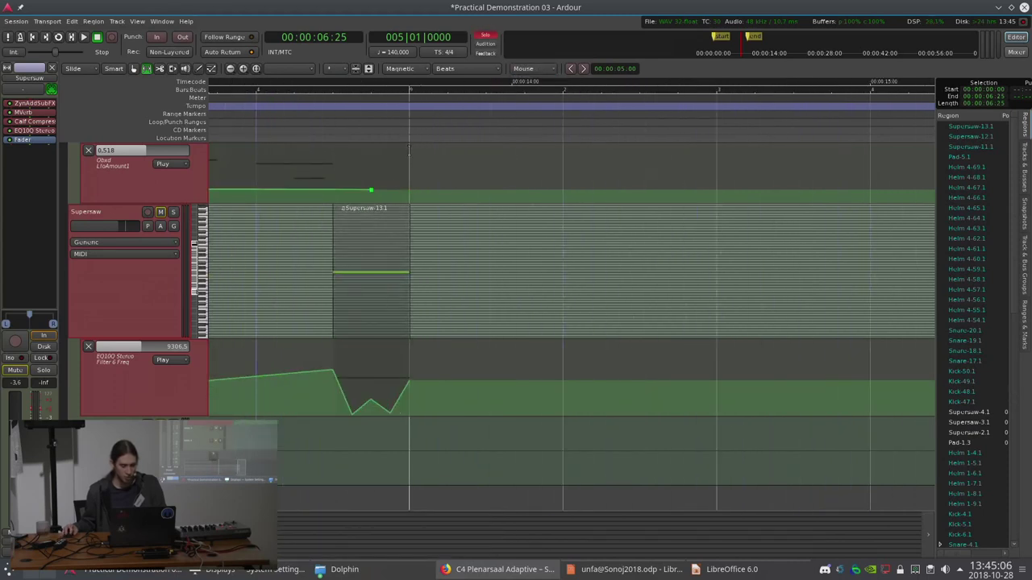
pyautogui.hotkey('alt', 'd')
pyautogui.scroll(-3, 409, 150)
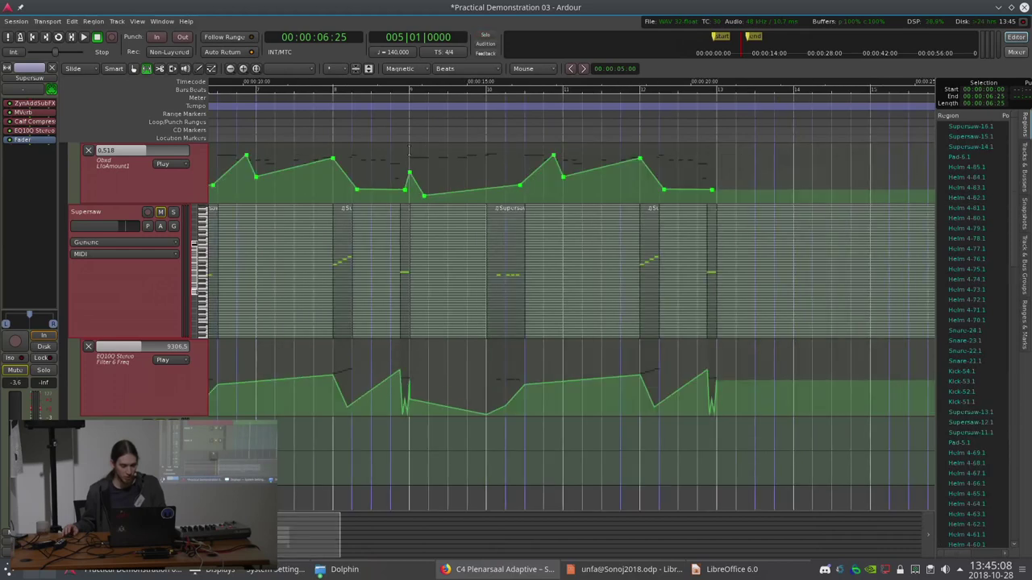
# Keep snapping on Magnetic and zoom around to inspect the copied region ends.
pyautogui.click(401, 68)
pyautogui.click(410, 71)
pyautogui.scroll(3, 407, 163)
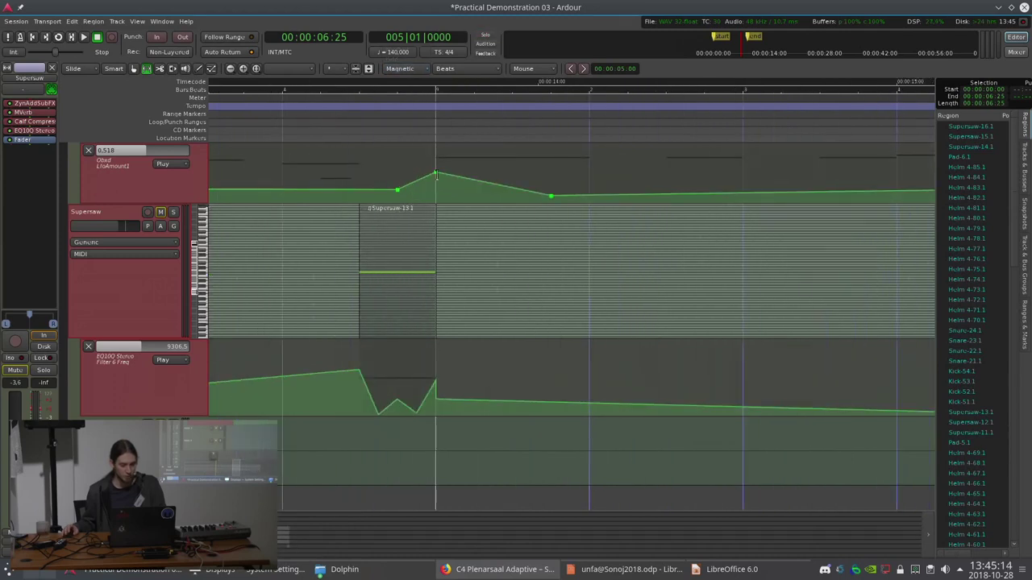
pyautogui.scroll(3, 736, 155)
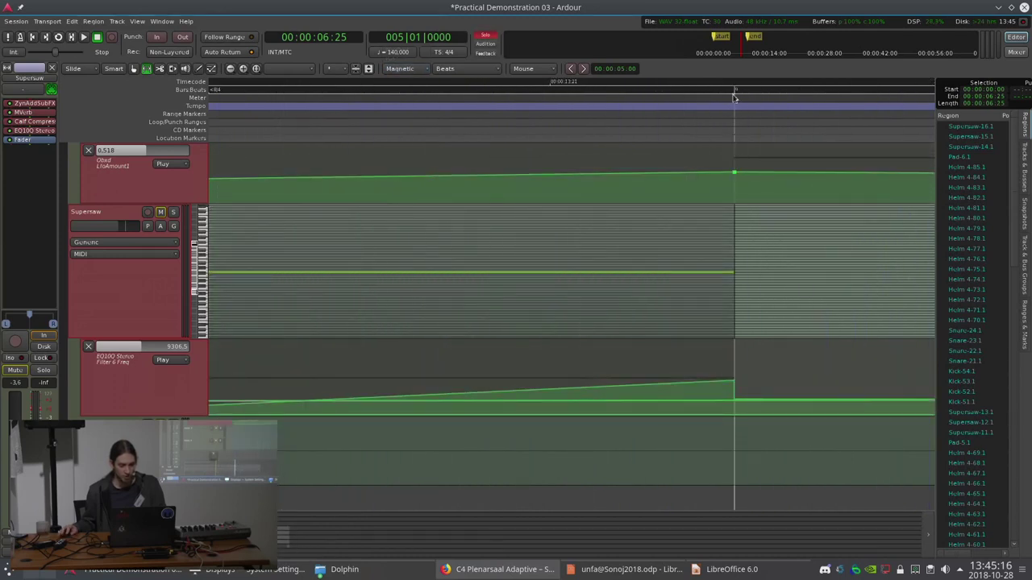
pyautogui.scroll(-5, 726, 143)
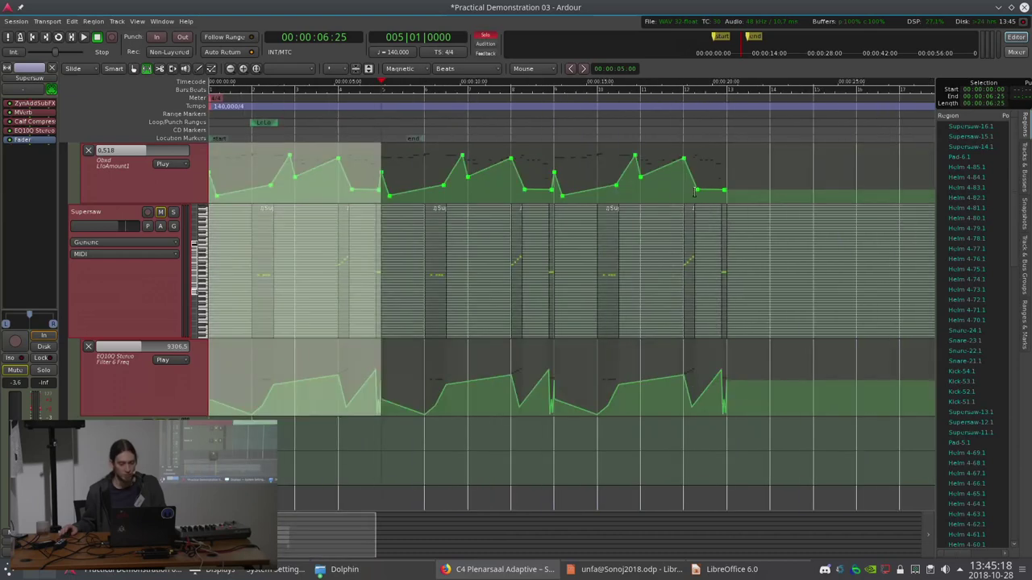
pyautogui.scroll(-2, 694, 192)
pyautogui.scroll(5, 479, 178)
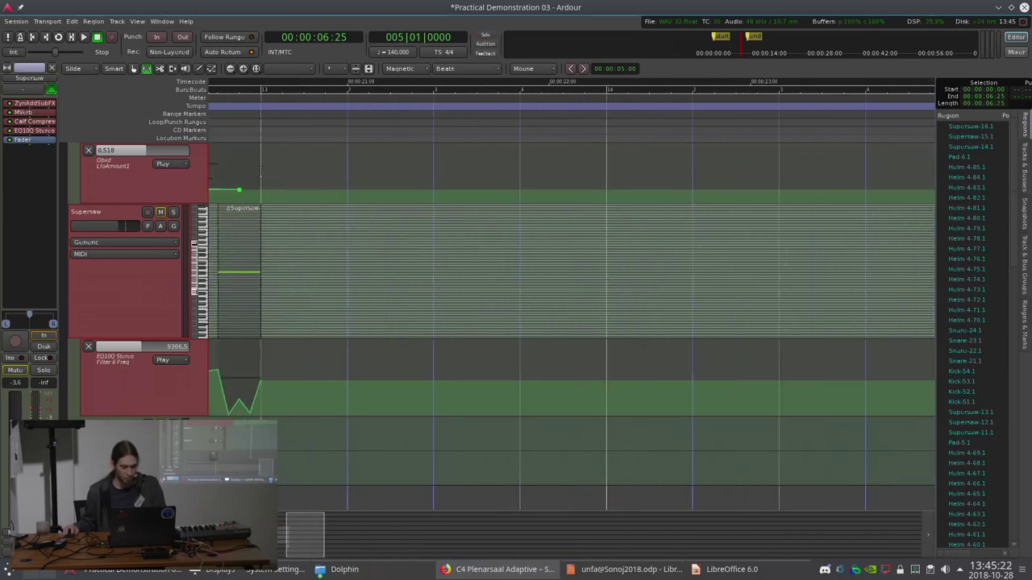
pyautogui.scroll(-4, 378, 192)
pyautogui.scroll(-3, 379, 192)
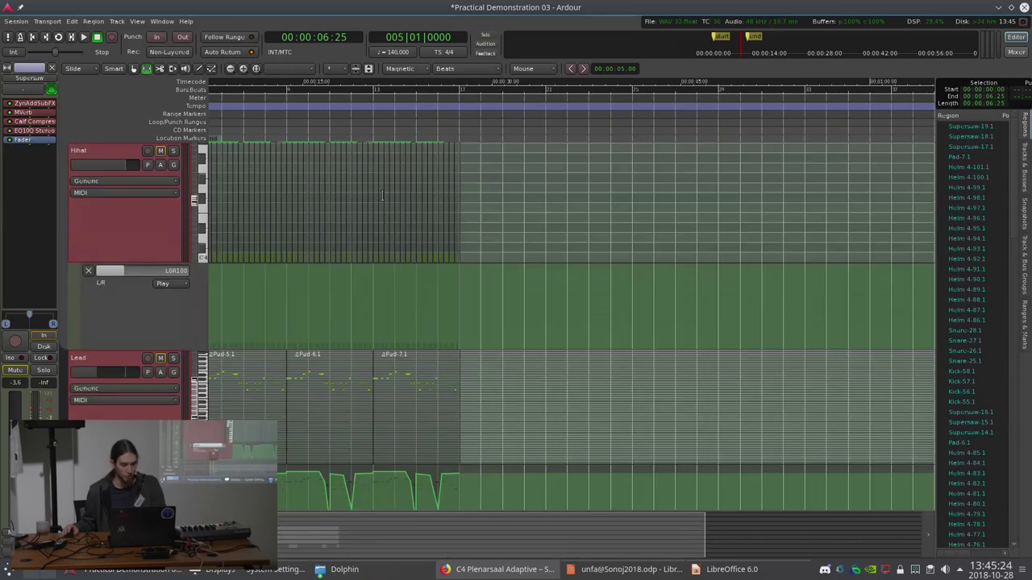
pyautogui.scroll(5, 379, 192)
pyautogui.scroll(-2, 349, 372)
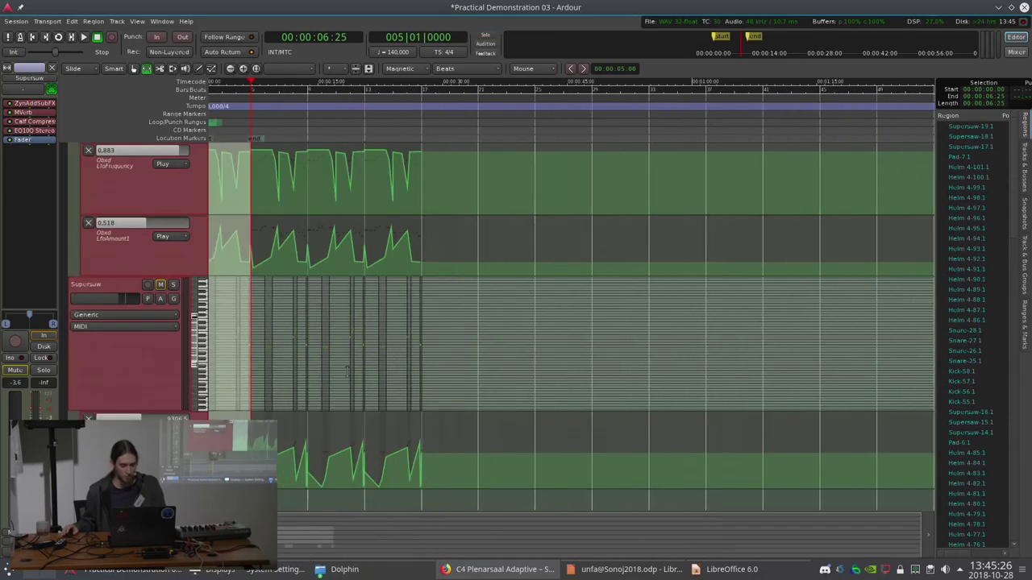
pyautogui.scroll(2, 231, 250)
pyautogui.scroll(-6, 241, 266)
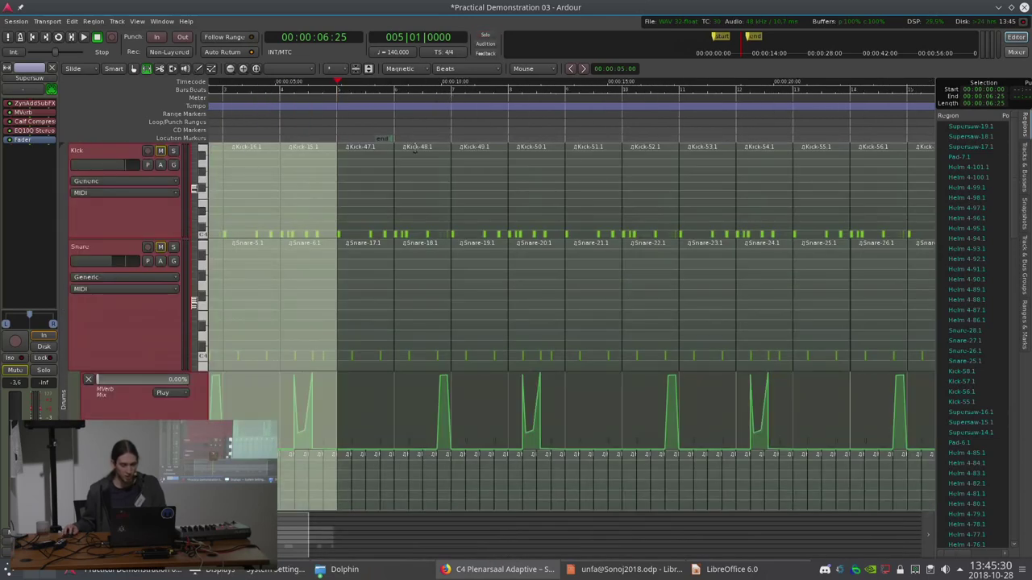
# Place the playhead just before bar 5 and play the duplicated section twice.
pyautogui.click(330, 106)
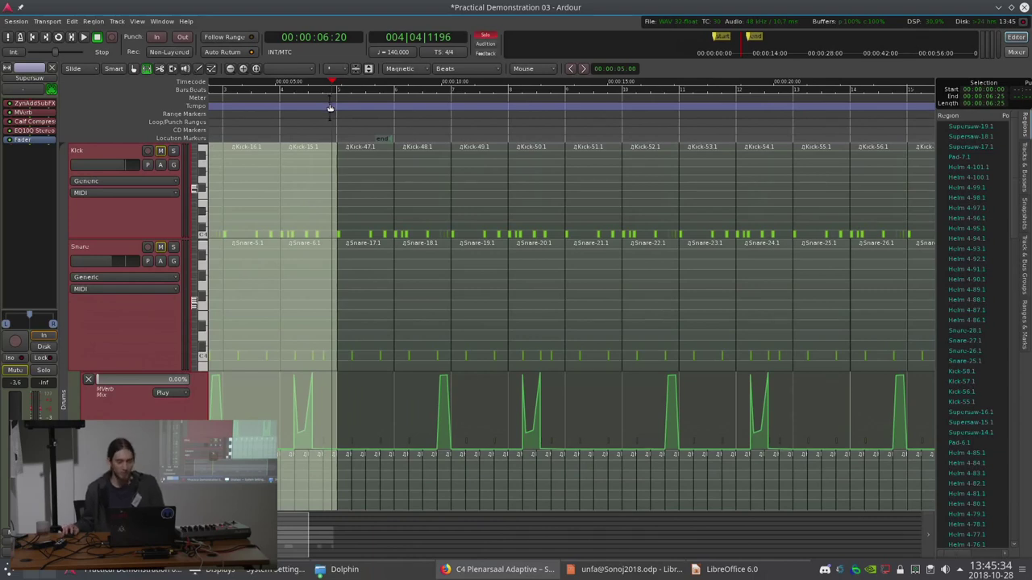
pyautogui.click(323, 104)
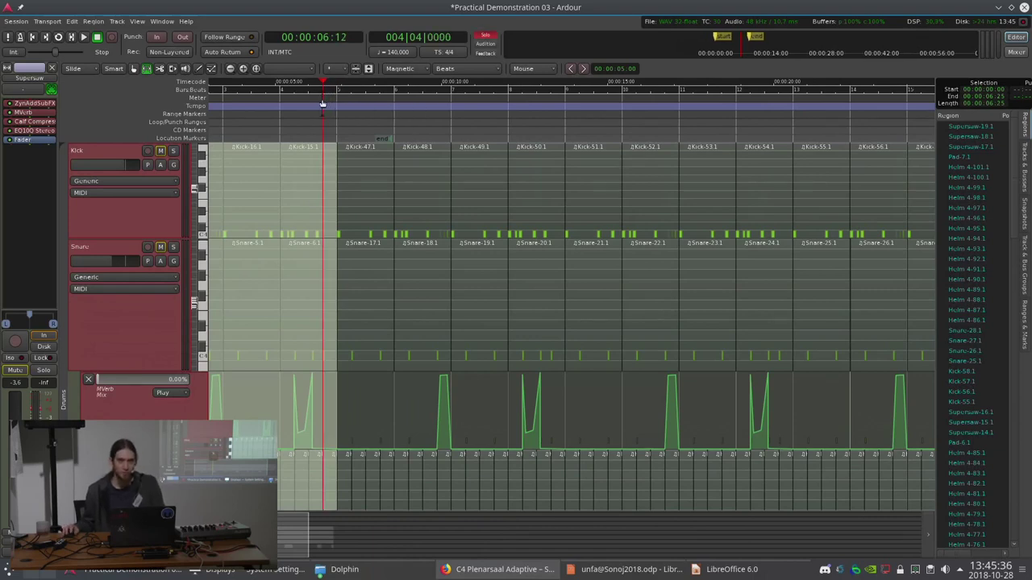
pyautogui.scroll(3, 322, 105)
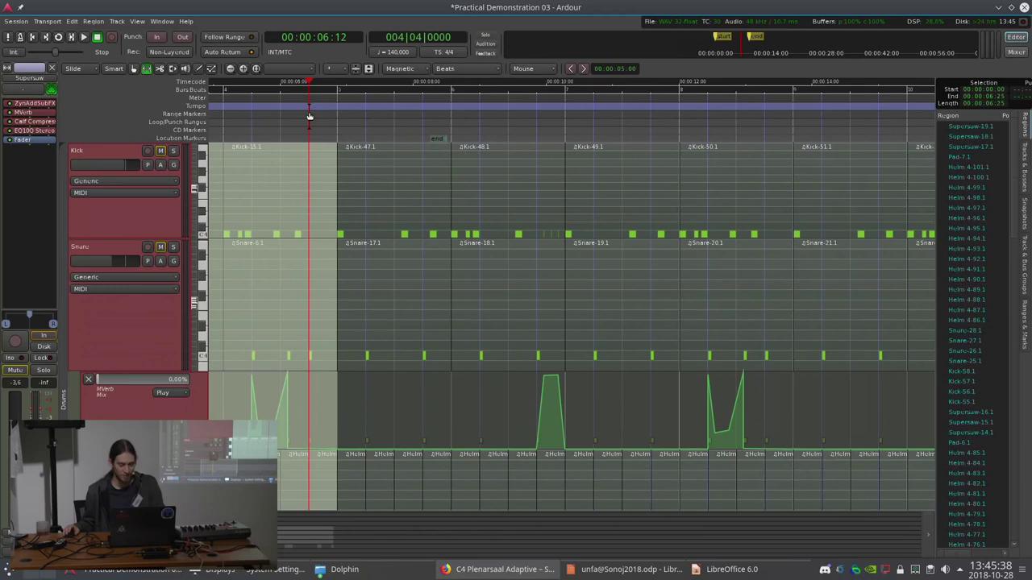
pyautogui.press('space')
pyautogui.press('space')
pyautogui.scroll(-3, 340, 115)
pyautogui.scroll(3, 339, 115)
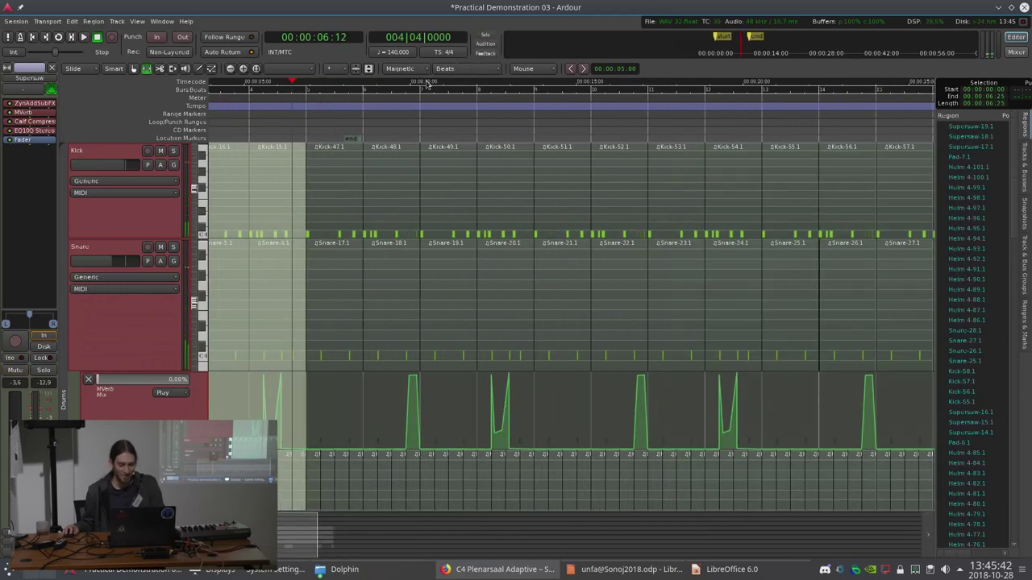
pyautogui.press('space')
pyautogui.press('space')
pyautogui.scroll(-1, 185, 309)
pyautogui.scroll(1, 185, 309)
pyautogui.keyDown('ctrl'); pyautogui.scroll(-2, 161, 225); pyautogui.keyUp('ctrl')
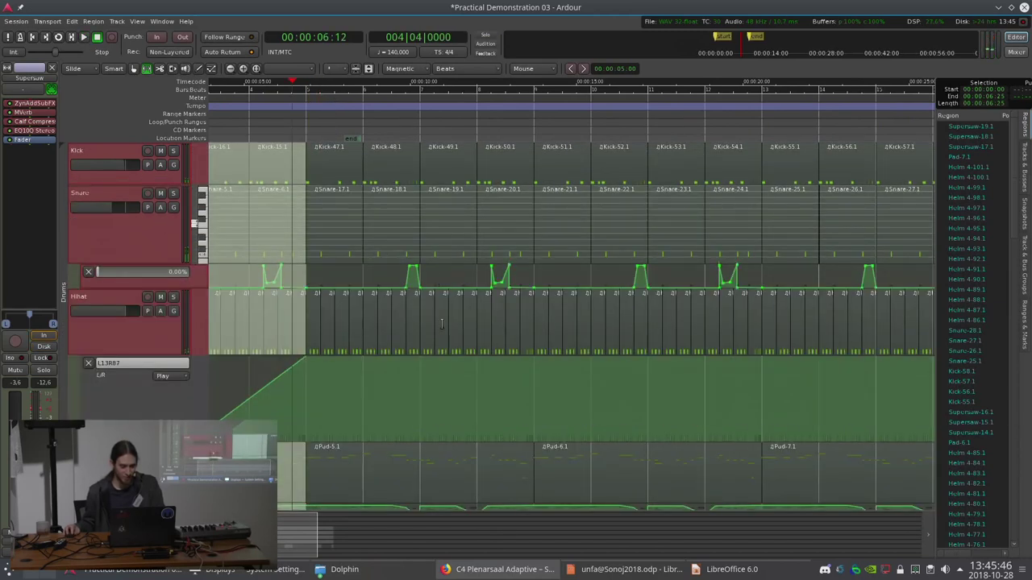
# Move the playhead to about 00:00:21:18, return to Grab mode, and select only Kick.
pyautogui.click(798, 131)
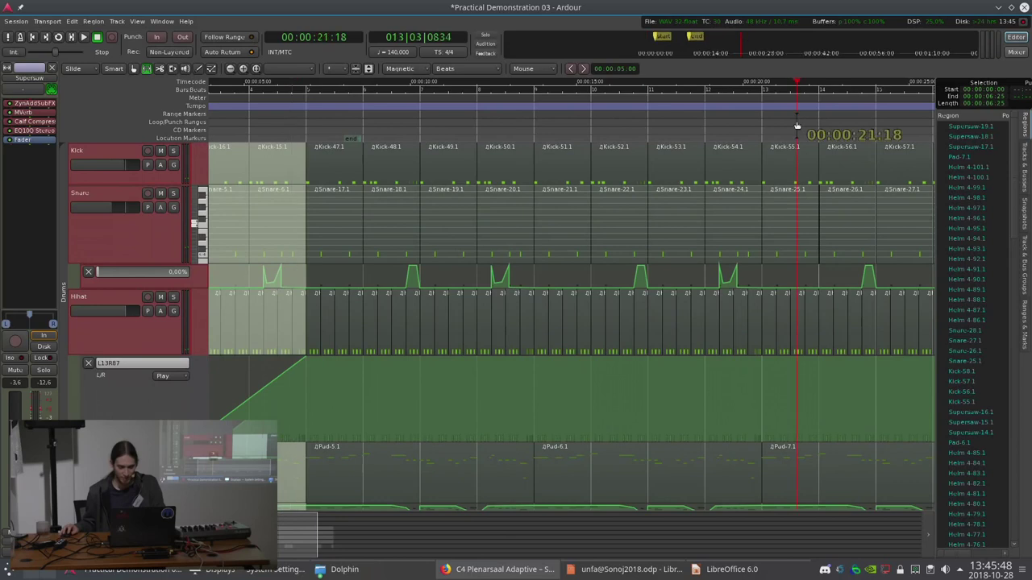
pyautogui.press('g')
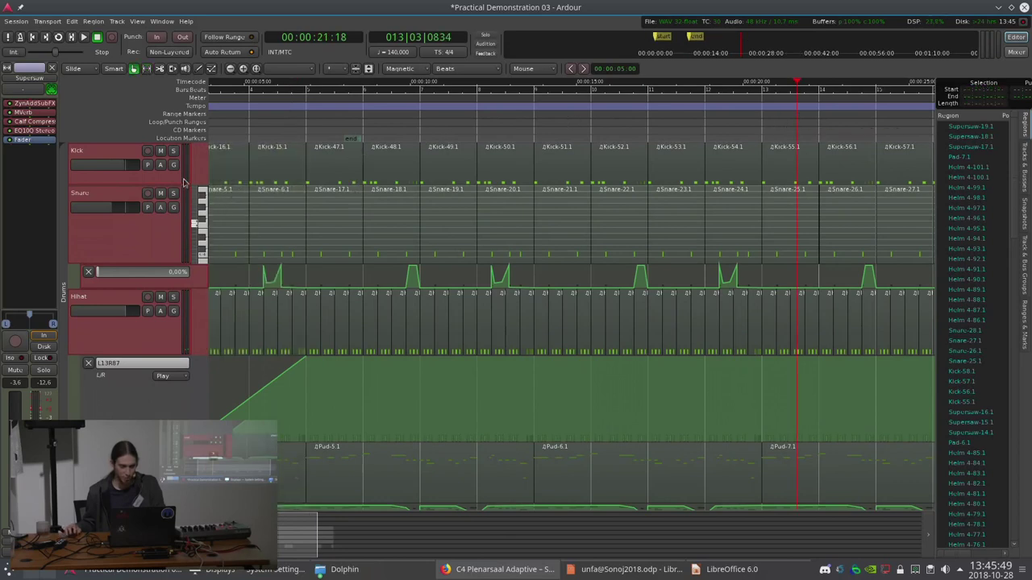
pyautogui.click(121, 155)
# Set the Bass filter frequency lane to Touch and start recording from bar 5 with Shift+R.
pyautogui.scroll(5, 346, 257)
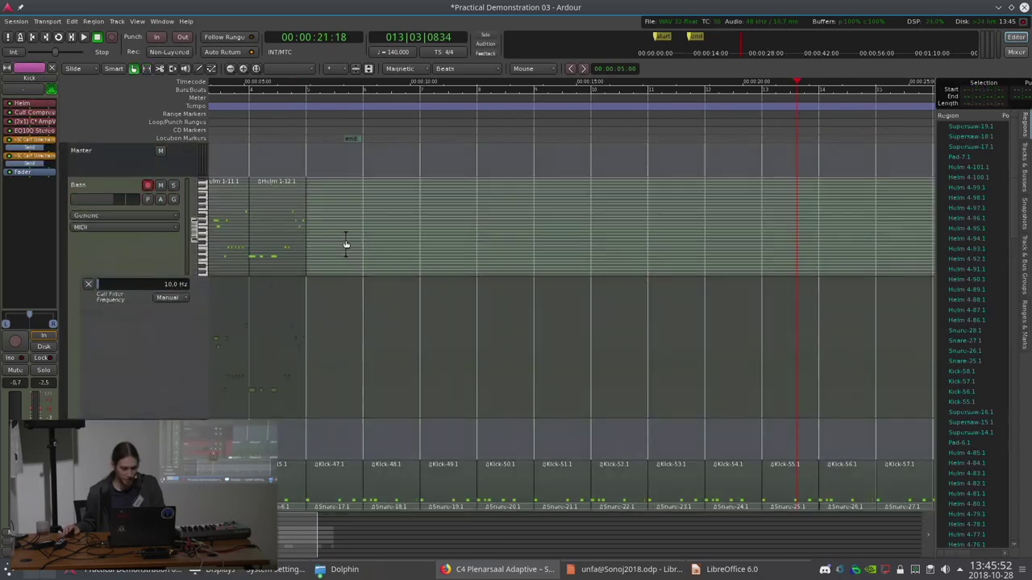
pyautogui.click(170, 300)
pyautogui.click(172, 325)
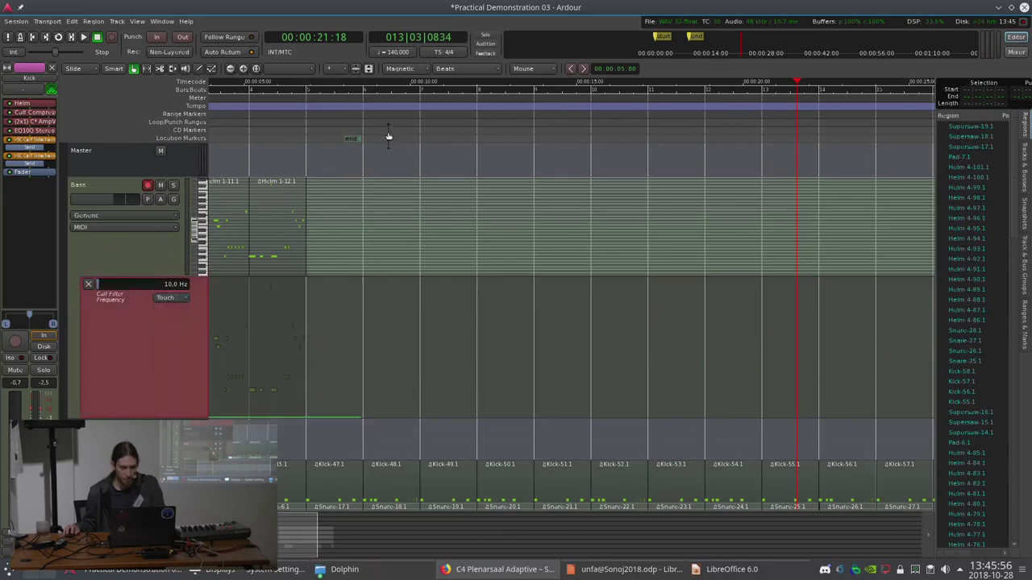
pyautogui.click(308, 96)
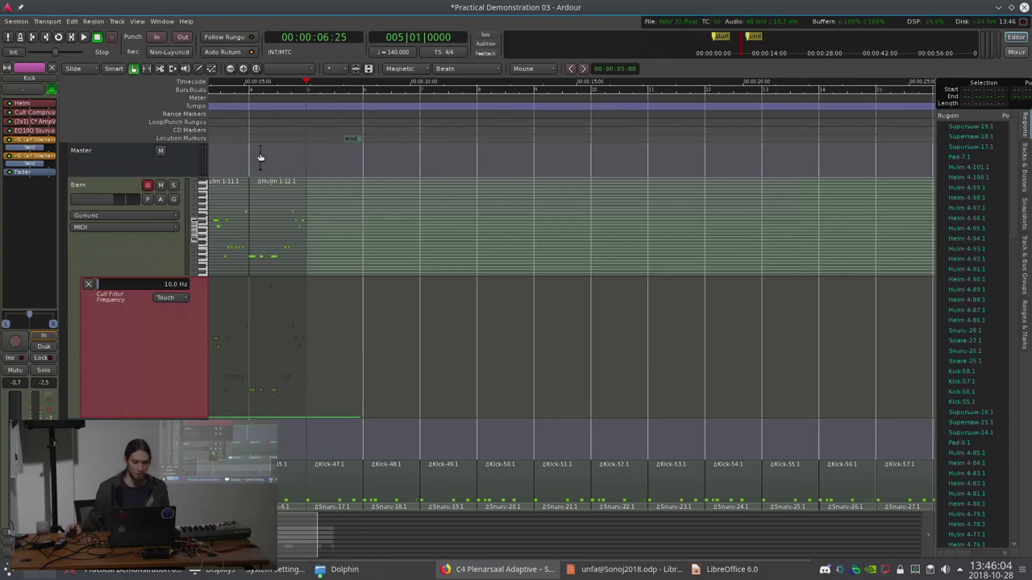
pyautogui.hotkey('shift', 'r')
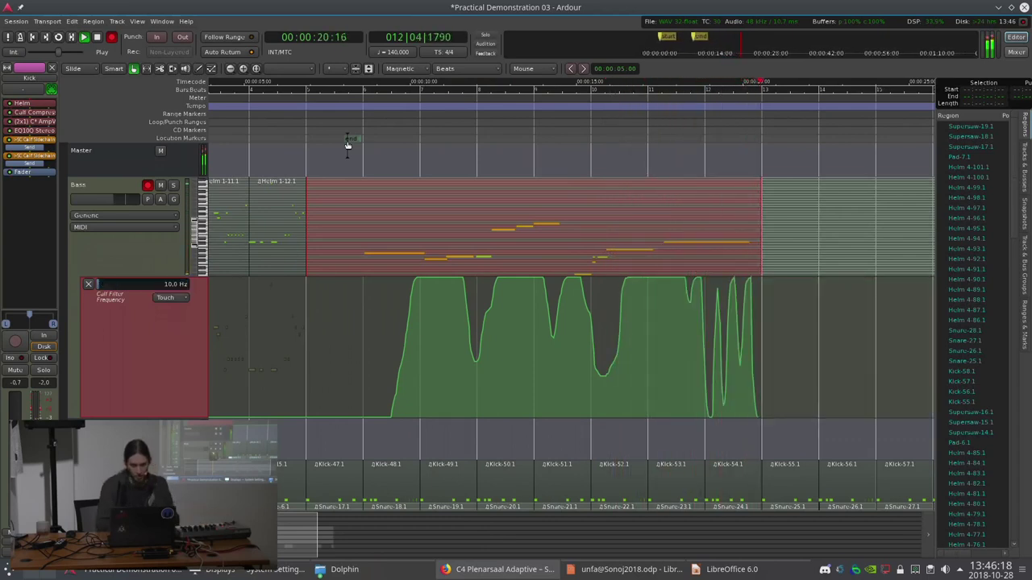
pyautogui.press('space')
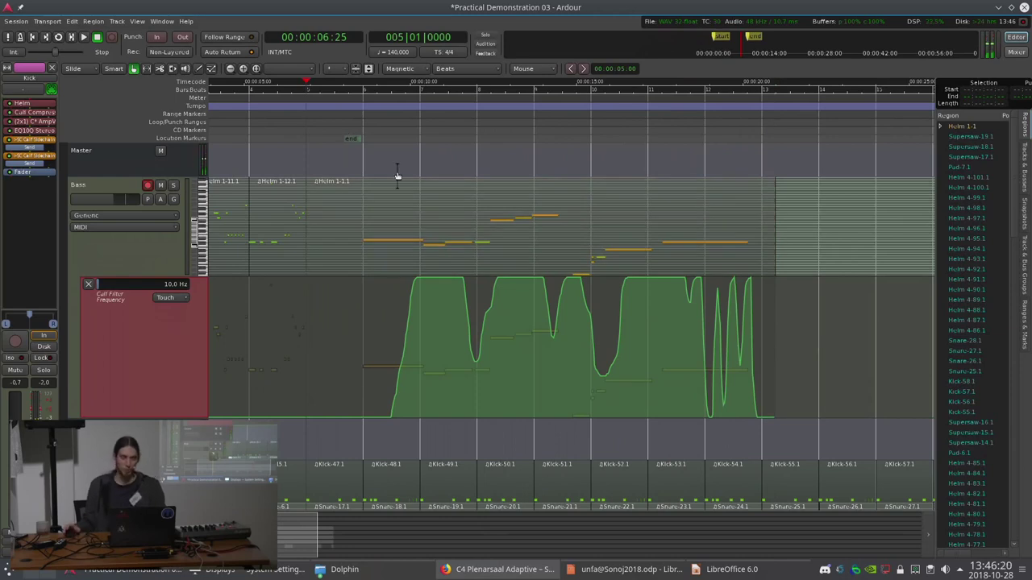